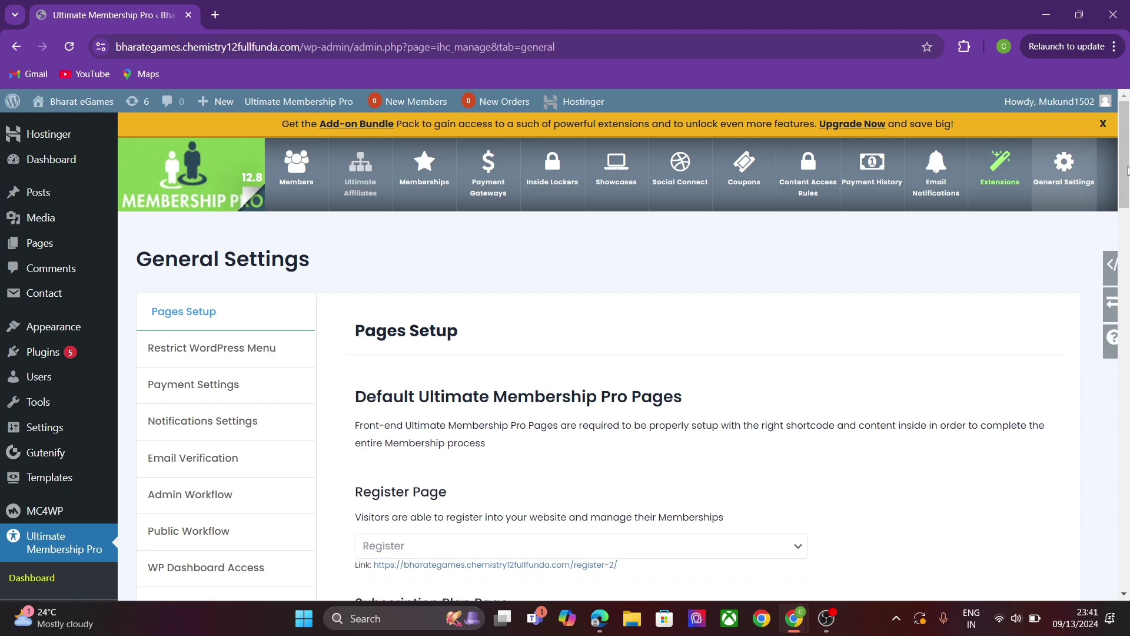
Step: Show the membership plugin's dashboard and load codecanyon.net in a new browser tab
{"action": "left_click", "coordinate": [218, 164]}
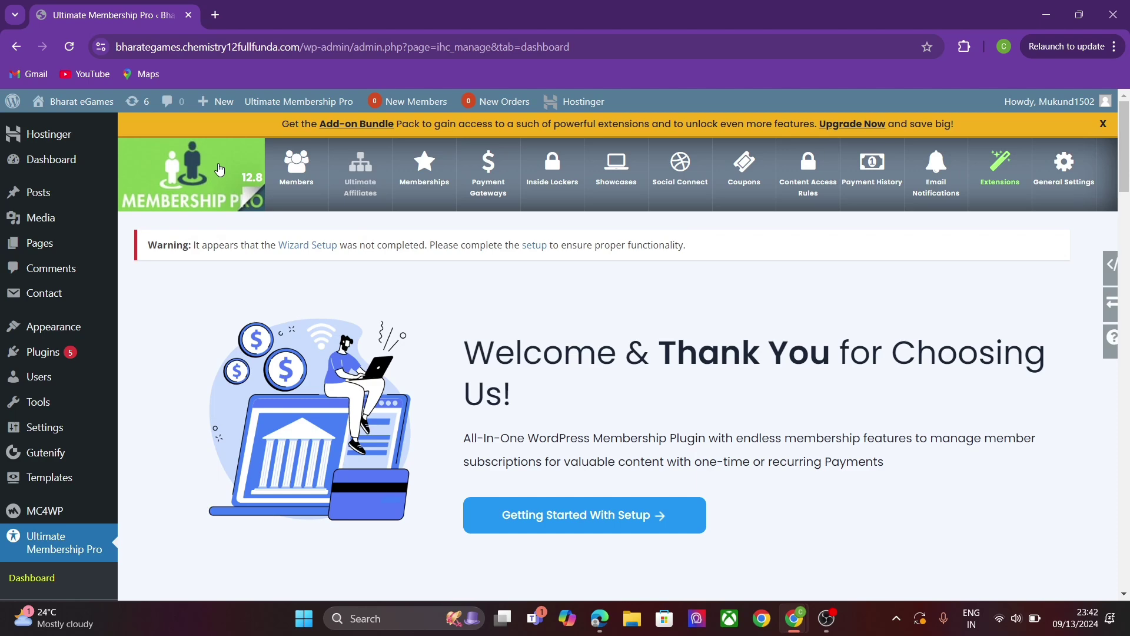
{"action": "left_click", "coordinate": [216, 13]}
{"action": "type", "text": "code"}
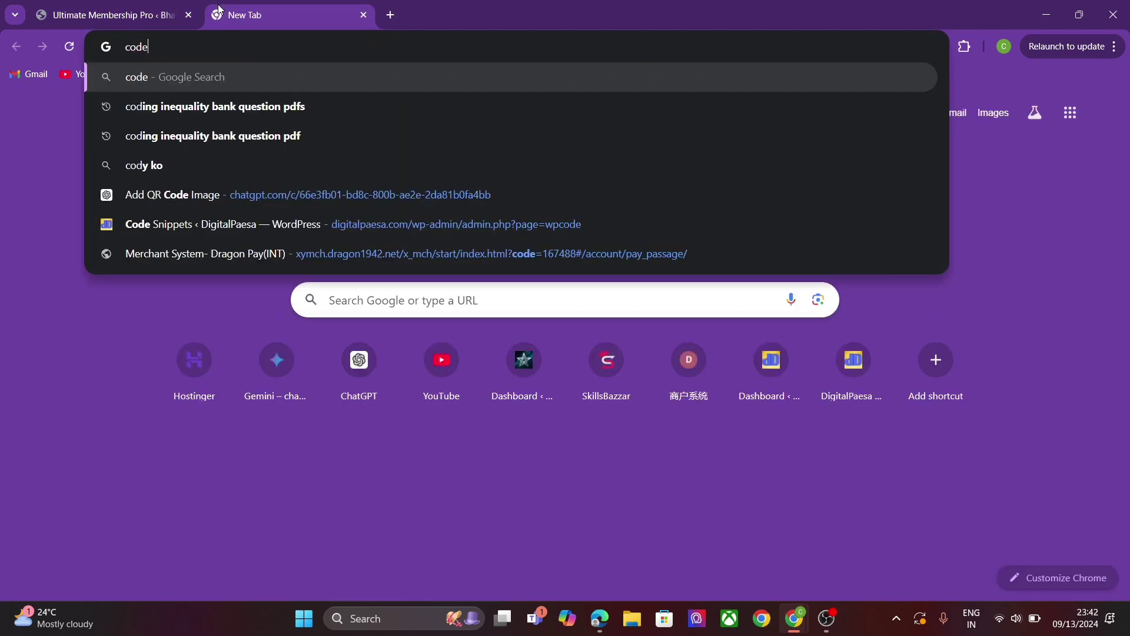
{"action": "type", "text": "canyon.n"}
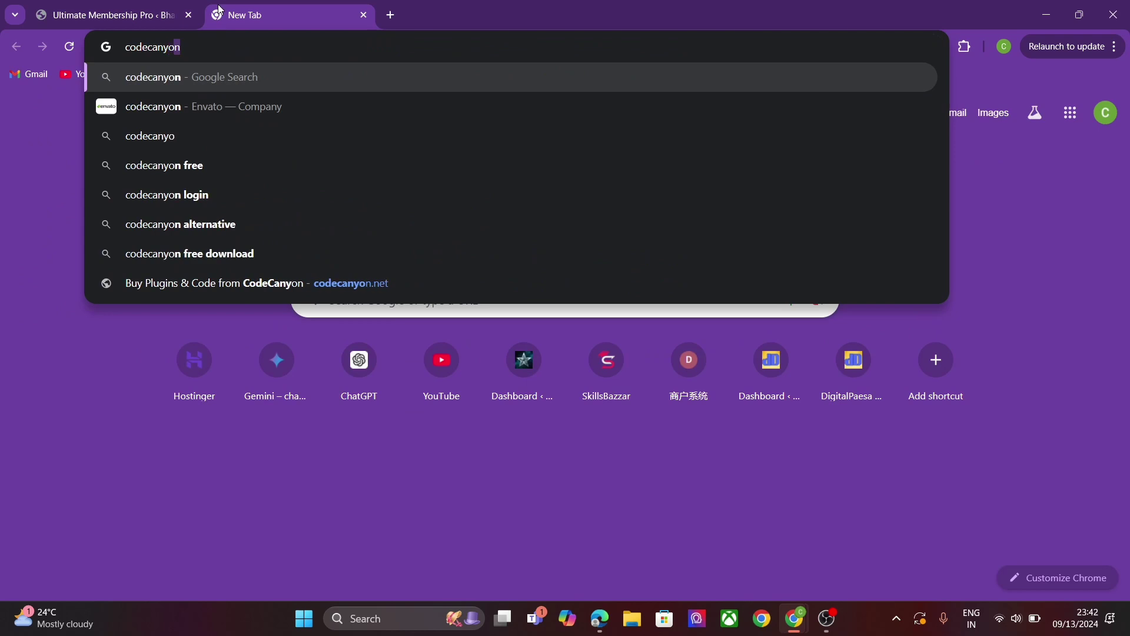
{"action": "type", "text": "et"}
{"action": "key", "text": "Return"}
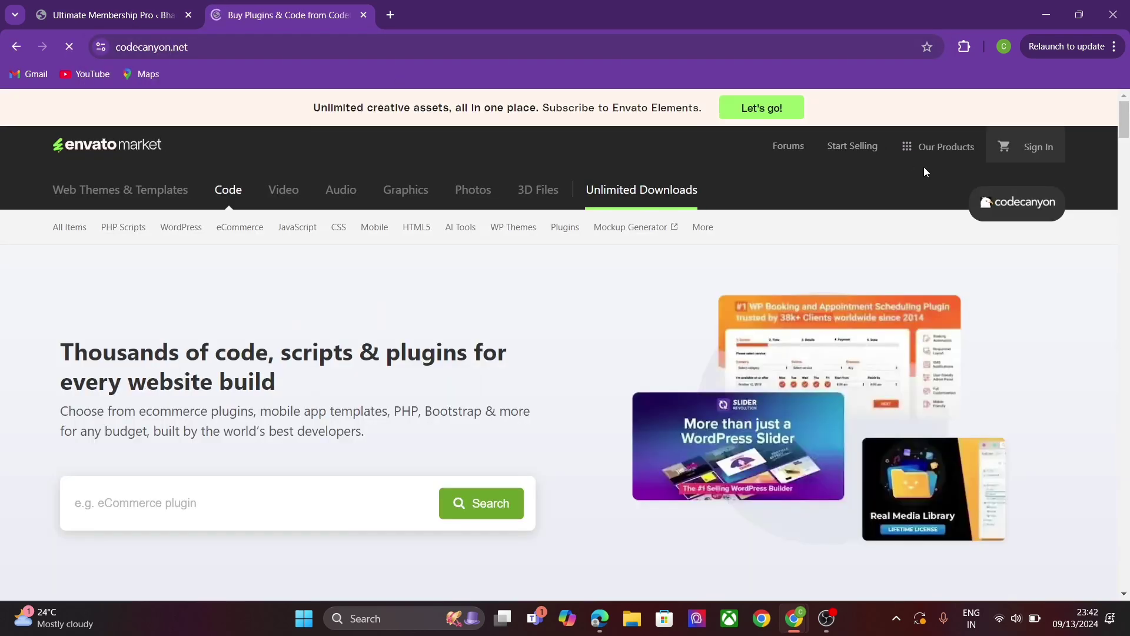
Step: Search CodeCanyon for "ultimate membership pro" and open the Ultimate Membership Pro - WordPress Membership Plugin item page
{"action": "left_click", "coordinate": [242, 490]}
{"action": "type", "text": "ult"}
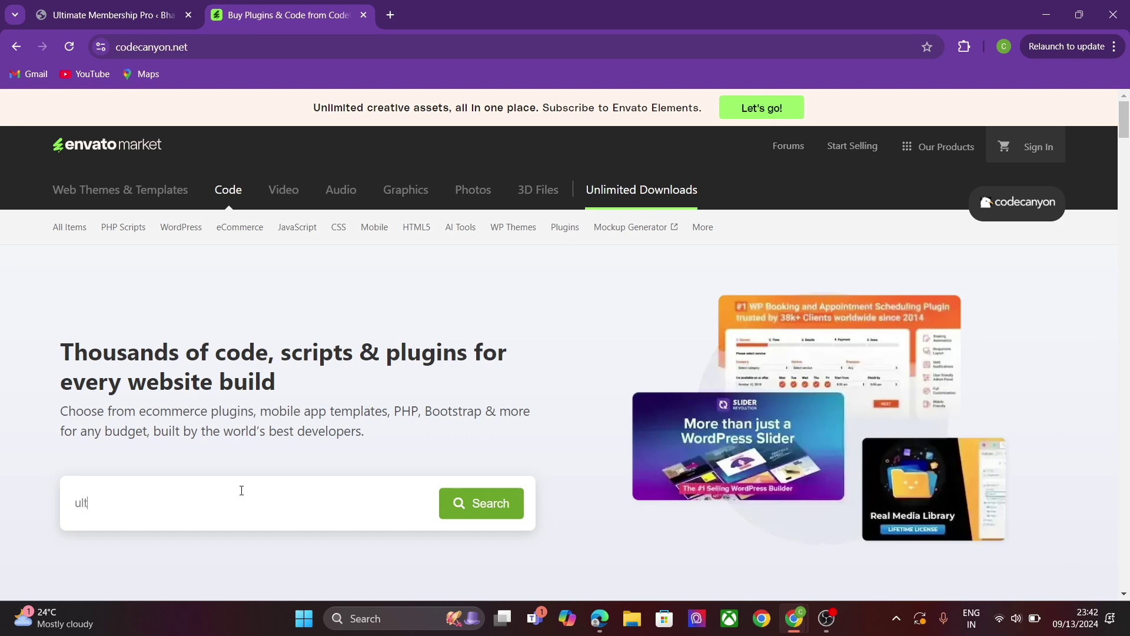
{"action": "type", "text": "imate mem"}
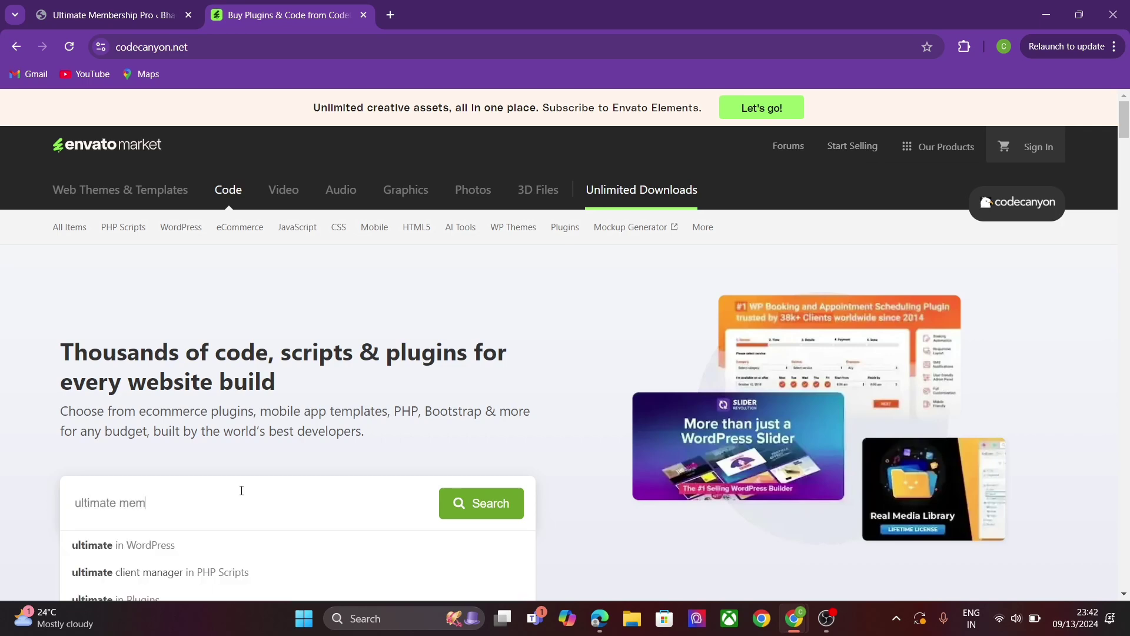
{"action": "type", "text": "bership pro"}
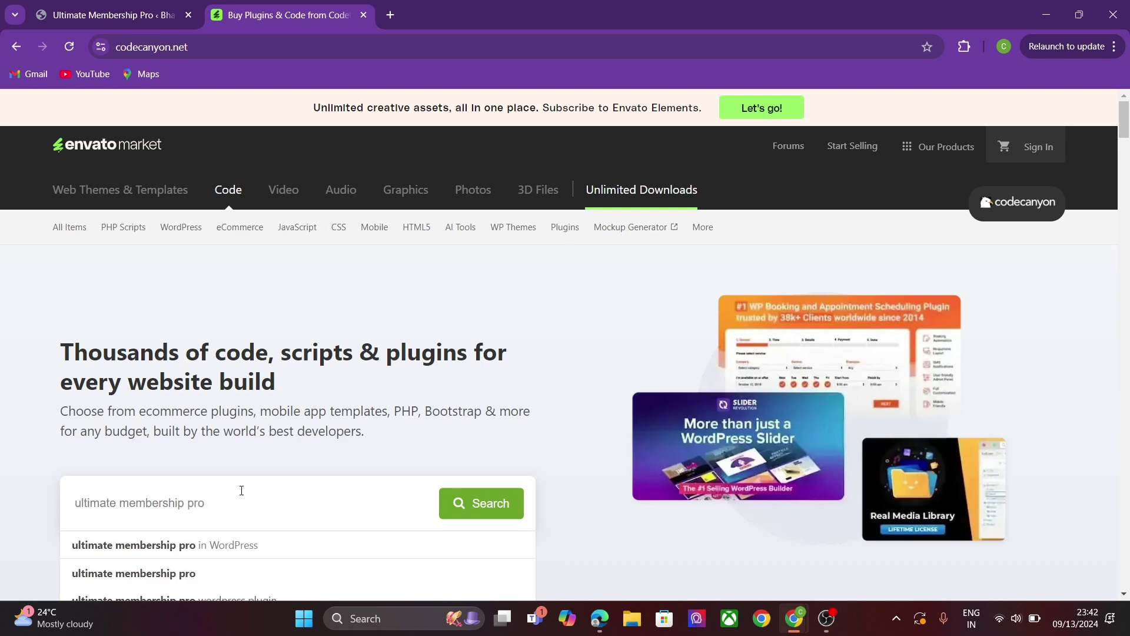
{"action": "key", "text": "Return"}
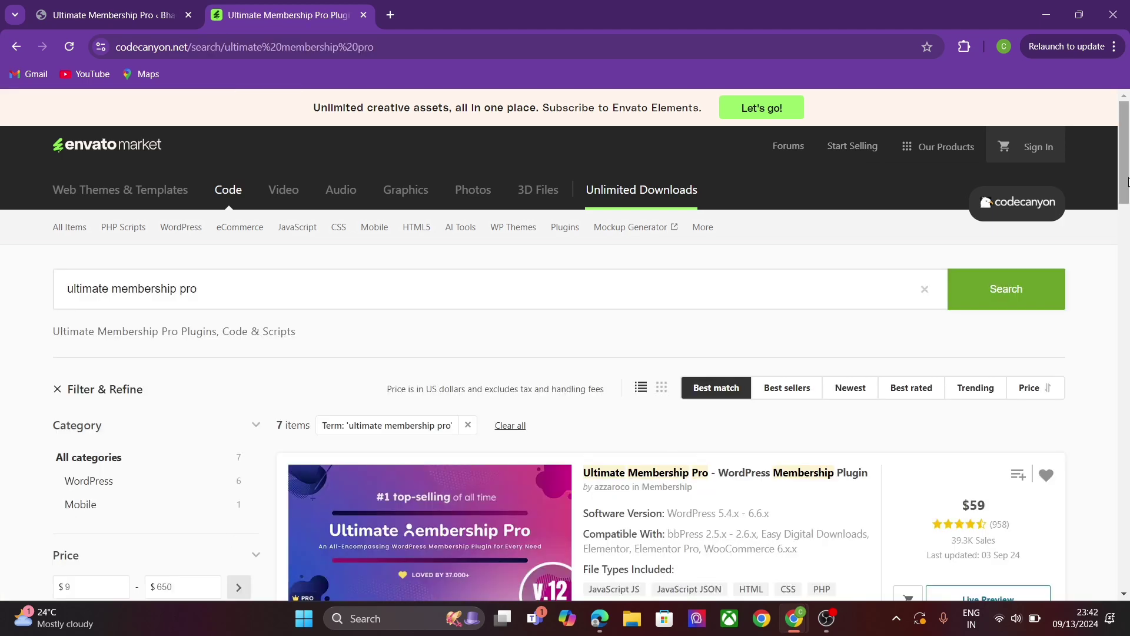
{"action": "scroll", "coordinate": [1124, 147], "scroll_direction": "down", "scroll_amount": 3}
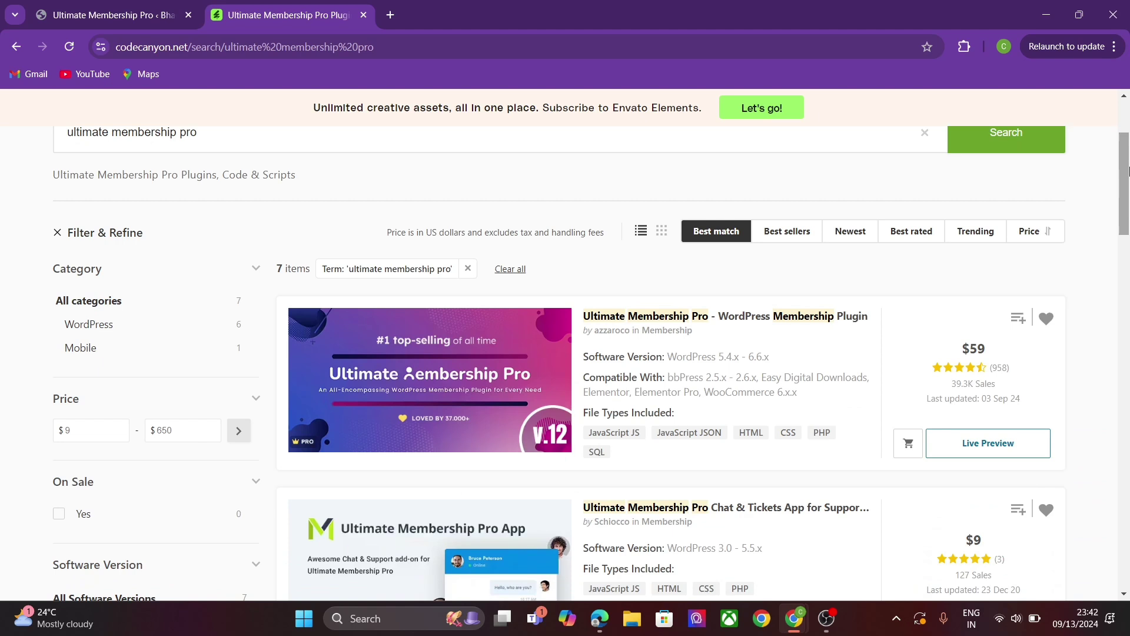
{"action": "left_click", "coordinate": [669, 316]}
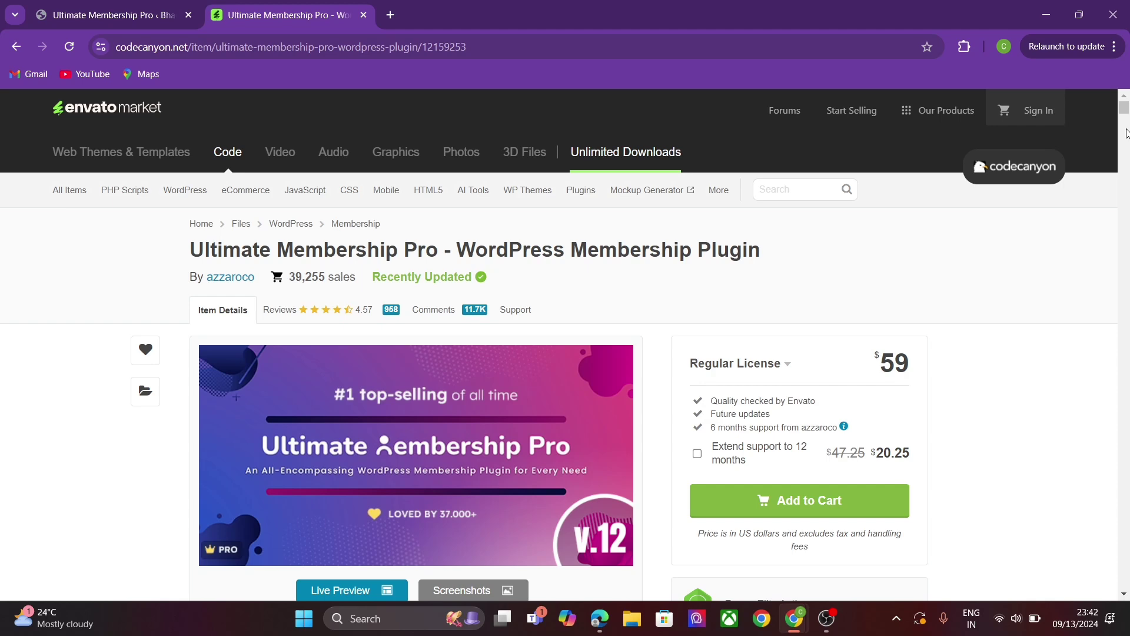
Step: Return to the WordPress admin and review the plugin's Pages Setup in General Settings, from the default pages through Redirects Setup
{"action": "left_click", "coordinate": [184, 5]}
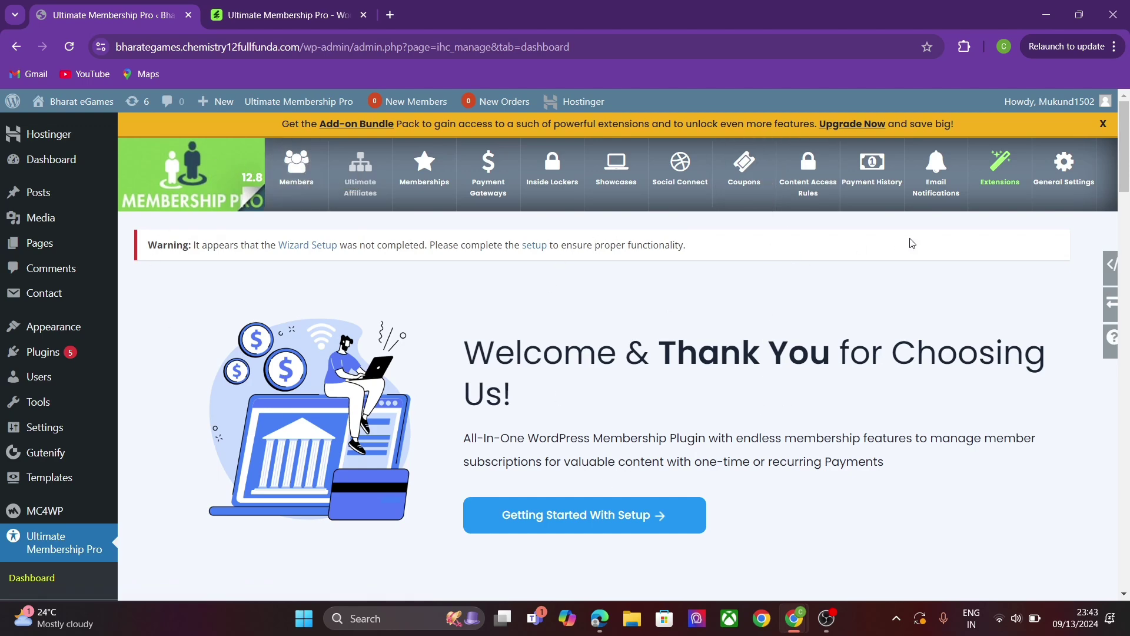
{"action": "left_click", "coordinate": [323, 195]}
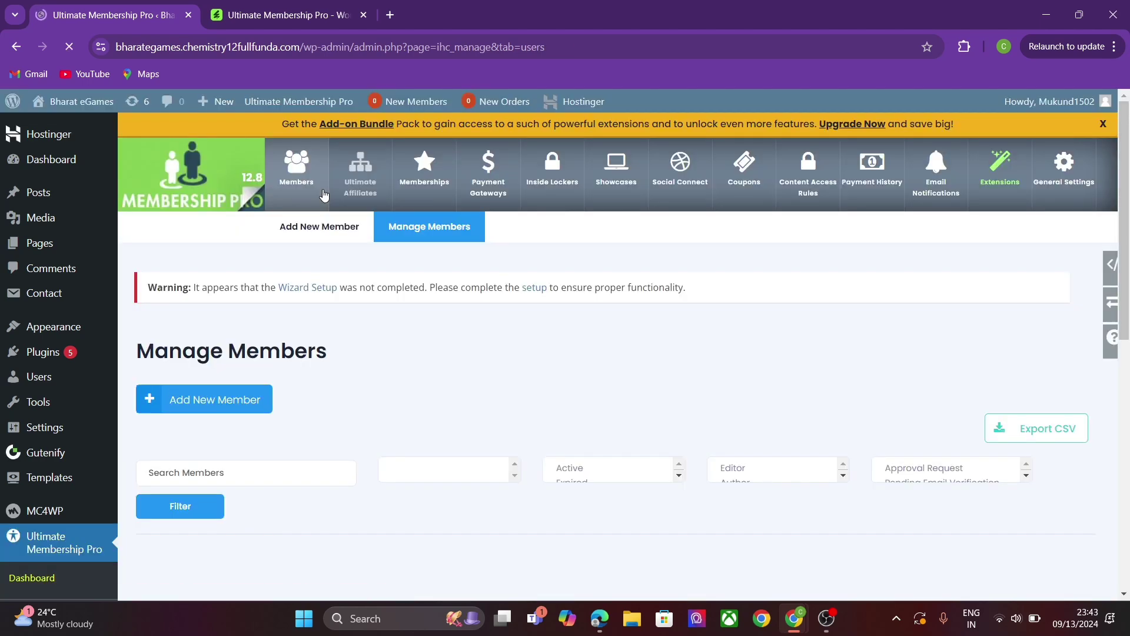
{"action": "left_click", "coordinate": [1047, 176]}
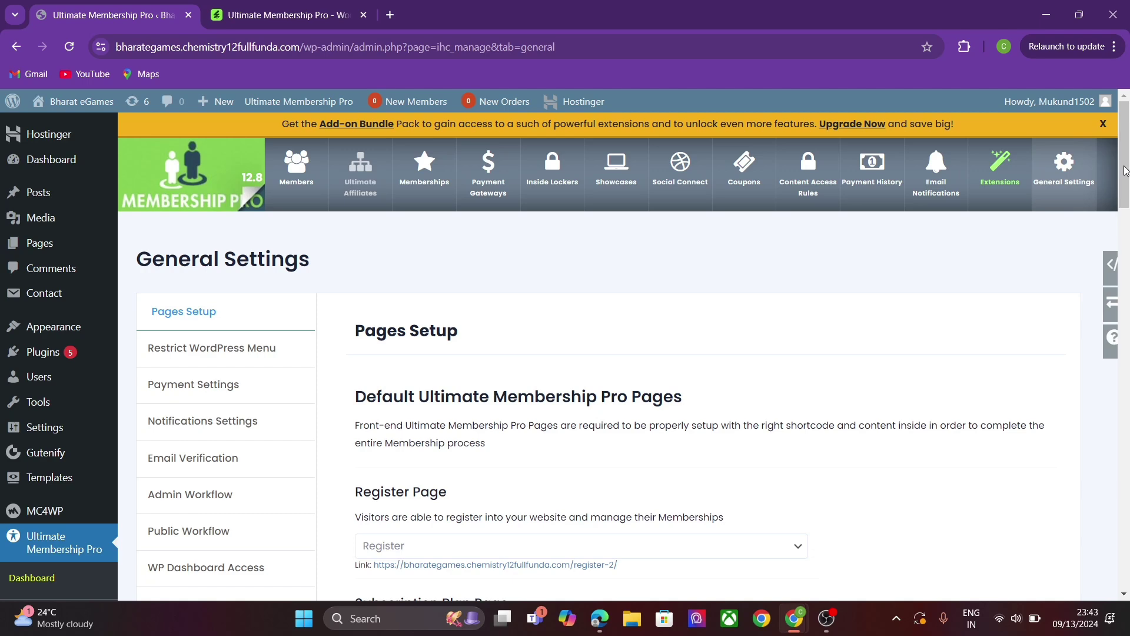
{"action": "left_click_drag", "start_coordinate": [1125, 171], "coordinate": [1119, 251]}
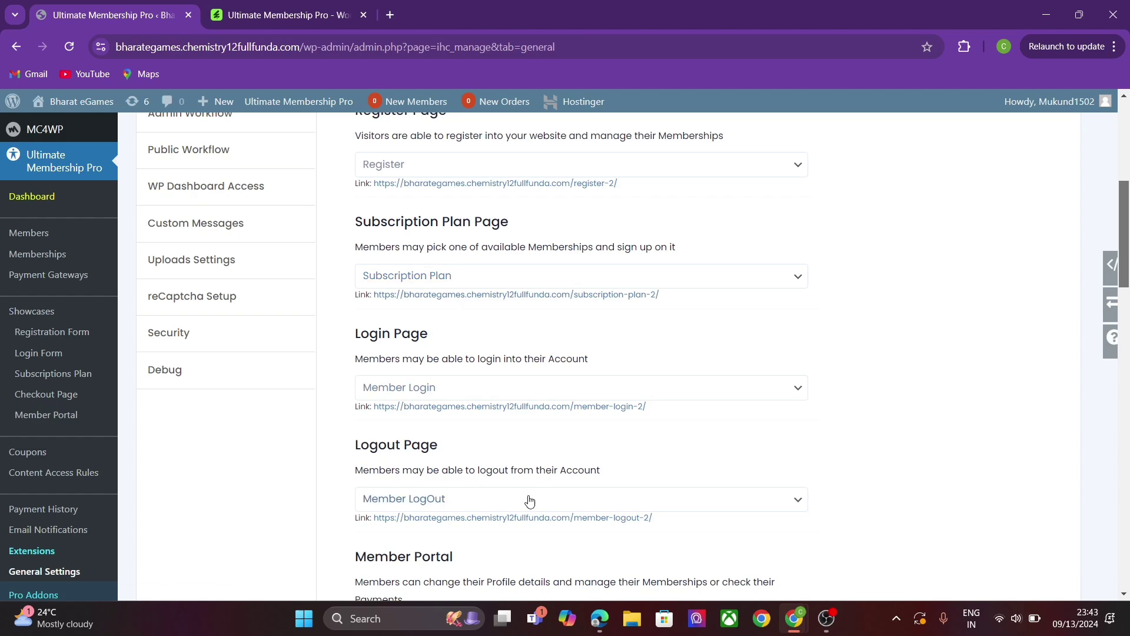
{"action": "left_click_drag", "start_coordinate": [1127, 208], "coordinate": [1129, 285]}
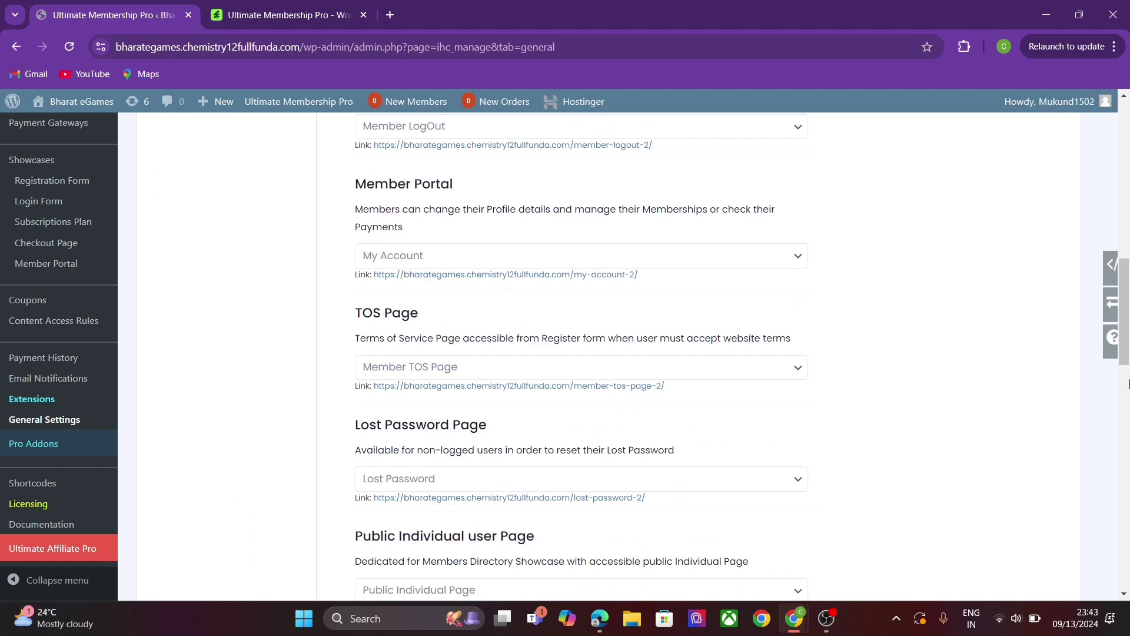
{"action": "left_click", "coordinate": [1127, 384]}
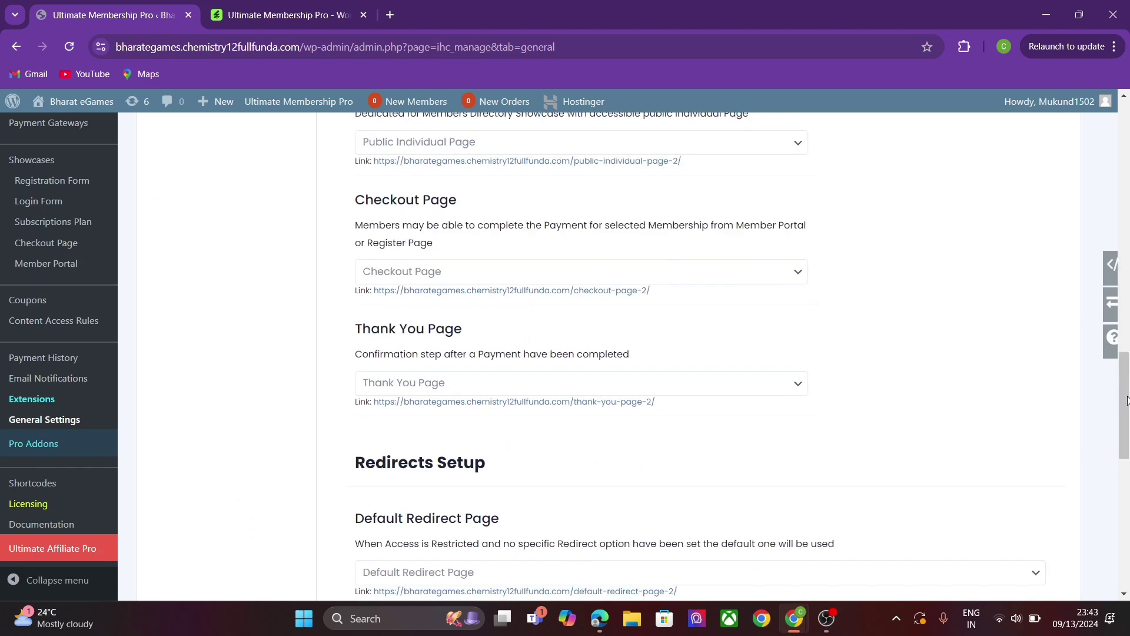
{"action": "mouse_move", "coordinate": [1127, 400]}
{"action": "left_mouse_down"}
{"action": "mouse_move", "coordinate": [1122, 470]}
{"action": "mouse_move", "coordinate": [1103, 268]}
{"action": "mouse_move", "coordinate": [1121, 414]}
{"action": "left_mouse_up"}
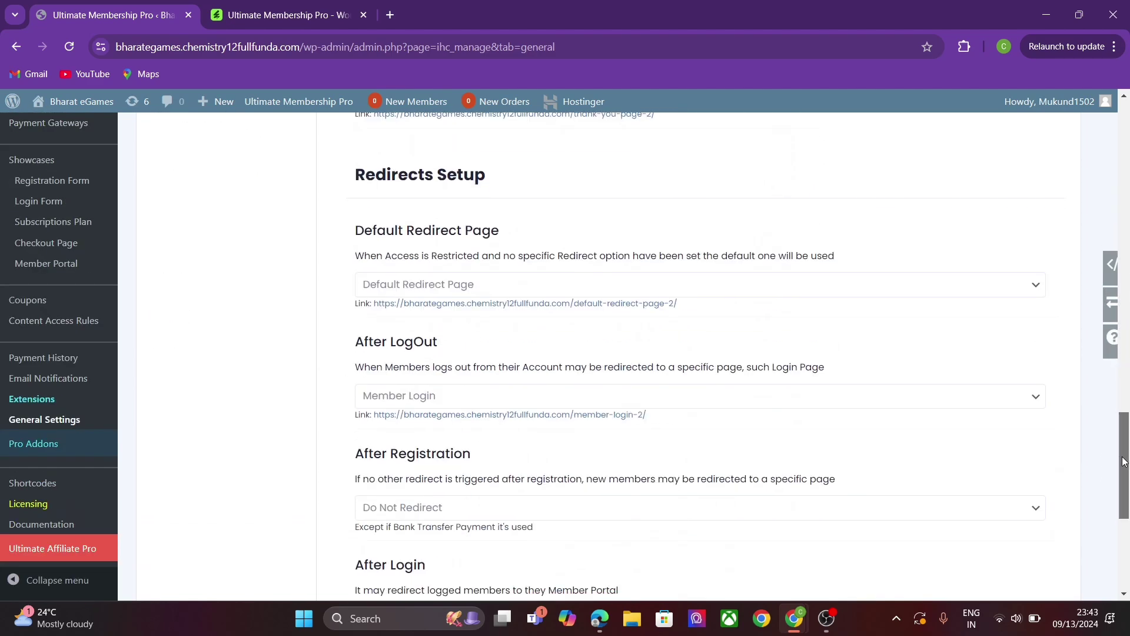
{"action": "left_click_drag", "start_coordinate": [1122, 458], "coordinate": [1118, 458]}
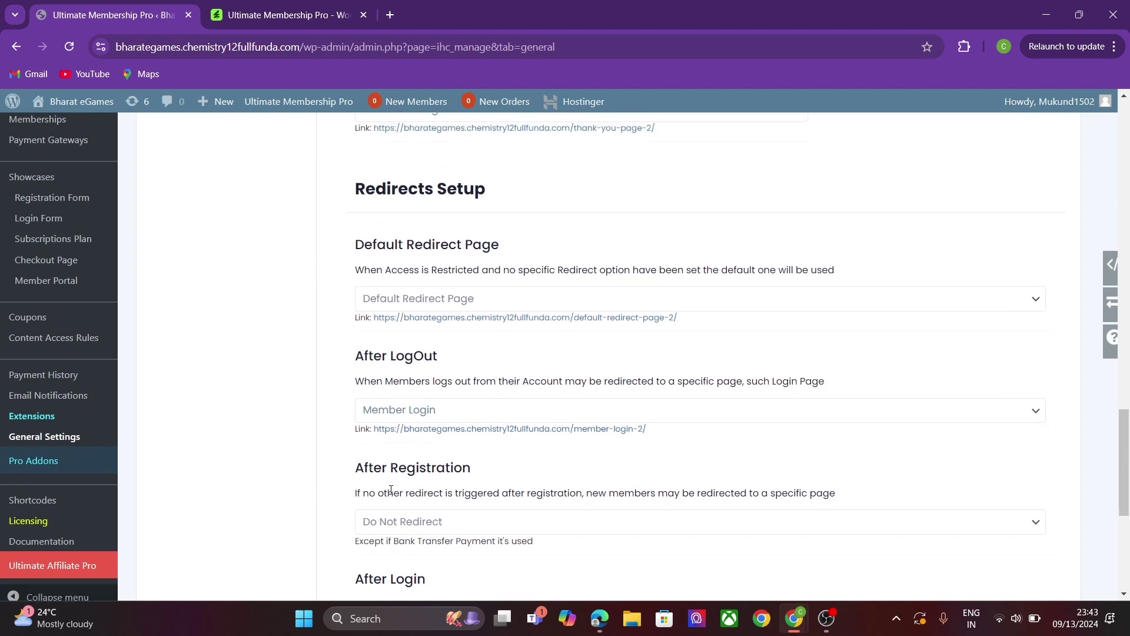
Step: Set the After Registration redirect to Subscription Plan and save the Pages Setup changes
{"action": "left_click", "coordinate": [391, 526]}
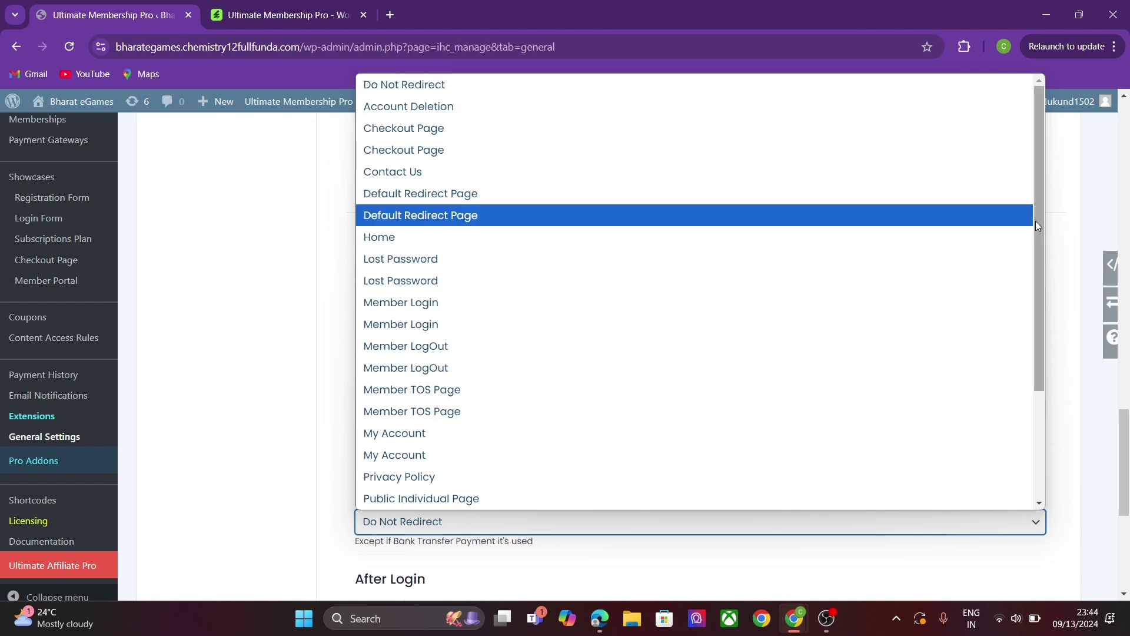
{"action": "left_click_drag", "start_coordinate": [1036, 222], "coordinate": [1050, 317]}
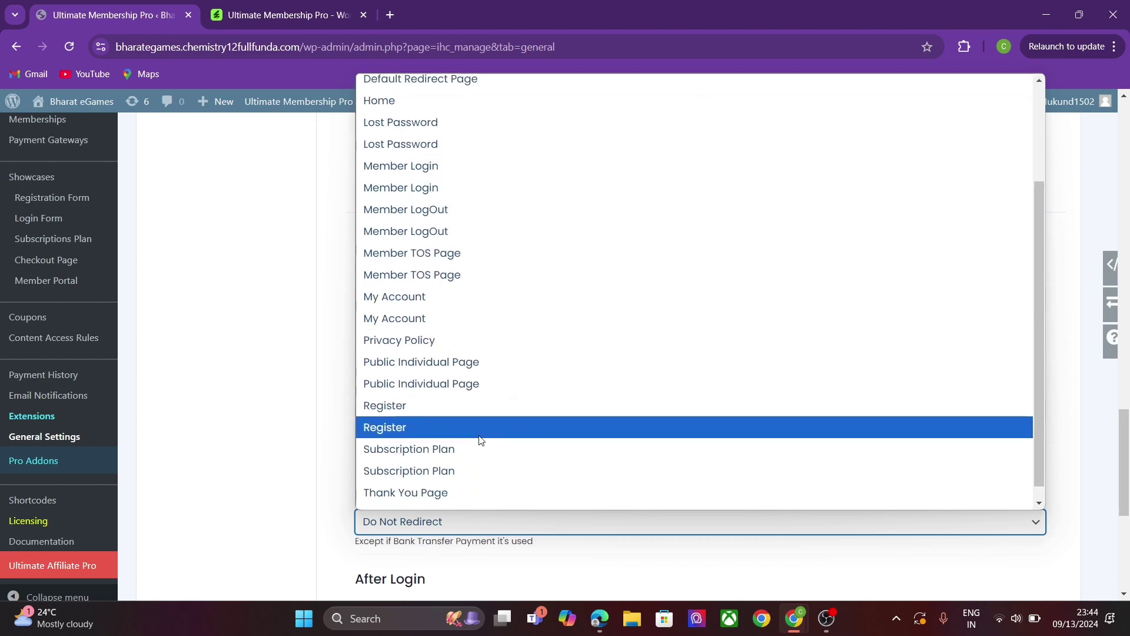
{"action": "left_click", "coordinate": [464, 449]}
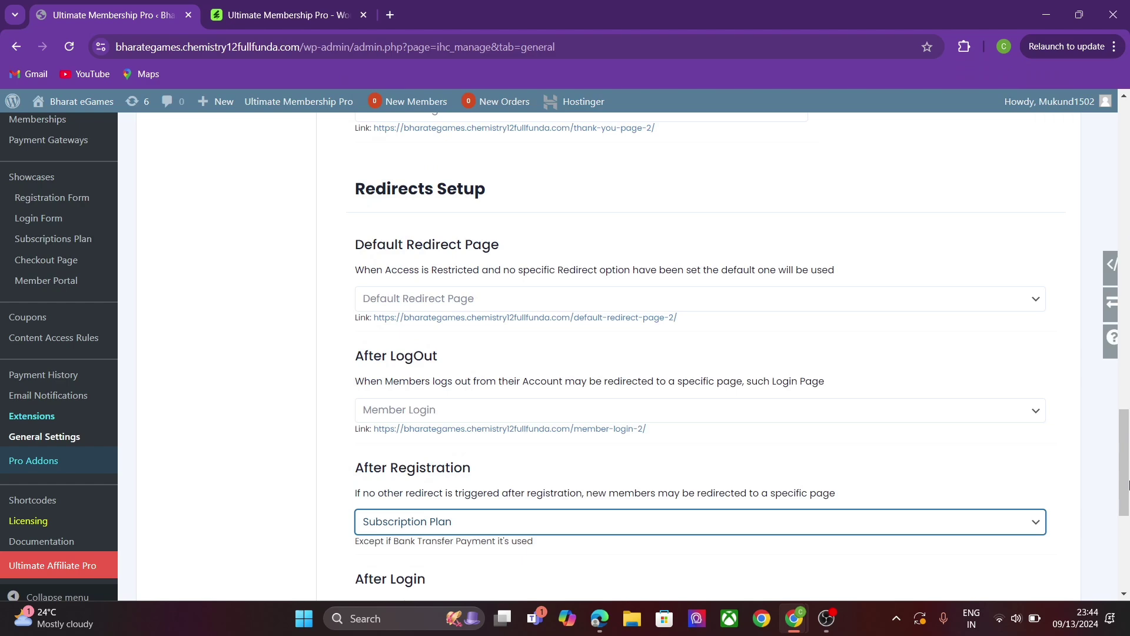
{"action": "left_click_drag", "start_coordinate": [1127, 484], "coordinate": [1127, 533]}
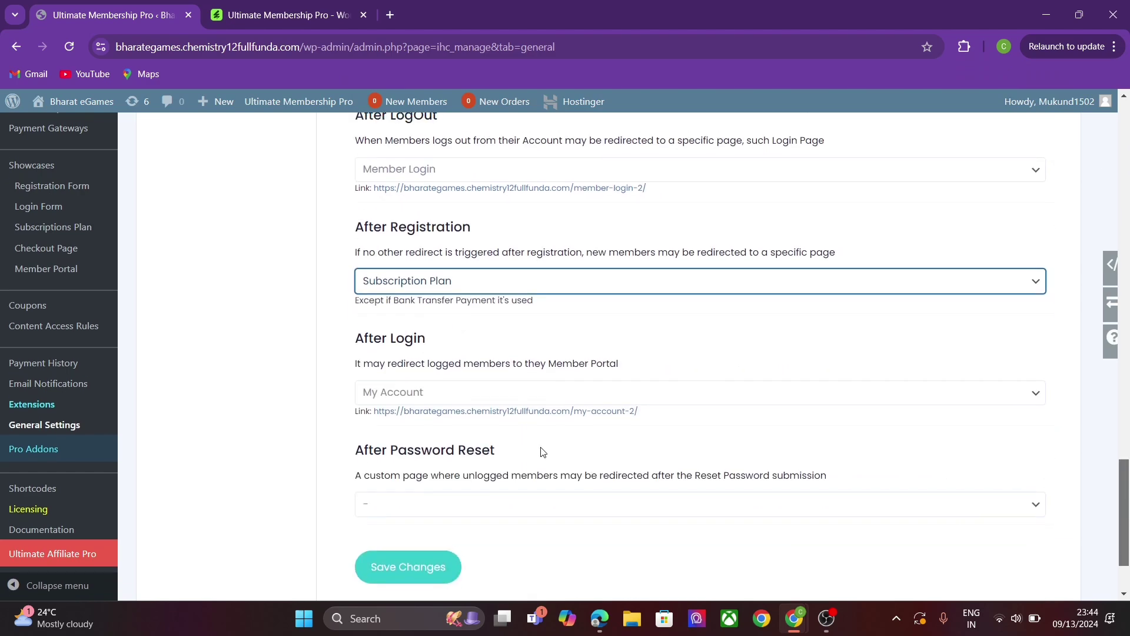
{"action": "left_click", "coordinate": [415, 577]}
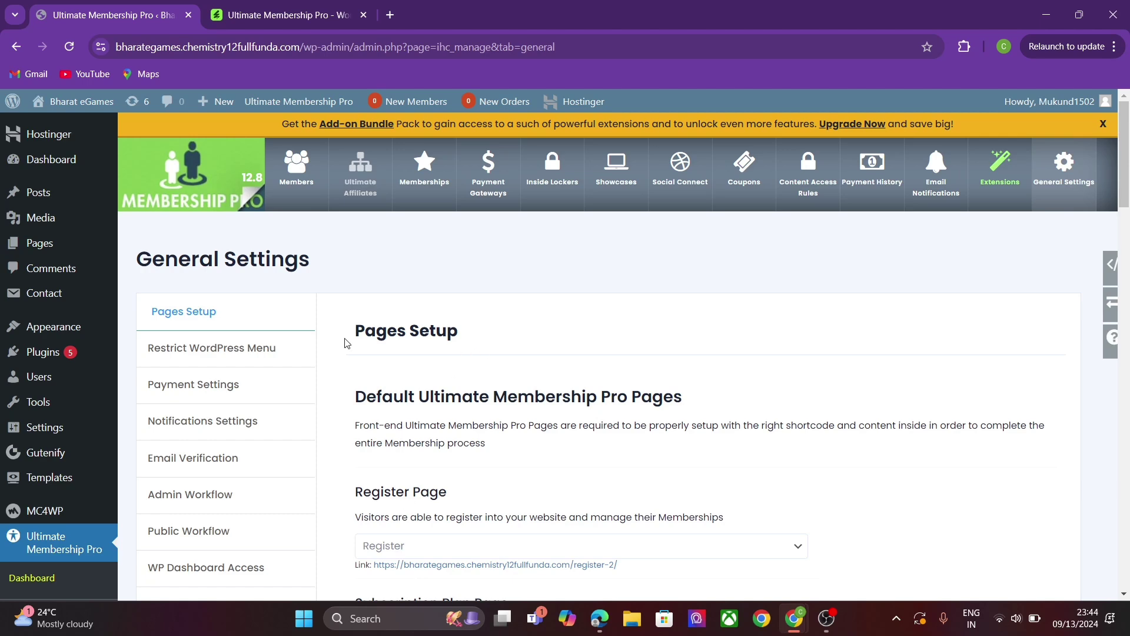
Step: Open the Restrict WordPress Menu settings and check which menus are offered for restriction
{"action": "left_click", "coordinate": [264, 348]}
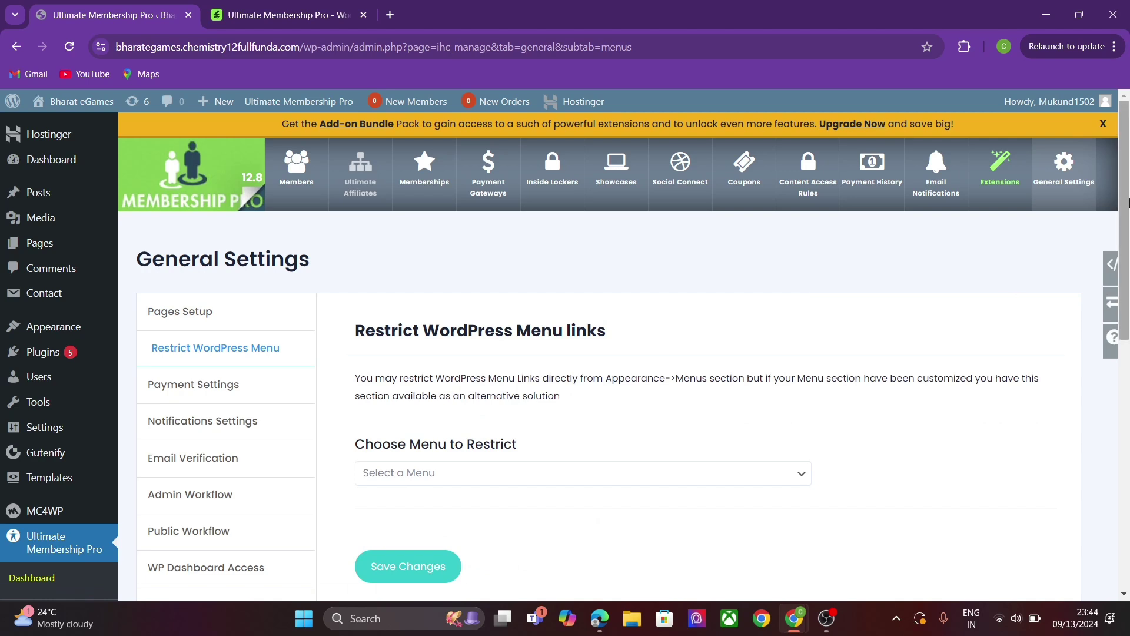
{"action": "scroll", "coordinate": [1126, 203], "scroll_direction": "down", "scroll_amount": 1}
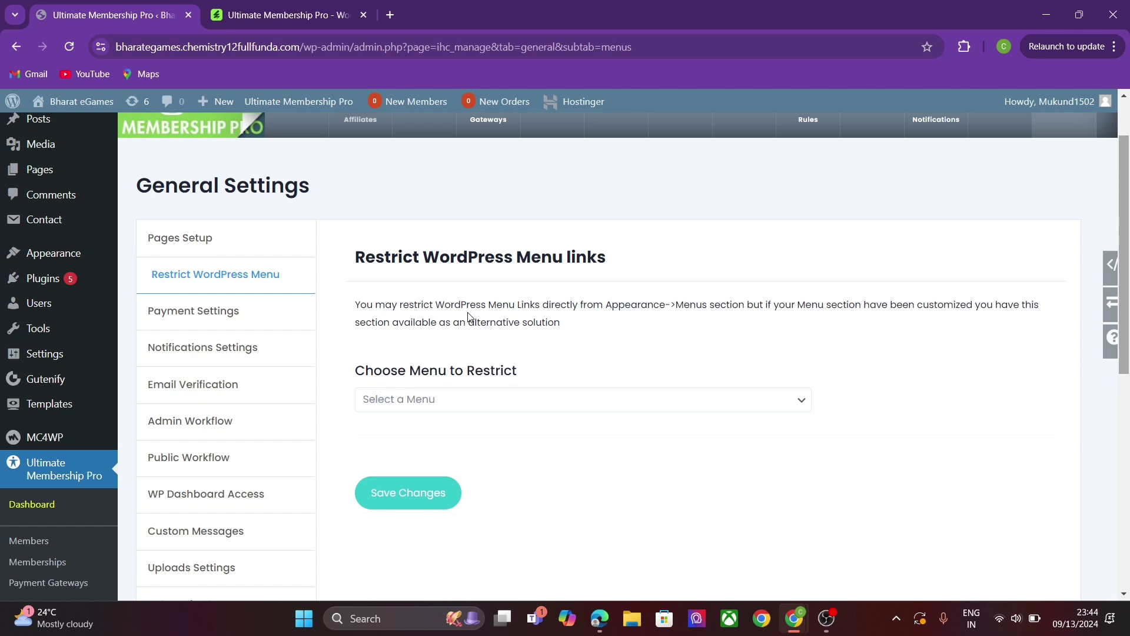
{"action": "left_click", "coordinate": [505, 406]}
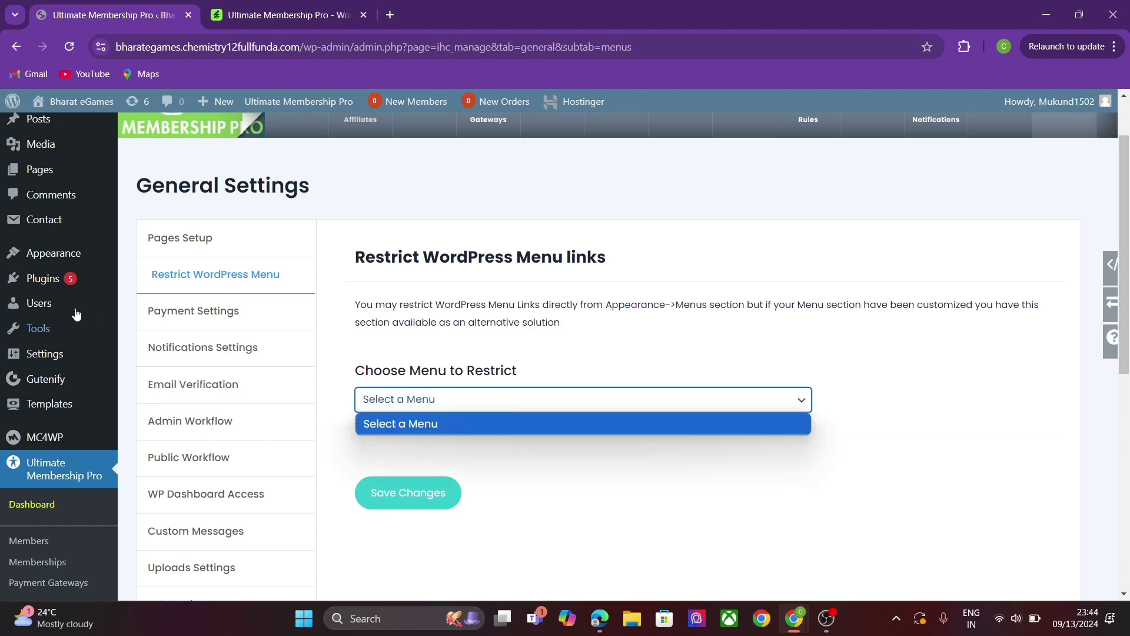
Step: Open the site's Themes page and look through the active theme's details
{"action": "mouse_move", "coordinate": [53, 253]}
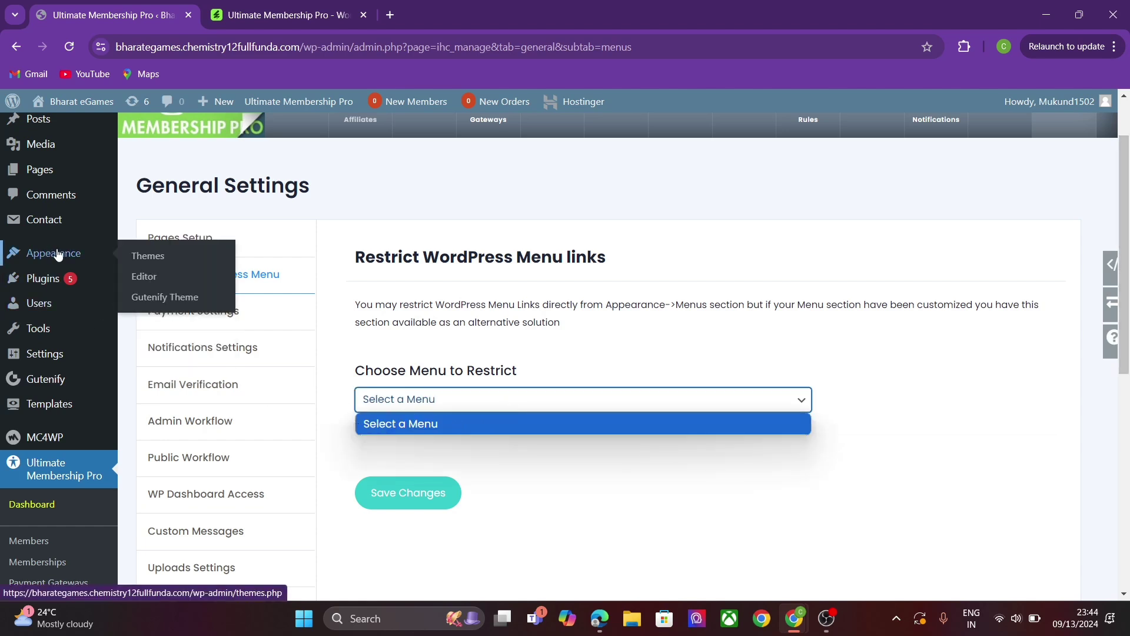
{"action": "left_click", "coordinate": [91, 255]}
{"action": "scroll", "coordinate": [90, 253], "scroll_direction": "down", "scroll_amount": 5}
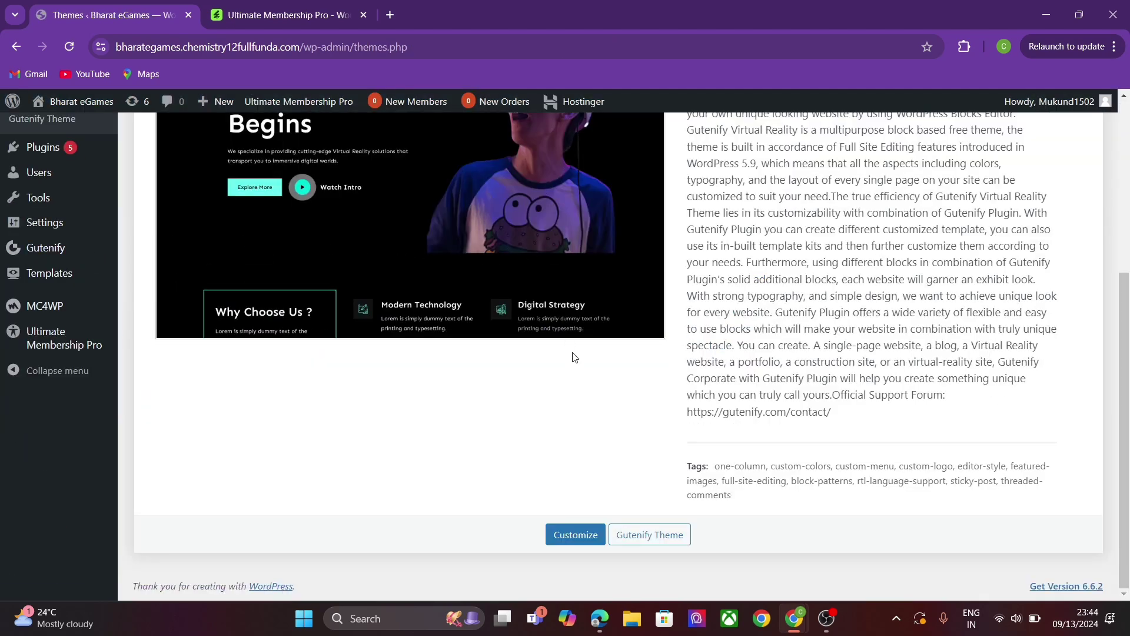
{"action": "scroll", "coordinate": [1129, 427], "scroll_direction": "up", "scroll_amount": 5}
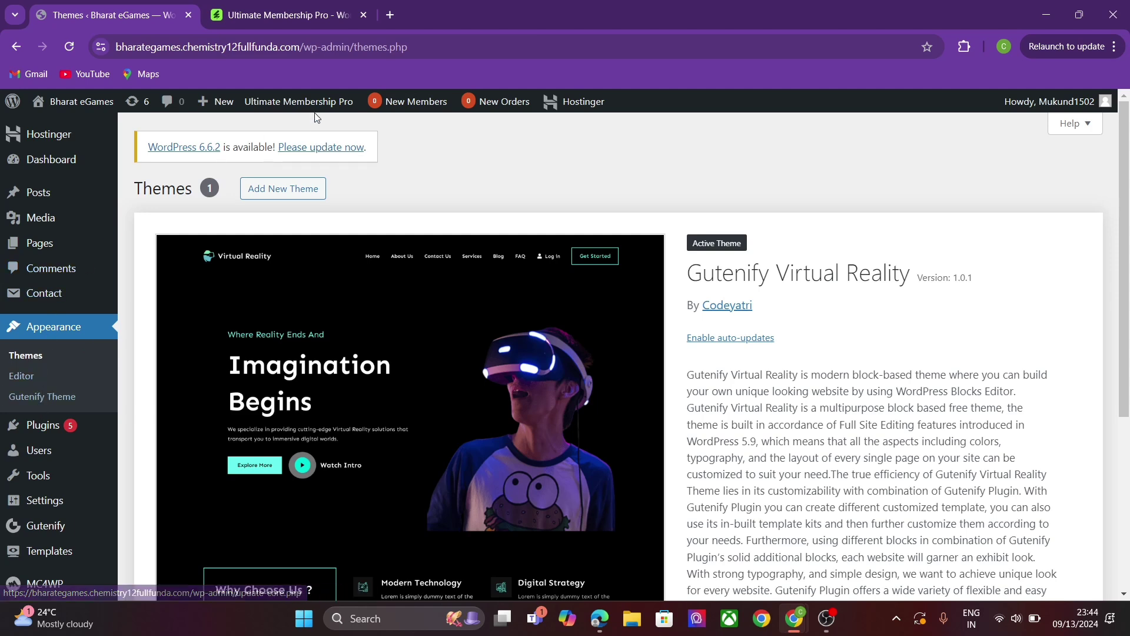
Step: Return to Ultimate Membership Pro's General Settings and open the Payment Settings at the default currency options
{"action": "mouse_move", "coordinate": [314, 111]}
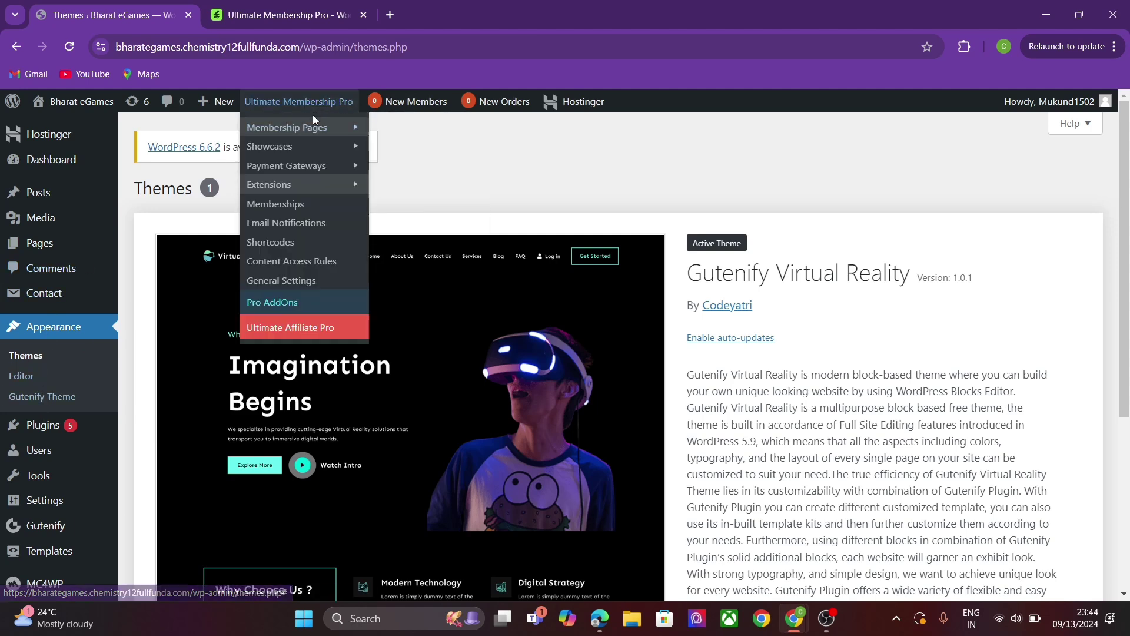
{"action": "mouse_move", "coordinate": [38, 461]}
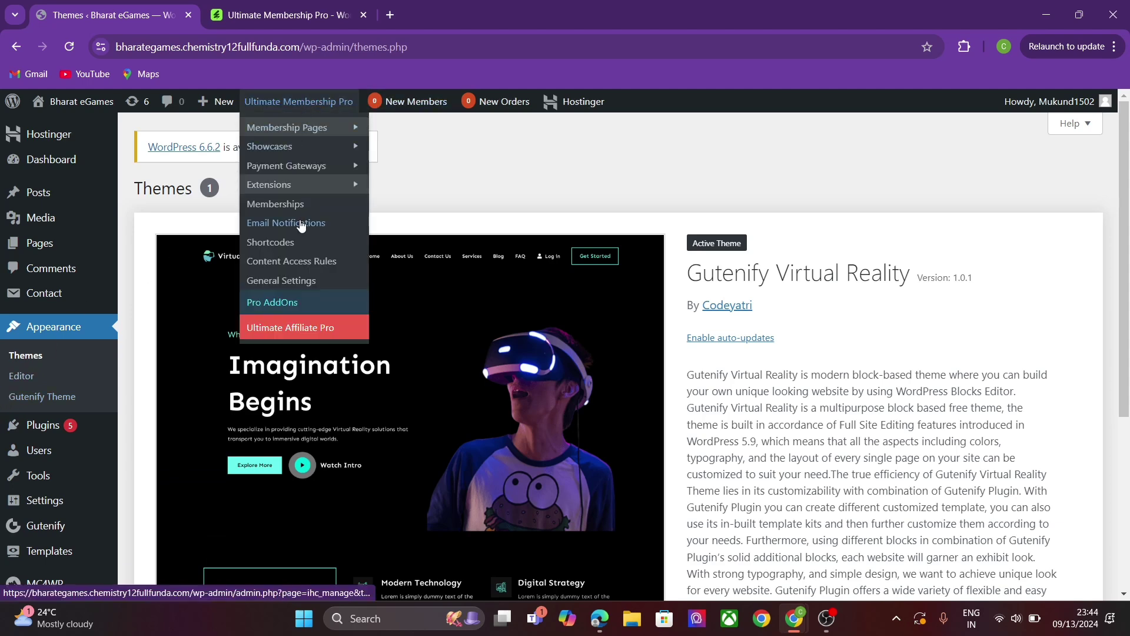
{"action": "left_click", "coordinate": [296, 283]}
{"action": "scroll", "coordinate": [1128, 192], "scroll_direction": "down", "scroll_amount": 2}
{"action": "scroll", "coordinate": [1128, 192], "scroll_direction": "down", "scroll_amount": 2}
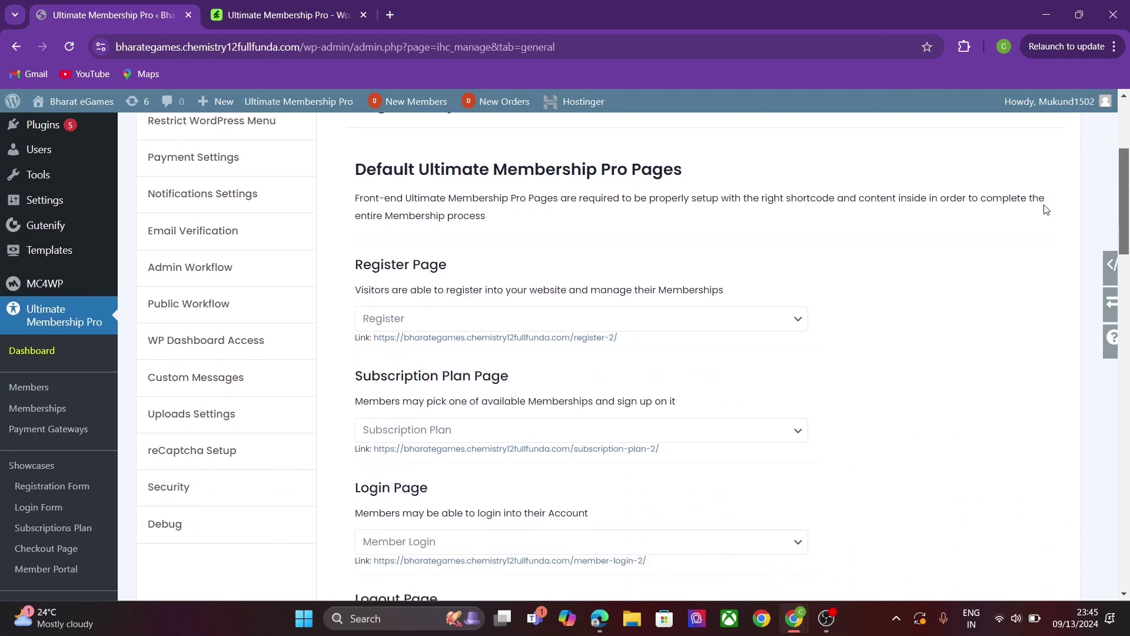
{"action": "left_click", "coordinate": [201, 159]}
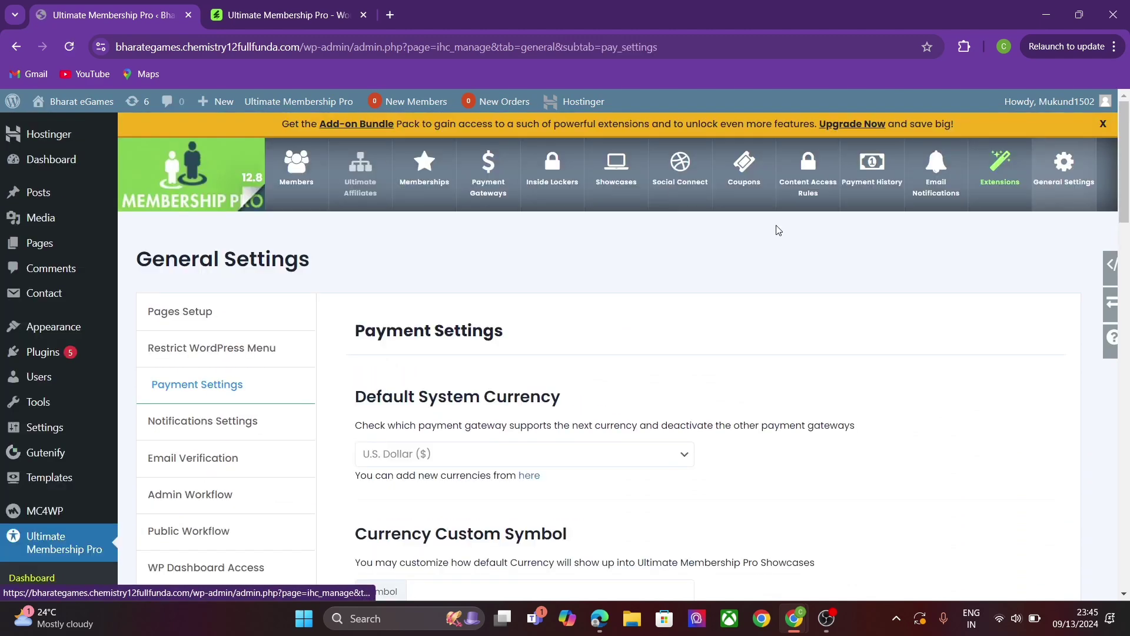
{"action": "scroll", "coordinate": [1123, 217], "scroll_direction": "down", "scroll_amount": 3}
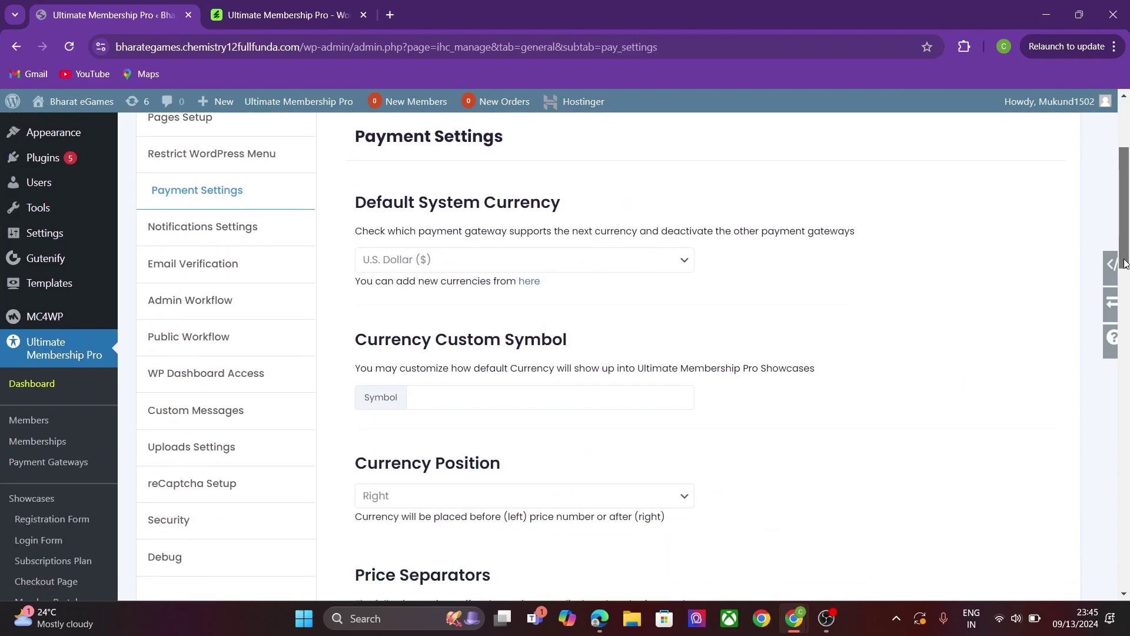
Step: Set the Default System Currency to Indian Rupee (₹)
{"action": "left_click", "coordinate": [460, 263]}
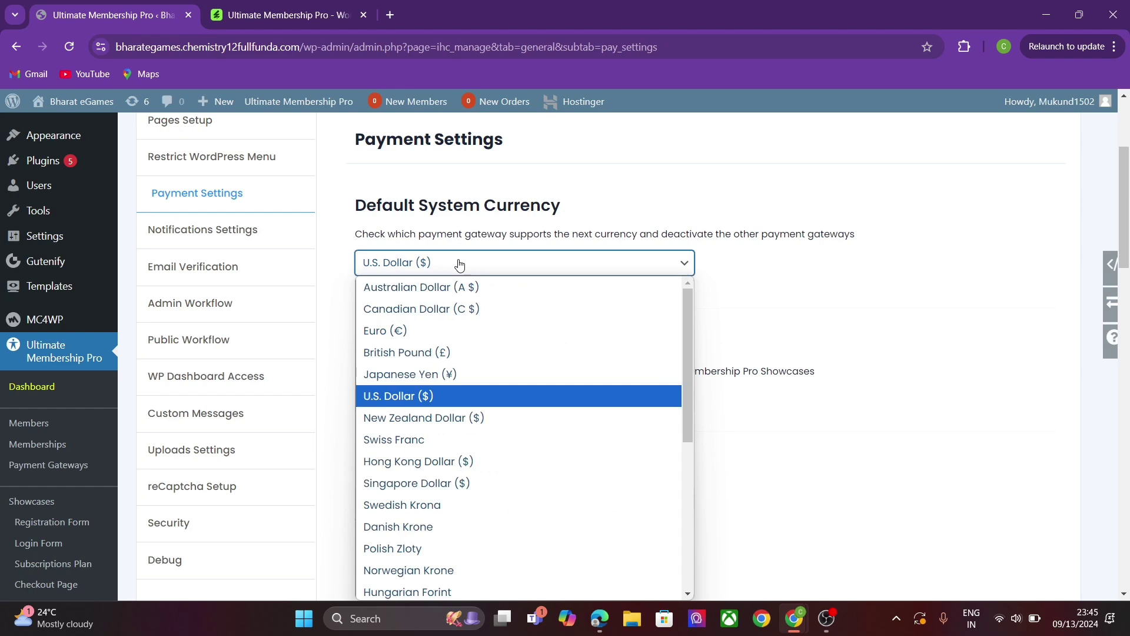
{"action": "key", "text": "Down"}
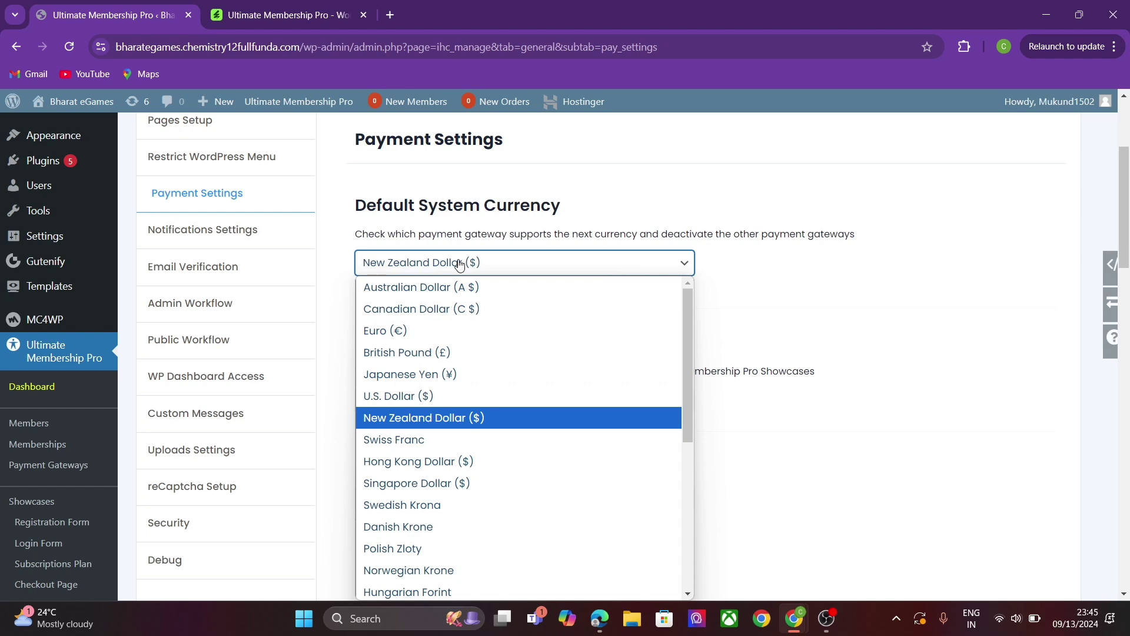
{"action": "key", "text": "i"}
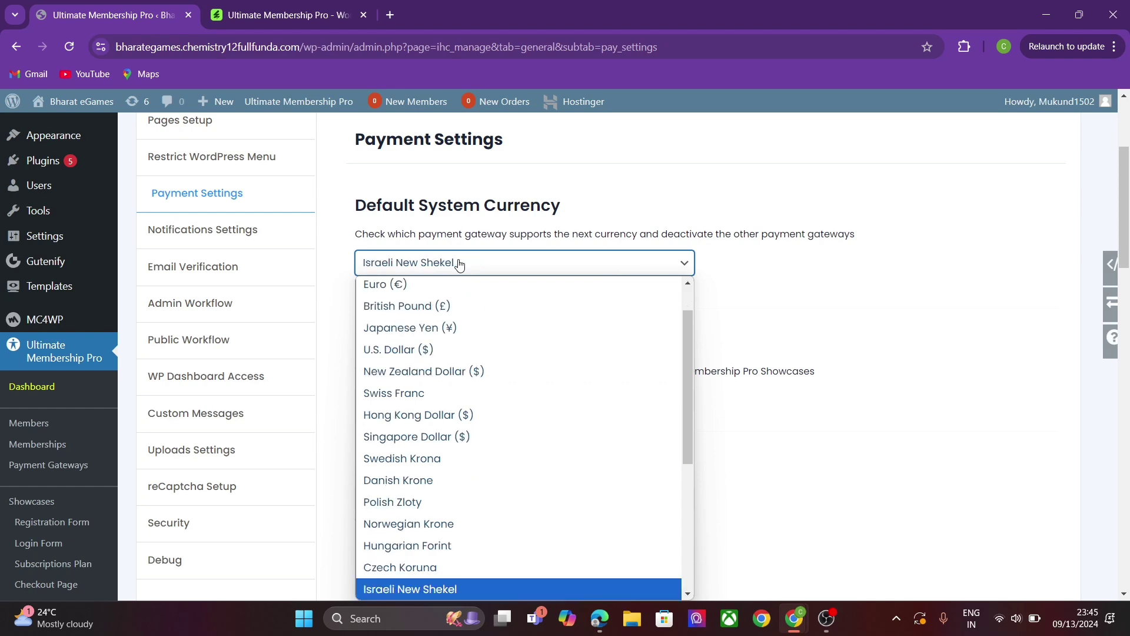
{"action": "key", "text": "d"}
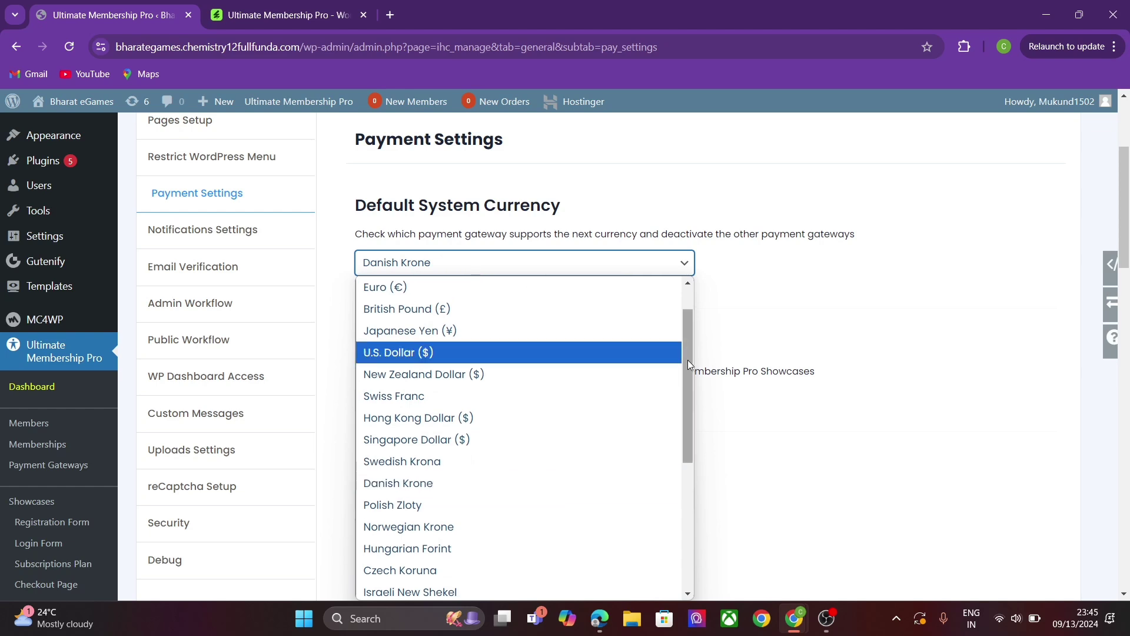
{"action": "left_click_drag", "start_coordinate": [687, 366], "coordinate": [677, 511]}
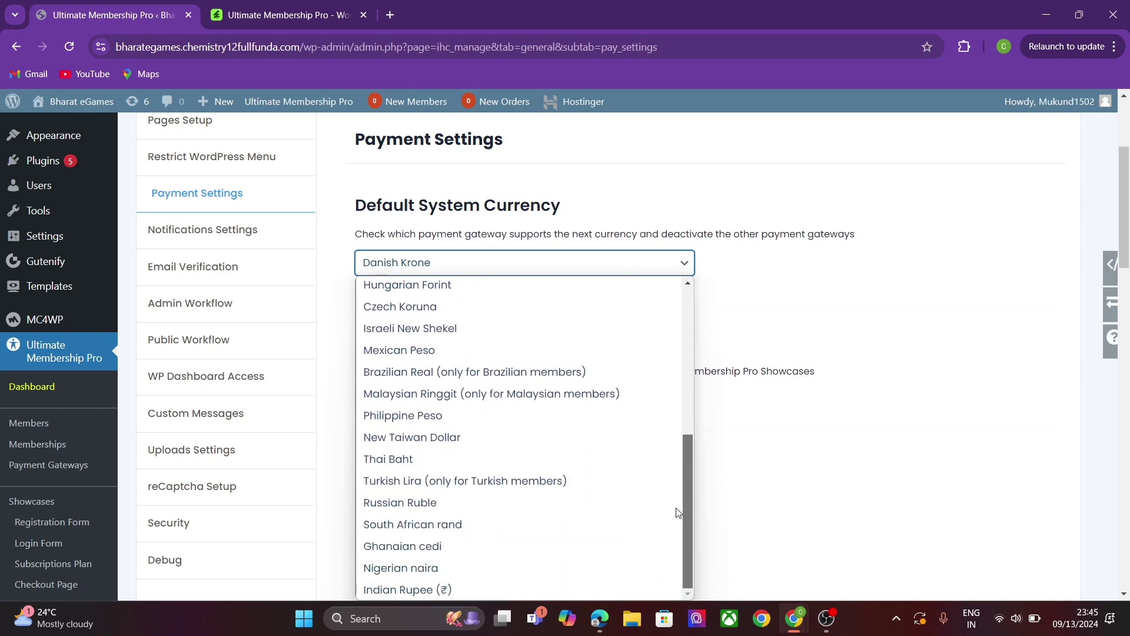
{"action": "left_click", "coordinate": [479, 589]}
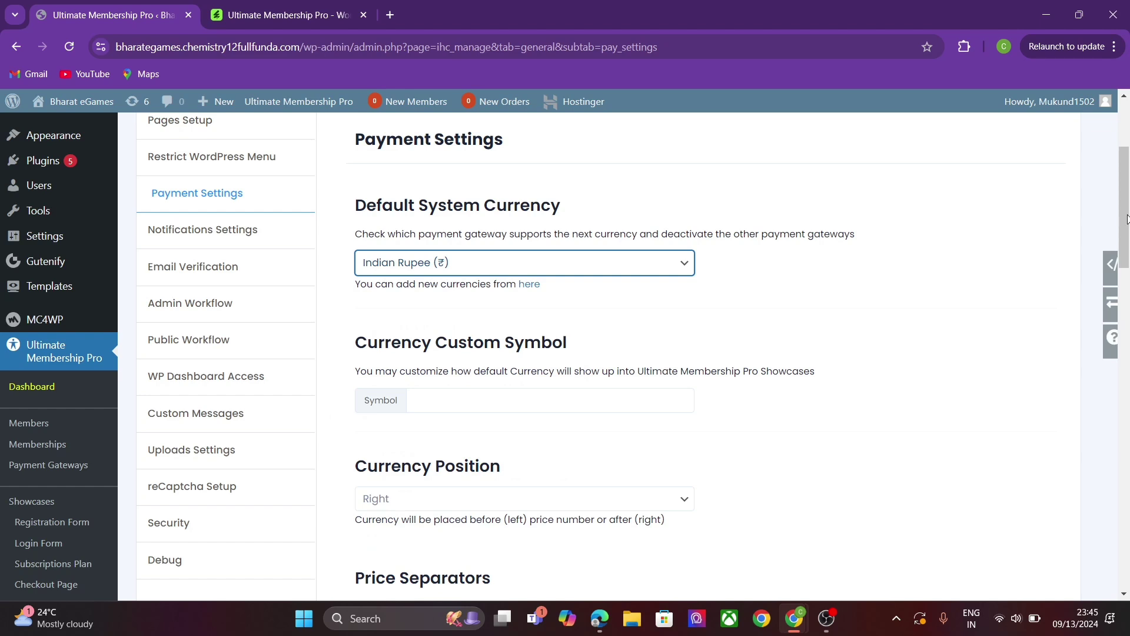
Step: Set the Currency Custom Symbol to INR and the Currency Position to Left
{"action": "scroll", "coordinate": [641, 316], "scroll_direction": "down", "scroll_amount": 2}
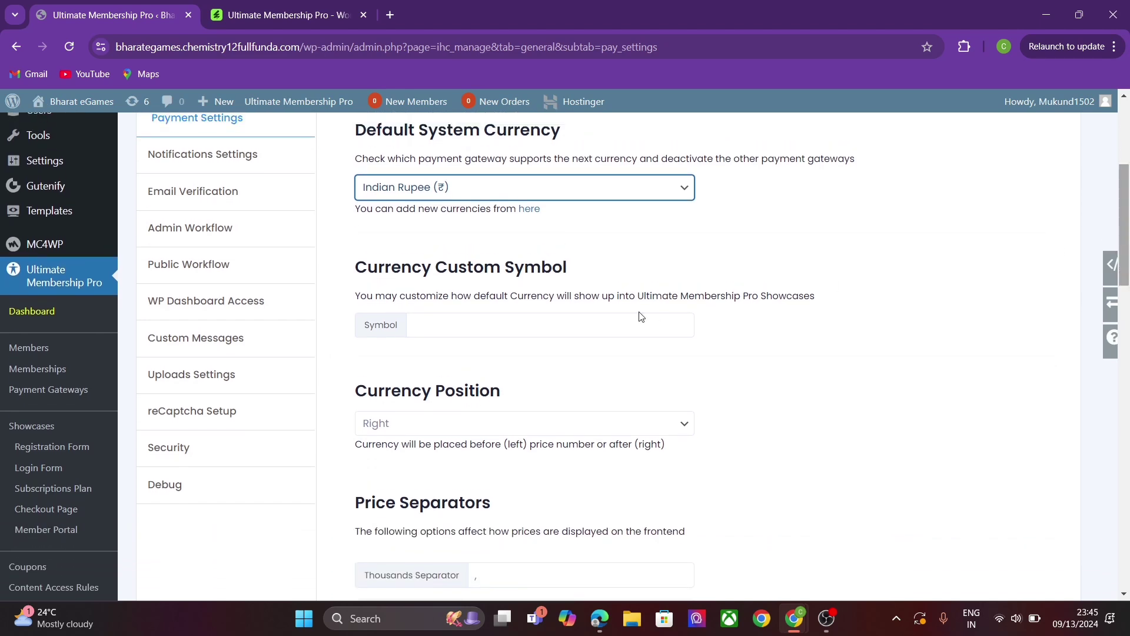
{"action": "left_click", "coordinate": [520, 334]}
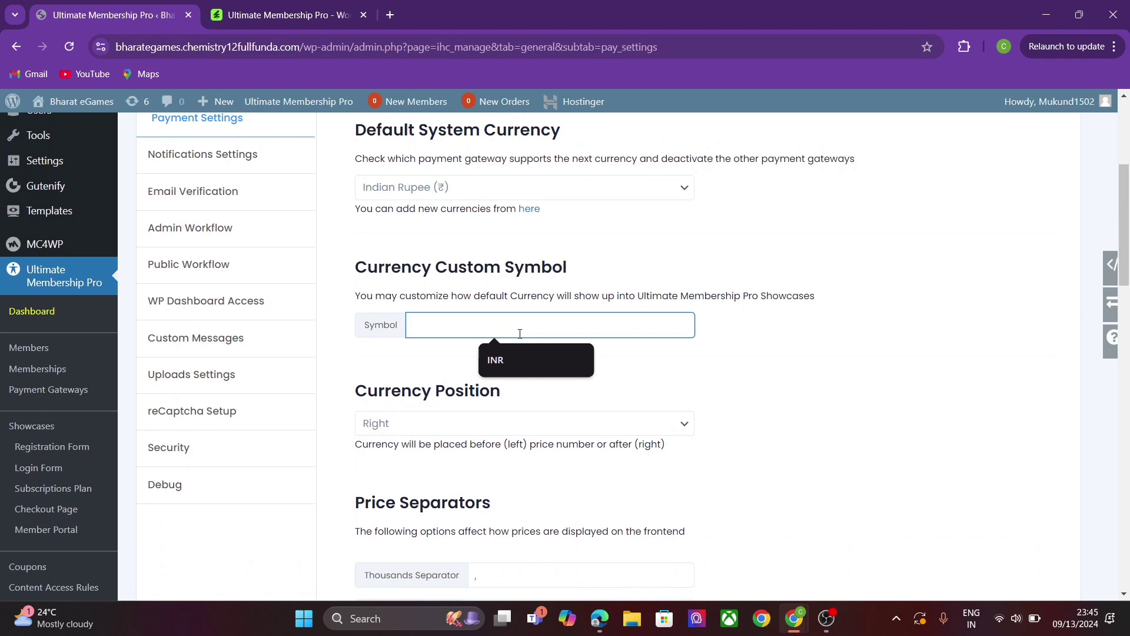
{"action": "left_click", "coordinate": [513, 353]}
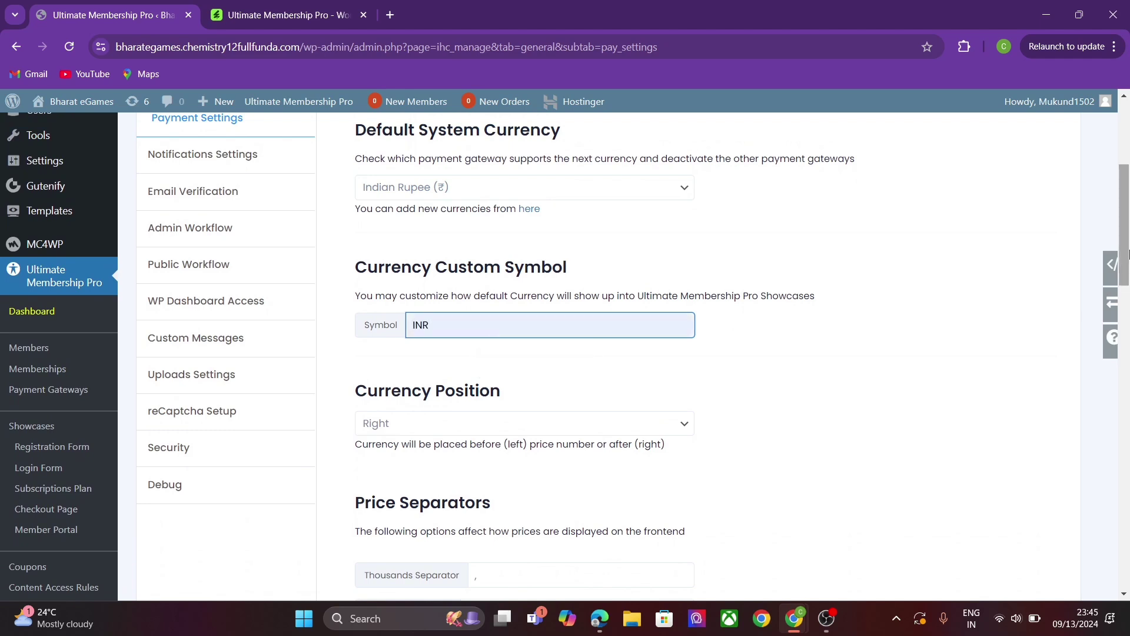
{"action": "scroll", "coordinate": [1126, 247], "scroll_direction": "down", "scroll_amount": 2}
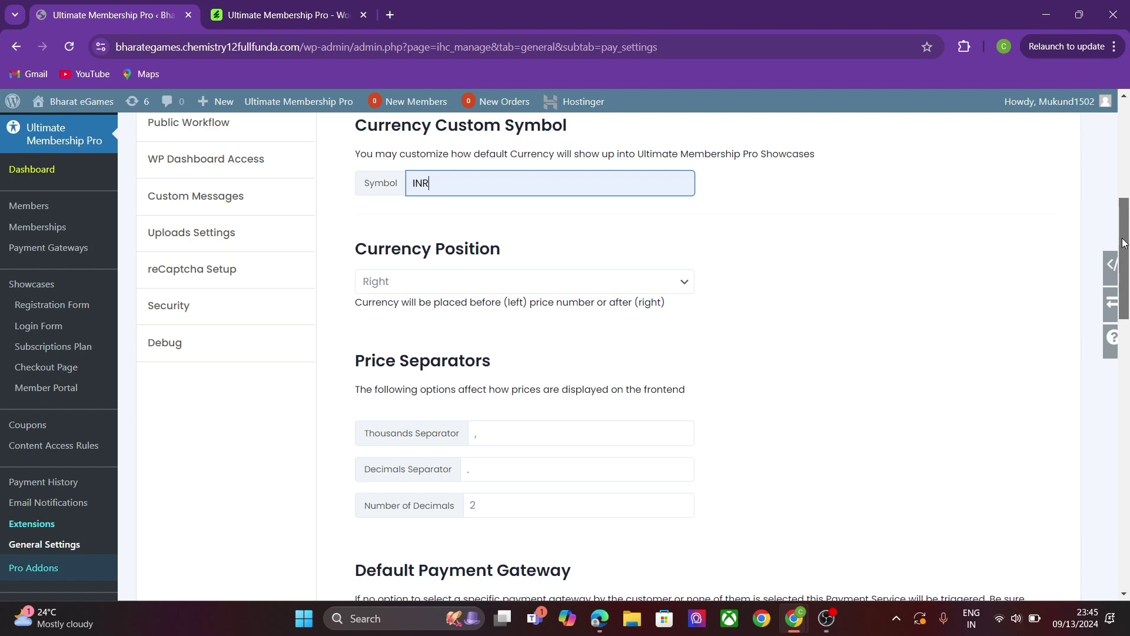
{"action": "left_click", "coordinate": [582, 294]}
{"action": "left_click", "coordinate": [569, 308]}
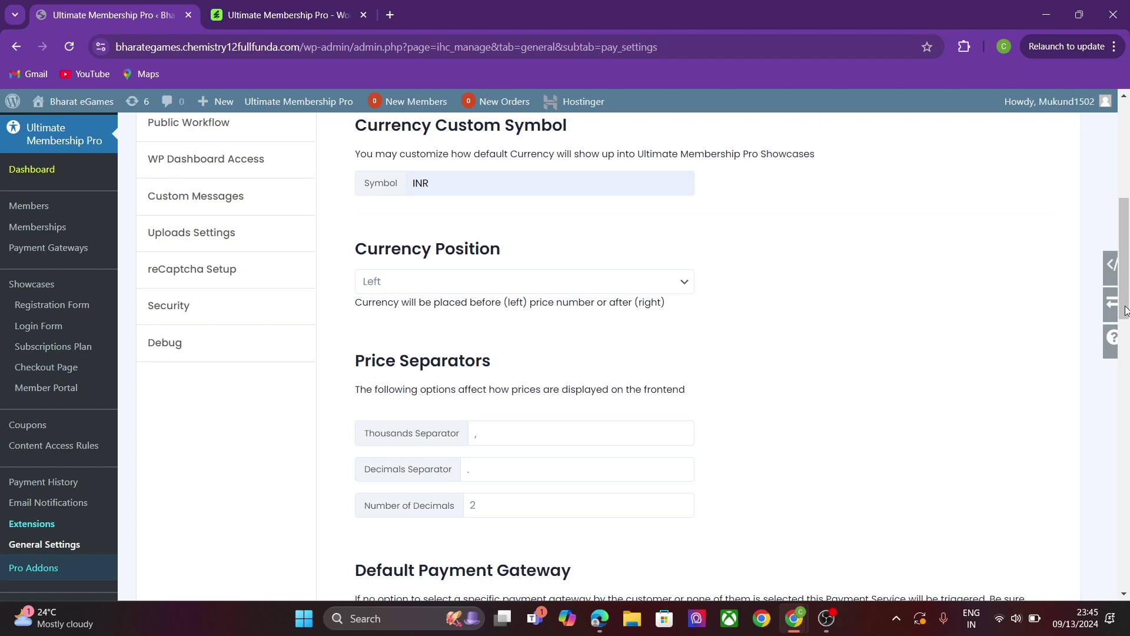
Step: Review the remaining payment settings, from the default gateway through invoices and taxes, and save the changes
{"action": "left_click_drag", "start_coordinate": [1126, 294], "coordinate": [1127, 386]}
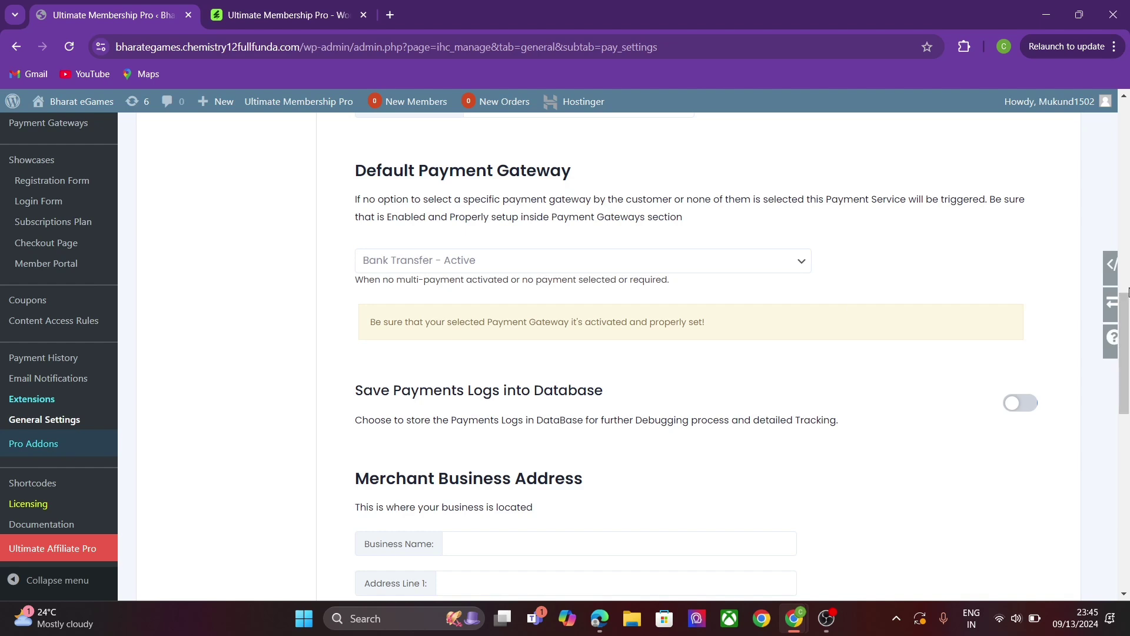
{"action": "left_click_drag", "start_coordinate": [1127, 306], "coordinate": [1114, 463]}
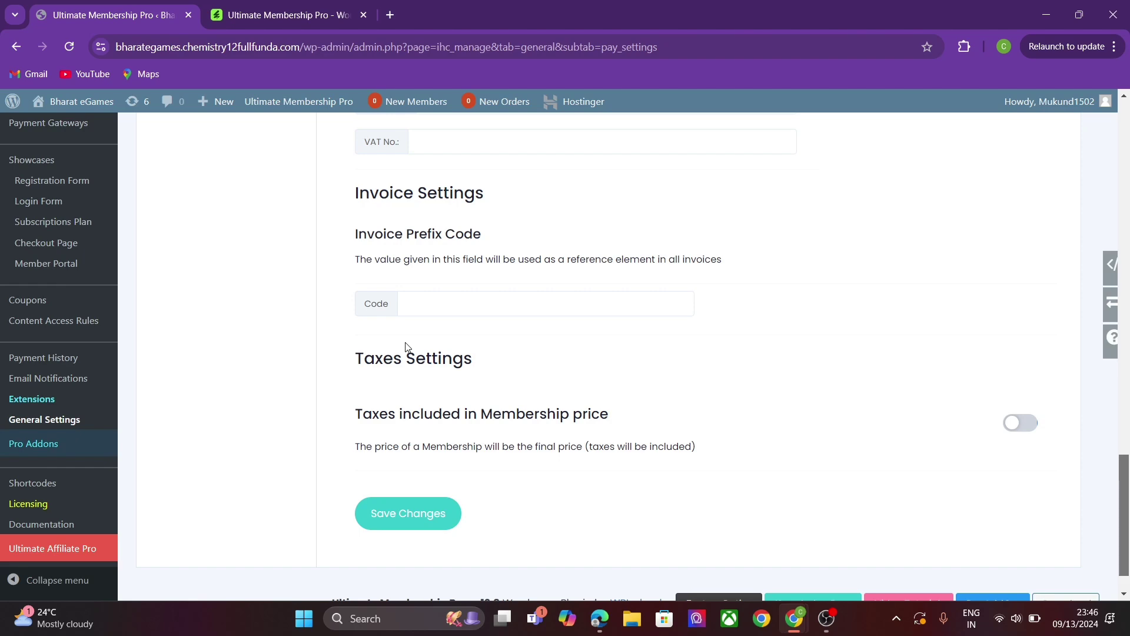
{"action": "left_click", "coordinate": [422, 515]}
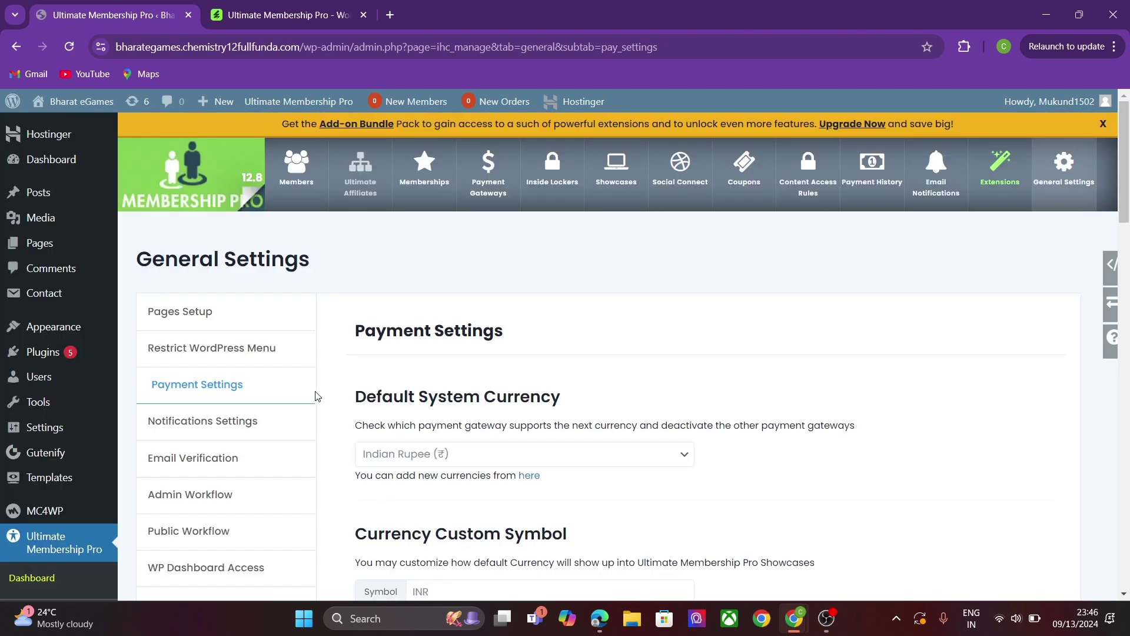
Step: Open the Notifications Settings, review the sender details, notification intervals and admin address fields, and save the page
{"action": "left_click", "coordinate": [249, 431]}
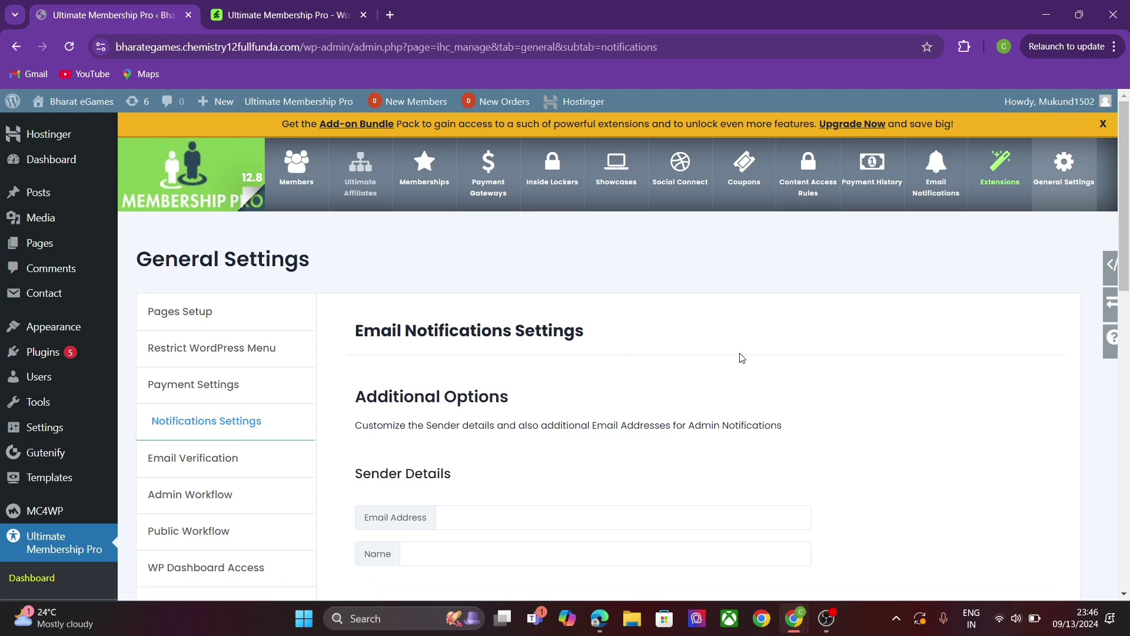
{"action": "left_click_drag", "start_coordinate": [1126, 156], "coordinate": [1111, 246]}
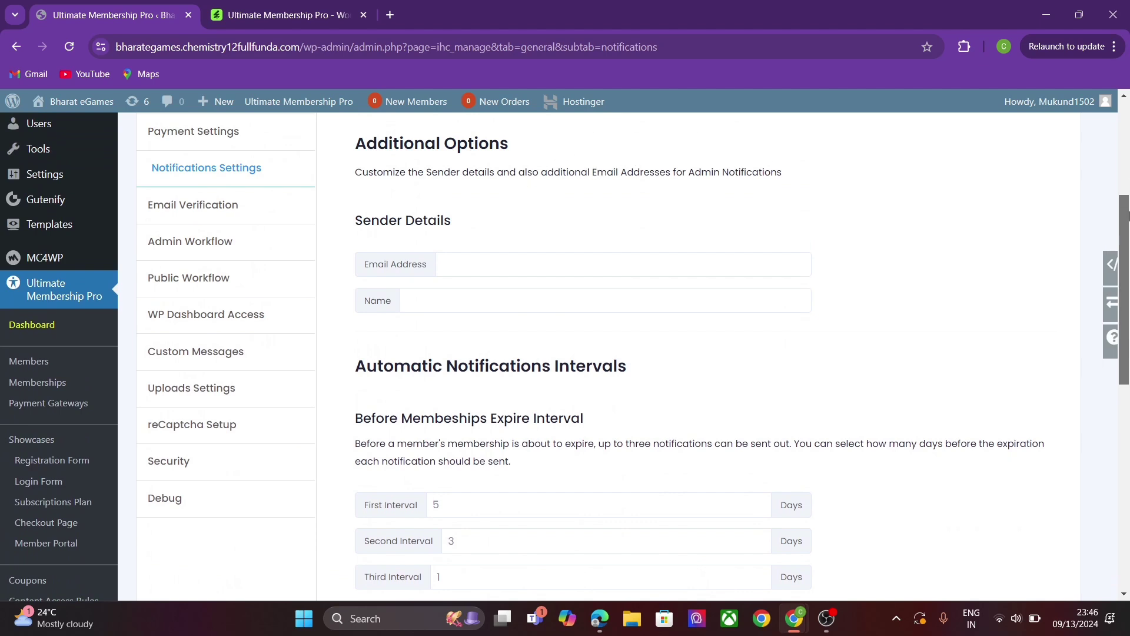
{"action": "left_click_drag", "start_coordinate": [1127, 227], "coordinate": [1127, 253]}
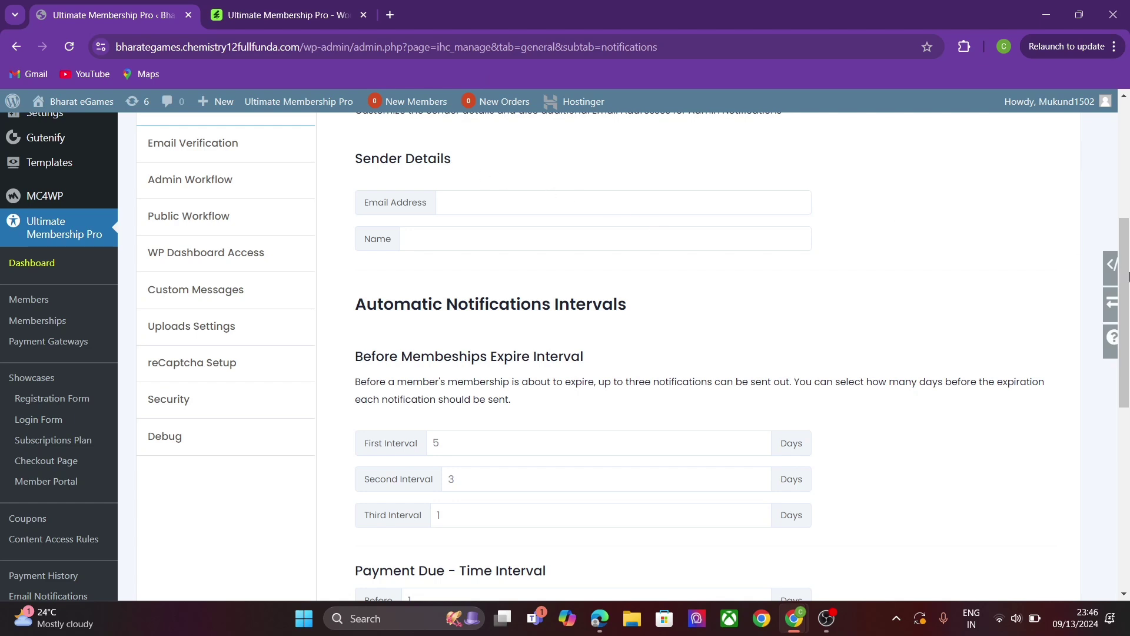
{"action": "left_click_drag", "start_coordinate": [1128, 276], "coordinate": [1127, 335]}
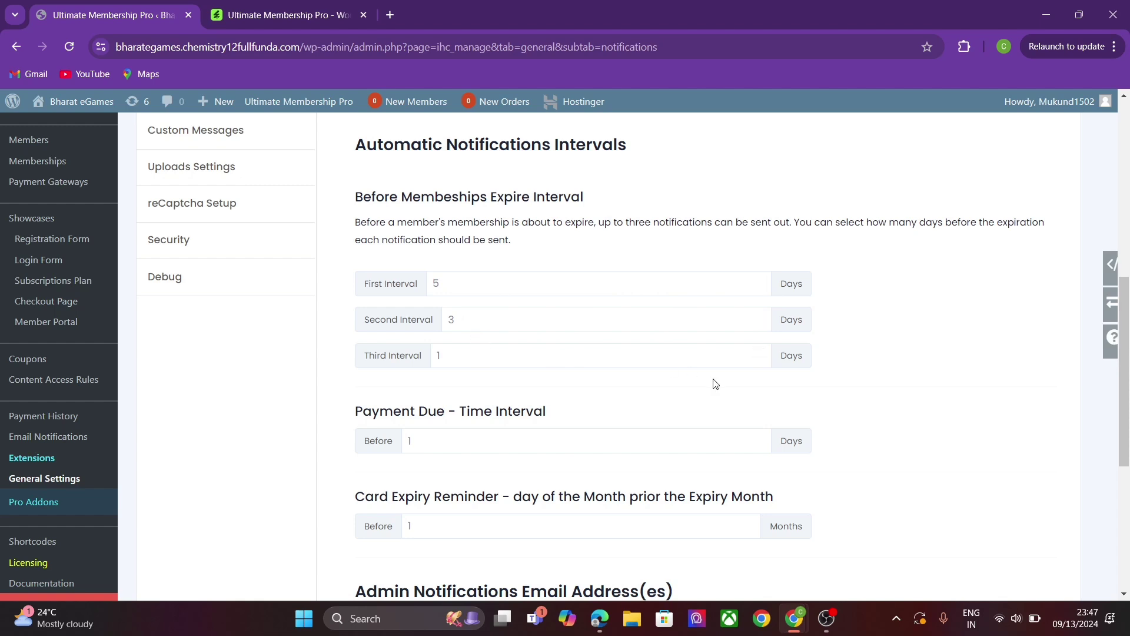
{"action": "scroll", "coordinate": [1127, 351], "scroll_direction": "down", "scroll_amount": 1}
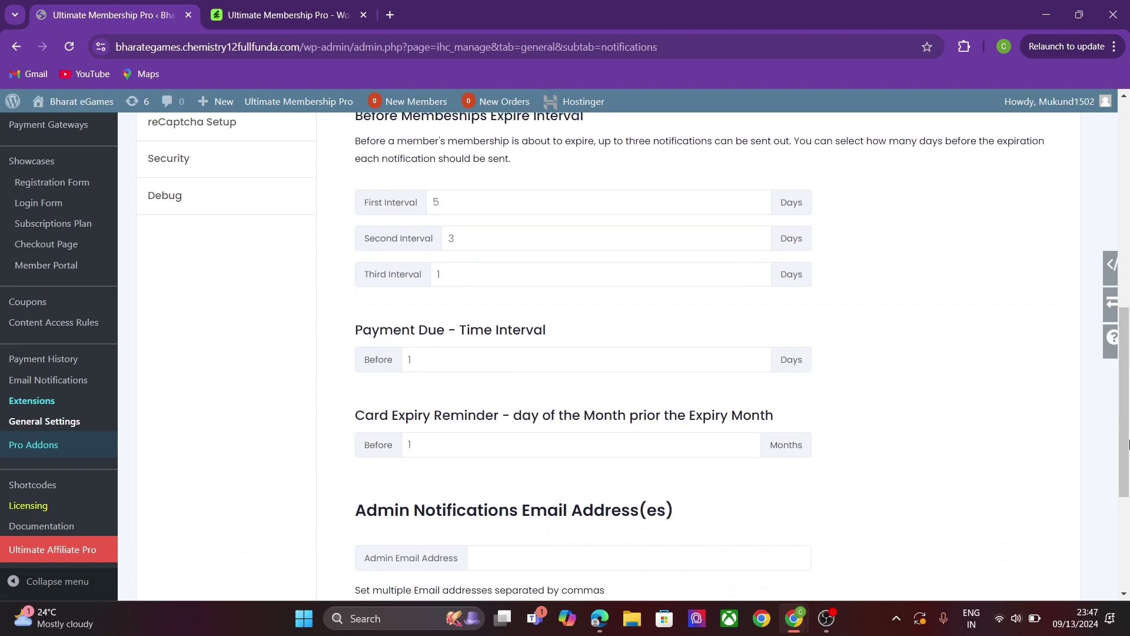
{"action": "left_click_drag", "start_coordinate": [1129, 451], "coordinate": [1129, 521]}
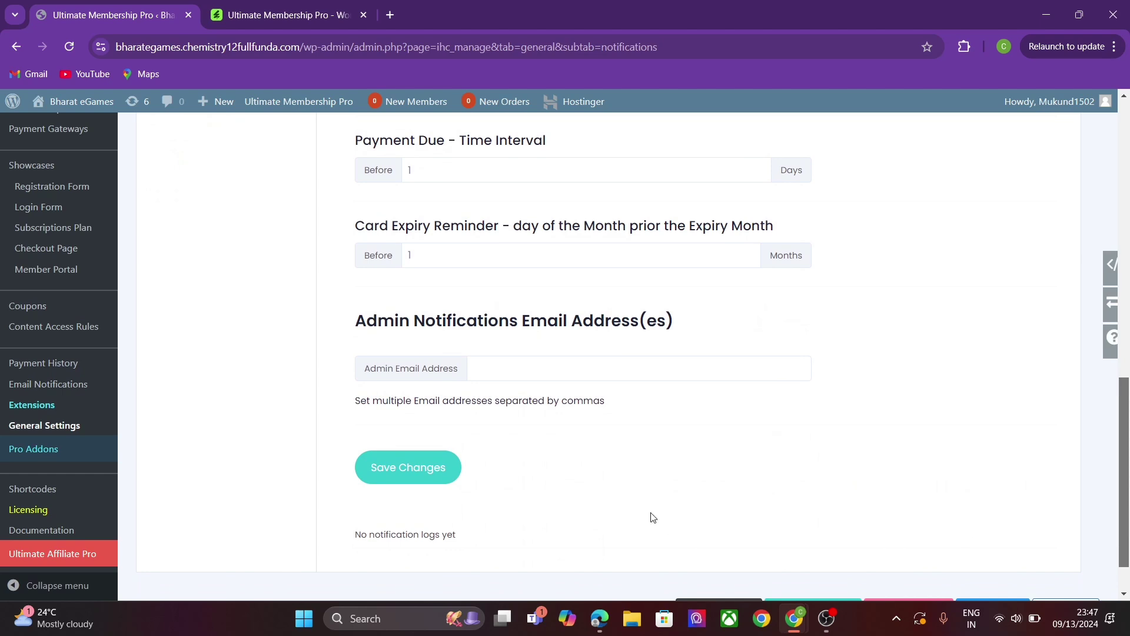
{"action": "left_click", "coordinate": [406, 467]}
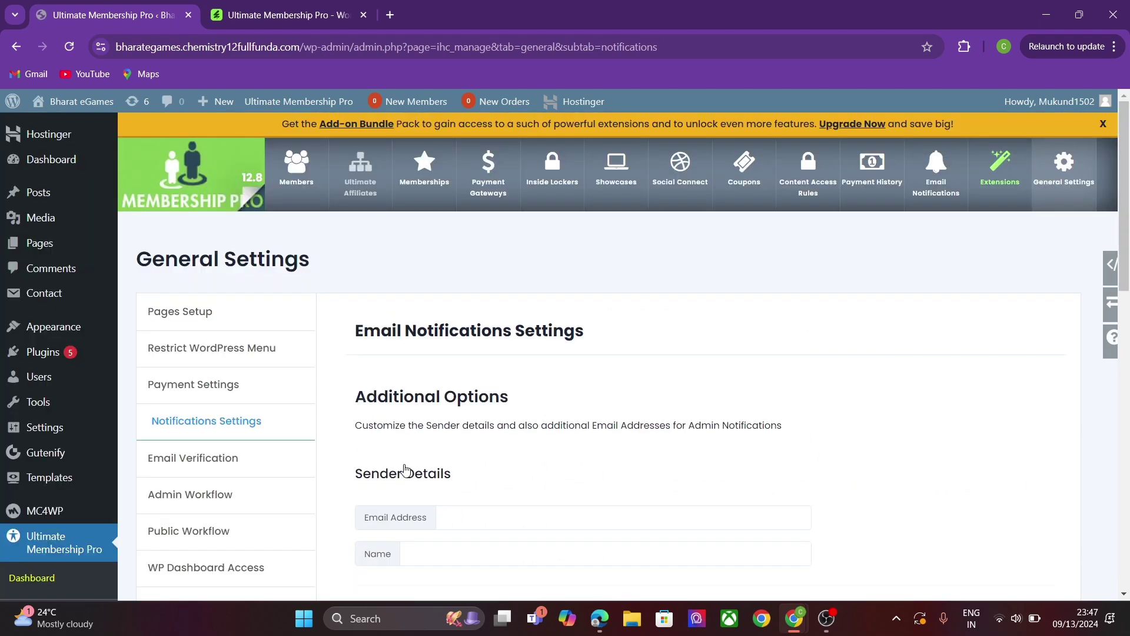
Step: Open the Email Verification settings and examine the link lifetime, the redirects and the deletion options for unverified accounts
{"action": "left_click", "coordinate": [246, 458]}
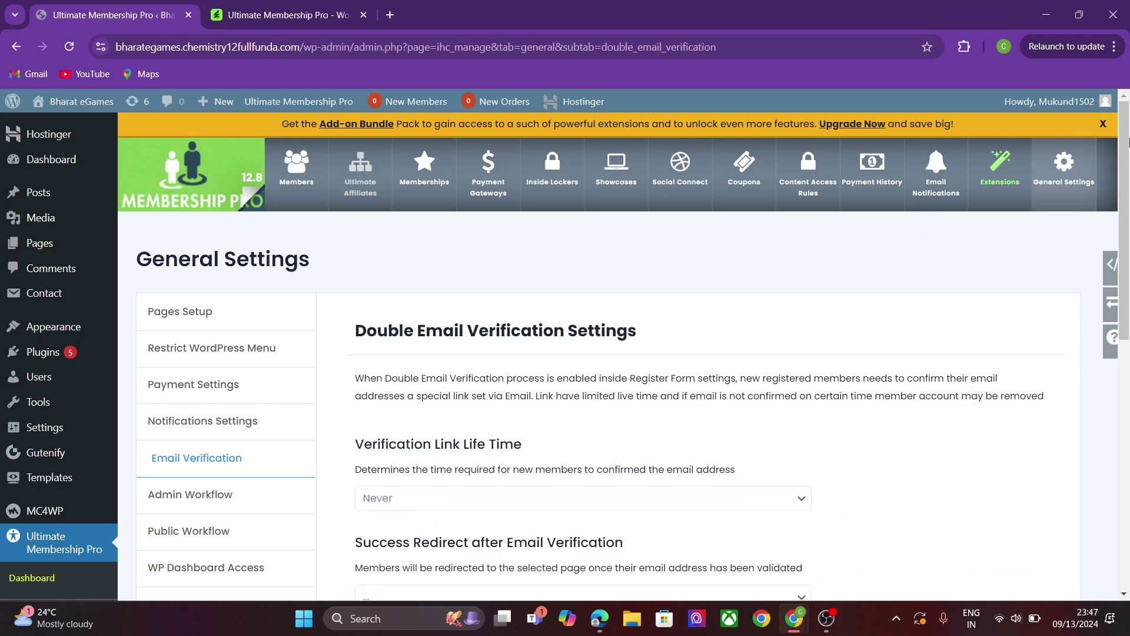
{"action": "left_click_drag", "start_coordinate": [1128, 142], "coordinate": [1129, 184]}
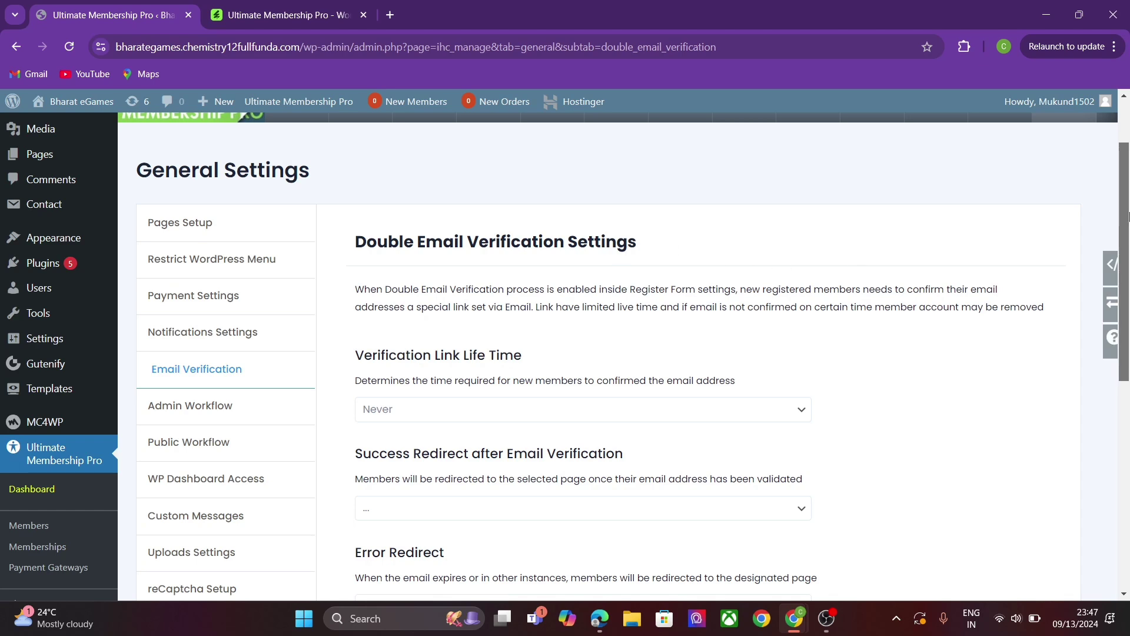
{"action": "scroll", "coordinate": [1129, 217], "scroll_direction": "down", "scroll_amount": 2}
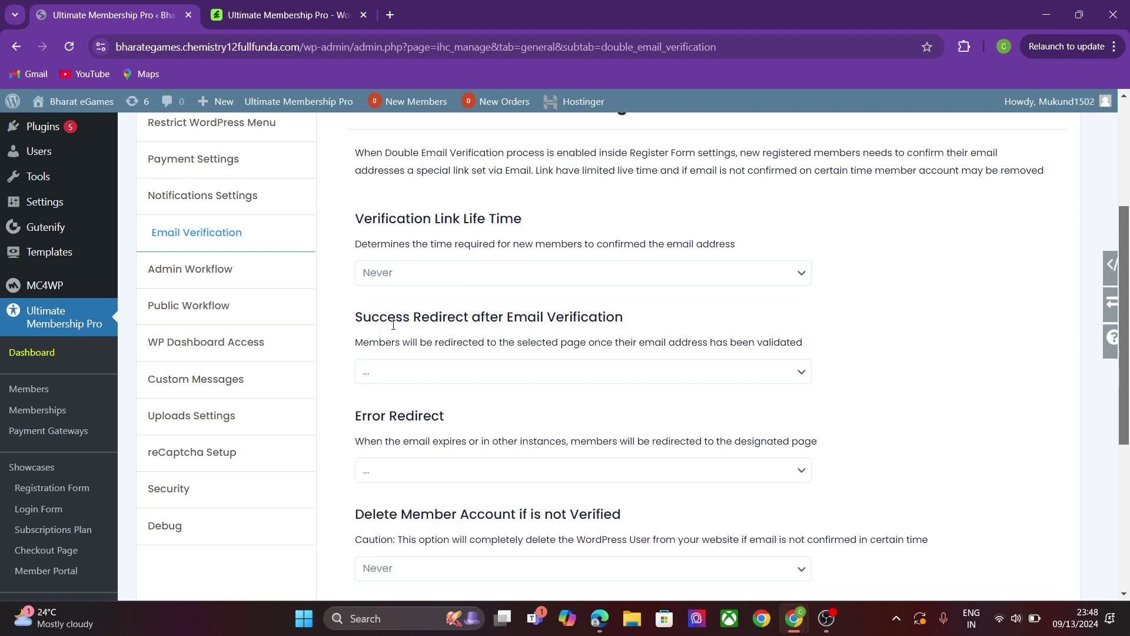
{"action": "left_click_drag", "start_coordinate": [364, 327], "coordinate": [563, 308]}
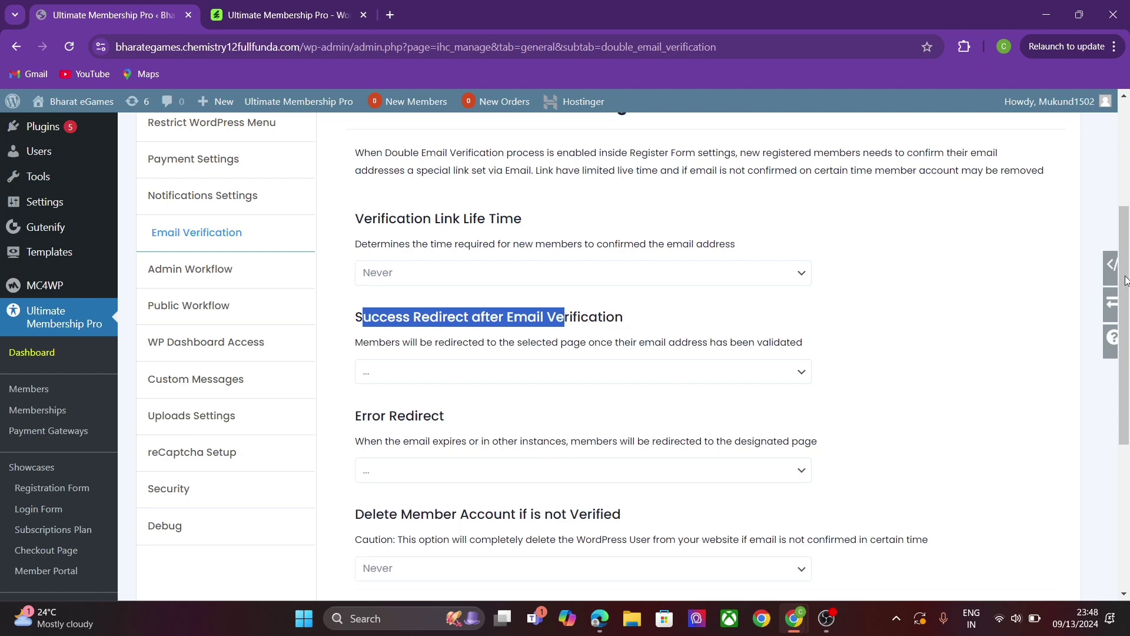
{"action": "scroll", "coordinate": [1118, 283], "scroll_direction": "down", "scroll_amount": 2}
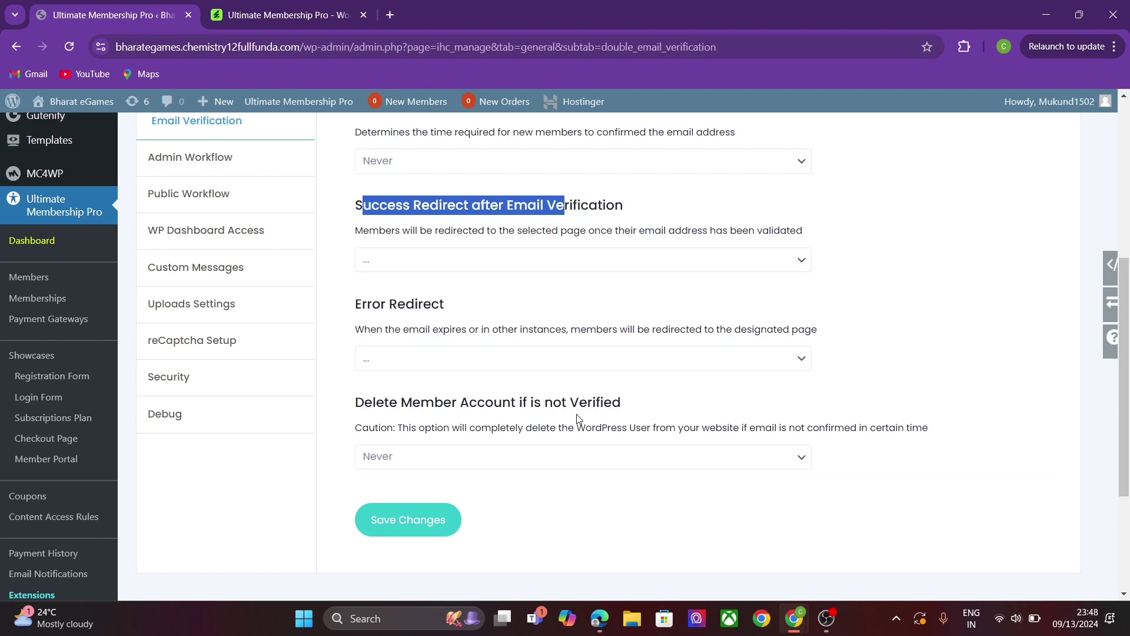
{"action": "left_click", "coordinate": [583, 458]}
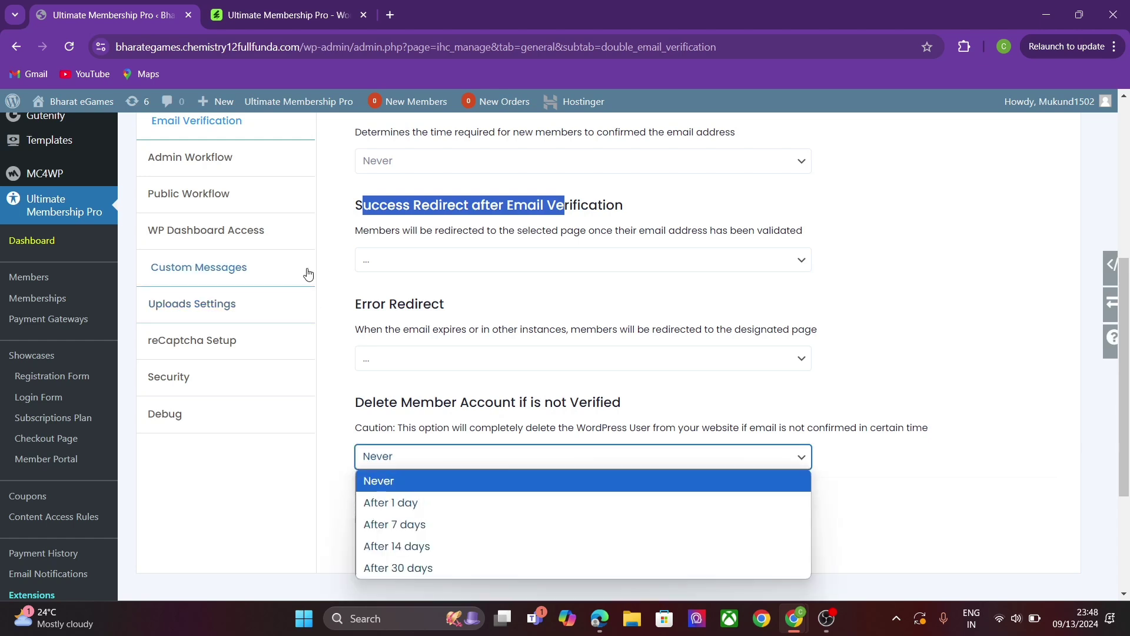
Step: Open the Admin Workflow settings and review the admin bar, uninstall and custom WordPress login page options
{"action": "left_click", "coordinate": [231, 164]}
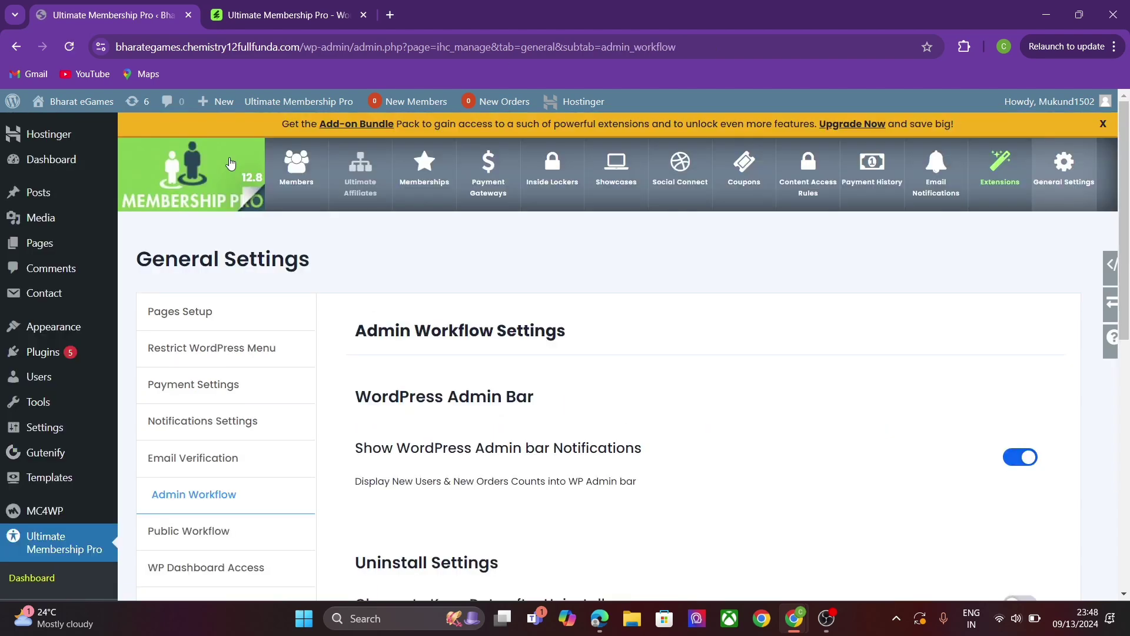
{"action": "scroll", "coordinate": [1129, 187], "scroll_direction": "down", "scroll_amount": 1}
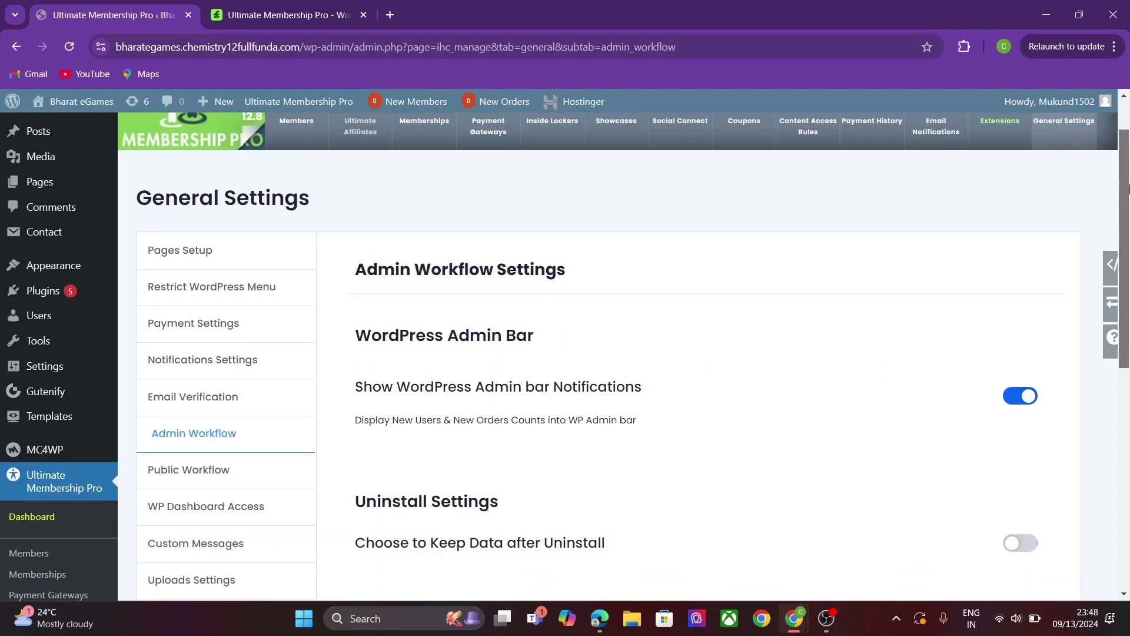
{"action": "scroll", "coordinate": [1129, 188], "scroll_direction": "down", "scroll_amount": 3}
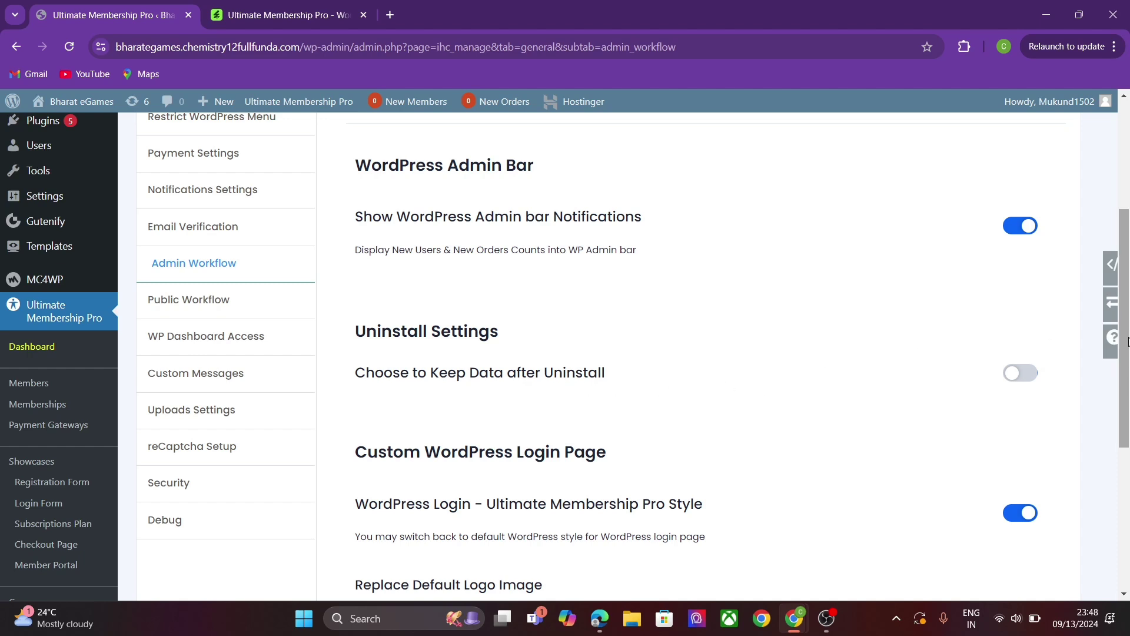
{"action": "left_click_drag", "start_coordinate": [1128, 340], "coordinate": [1012, 412]}
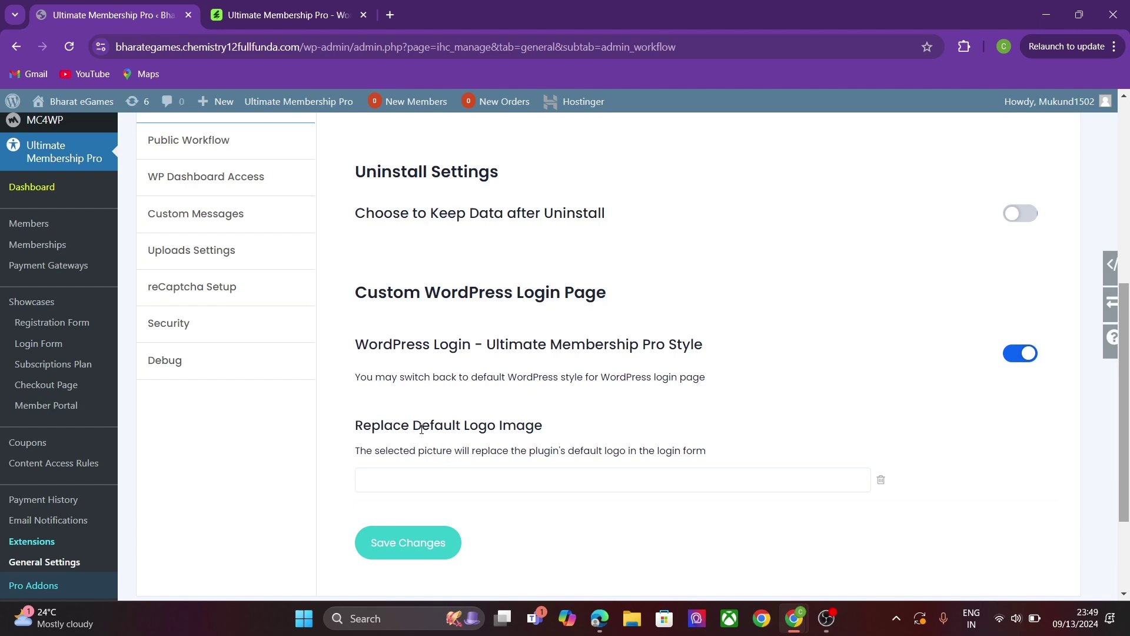
Step: Check the upload and Media Library choices for replacing the default login logo, and leave without choosing an image
{"action": "left_click", "coordinate": [415, 480]}
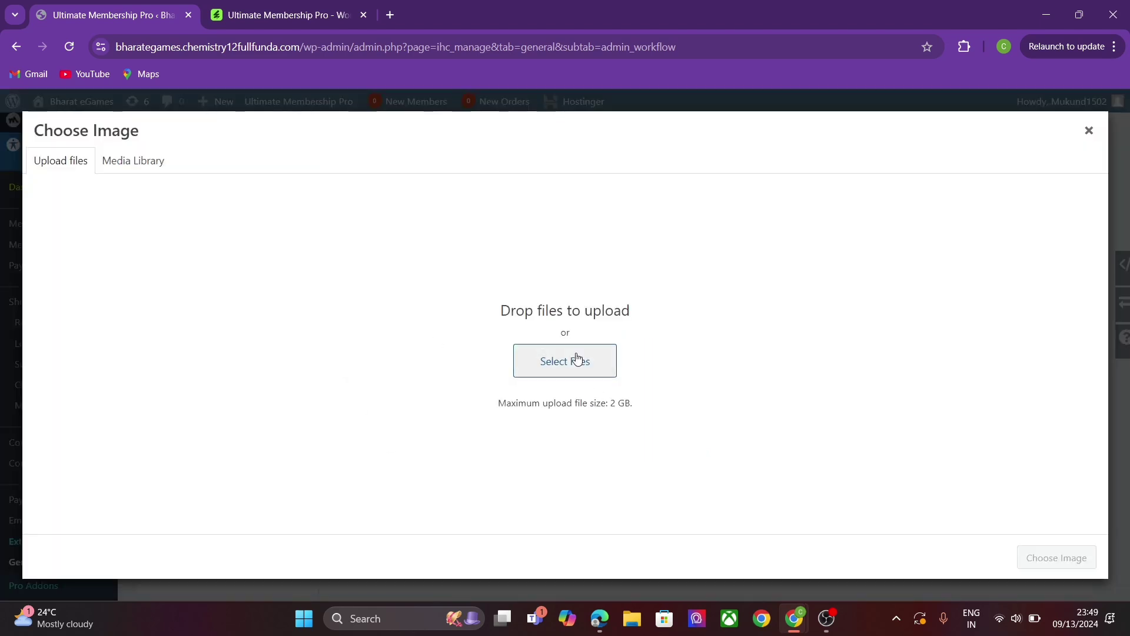
{"action": "left_click", "coordinate": [1090, 132]}
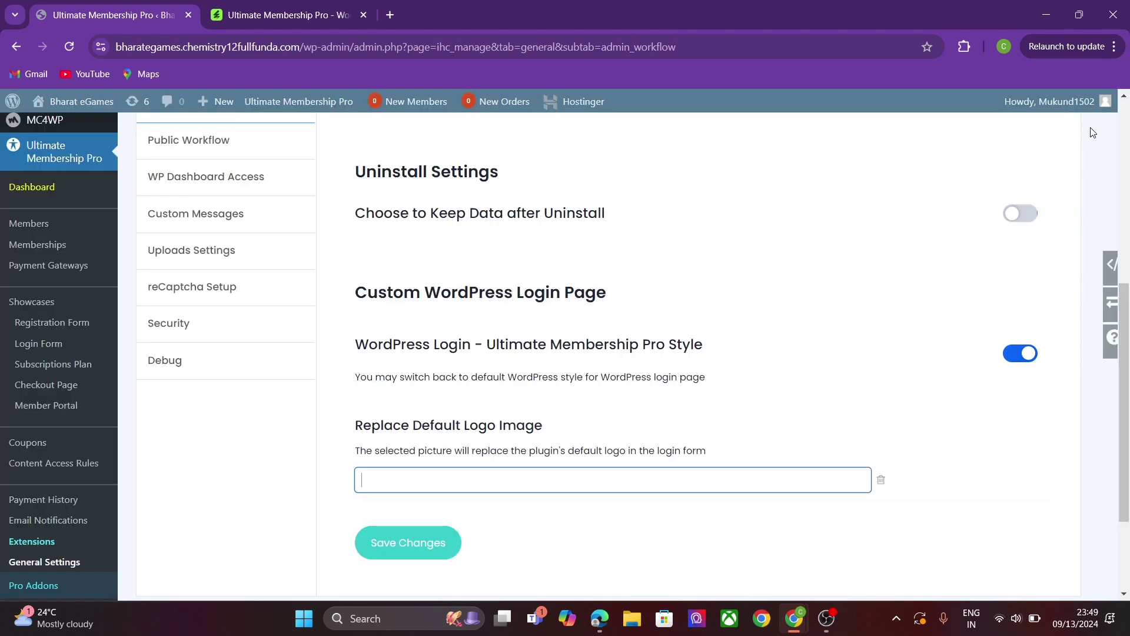
{"action": "left_click", "coordinate": [496, 473]}
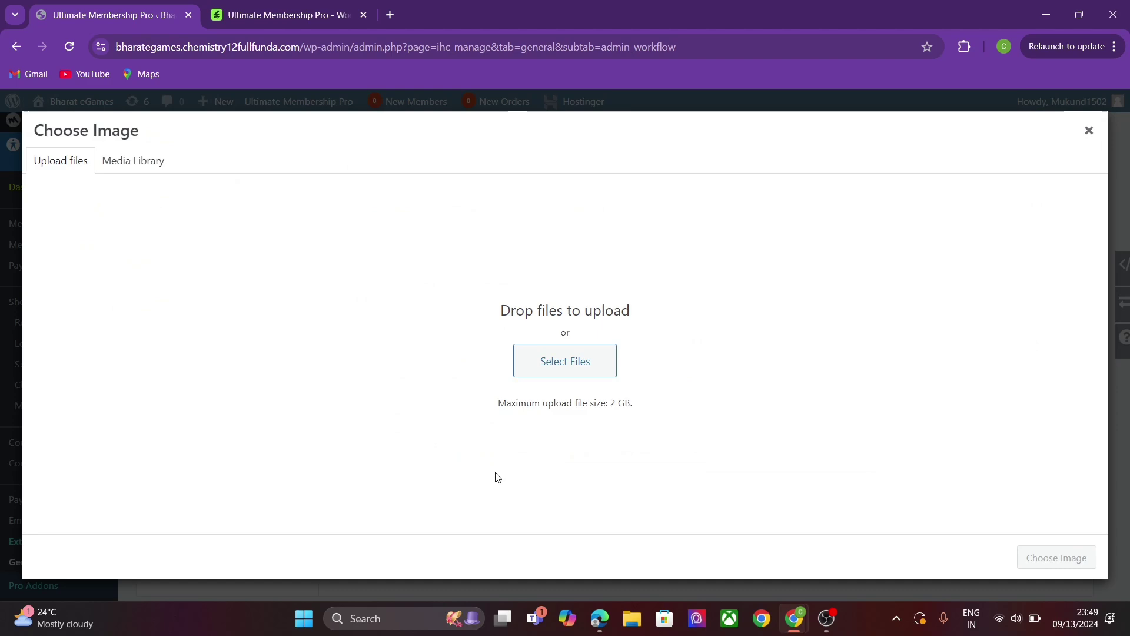
{"action": "left_click", "coordinate": [143, 162]}
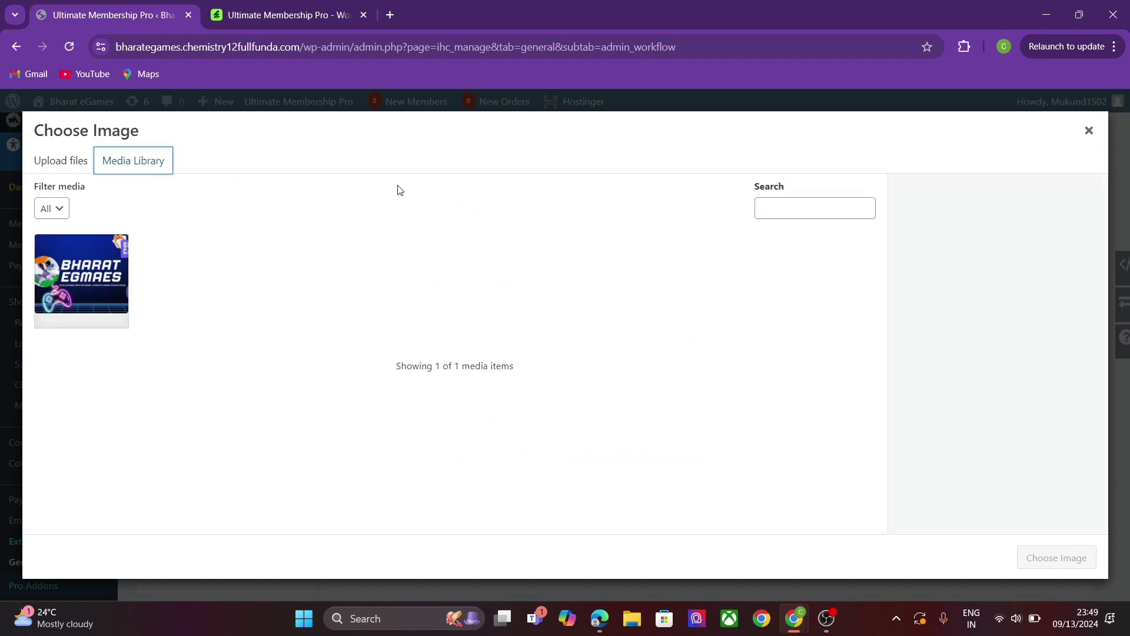
{"action": "left_click", "coordinate": [1086, 131]}
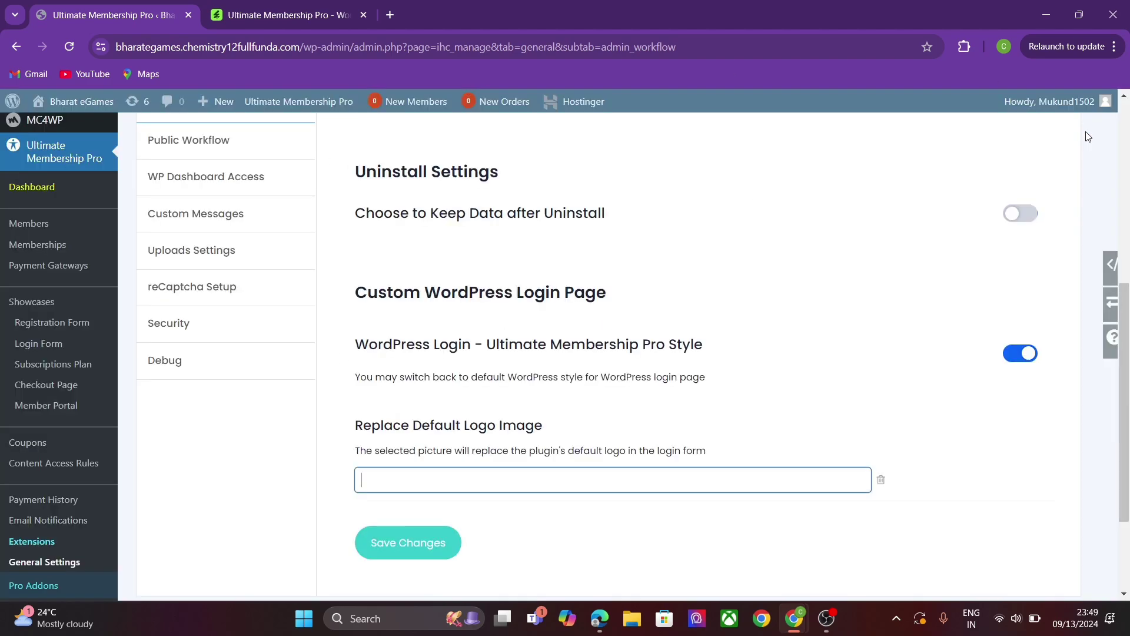
{"action": "scroll", "coordinate": [1128, 457], "scroll_direction": "up", "scroll_amount": 3}
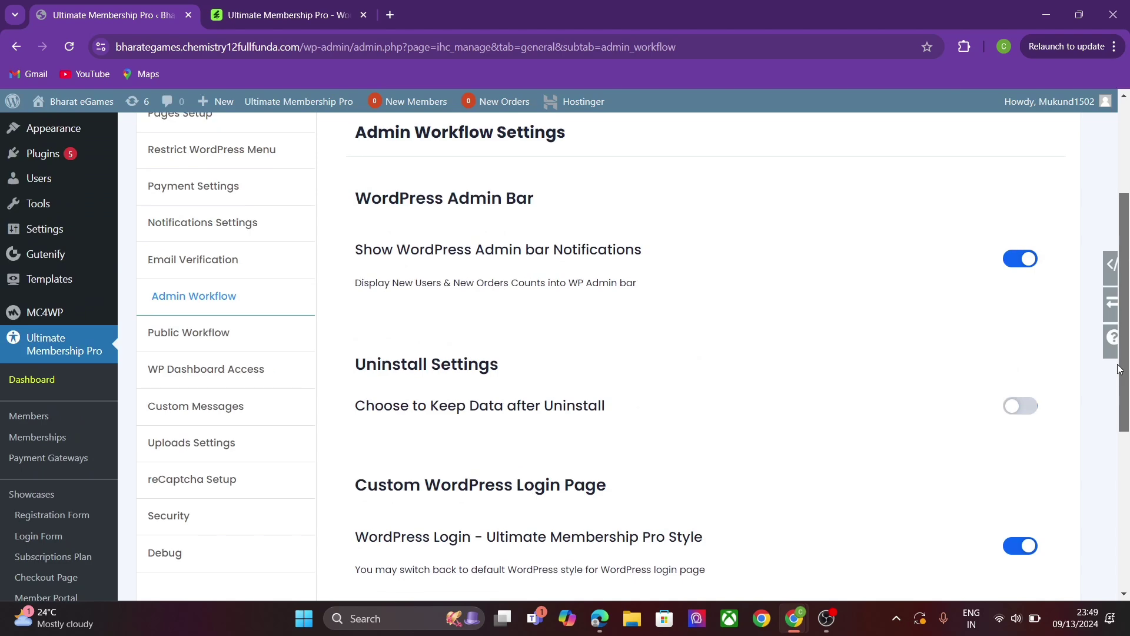
Step: Open the Public Workflow settings and set the Default Grace Period for all Memberships to 7 Days
{"action": "left_click", "coordinate": [206, 327]}
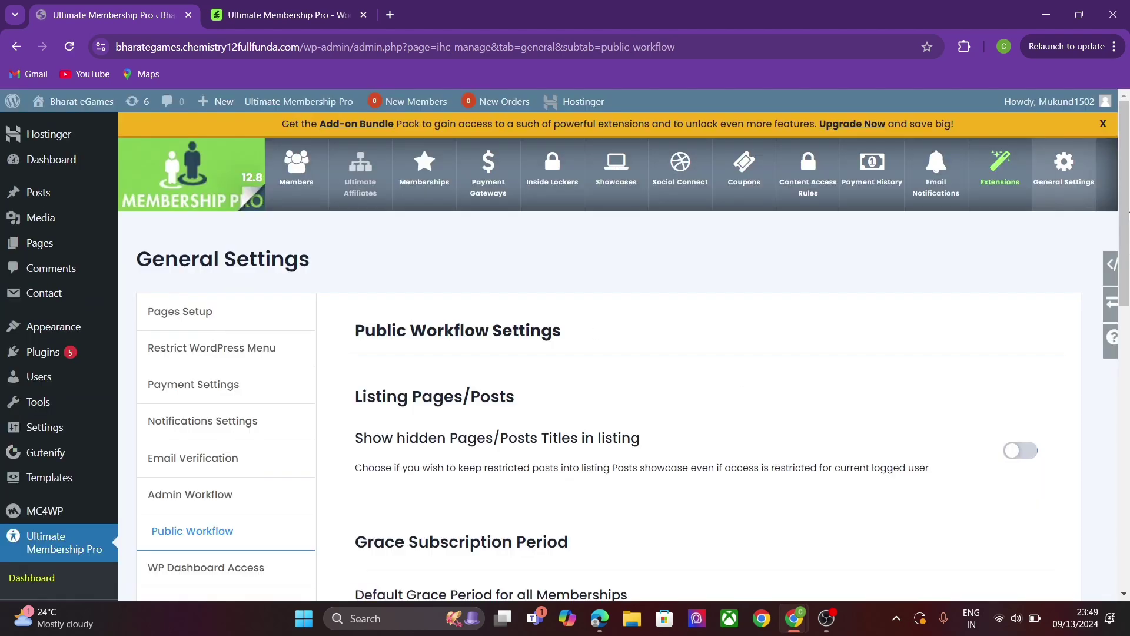
{"action": "scroll", "coordinate": [1129, 216], "scroll_direction": "down", "scroll_amount": 2}
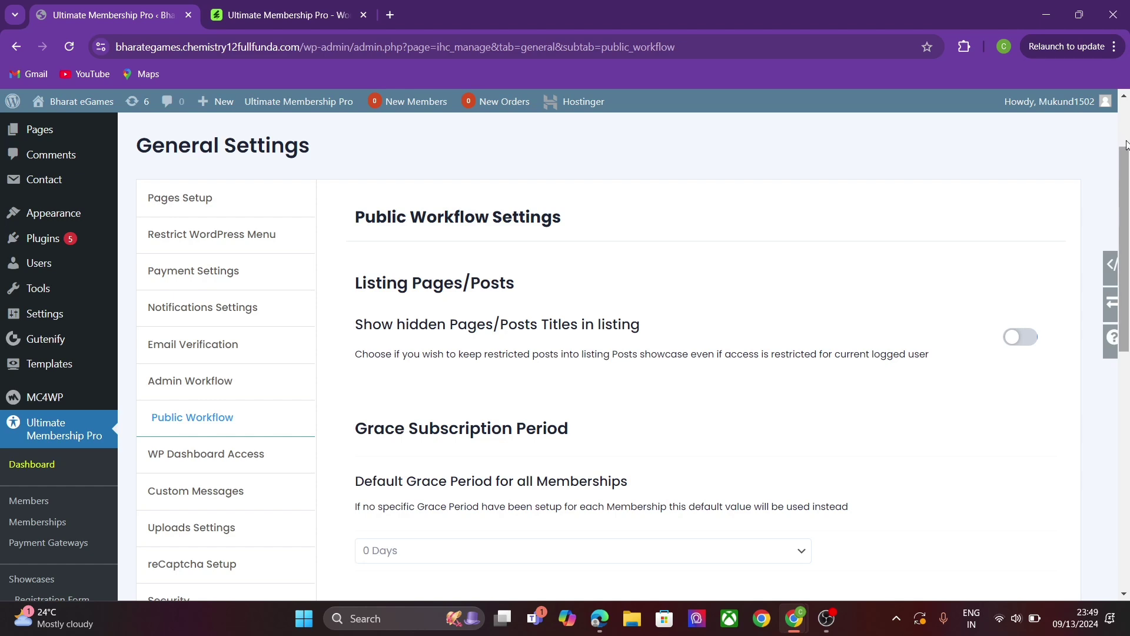
{"action": "left_click_drag", "start_coordinate": [1127, 155], "coordinate": [1128, 228]}
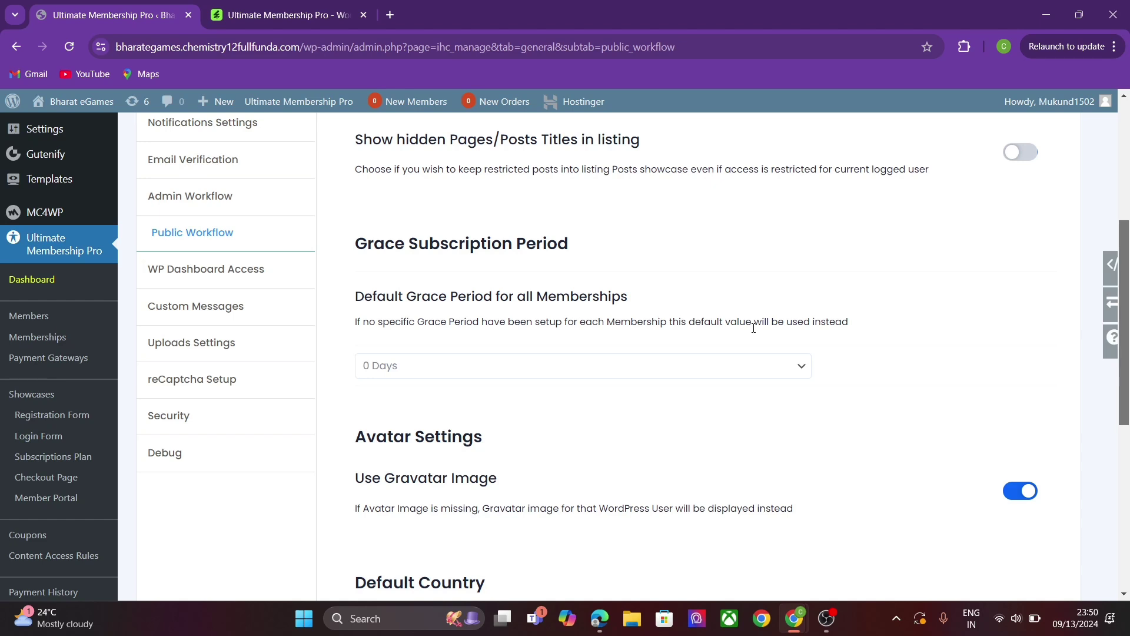
{"action": "left_click", "coordinate": [494, 372]}
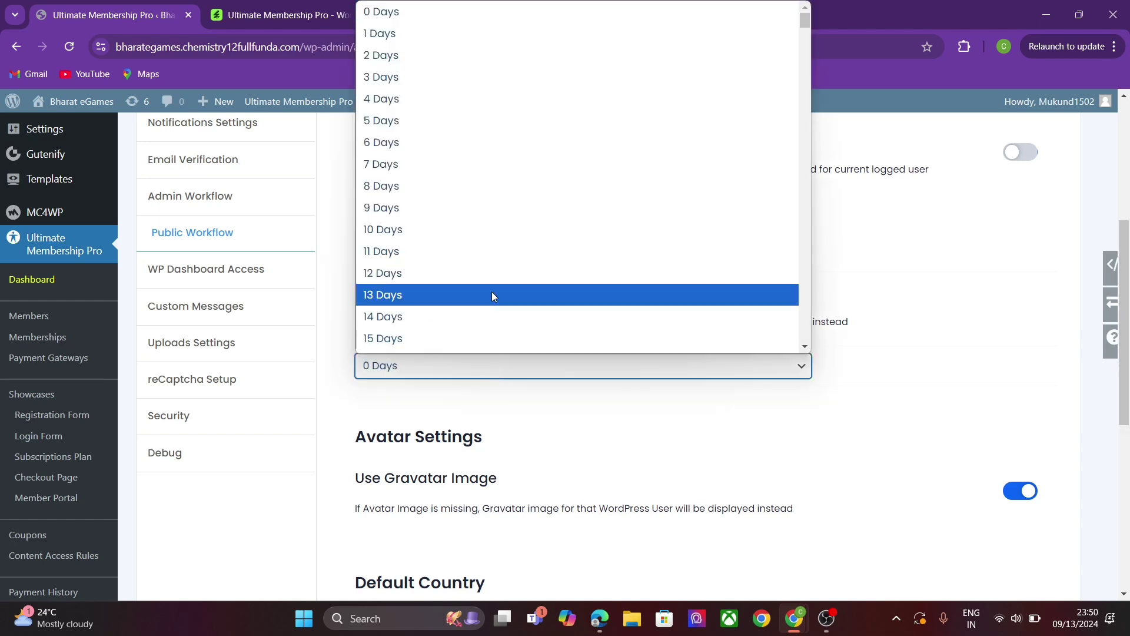
{"action": "left_click", "coordinate": [441, 166]}
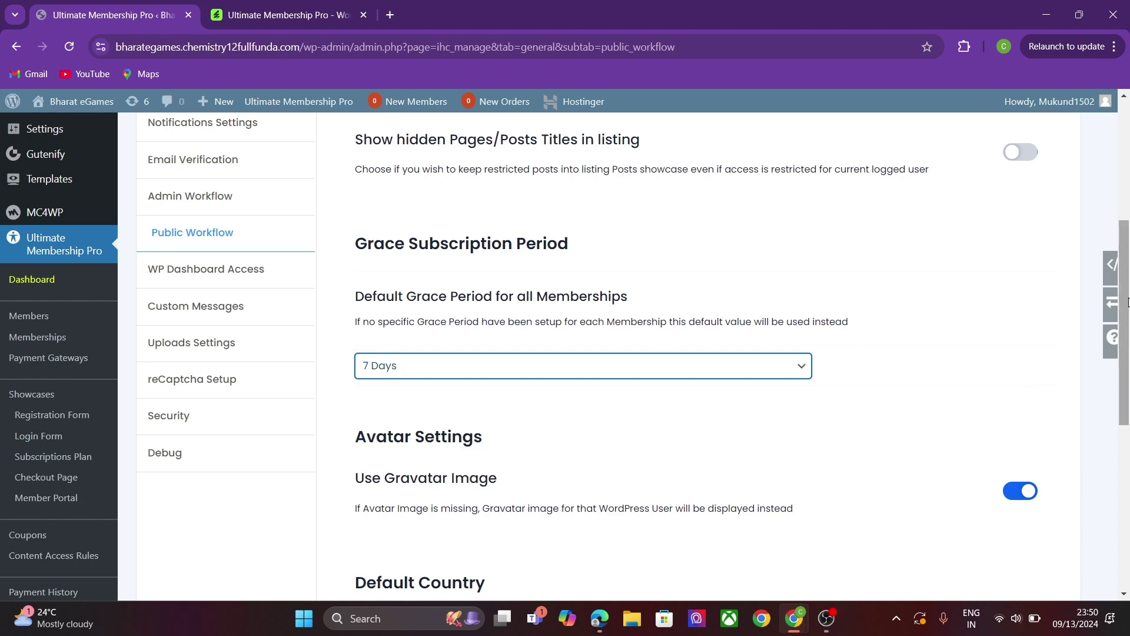
Step: Find the Use Gravatar Image option, search the web for gravatar in a new tab, and open the Gravatar website
{"action": "left_click_drag", "start_coordinate": [1128, 301], "coordinate": [1128, 375]}
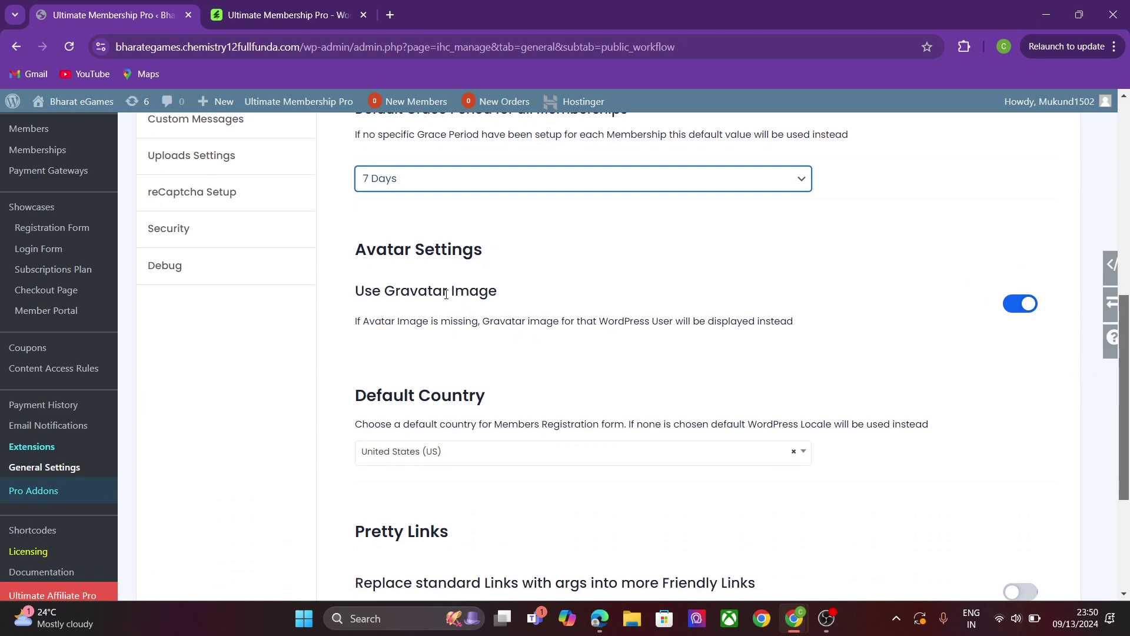
{"action": "left_click", "coordinate": [390, 15]}
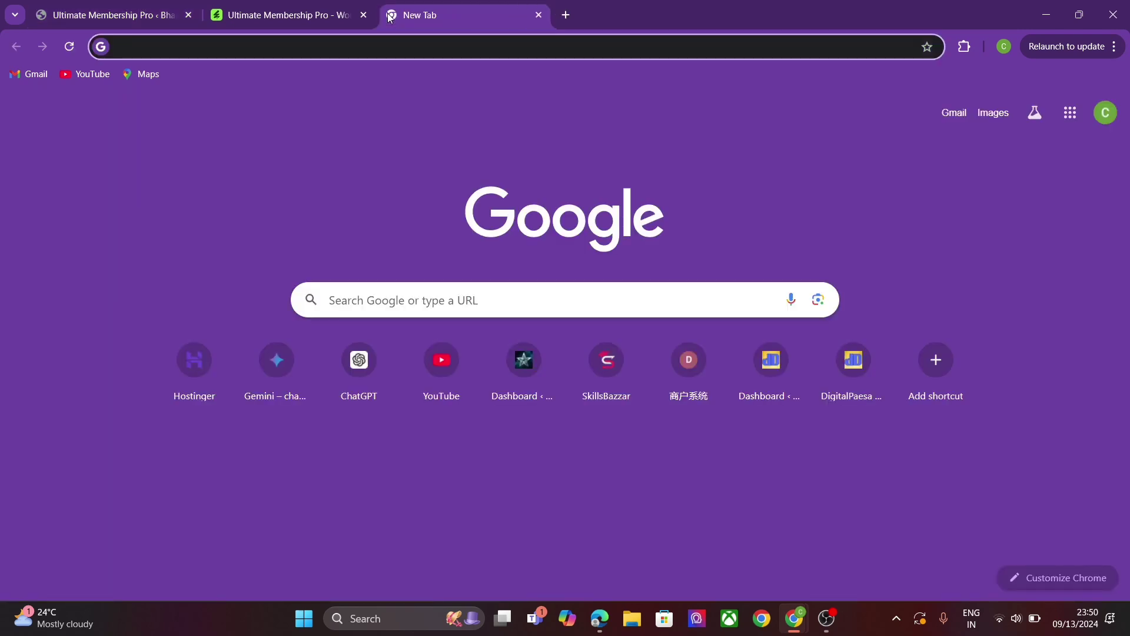
{"action": "type", "text": "gravatar"}
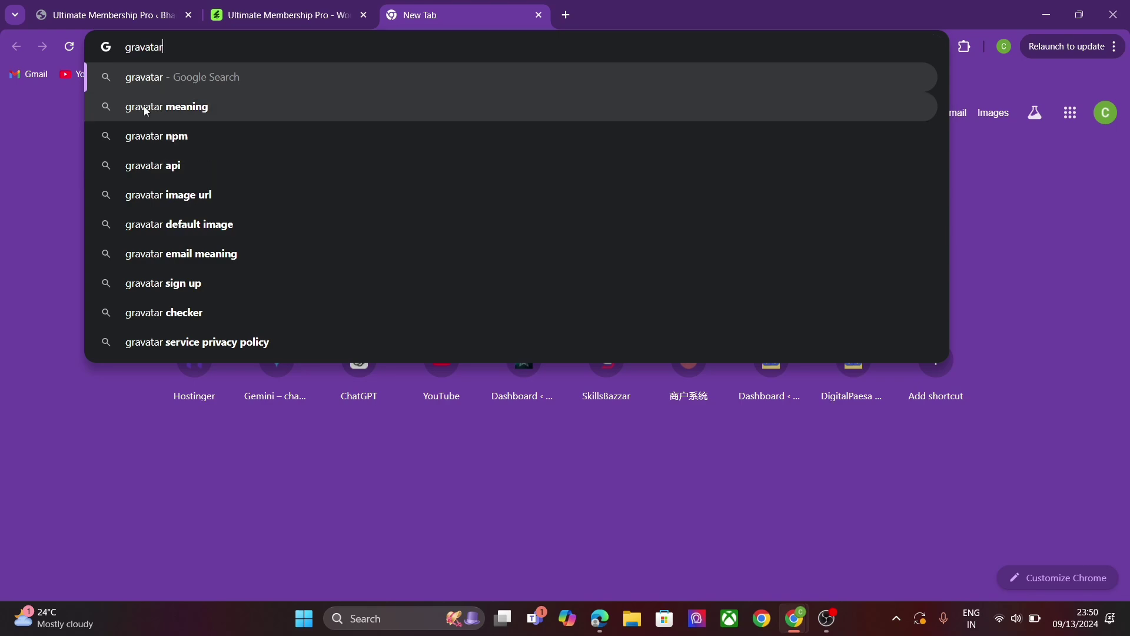
{"action": "left_click", "coordinate": [147, 86]}
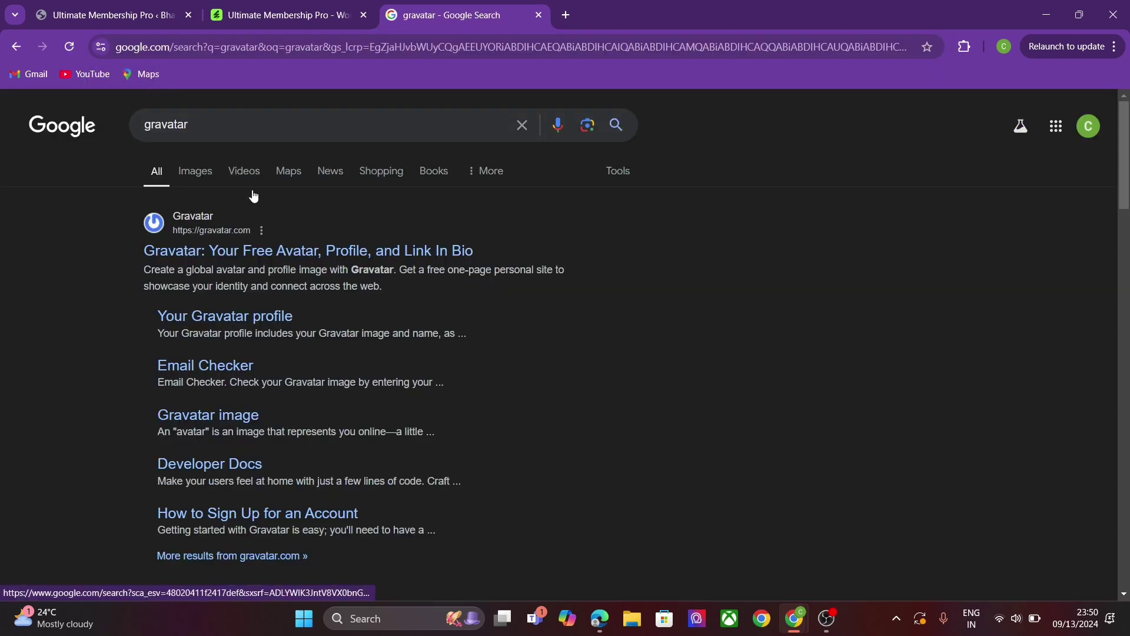
{"action": "left_click", "coordinate": [263, 247]}
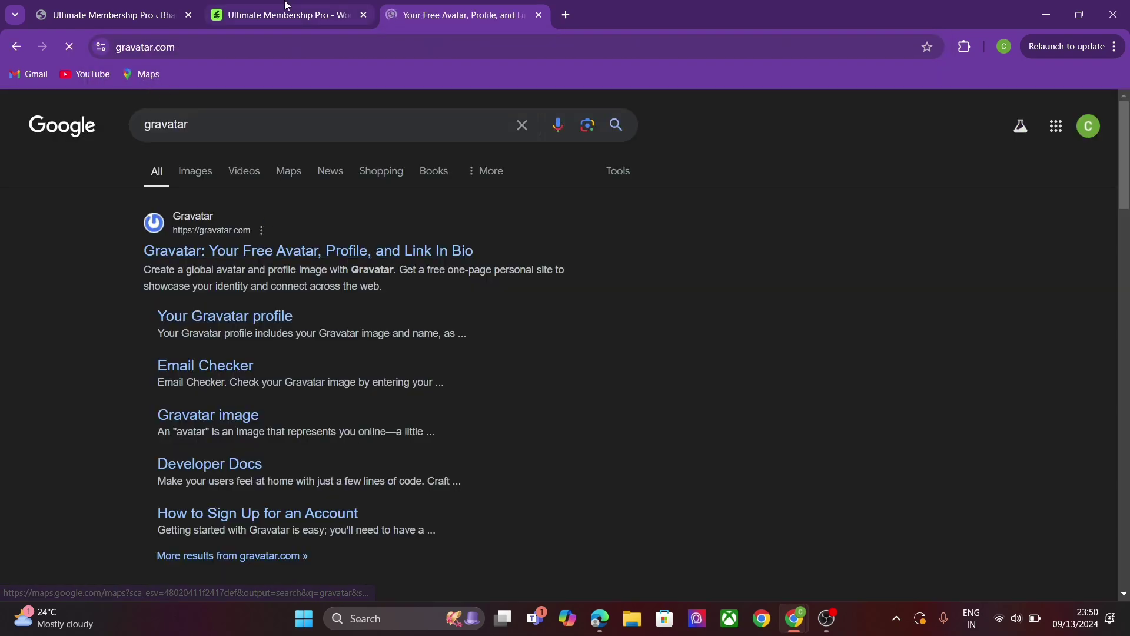
Step: Check the logged-in account's avatar preview on the WordPress site and view the Gravatar home page
{"action": "left_click", "coordinate": [260, 15]}
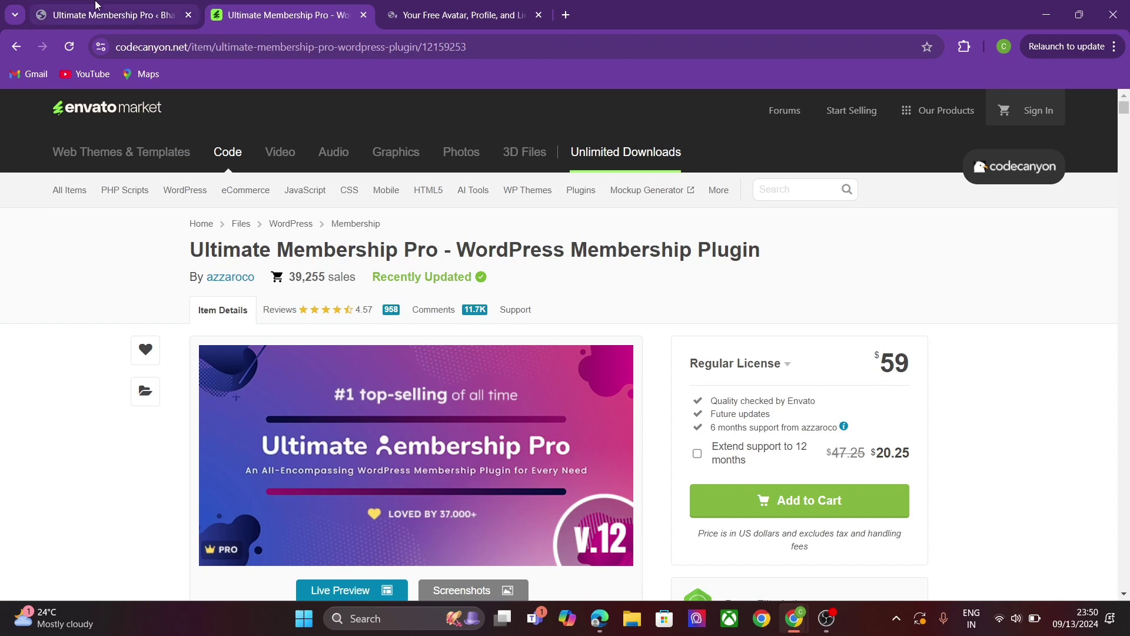
{"action": "left_click", "coordinate": [112, 15]}
{"action": "mouse_move", "coordinate": [1101, 103]}
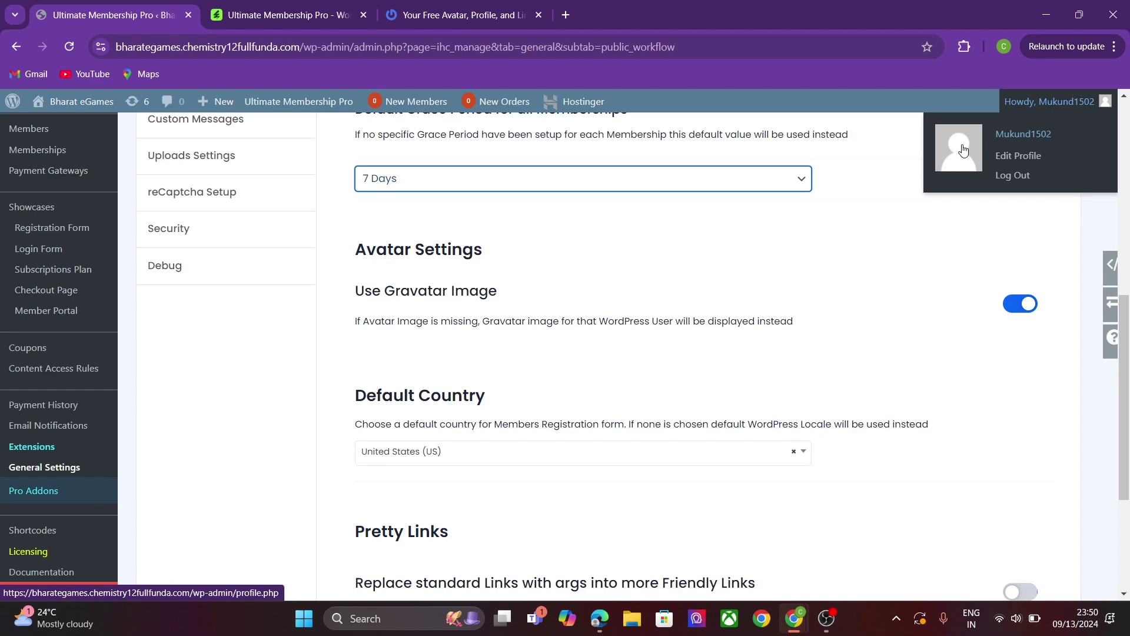
{"action": "left_click", "coordinate": [495, 10]}
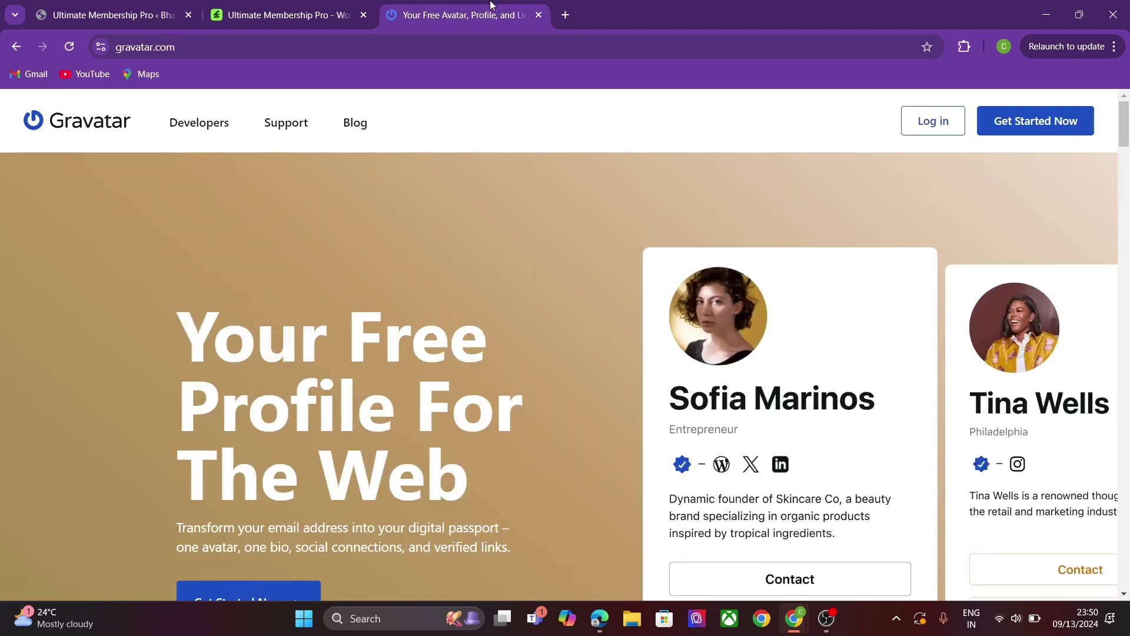
Step: Return to the Public Workflow settings, set the Default Country to India and save the changes
{"action": "left_click", "coordinate": [112, 14]}
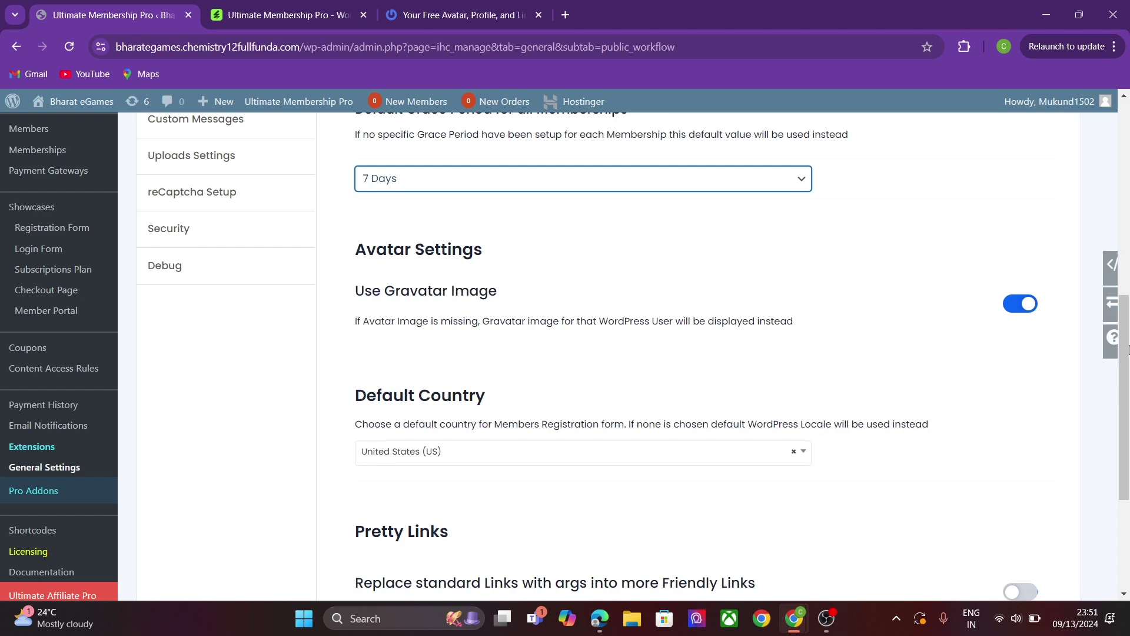
{"action": "scroll", "coordinate": [1127, 351], "scroll_direction": "down", "scroll_amount": 2}
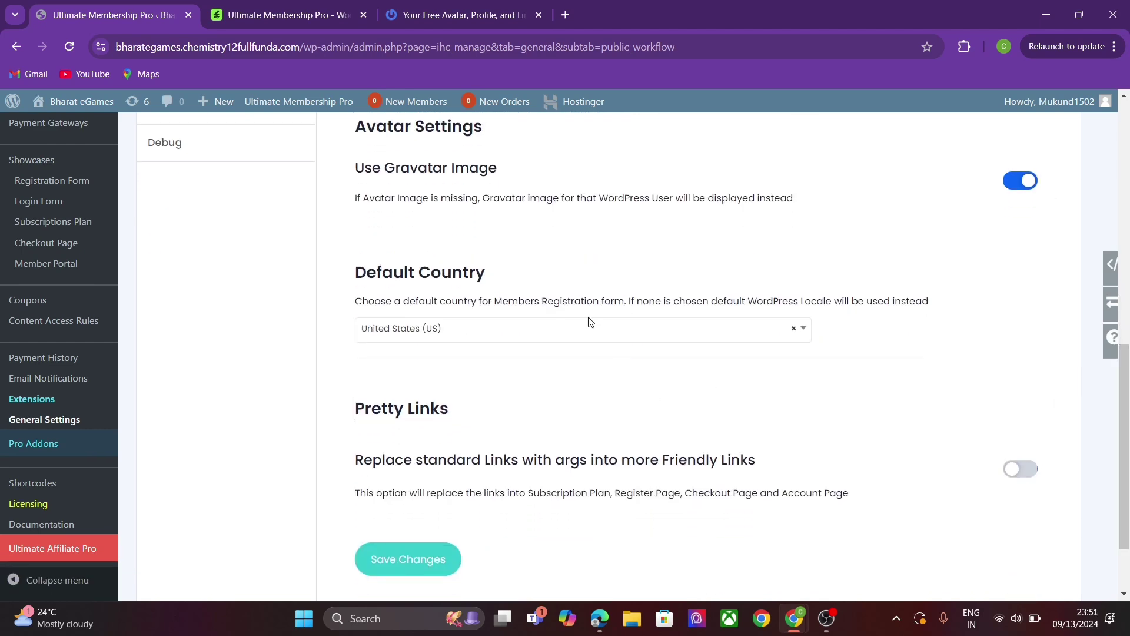
{"action": "left_click", "coordinate": [585, 337]}
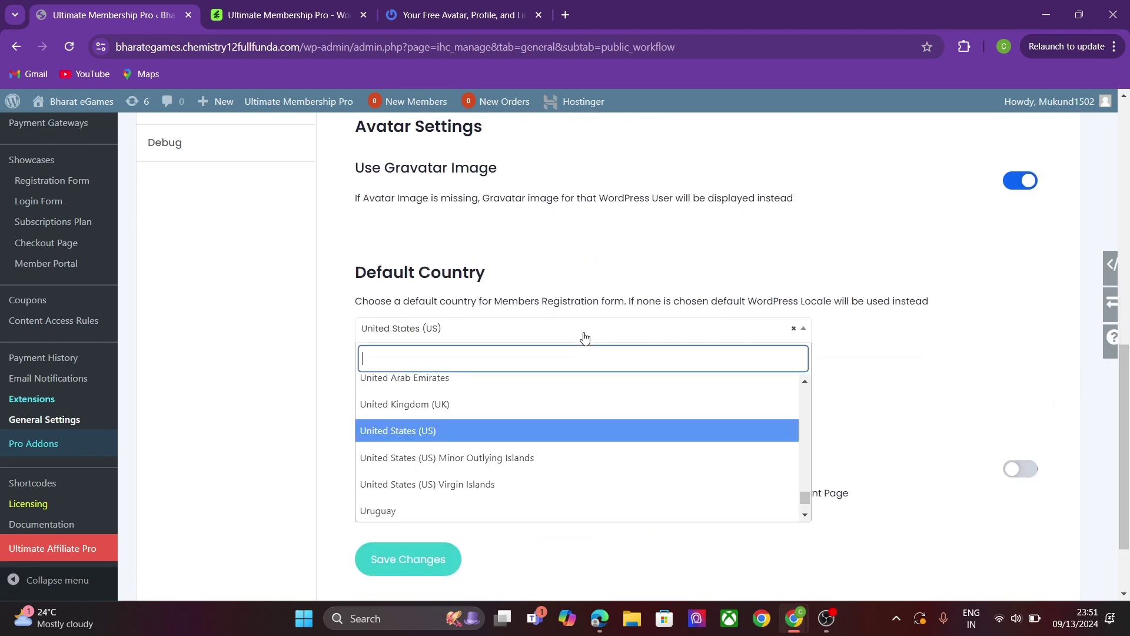
{"action": "type", "text": "India"}
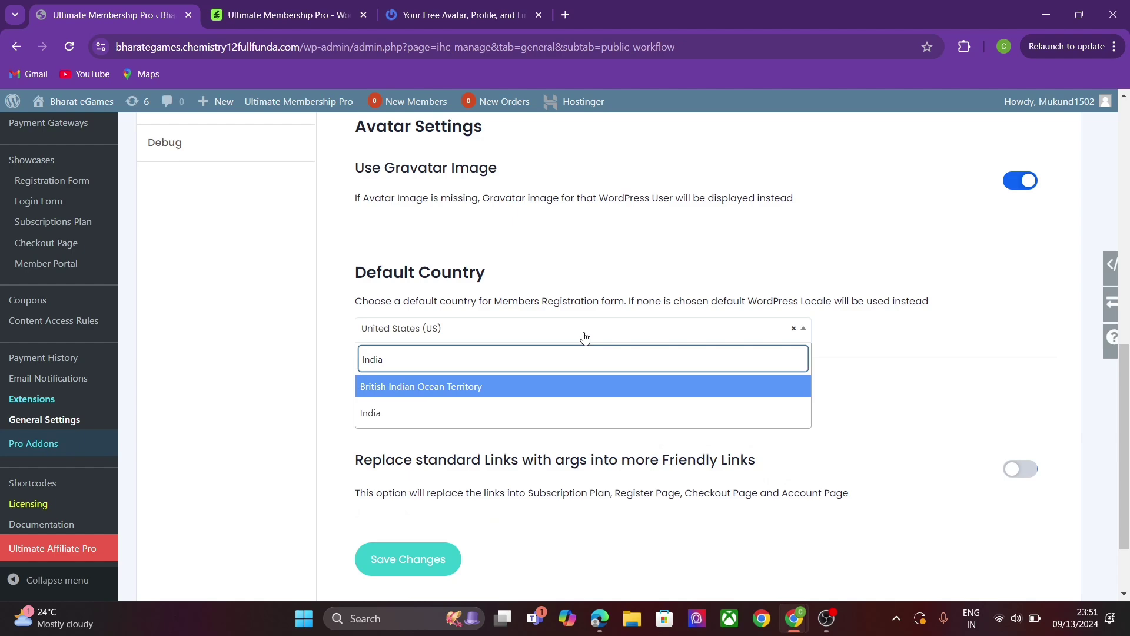
{"action": "left_click", "coordinate": [457, 412]}
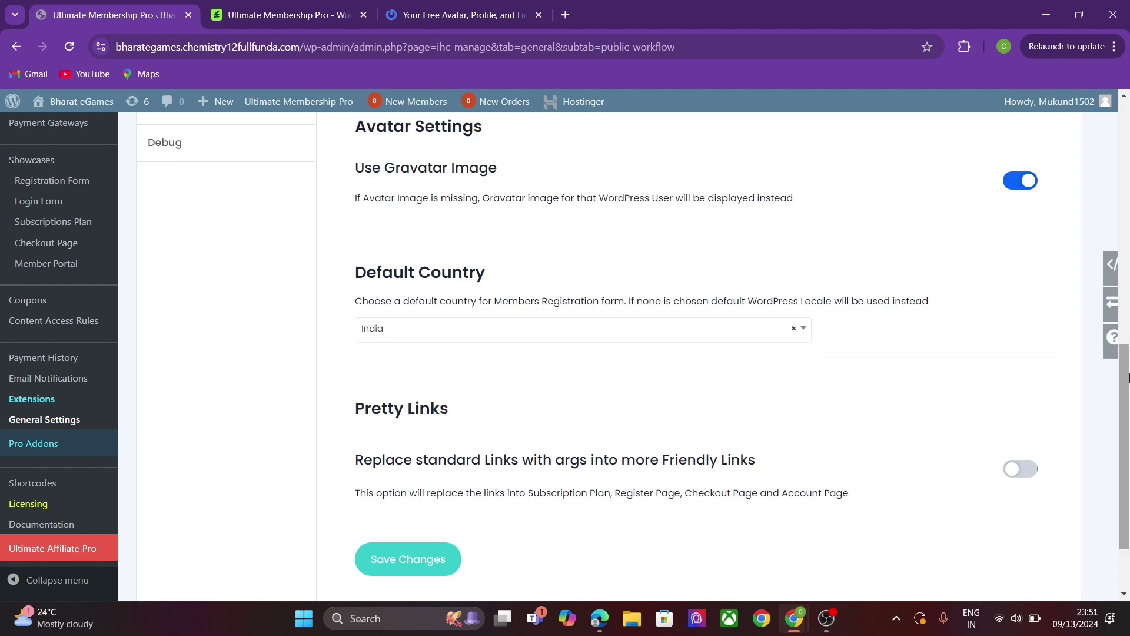
{"action": "mouse_move", "coordinate": [1129, 403]}
{"action": "left_mouse_down"}
{"action": "mouse_move", "coordinate": [1129, 348]}
{"action": "mouse_move", "coordinate": [1129, 405]}
{"action": "left_mouse_up"}
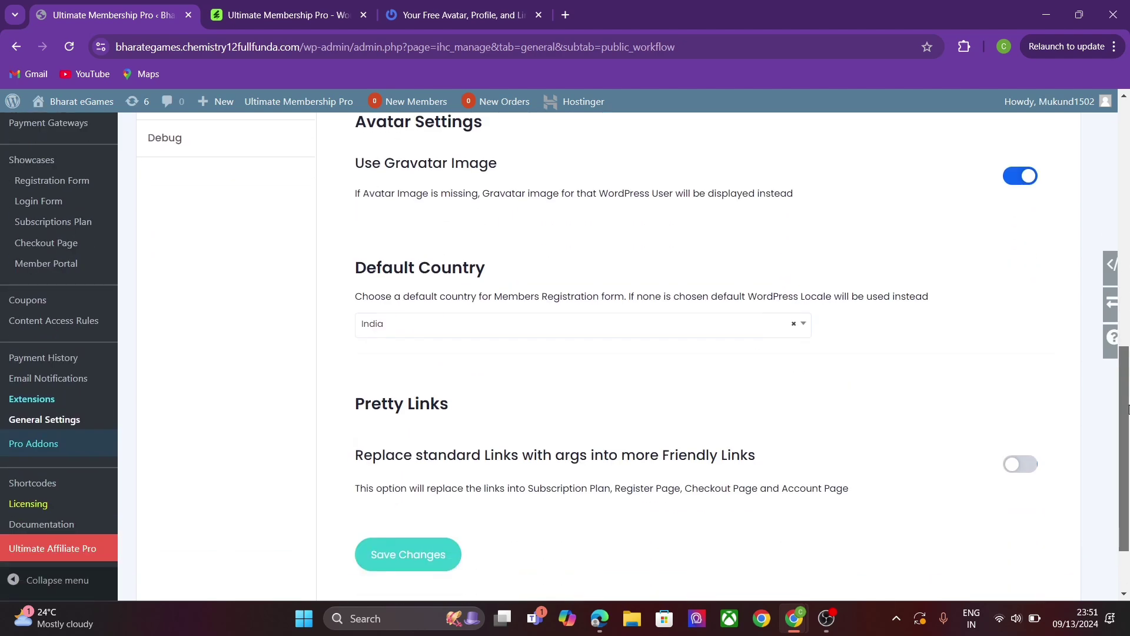
{"action": "left_click", "coordinate": [382, 562]}
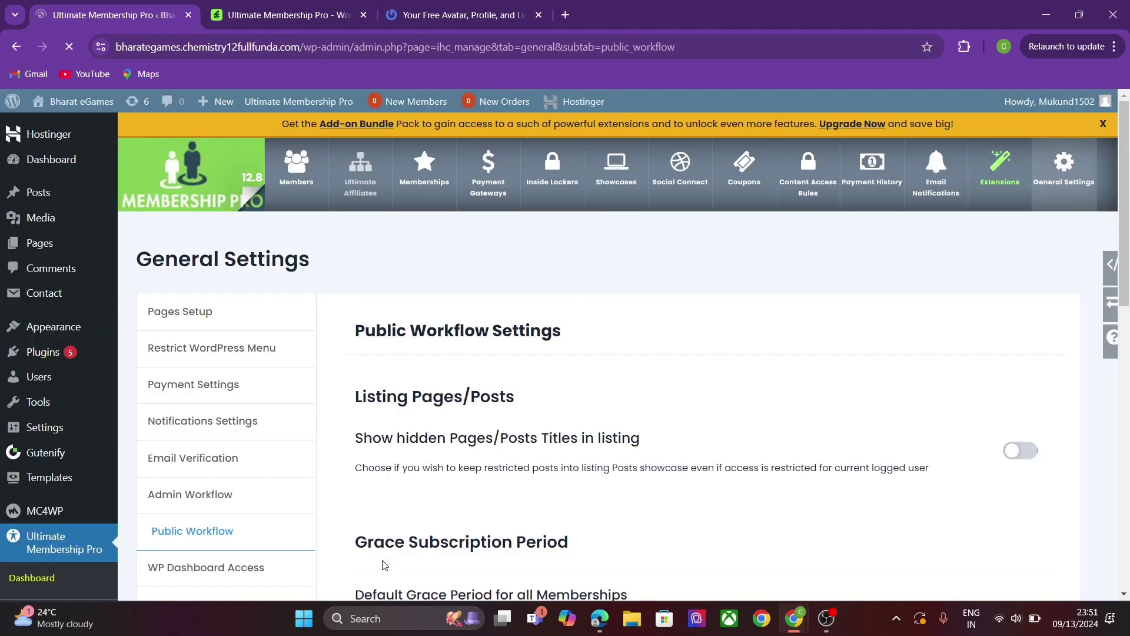
Step: Review the WP Dashboard Access roles and the Custom Messages settings, and open the Uploads Settings
{"action": "left_click", "coordinate": [252, 574]}
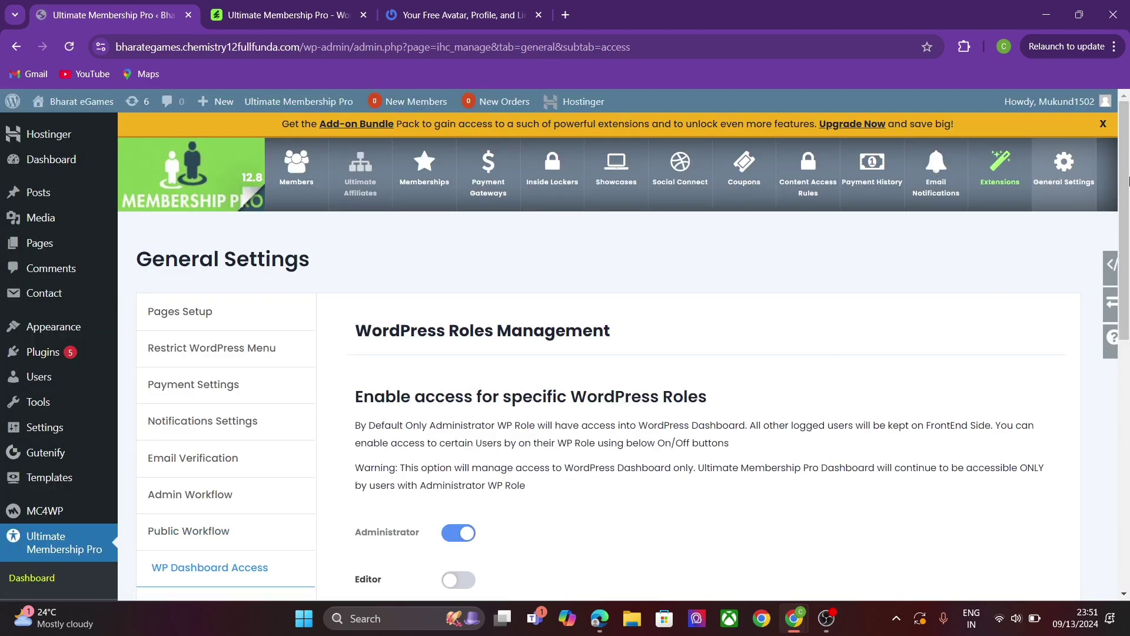
{"action": "scroll", "coordinate": [1128, 181], "scroll_direction": "down", "scroll_amount": 4}
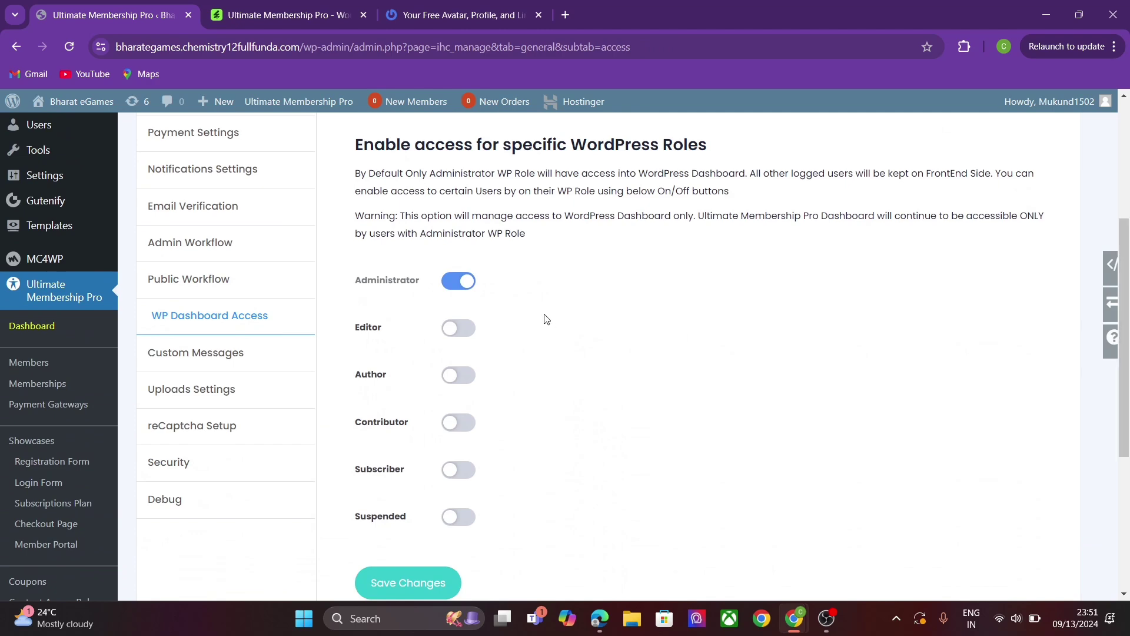
{"action": "left_click", "coordinate": [217, 353]}
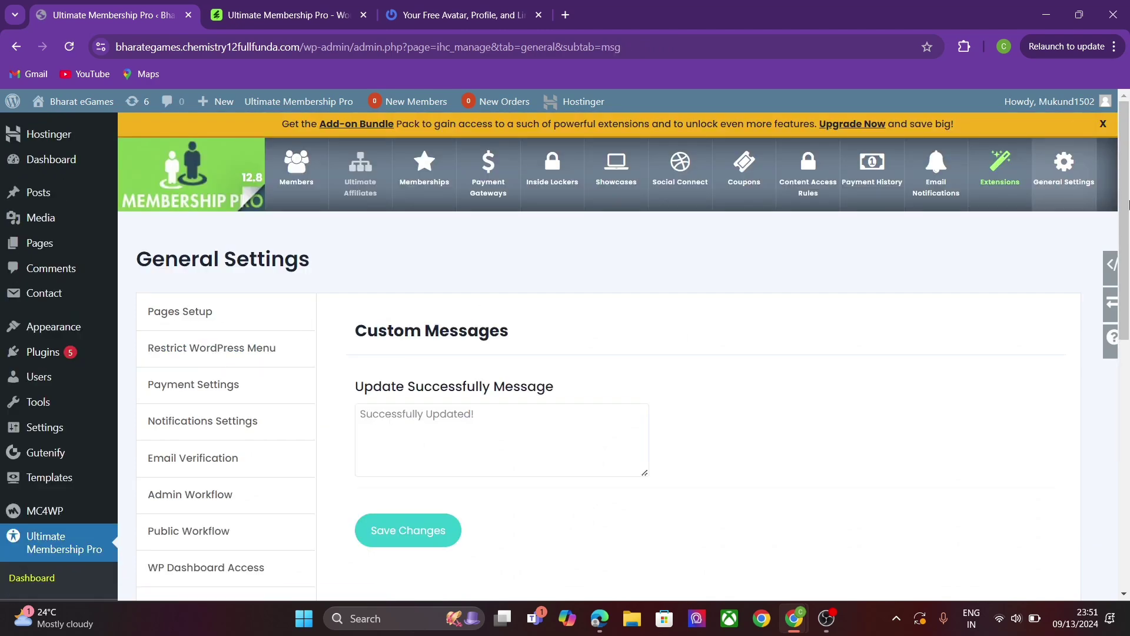
{"action": "left_click_drag", "start_coordinate": [1128, 204], "coordinate": [1088, 324]}
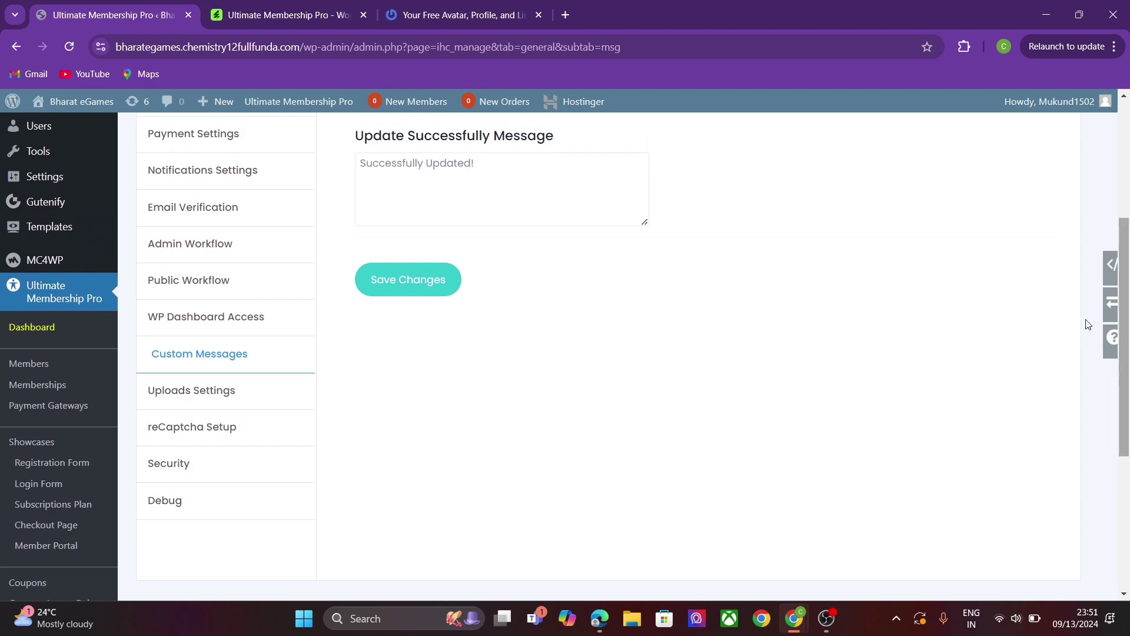
{"action": "left_click", "coordinate": [191, 390]}
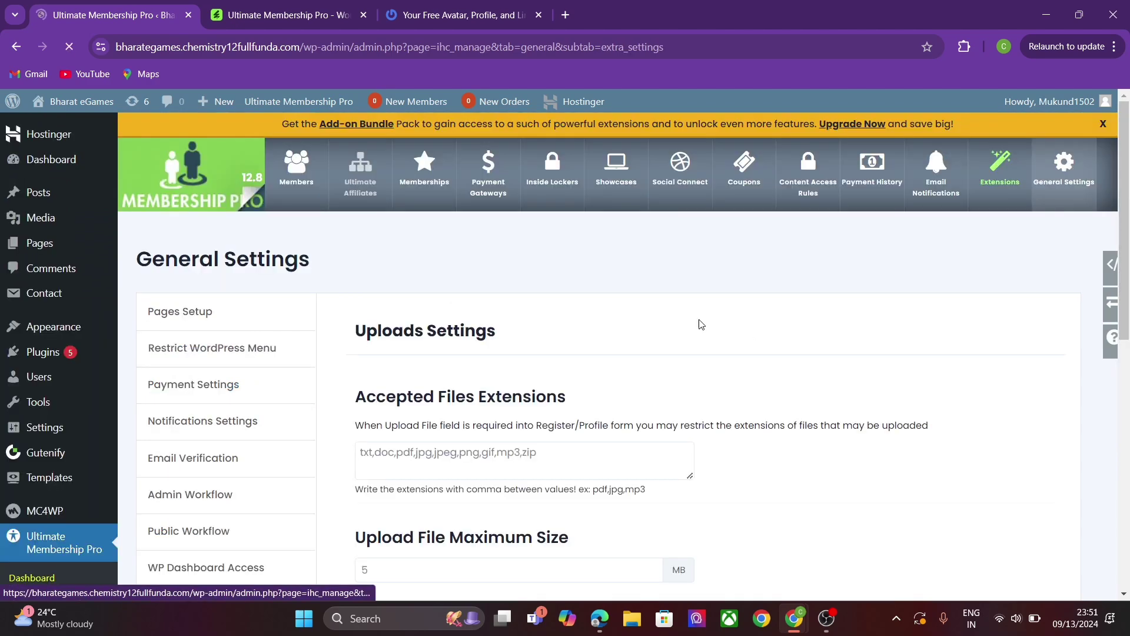
Step: Set the Avatar Maximum Size to 1.5 MB in the Uploads Settings
{"action": "left_click_drag", "start_coordinate": [1126, 242], "coordinate": [1128, 311]}
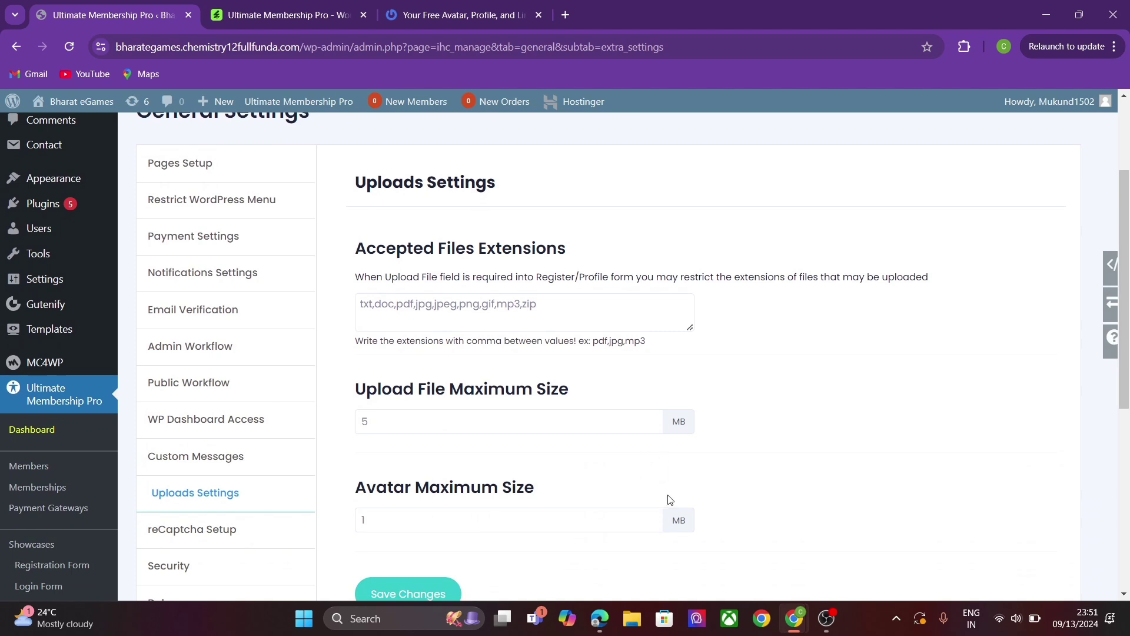
{"action": "left_click", "coordinate": [657, 523]}
{"action": "type", "text": ".5"}
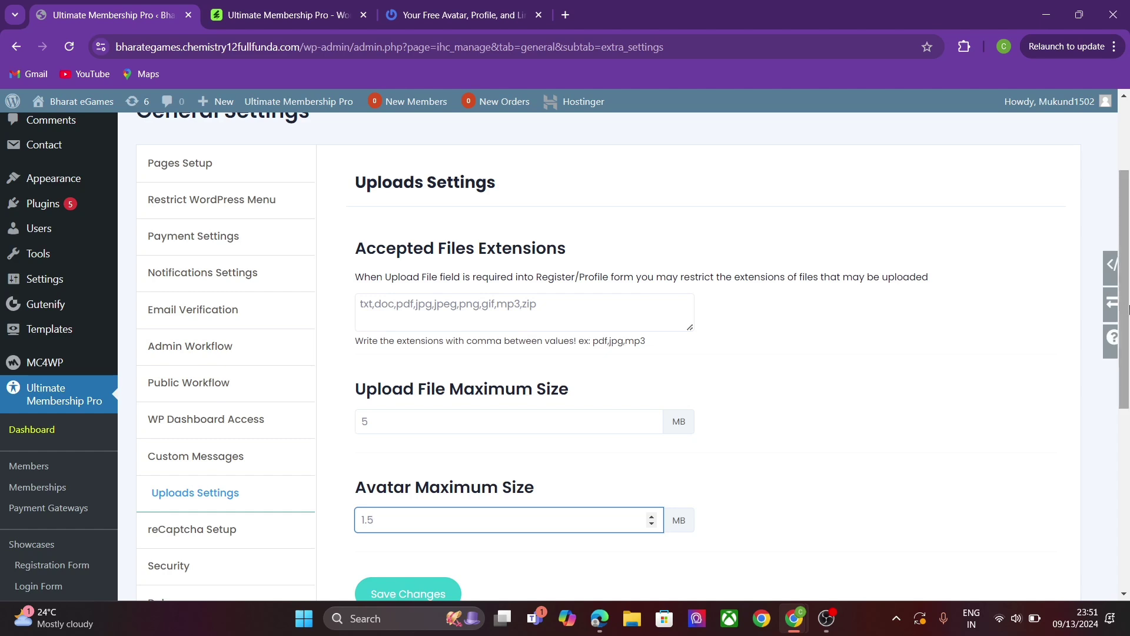
{"action": "left_click_drag", "start_coordinate": [1128, 318], "coordinate": [1129, 376]}
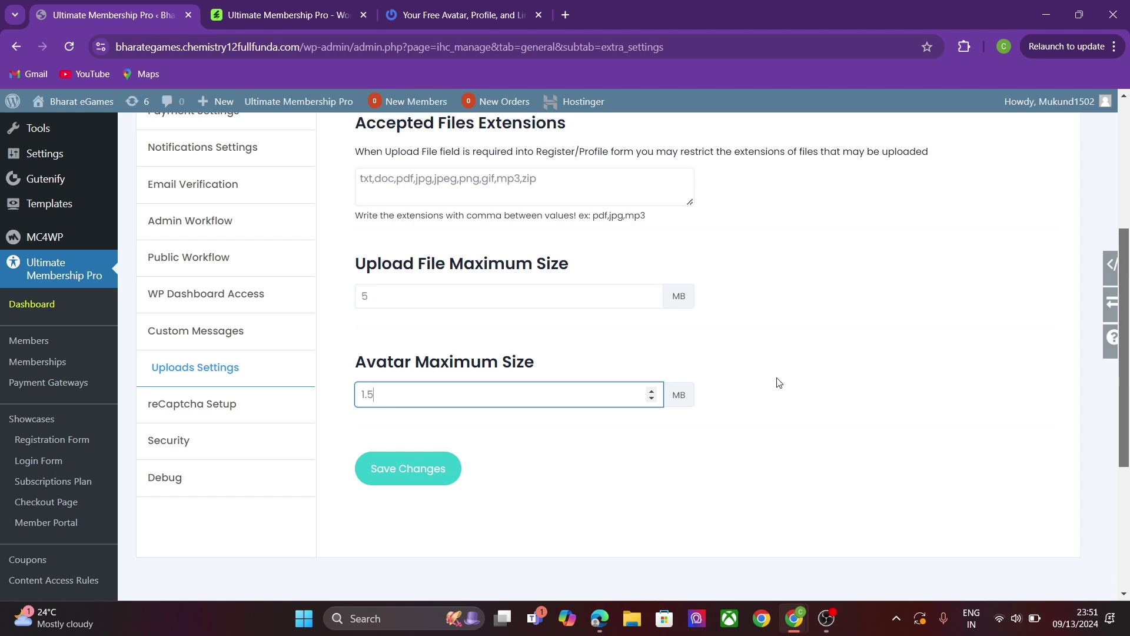
Step: Open the reCaptcha Setup settings and follow the link for getting the public and private keys to Google reCAPTCHA
{"action": "left_click", "coordinate": [279, 404]}
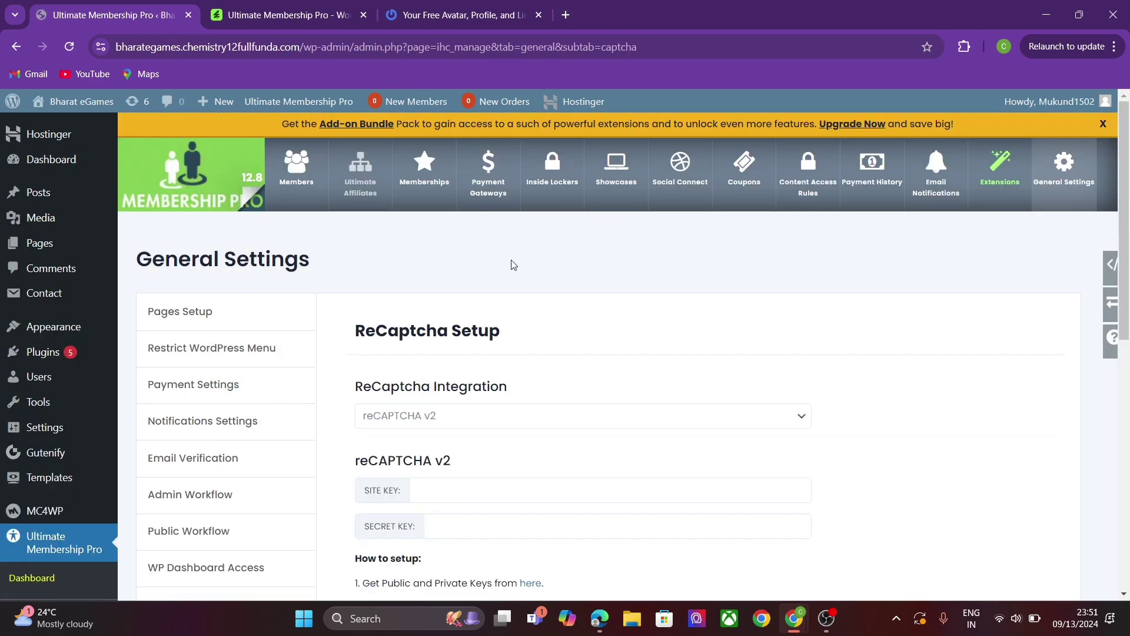
{"action": "left_click_drag", "start_coordinate": [1127, 177], "coordinate": [1127, 295]}
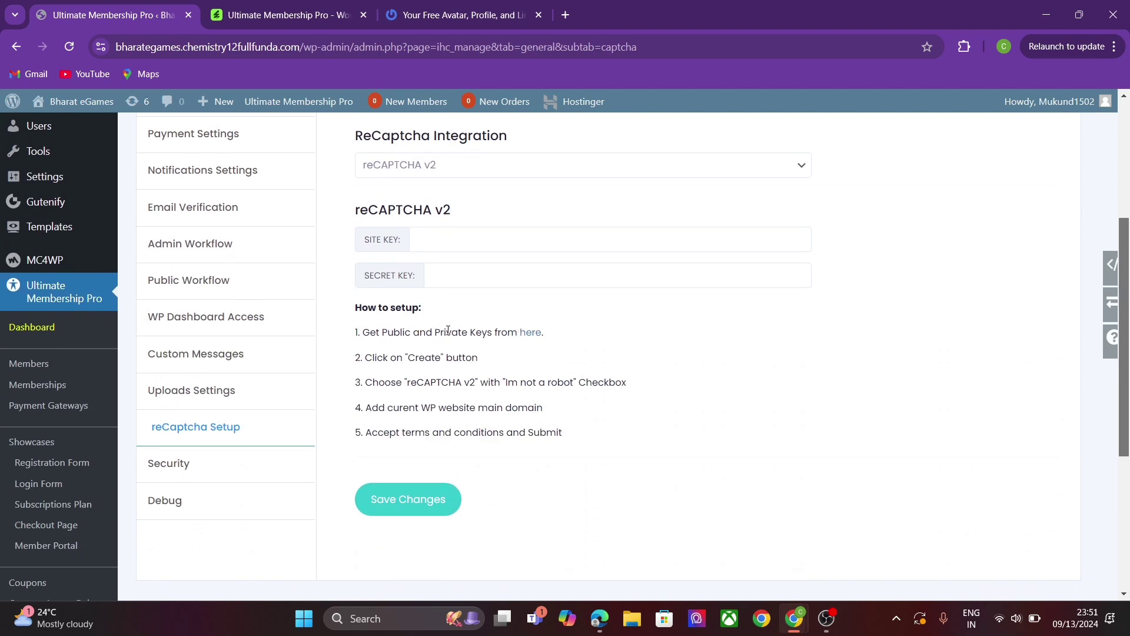
{"action": "left_click", "coordinate": [525, 334]}
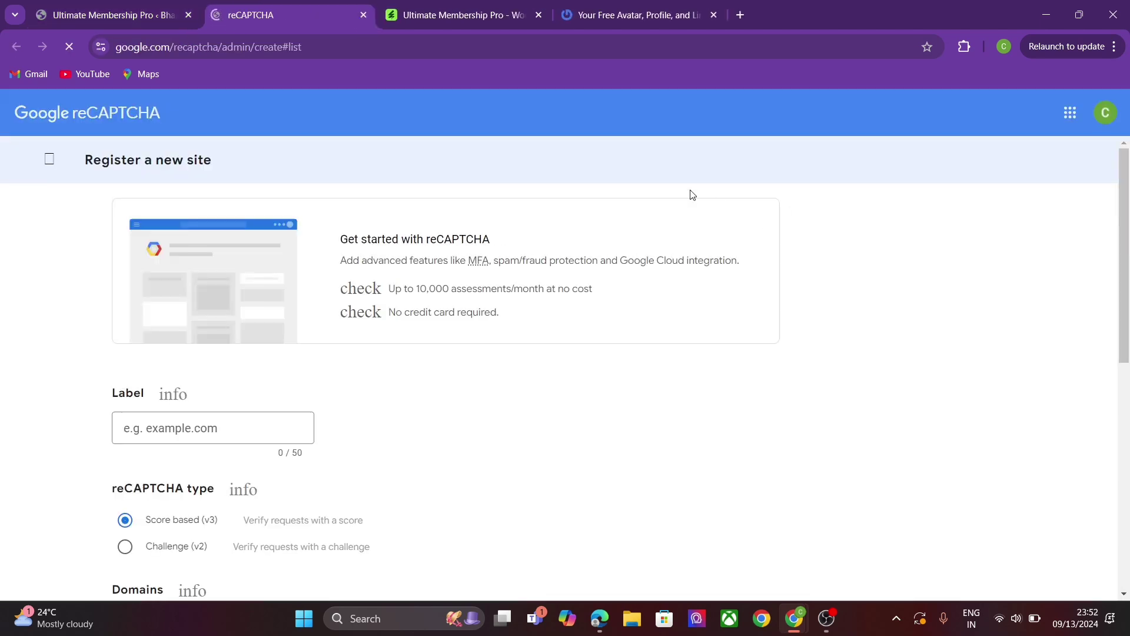
Step: Label the new reCAPTCHA site Chemistry and choose Challenge (v2) as its reCAPTCHA type
{"action": "scroll", "coordinate": [1124, 203], "scroll_direction": "down", "scroll_amount": 2}
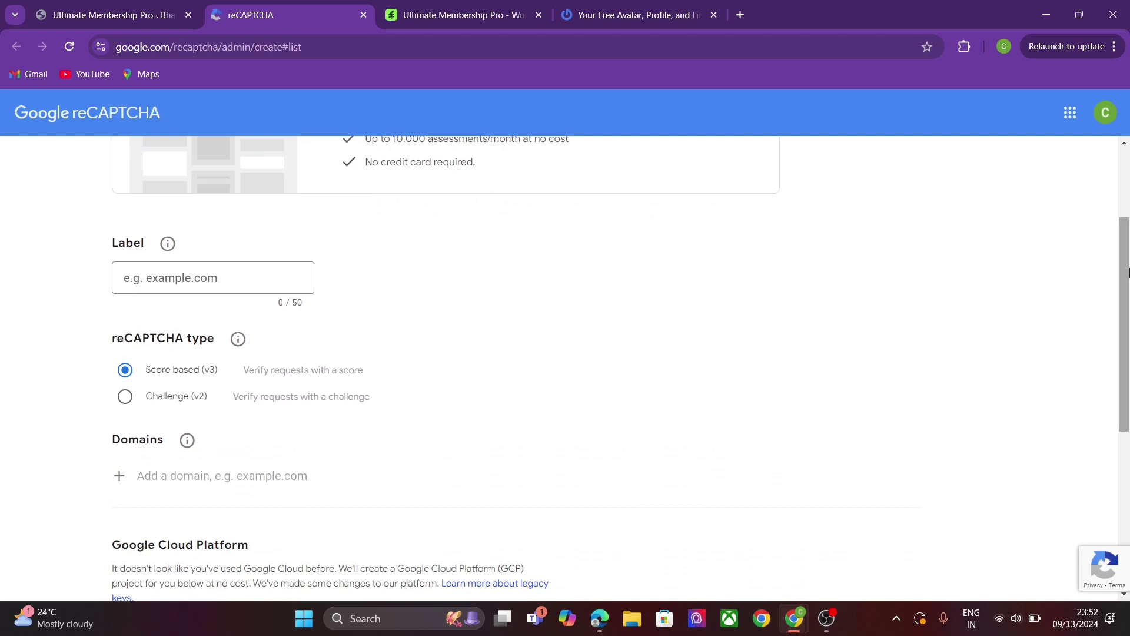
{"action": "left_click", "coordinate": [195, 288]}
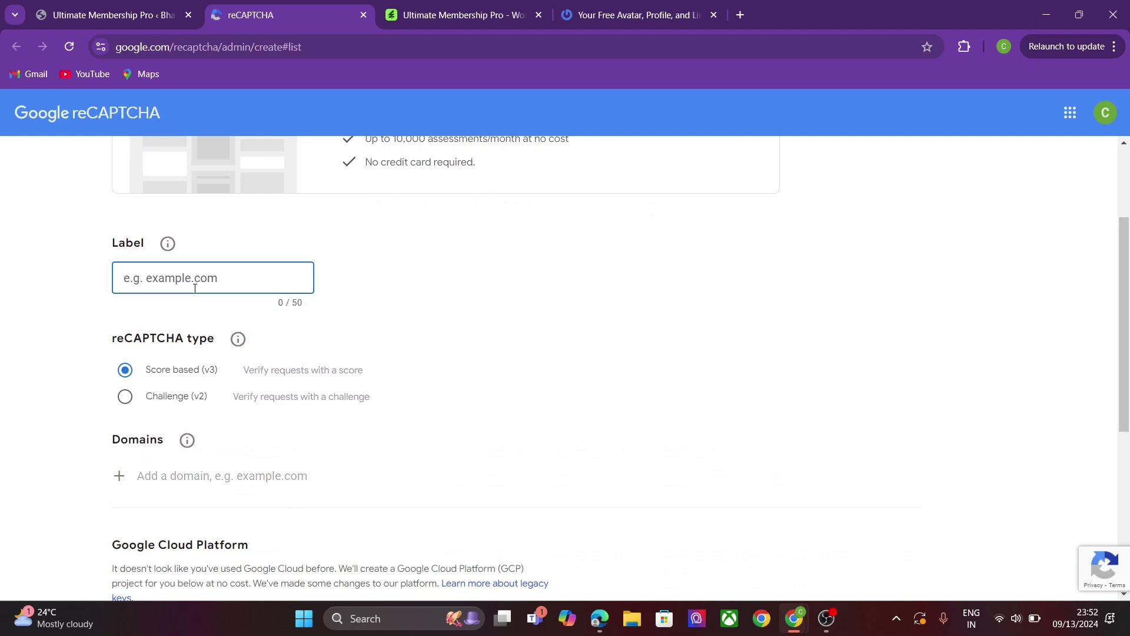
{"action": "type", "text": "Chemistry"}
{"action": "left_click", "coordinate": [125, 396]}
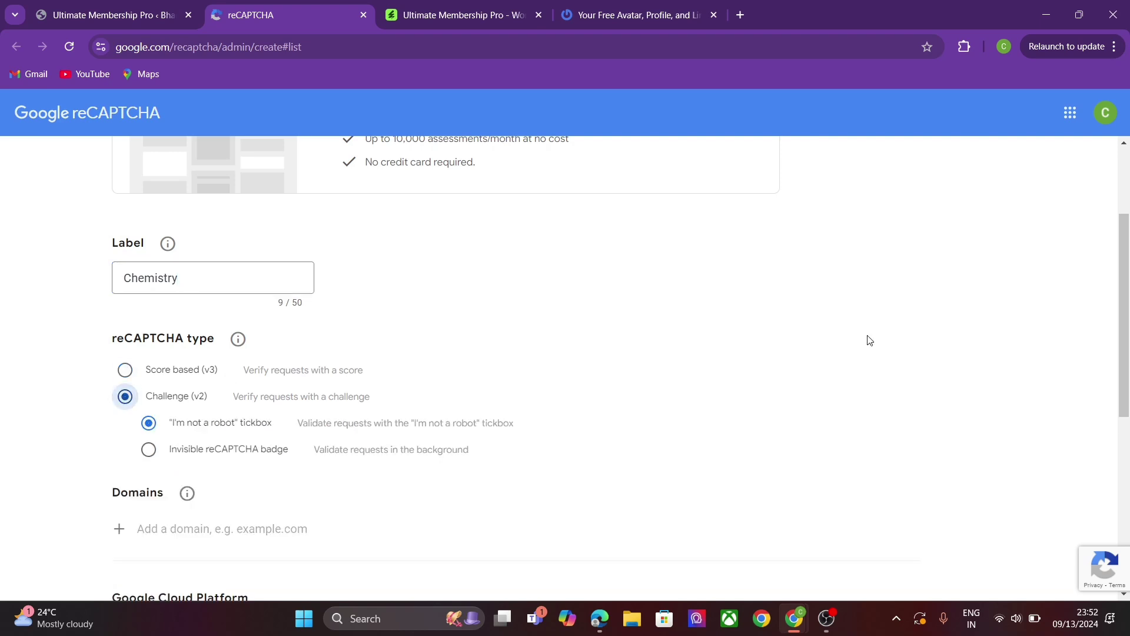
Step: Add chemistry12fullfunda.com to the domains of the new reCAPTCHA site
{"action": "left_click_drag", "start_coordinate": [1124, 309], "coordinate": [1128, 380]}
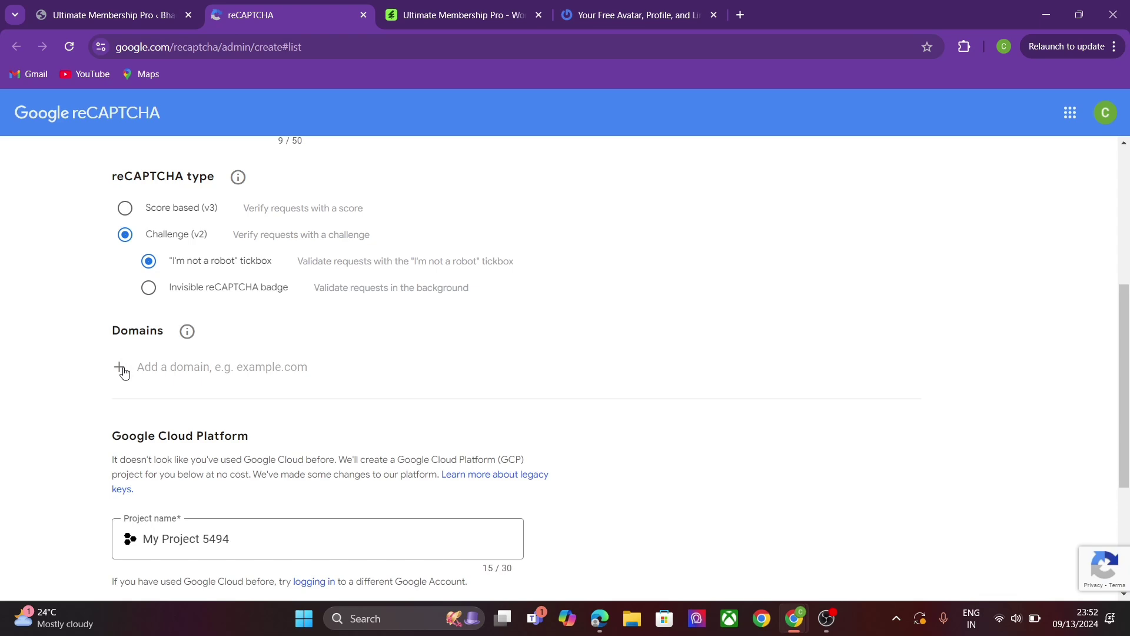
{"action": "left_click", "coordinate": [172, 368]}
{"action": "type", "text": "ch"}
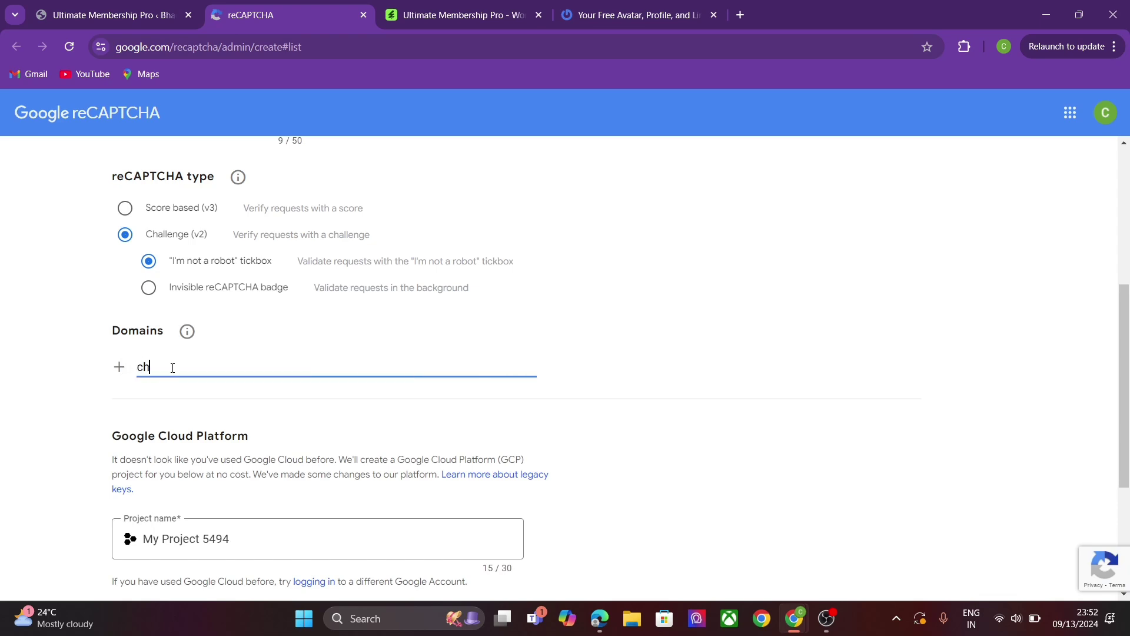
{"action": "type", "text": "emistry12fullfunda.com"}
{"action": "left_click", "coordinate": [119, 367]}
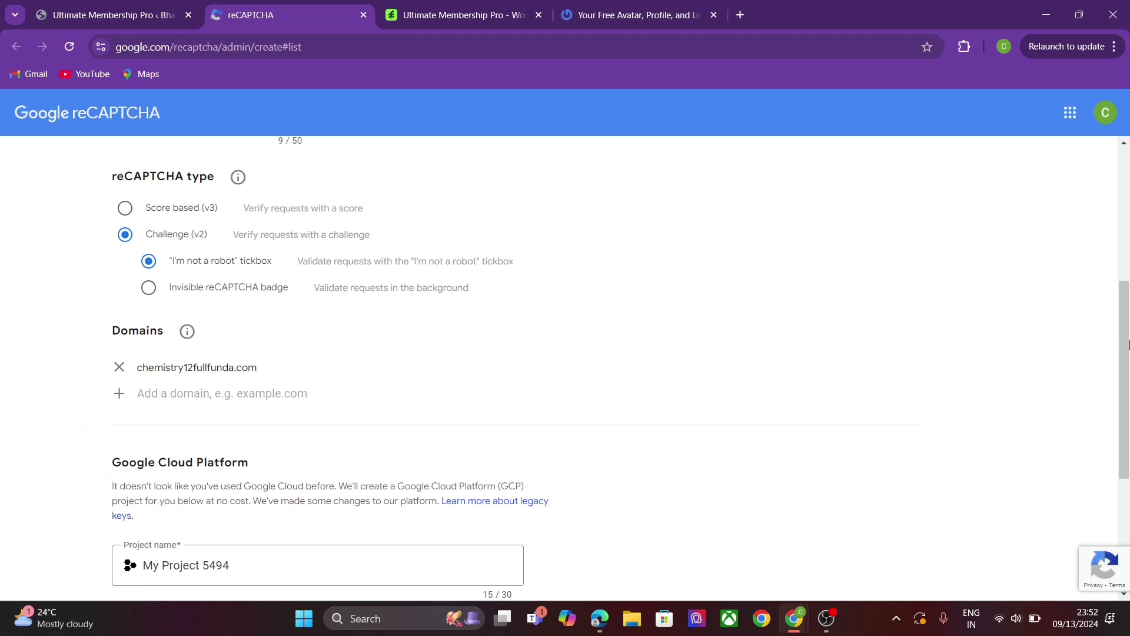
Step: Agree to the Google Cloud Platform Terms of Service and submit the reCAPTCHA site registration
{"action": "left_click_drag", "start_coordinate": [1127, 316], "coordinate": [1127, 426]}
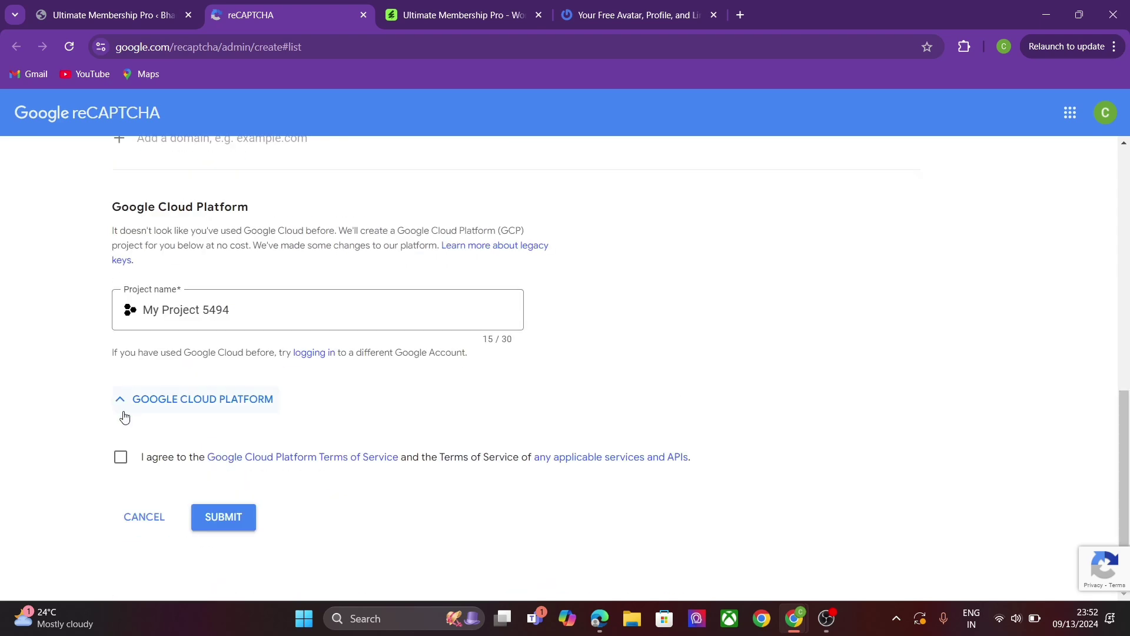
{"action": "left_click", "coordinate": [117, 461]}
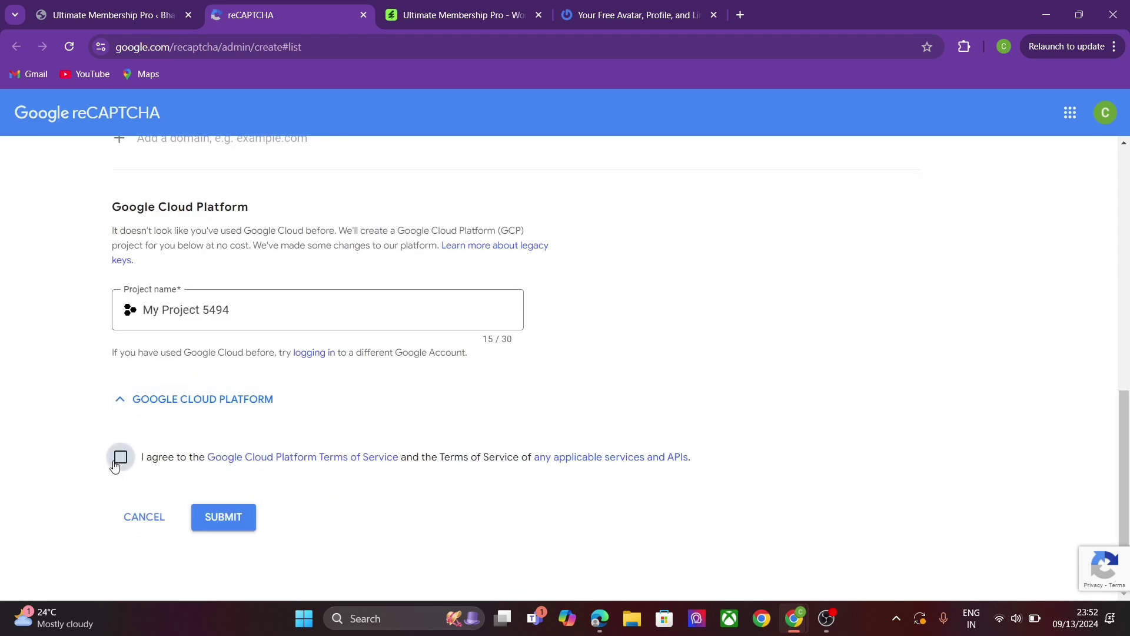
{"action": "left_click", "coordinate": [230, 519]}
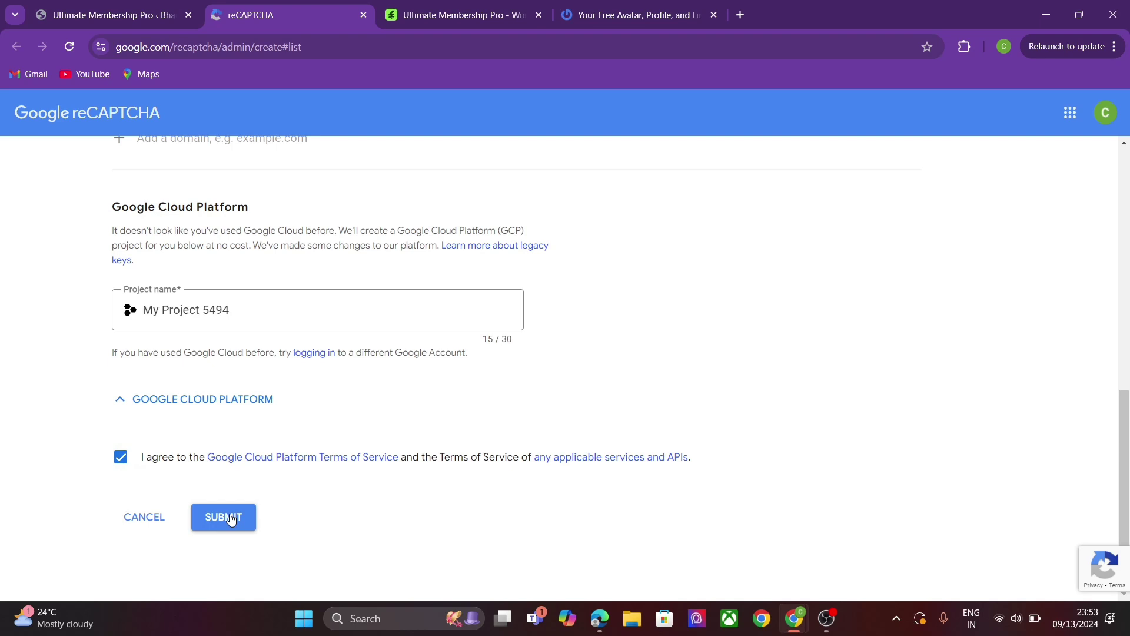
{"action": "left_click", "coordinate": [230, 519]}
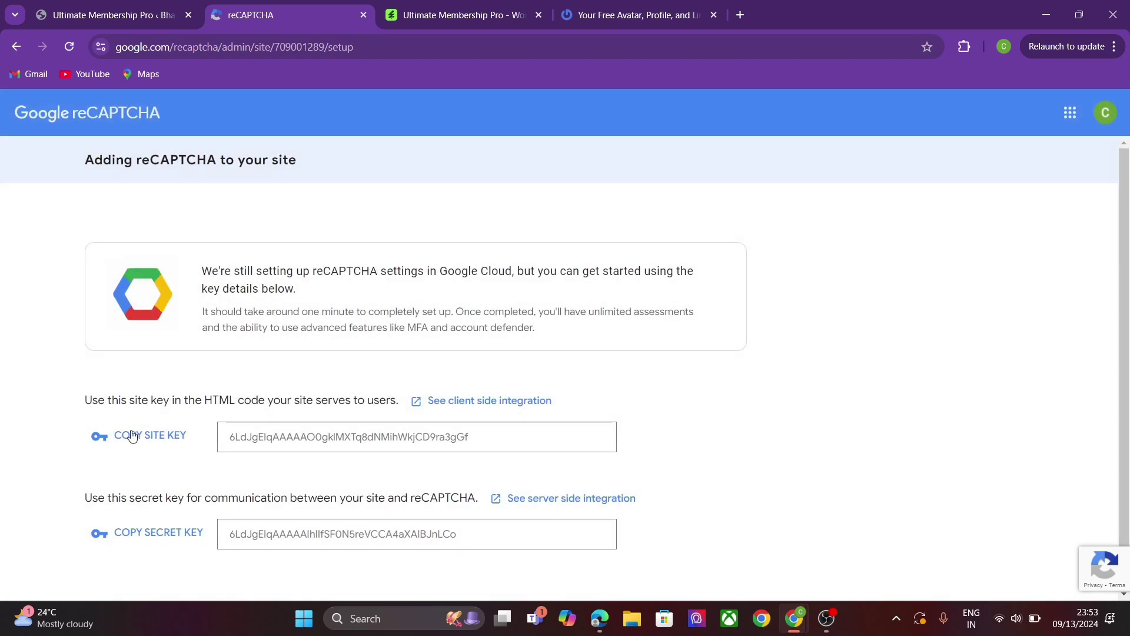
Step: Copy the generated reCAPTCHA site key and paste it as the Site Key in the plugin's reCAPTCHA v2 settings
{"action": "left_click", "coordinate": [135, 439]}
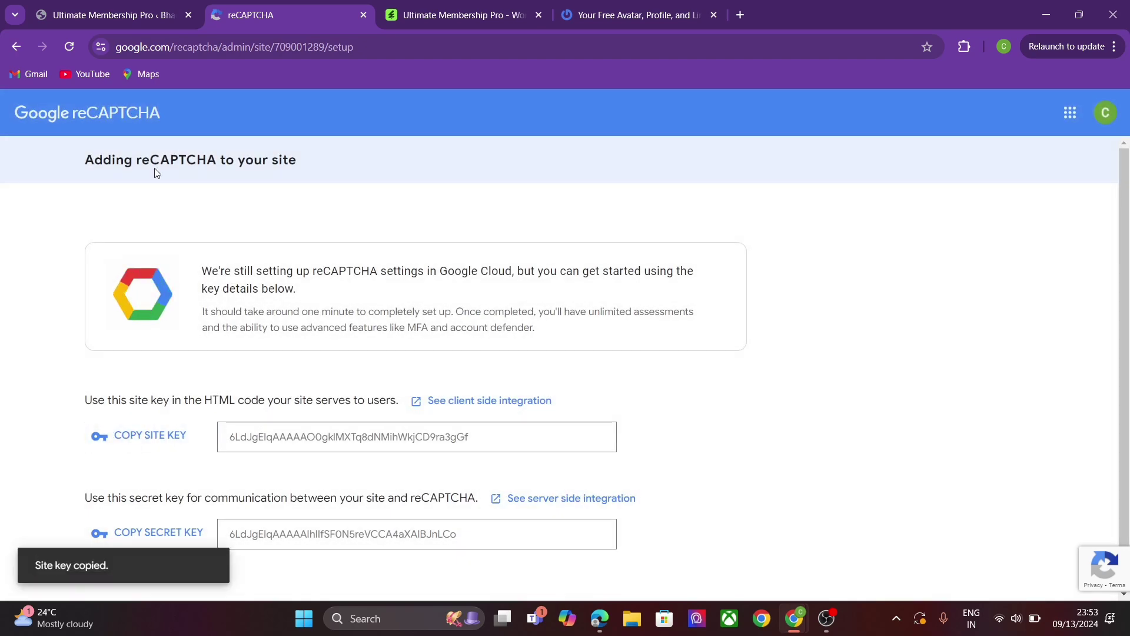
{"action": "left_click", "coordinate": [101, 28]}
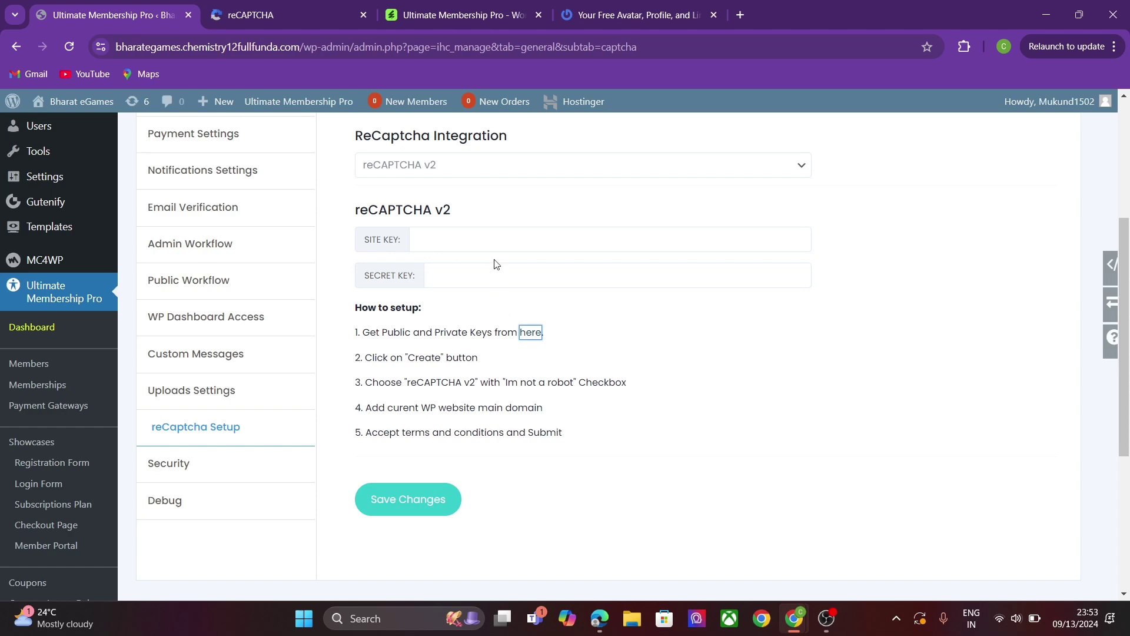
{"action": "left_click", "coordinate": [491, 233]}
{"action": "key", "text": "ctrl+v"}
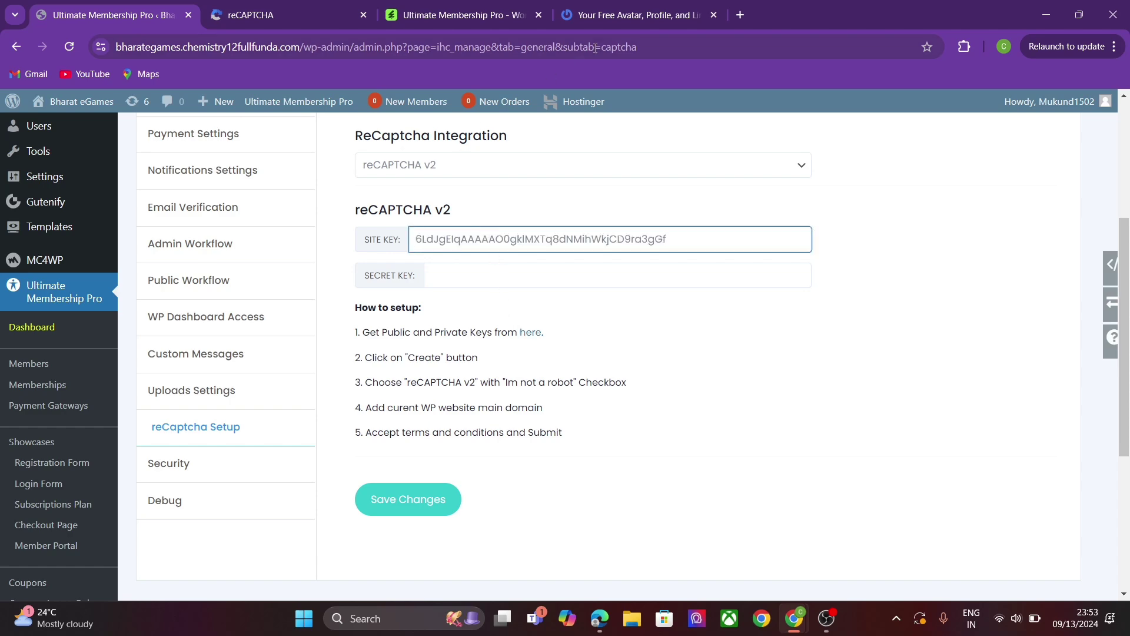
Step: Copy the reCAPTCHA secret key from Google, paste it as the plugin's Secret Key and save the changes
{"action": "left_click", "coordinate": [595, 11]}
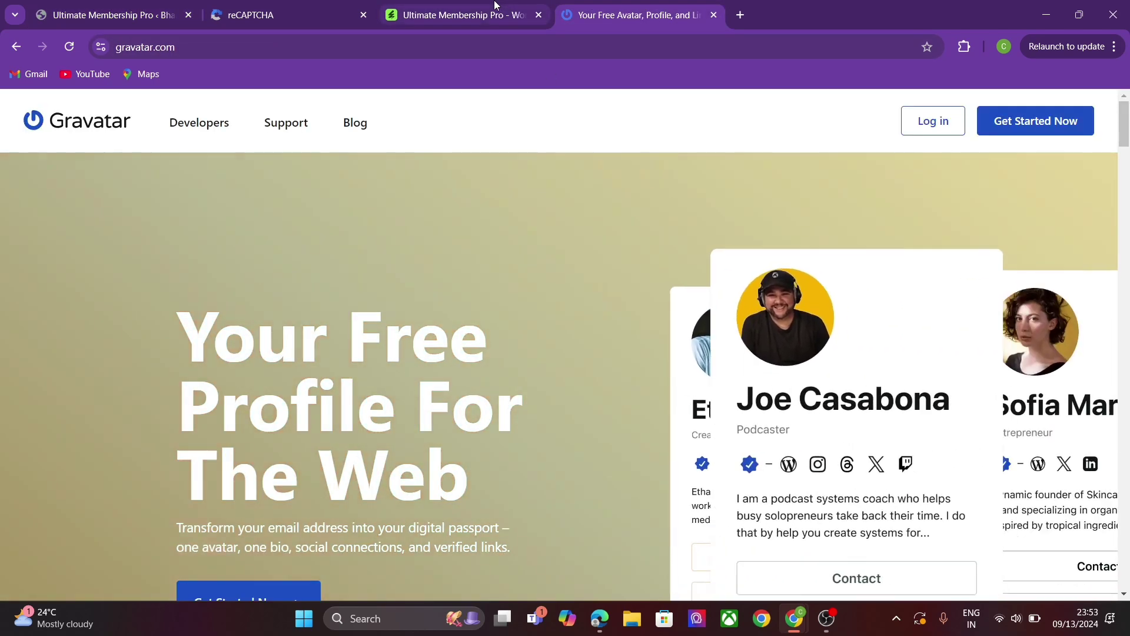
{"action": "left_click", "coordinate": [495, 6]}
{"action": "left_click", "coordinate": [266, 6]}
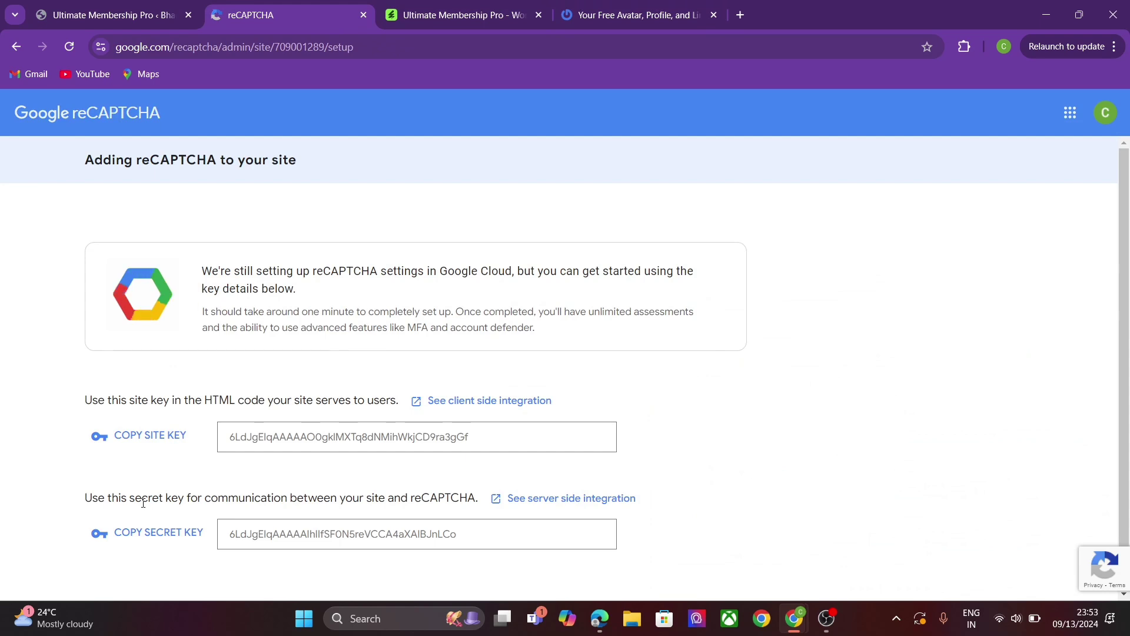
{"action": "left_click", "coordinate": [141, 537]}
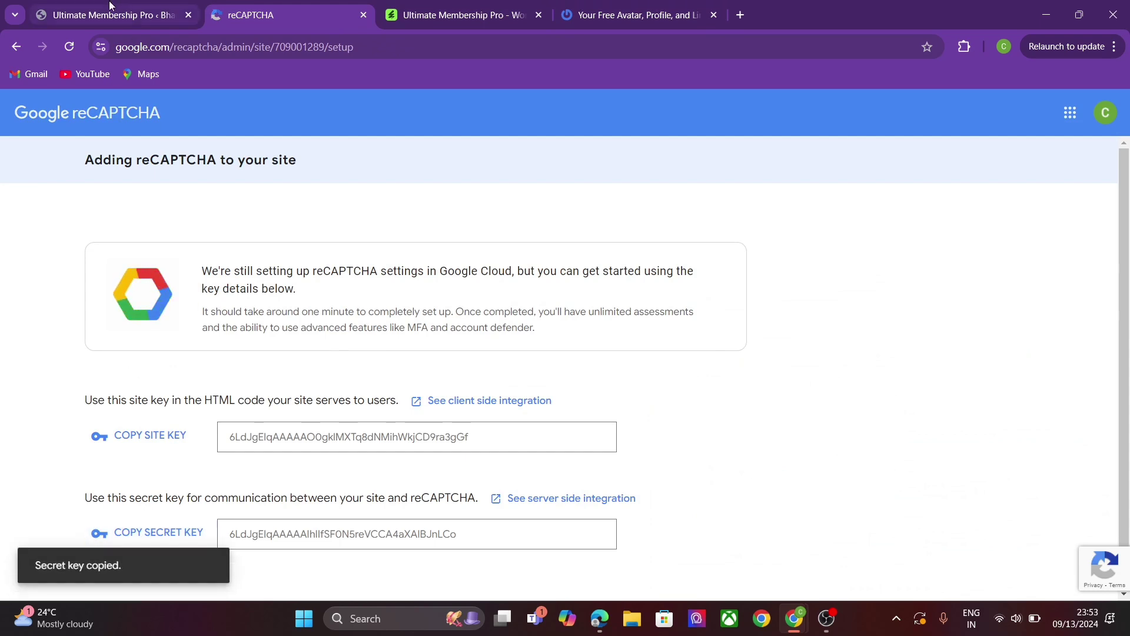
{"action": "left_click", "coordinate": [109, 6]}
{"action": "left_click", "coordinate": [529, 279]}
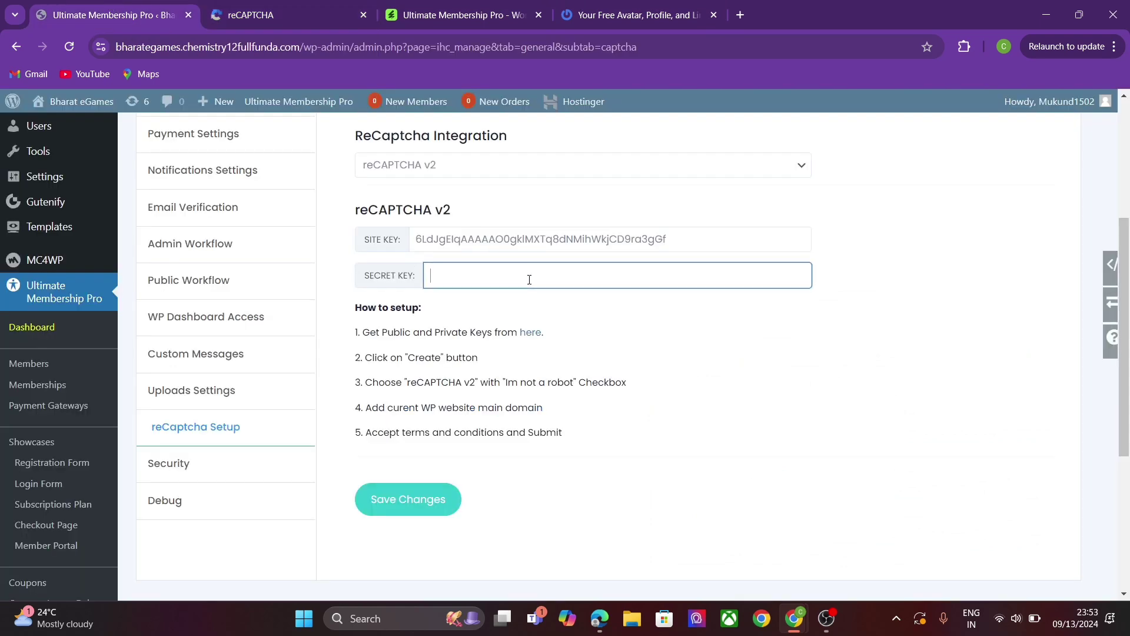
{"action": "key", "text": "ctrl+v"}
{"action": "left_click", "coordinate": [404, 515]}
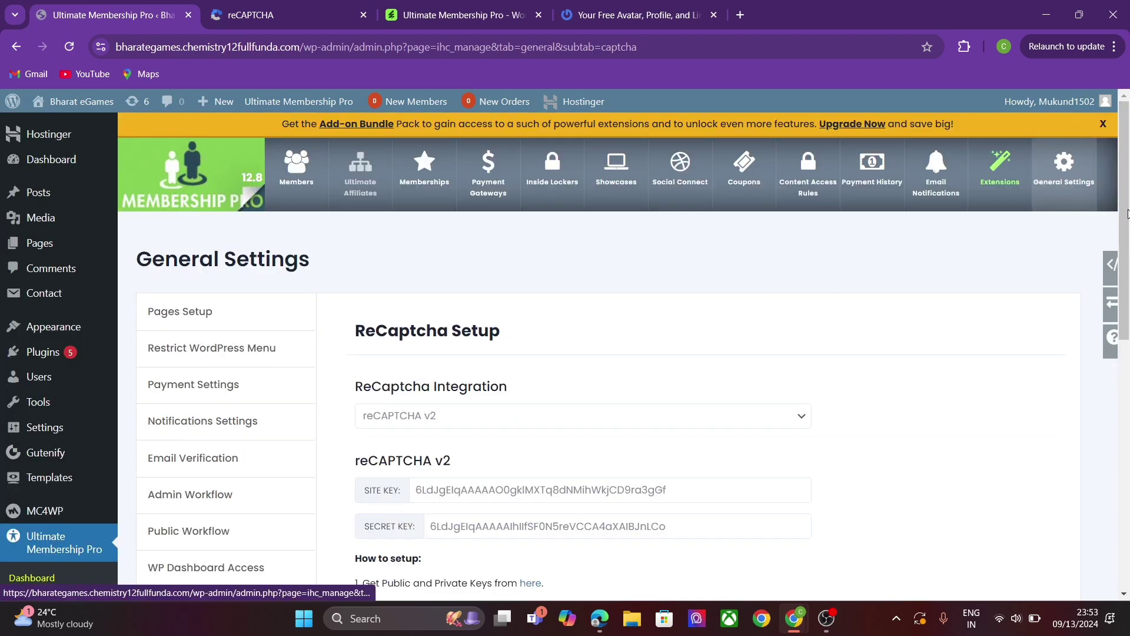
Step: Open the Security settings and review the Authorize Search Engines option for restricted pages
{"action": "left_click_drag", "start_coordinate": [1128, 199], "coordinate": [1127, 331]}
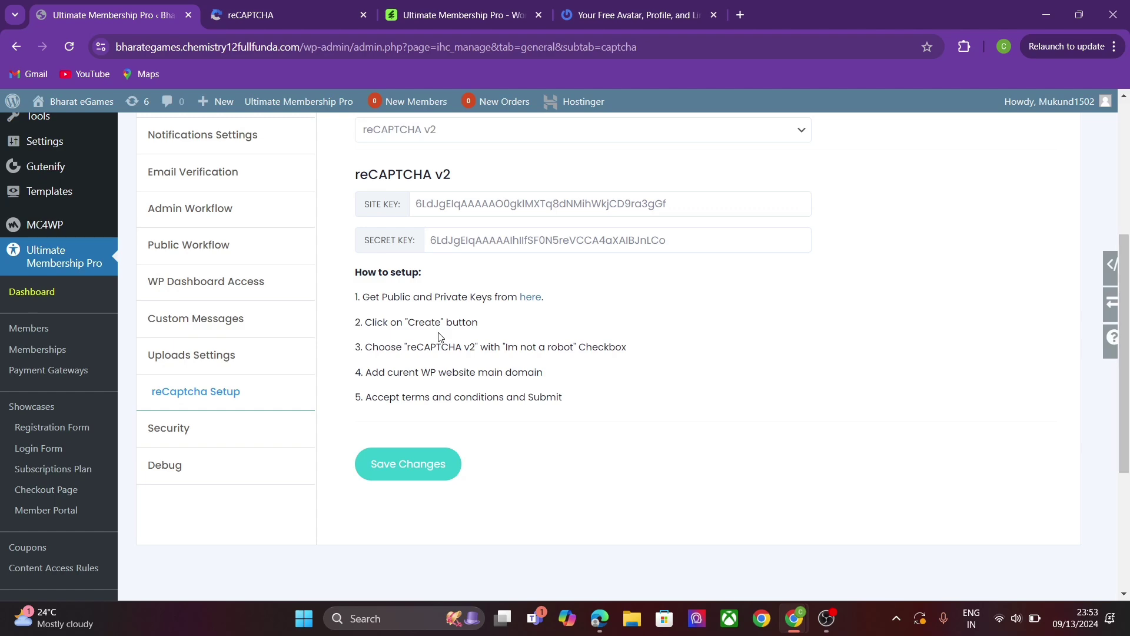
{"action": "left_click", "coordinate": [171, 451]}
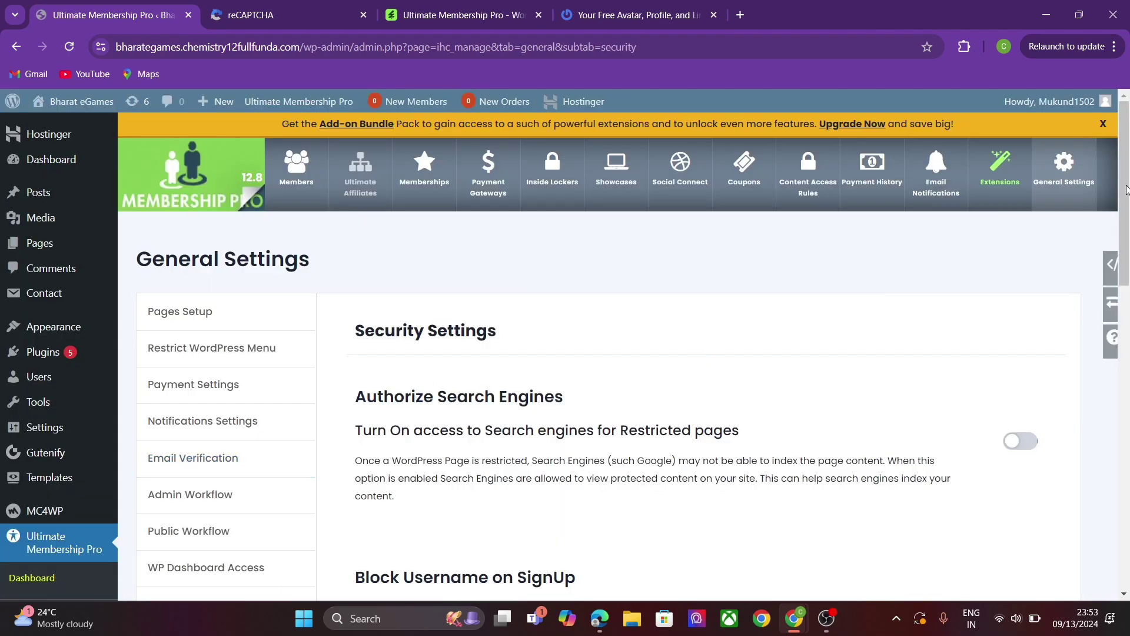
{"action": "left_click_drag", "start_coordinate": [1127, 190], "coordinate": [1127, 245]}
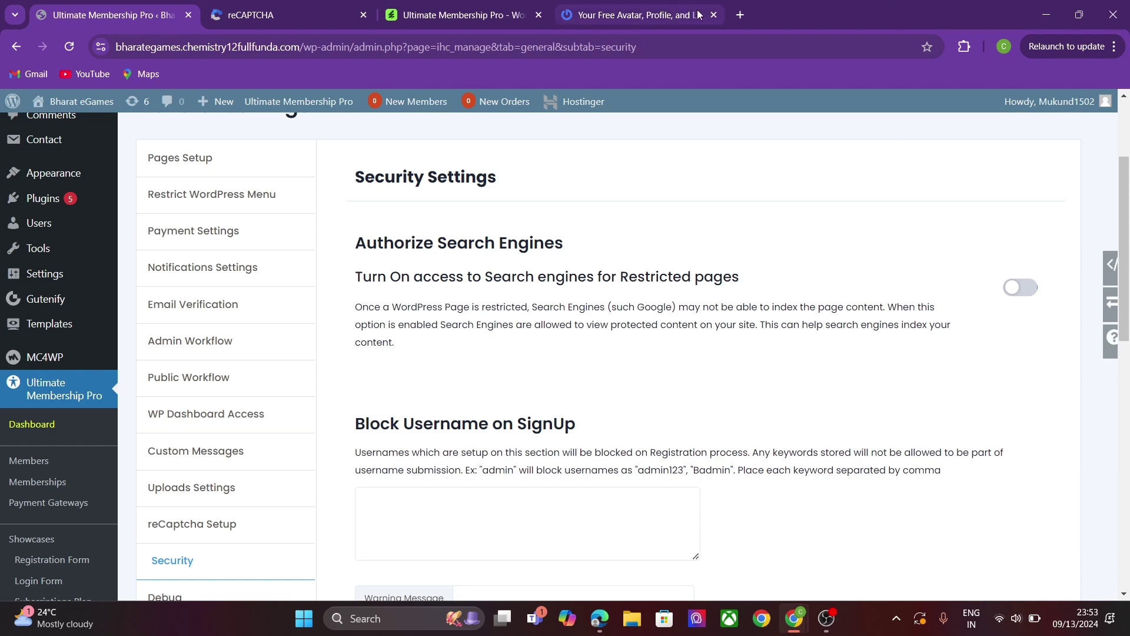
Step: View the Google search results for gravatar as an example of indexed pages, and return to the Security settings
{"action": "left_click", "coordinate": [645, 4]}
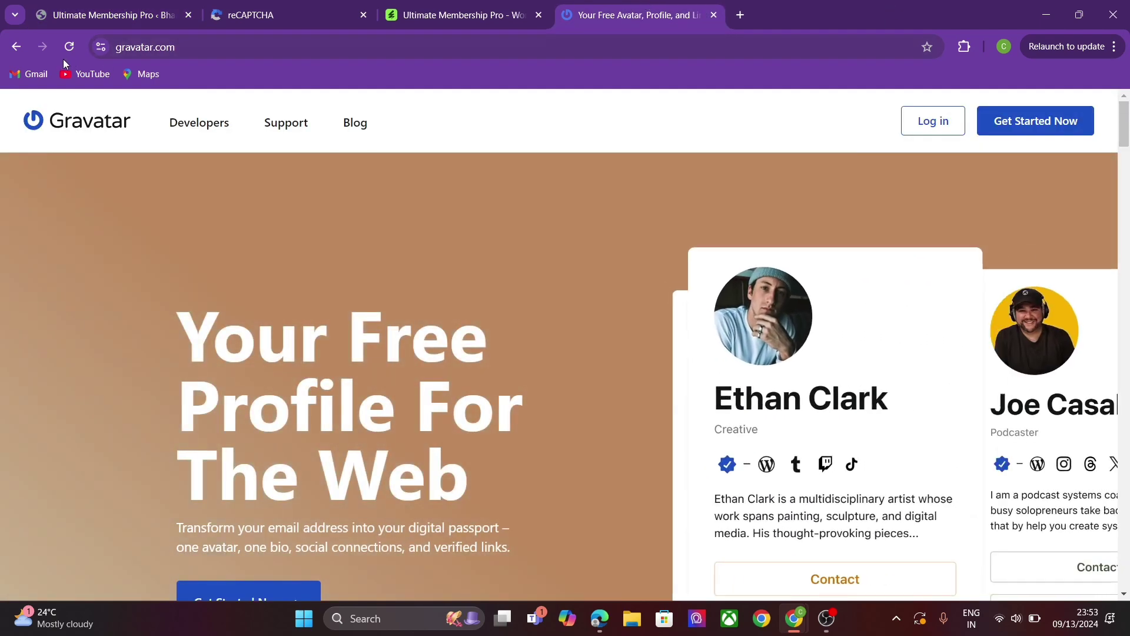
{"action": "left_click", "coordinate": [16, 45]}
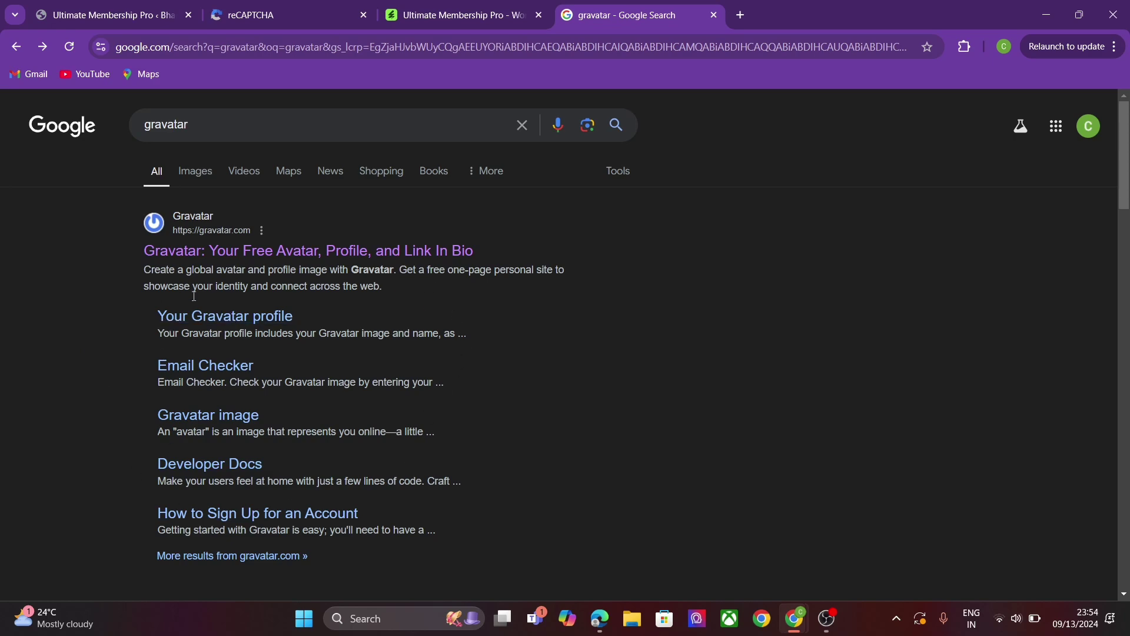
{"action": "left_click", "coordinate": [107, 7]}
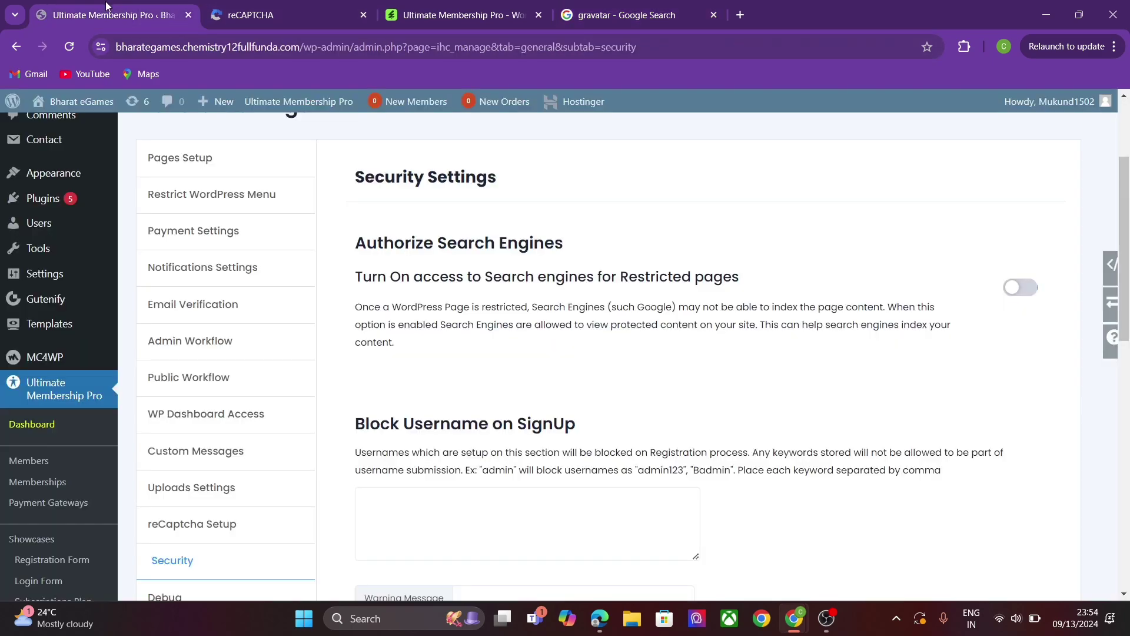
Step: Review the username blocking, Email Address Black List and entire-website restriction options in the Security settings
{"action": "left_click_drag", "start_coordinate": [1127, 255], "coordinate": [1127, 285]}
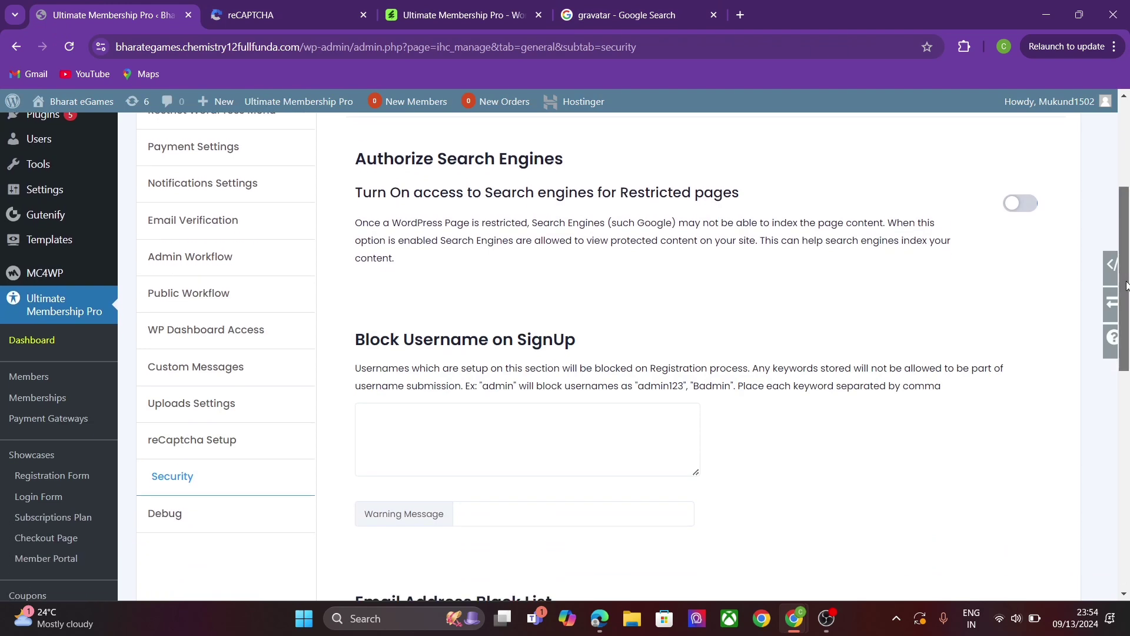
{"action": "scroll", "coordinate": [636, 325], "scroll_direction": "down", "scroll_amount": 2}
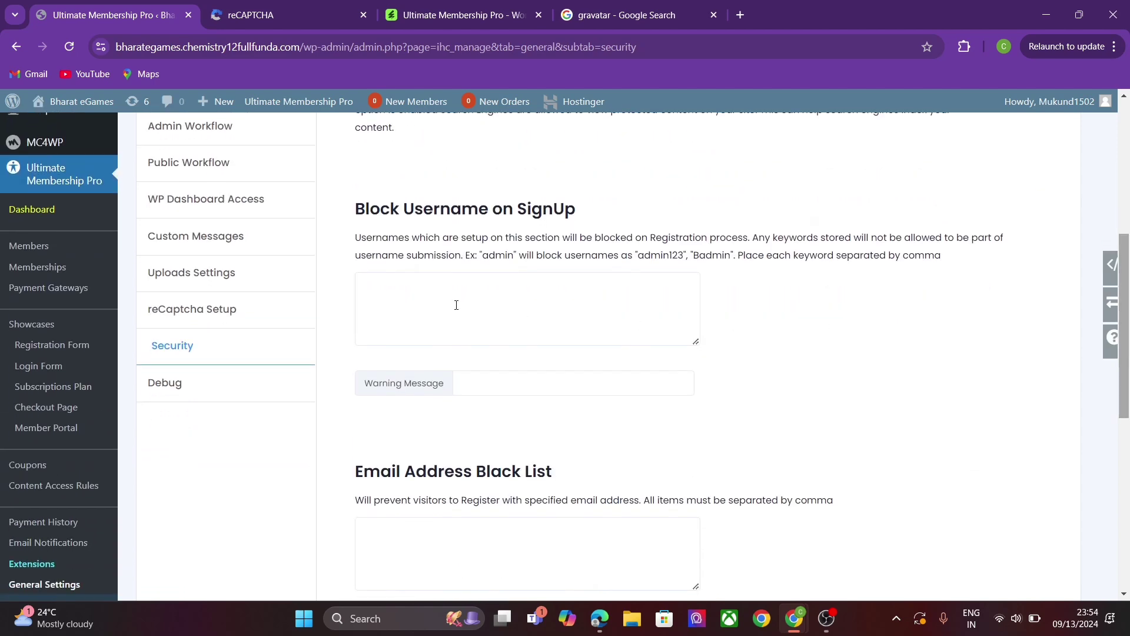
{"action": "left_click_drag", "start_coordinate": [1127, 351], "coordinate": [1127, 443]}
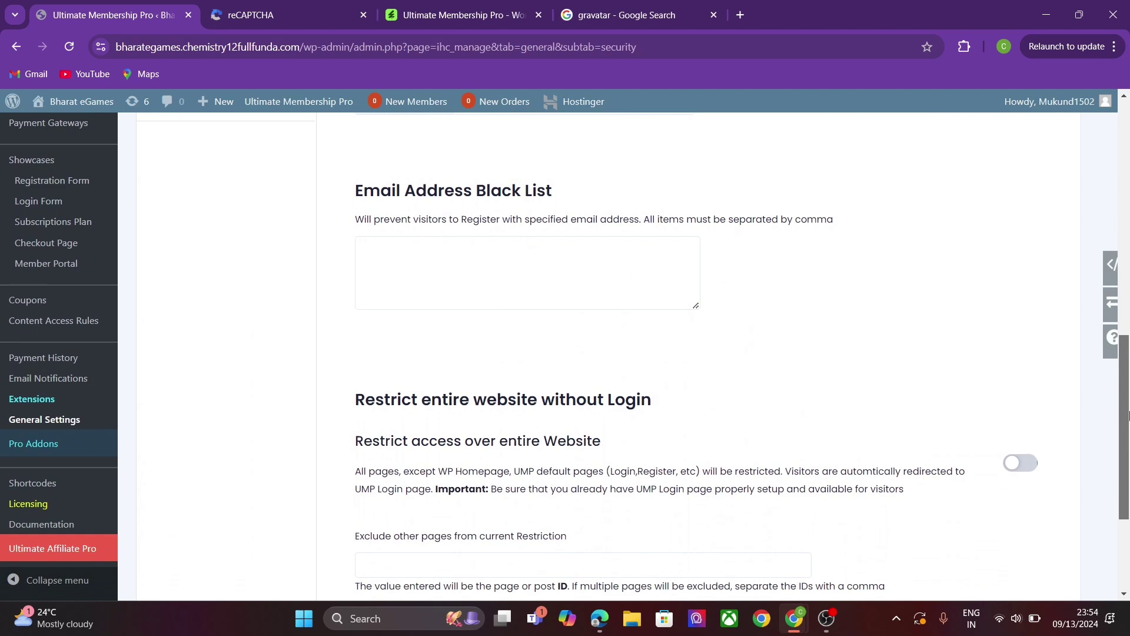
{"action": "left_click_drag", "start_coordinate": [1128, 416], "coordinate": [1128, 504]}
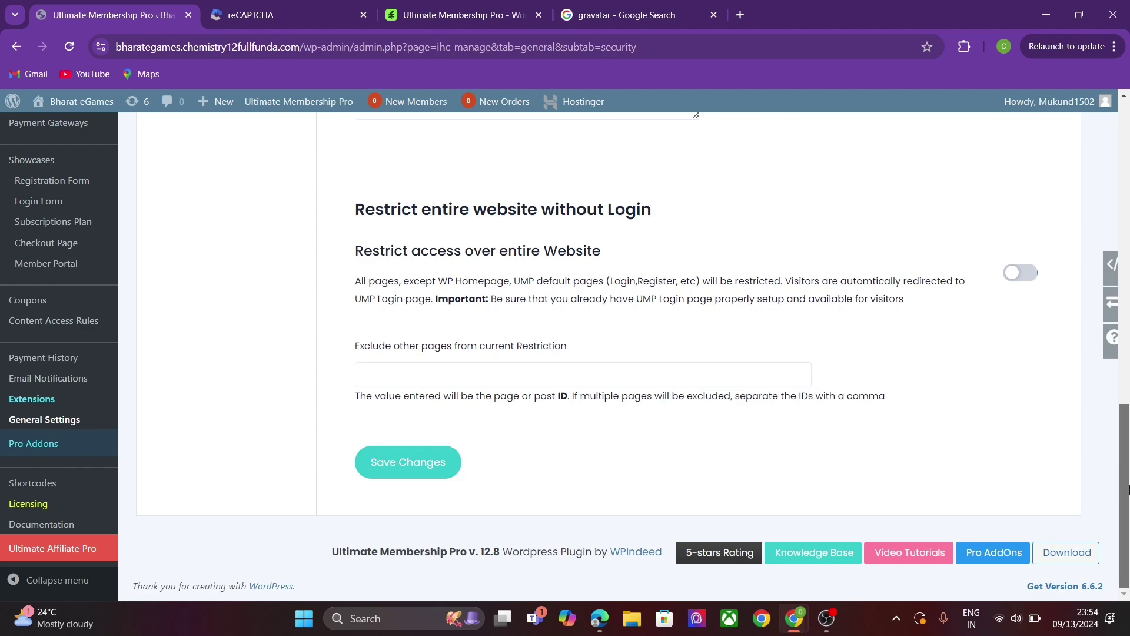
{"action": "left_click_drag", "start_coordinate": [1128, 489], "coordinate": [1127, 370]}
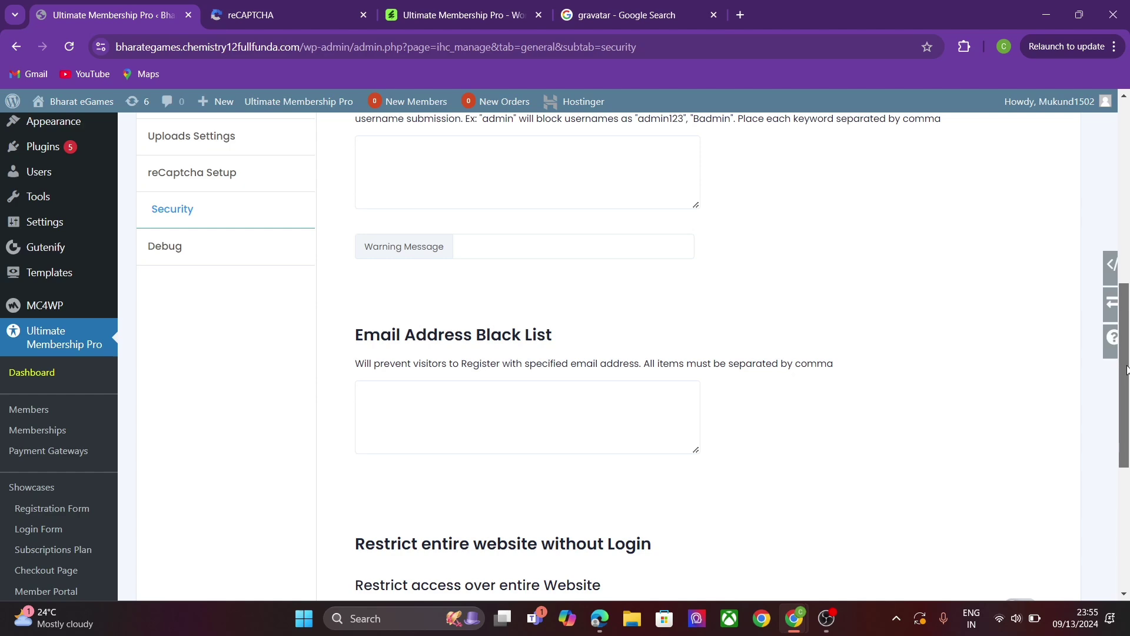
Step: Open the Debug settings and review the do_shortcode() output and Enable Tracking options
{"action": "left_click_drag", "start_coordinate": [1127, 402], "coordinate": [1121, 304]}
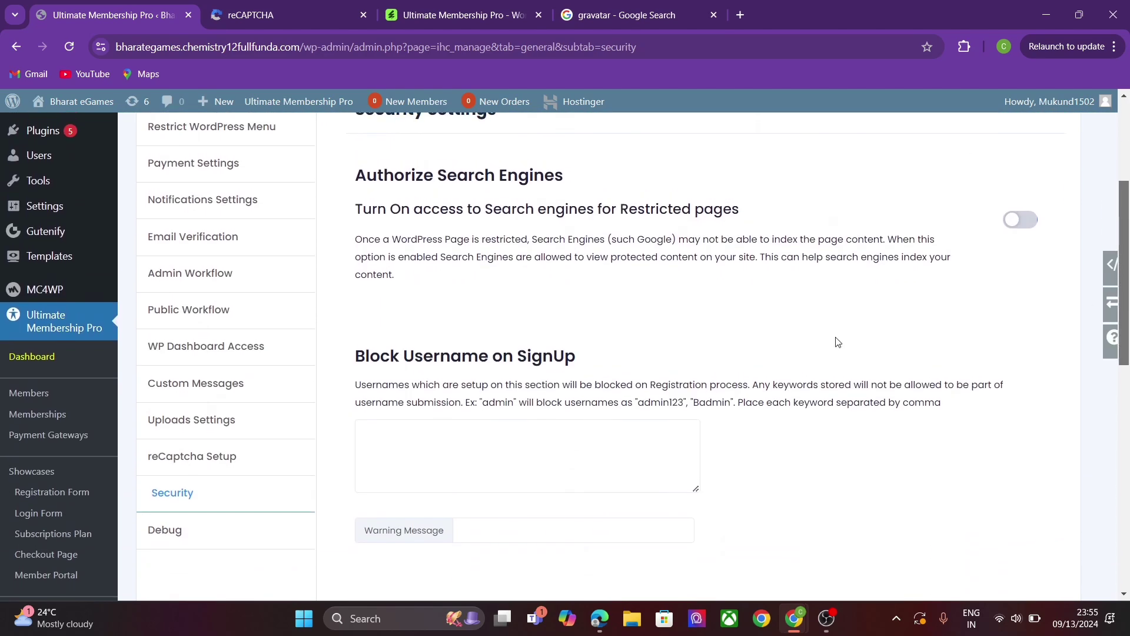
{"action": "left_click", "coordinate": [184, 528]}
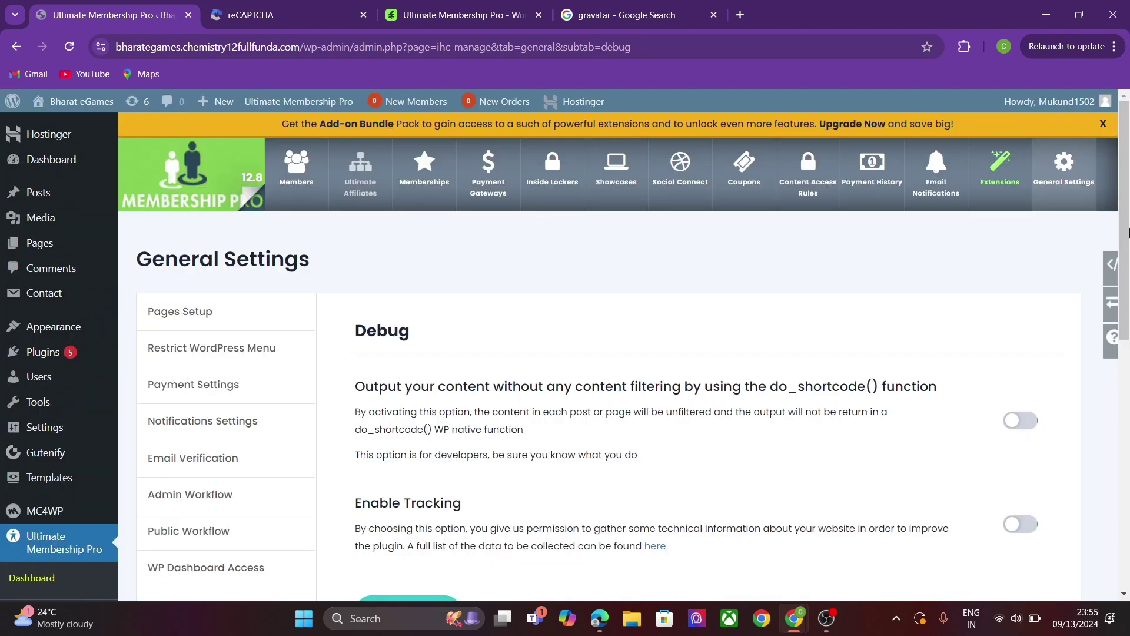
{"action": "left_click_drag", "start_coordinate": [1127, 148], "coordinate": [1128, 203]}
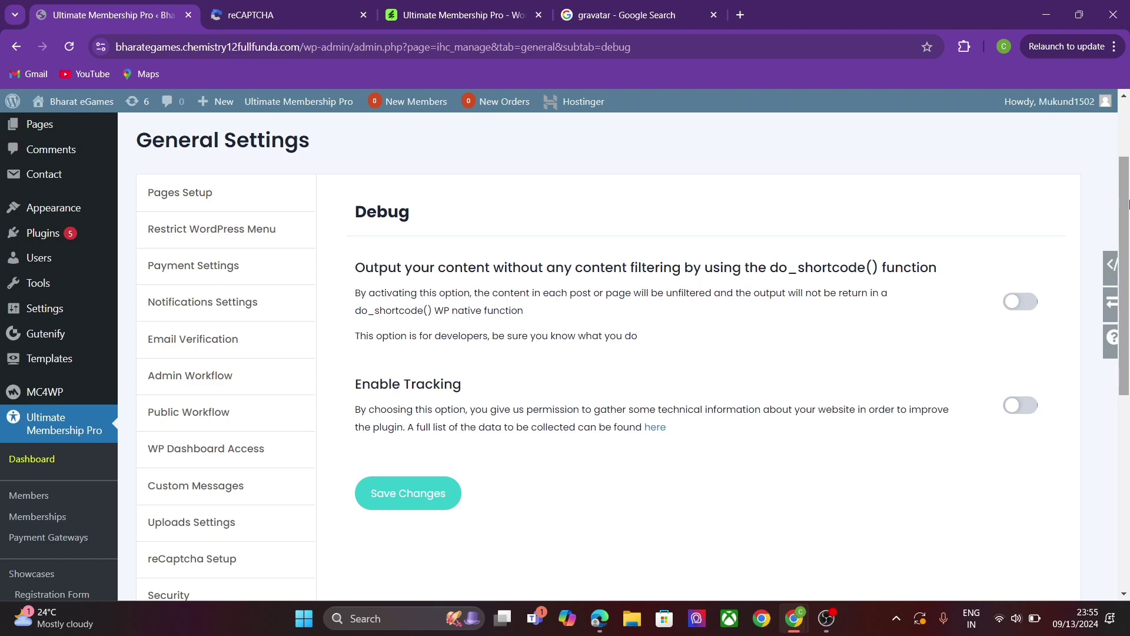
{"action": "scroll", "coordinate": [1129, 203], "scroll_direction": "up", "scroll_amount": 2}
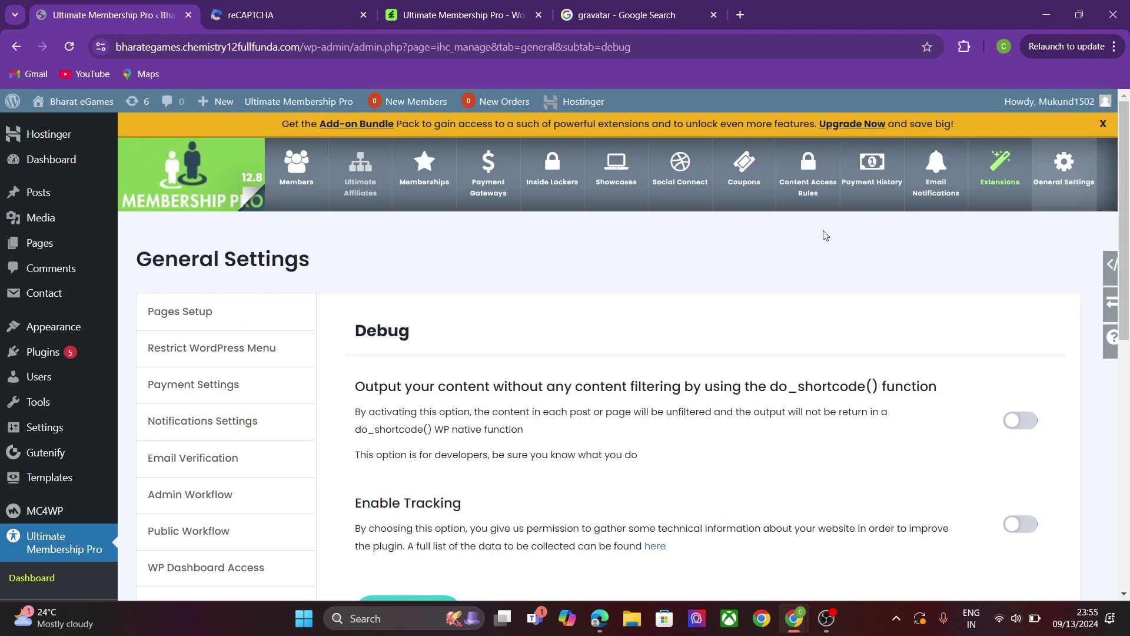
Step: Open the Manage Members page and review the member table's columns and details
{"action": "left_click", "coordinate": [284, 189]}
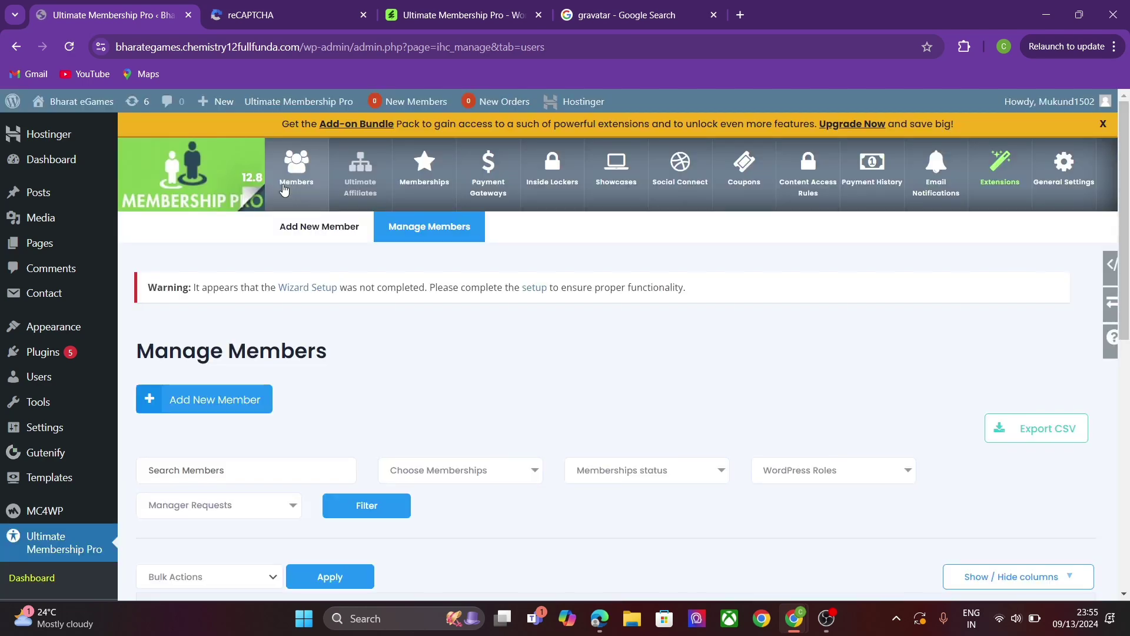
{"action": "scroll", "coordinate": [1129, 199], "scroll_direction": "down", "scroll_amount": 4}
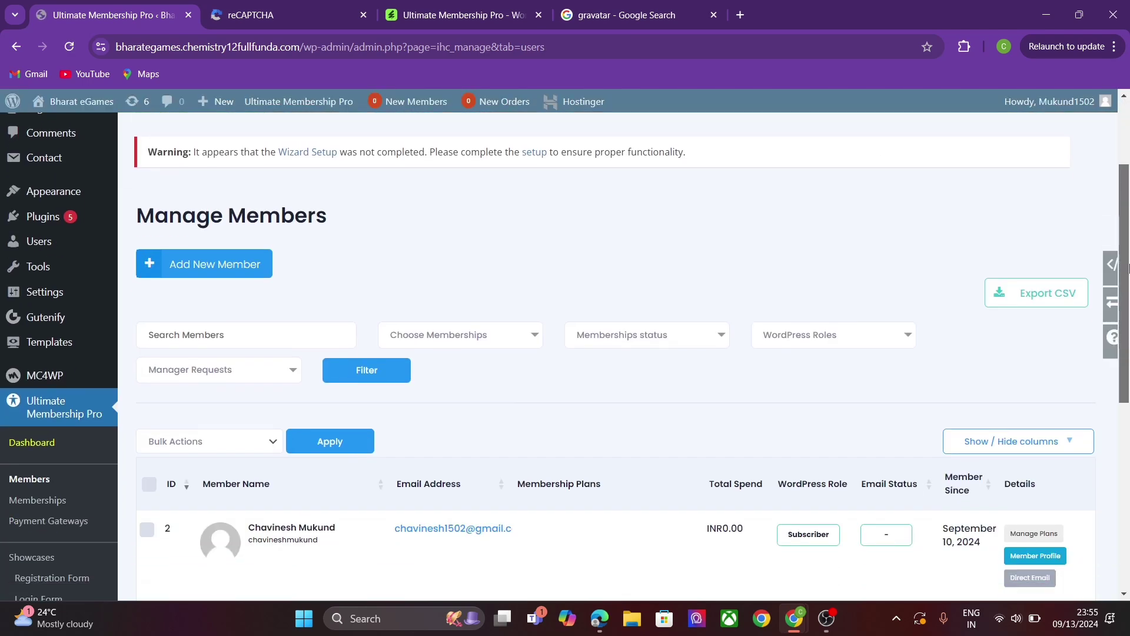
{"action": "mouse_move", "coordinate": [254, 459]}
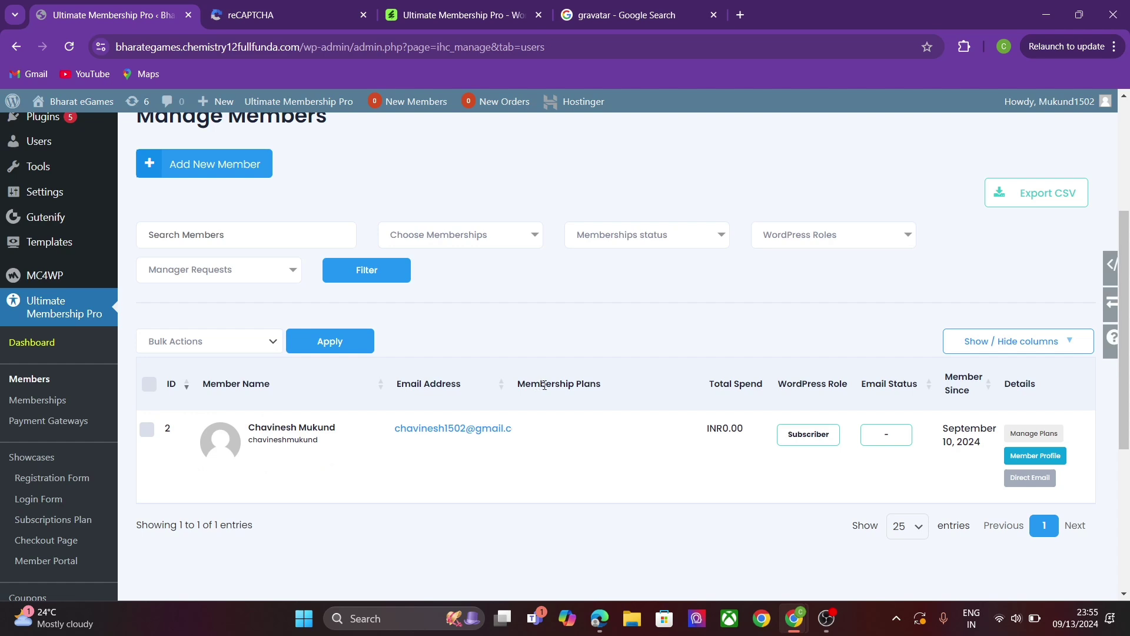
{"action": "mouse_move", "coordinate": [609, 424]}
{"action": "mouse_move", "coordinate": [815, 461]}
{"action": "scroll", "coordinate": [1128, 305], "scroll_direction": "down", "scroll_amount": 2}
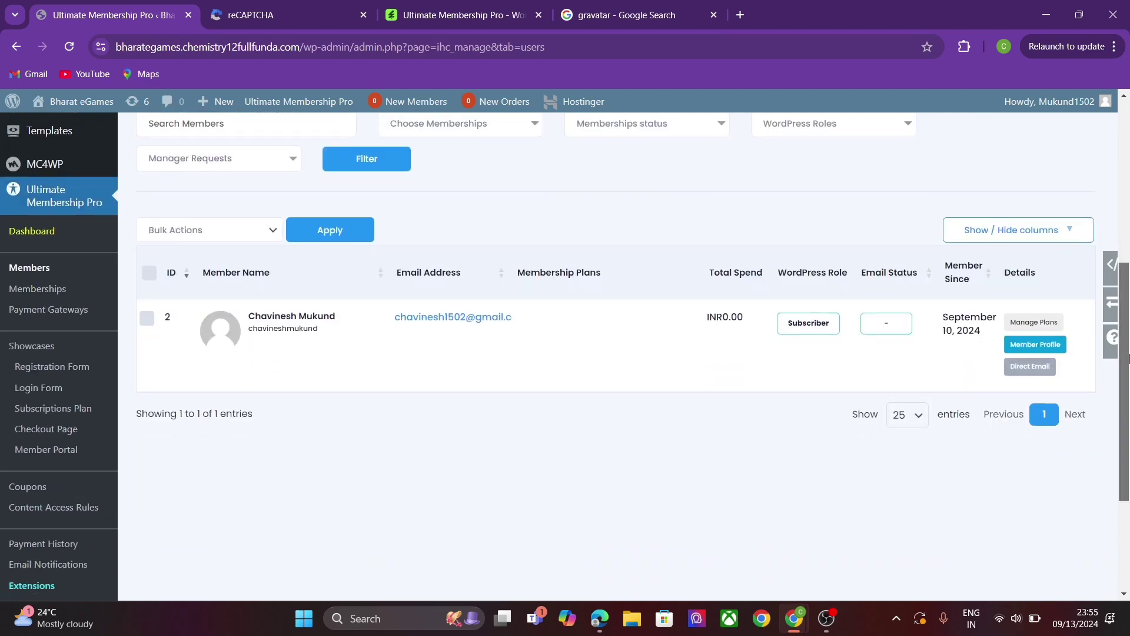
Step: Open the listed member's profile for editing and check which memberships can be assigned under Membership Plans management
{"action": "left_click", "coordinate": [253, 351]}
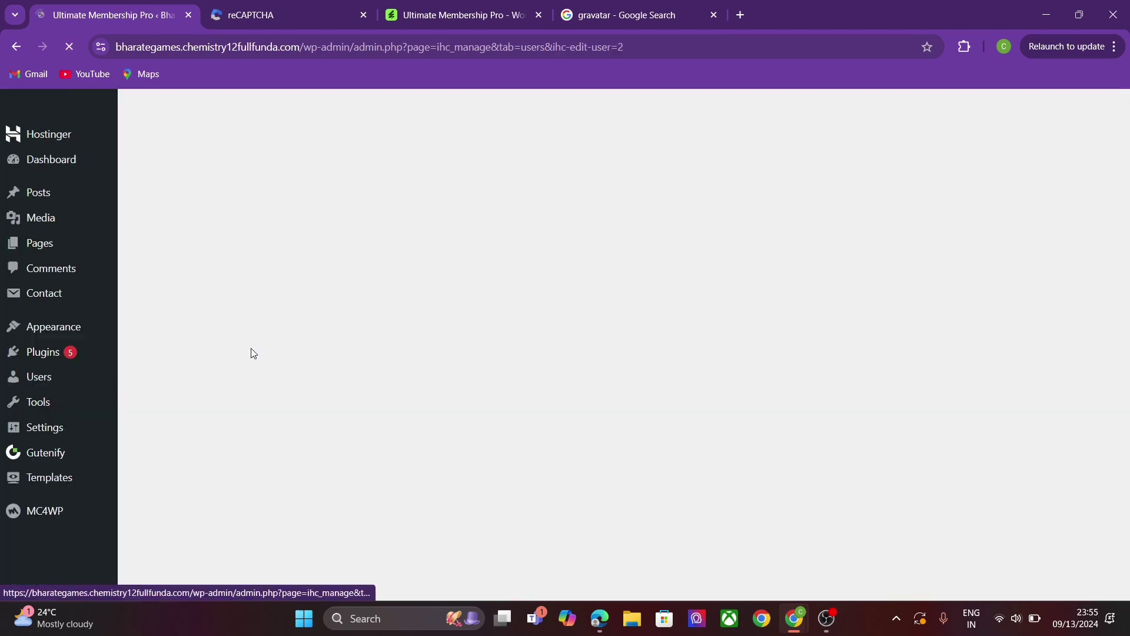
{"action": "scroll", "coordinate": [1128, 164], "scroll_direction": "down", "scroll_amount": 8}
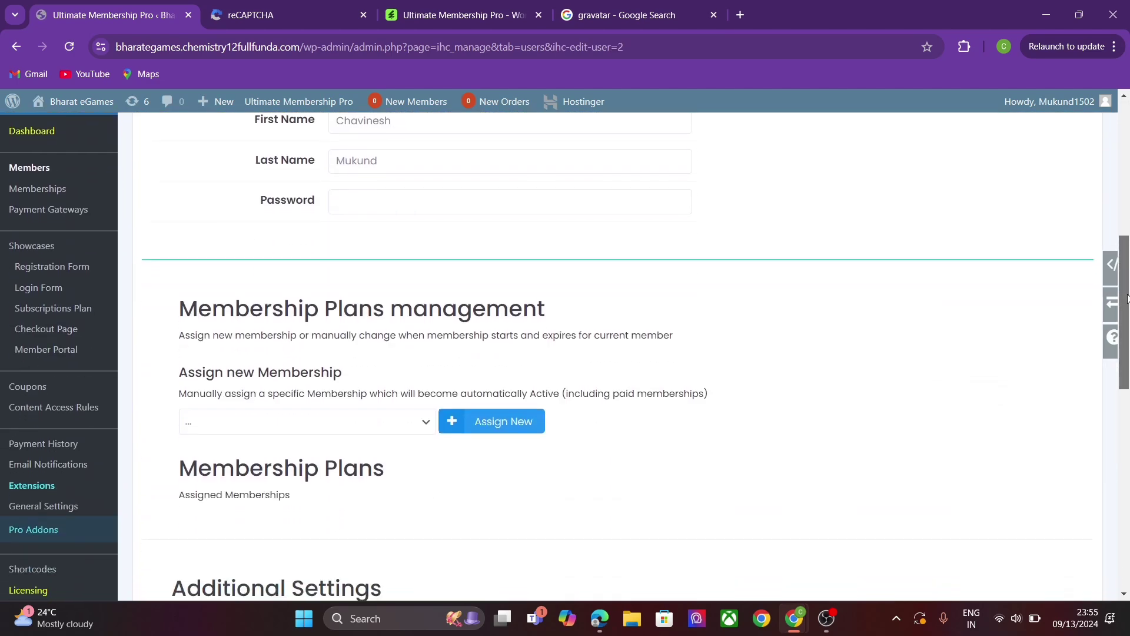
{"action": "left_click", "coordinate": [325, 343]}
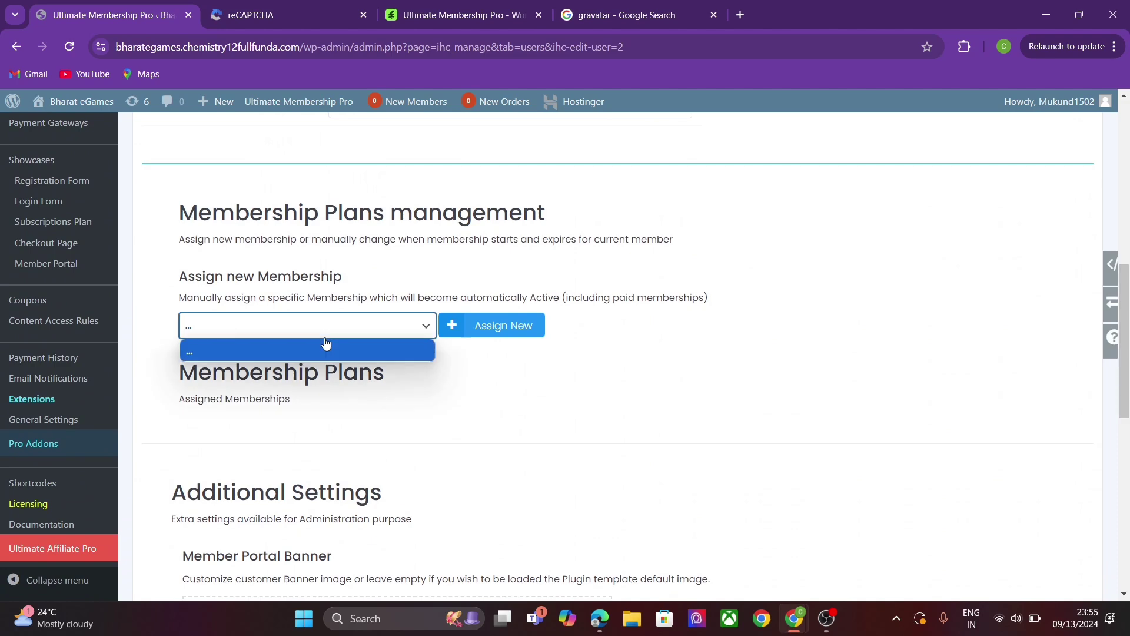
{"action": "left_click", "coordinate": [294, 415]}
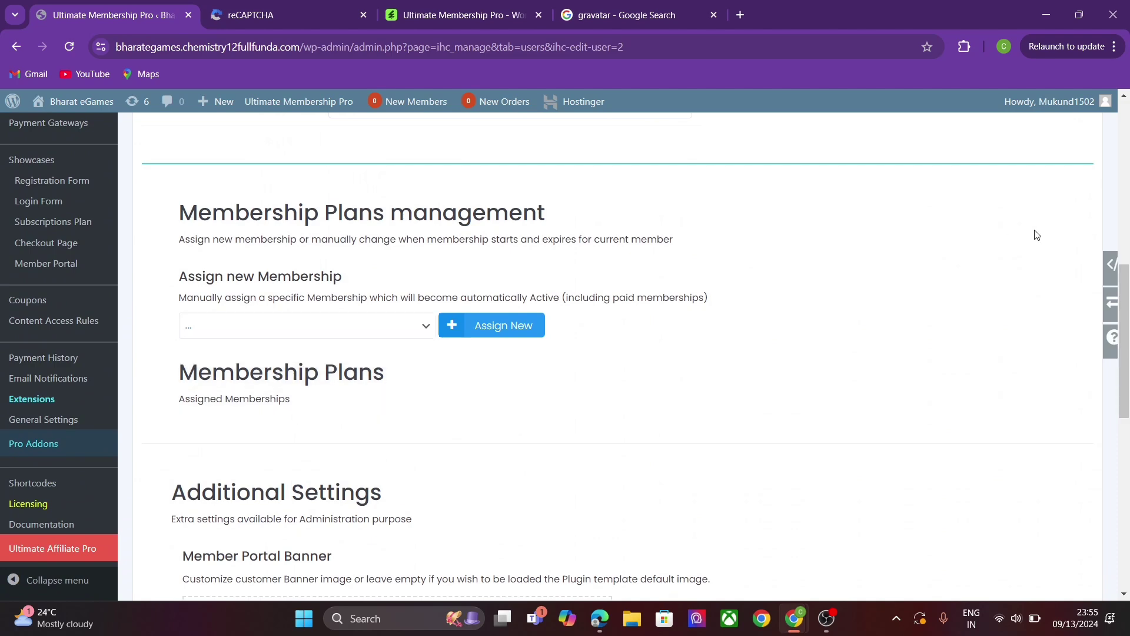
{"action": "scroll", "coordinate": [1122, 230], "scroll_direction": "up", "scroll_amount": 9}
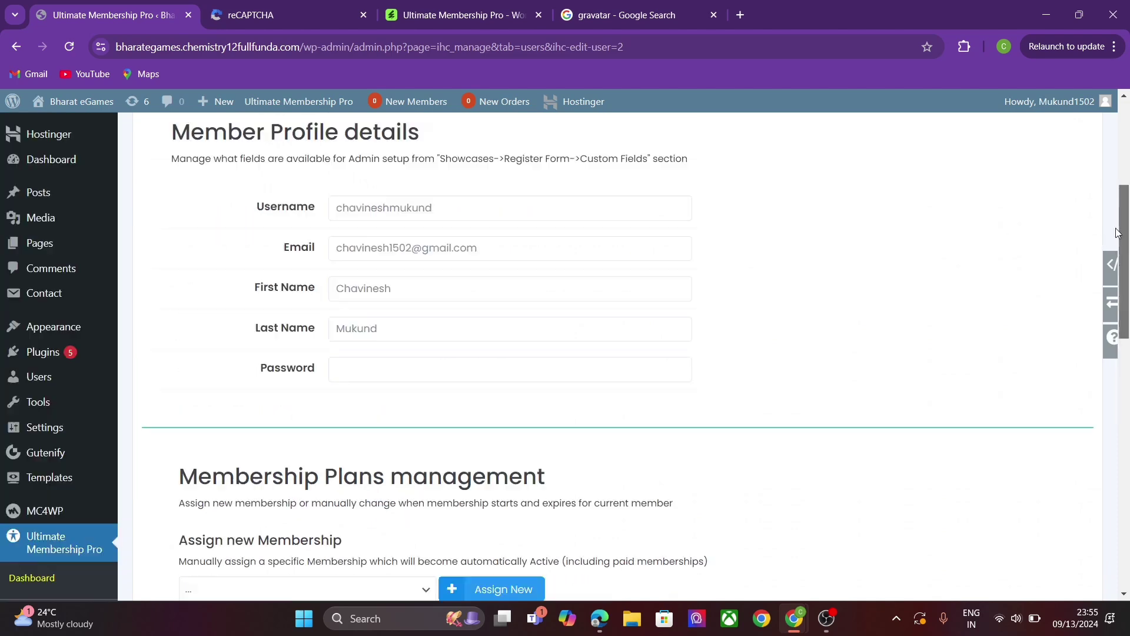
Step: Open the form for adding a new member, review its profile, membership and WordPress Role settings, and return to Manage Members
{"action": "left_click", "coordinate": [298, 171]}
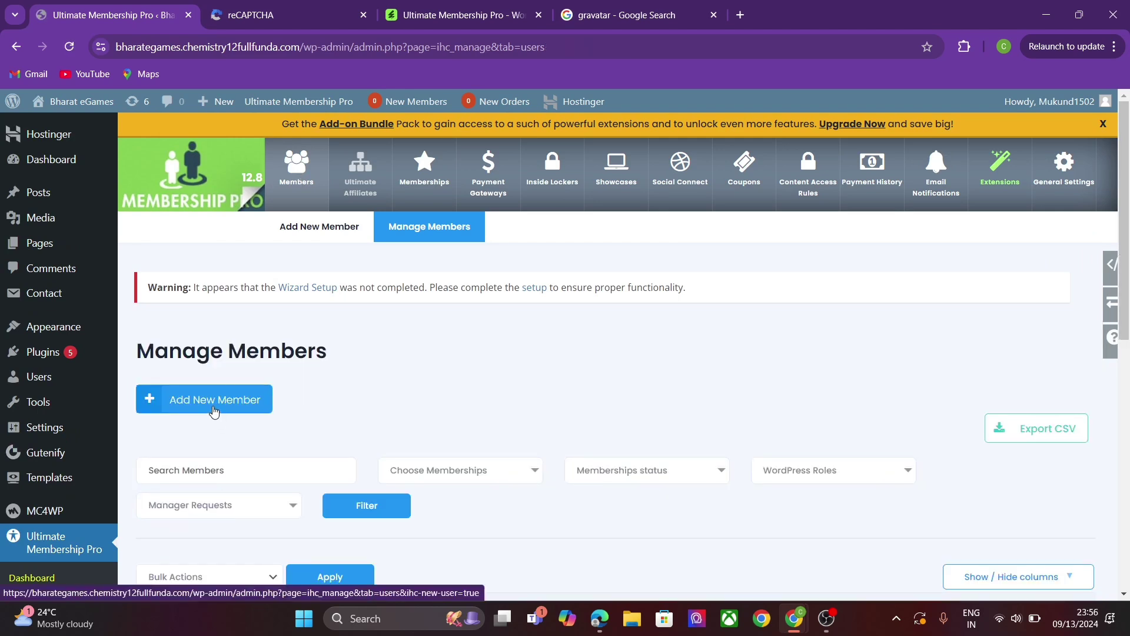
{"action": "left_click", "coordinate": [213, 412]}
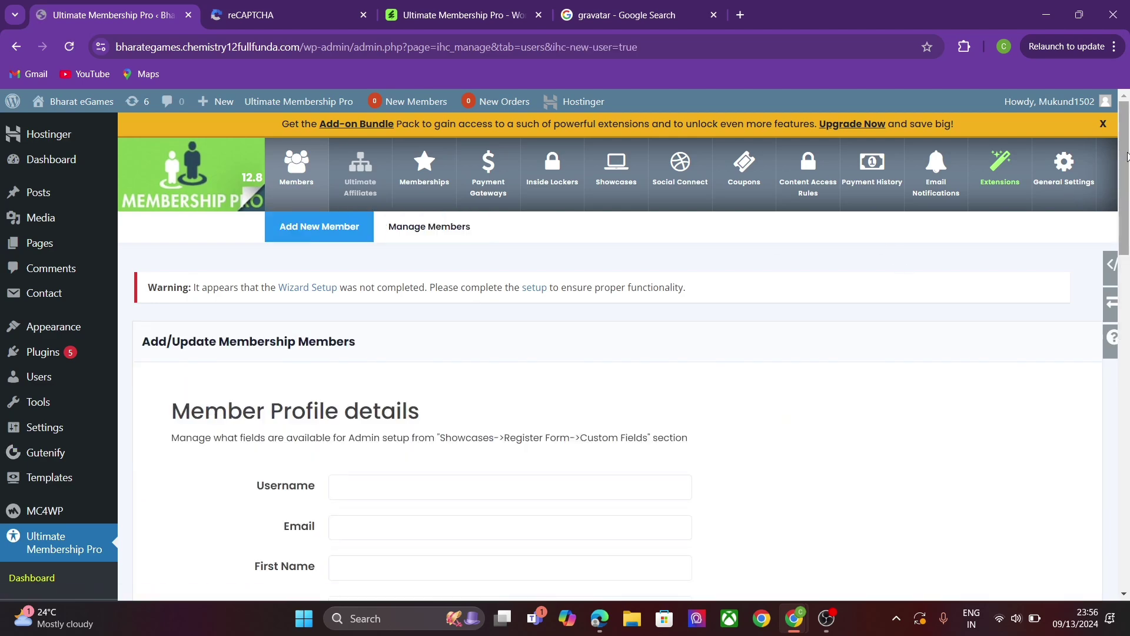
{"action": "left_click_drag", "start_coordinate": [1127, 156], "coordinate": [1127, 238]}
{"action": "scroll", "coordinate": [393, 294], "scroll_direction": "down", "scroll_amount": 4}
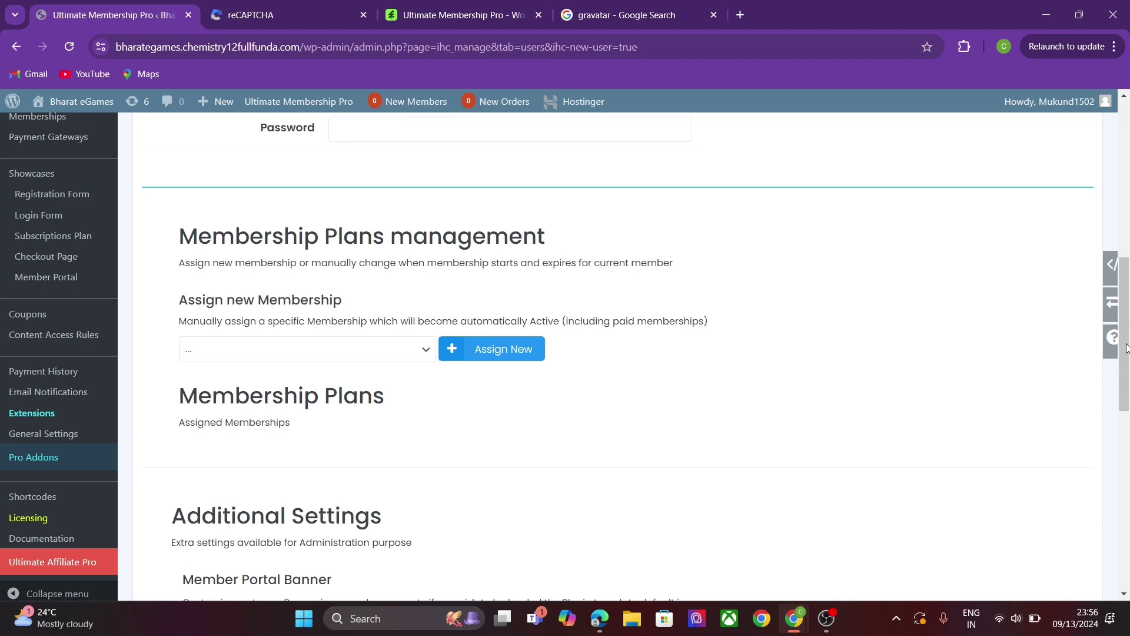
{"action": "left_click_drag", "start_coordinate": [1127, 350], "coordinate": [1127, 511]}
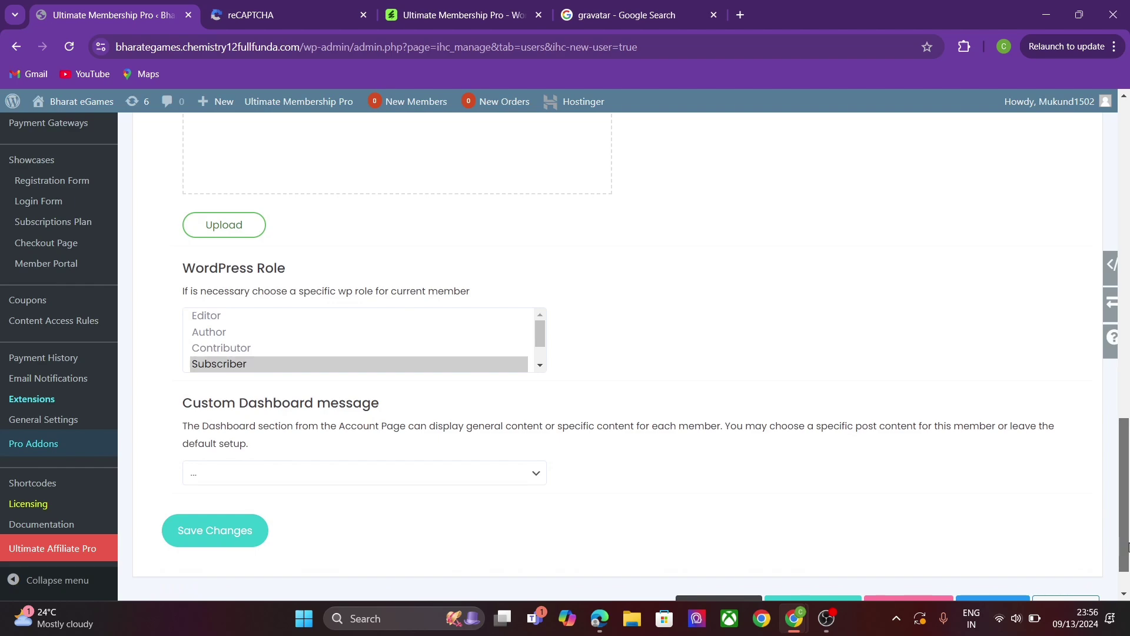
{"action": "left_click_drag", "start_coordinate": [1127, 548], "coordinate": [1127, 230]}
{"action": "left_click", "coordinate": [304, 170]}
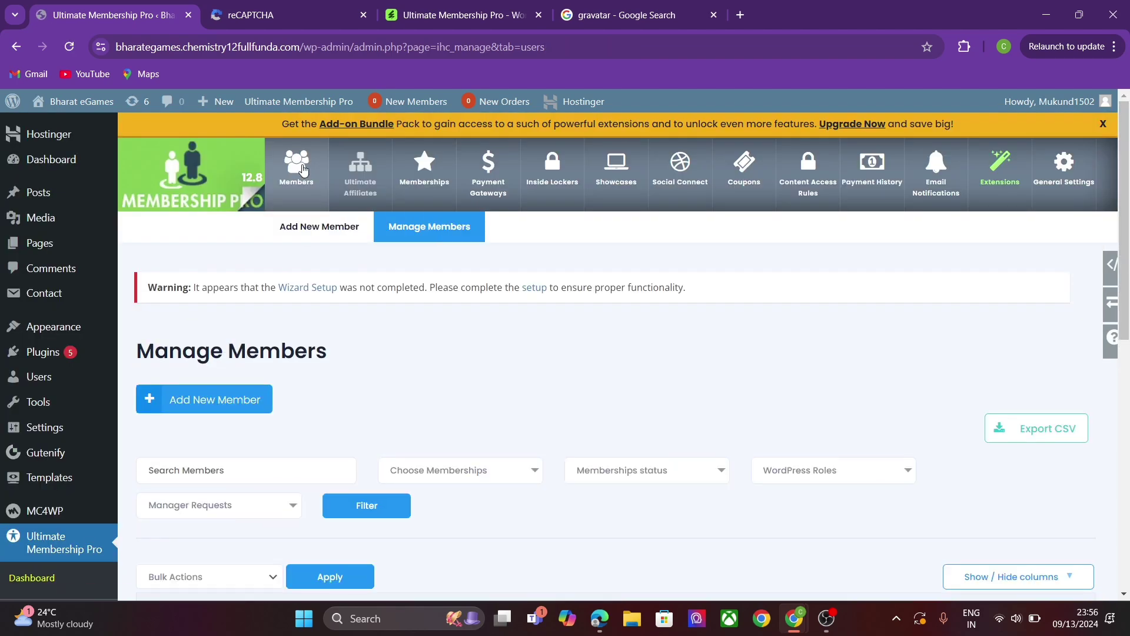
Step: View the Ultimate Affiliates page, and review the Manage Membership Plans page
{"action": "left_click", "coordinate": [370, 160]}
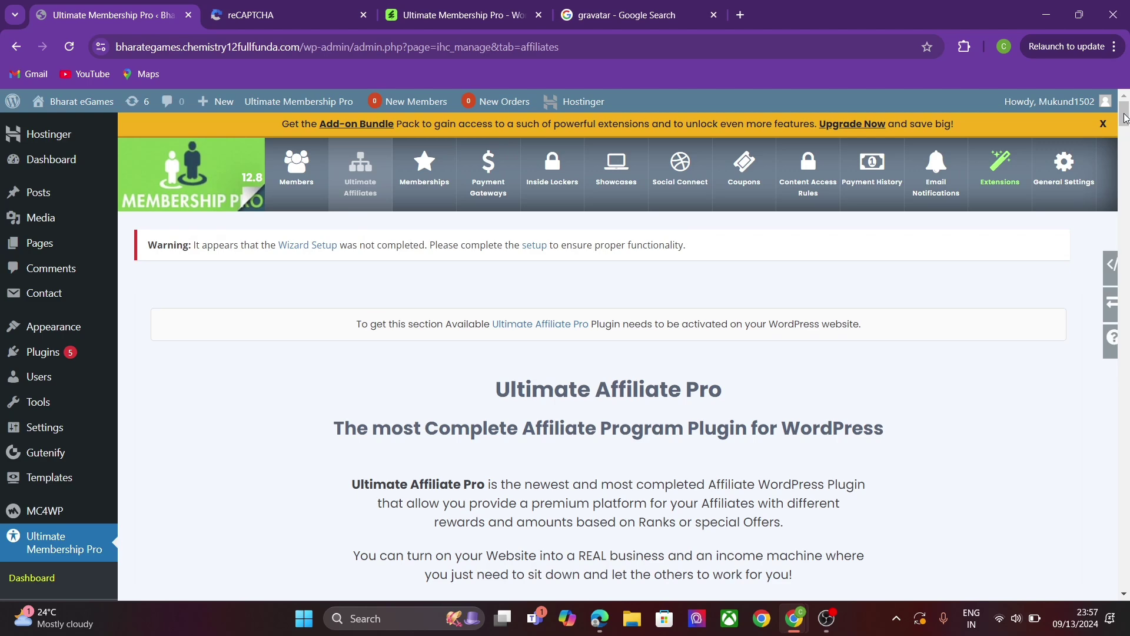
{"action": "left_click", "coordinate": [415, 182]}
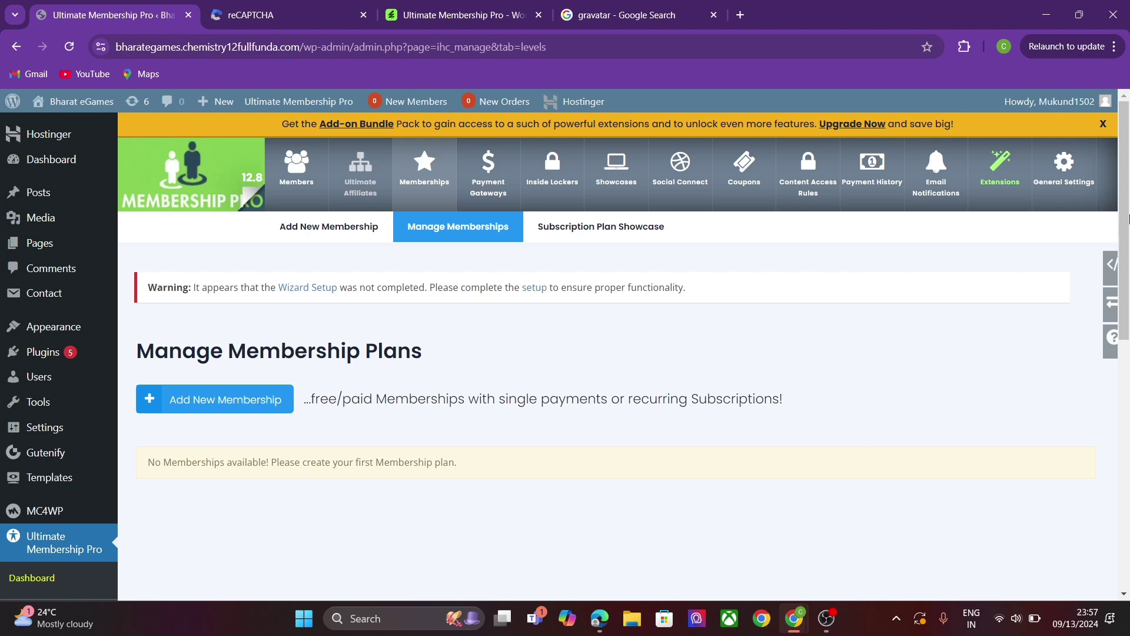
{"action": "left_click_drag", "start_coordinate": [1129, 216], "coordinate": [1125, 217]}
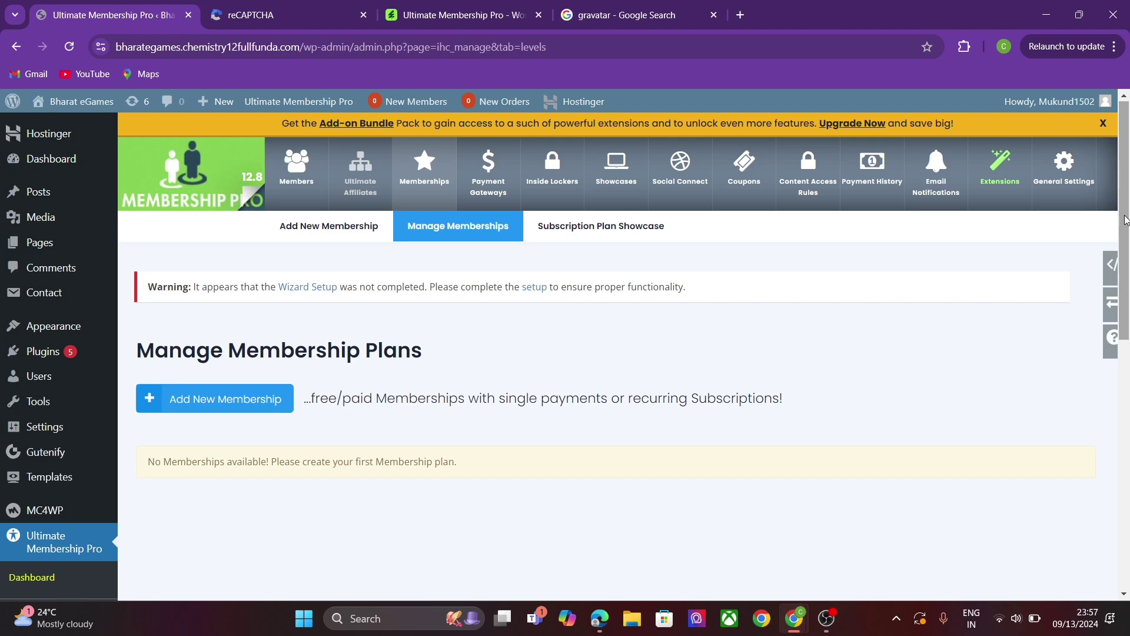
{"action": "left_click_drag", "start_coordinate": [1125, 220], "coordinate": [1126, 232]}
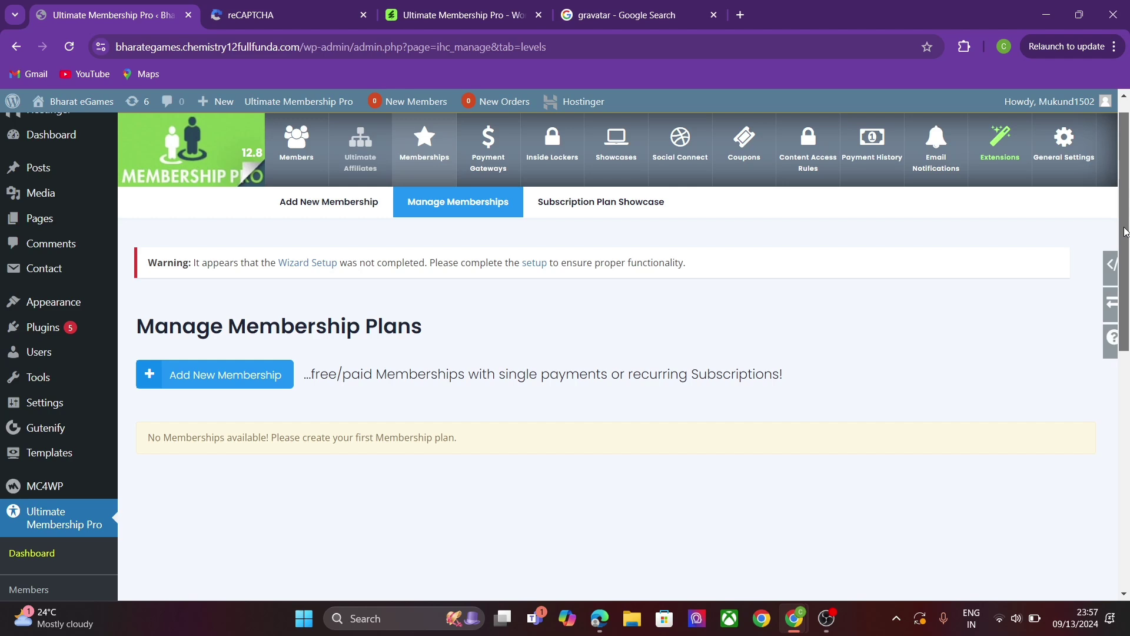
{"action": "left_click_drag", "start_coordinate": [1126, 232], "coordinate": [1125, 219]}
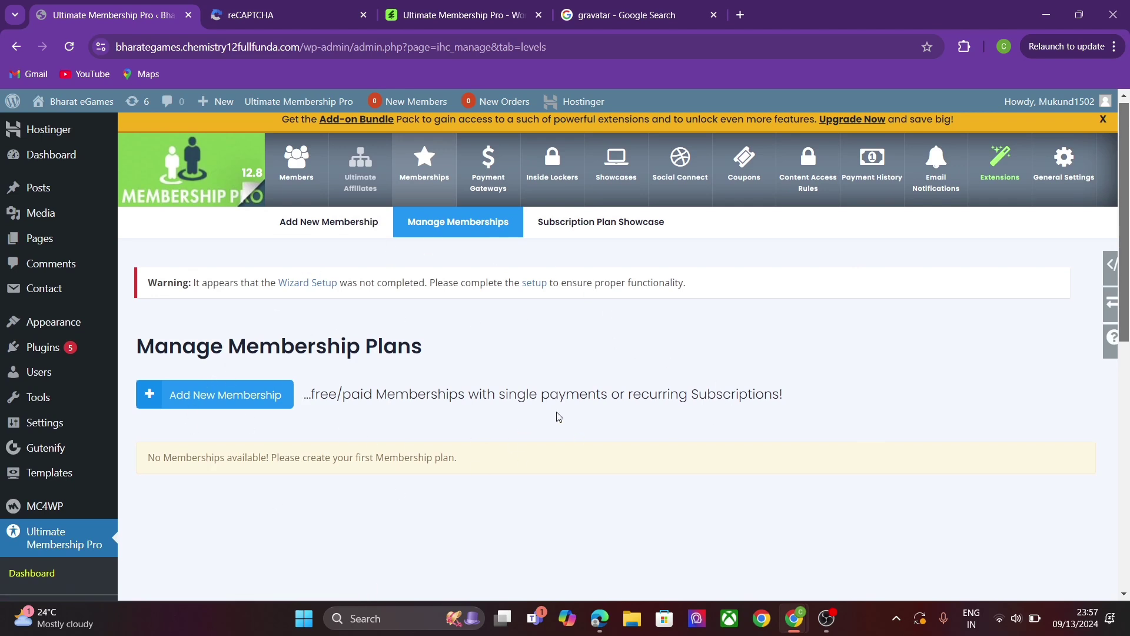
Step: Open the Subscription Plan Showcase and review its template and Custom CSS settings
{"action": "left_click", "coordinate": [578, 223]}
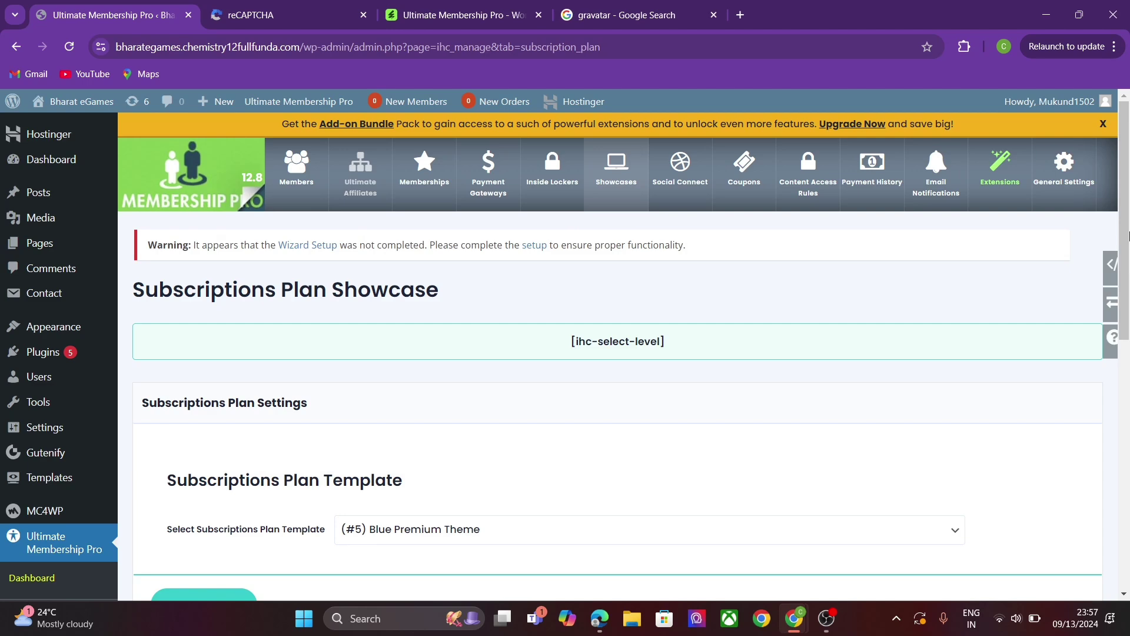
{"action": "left_click_drag", "start_coordinate": [1129, 236], "coordinate": [1129, 259]}
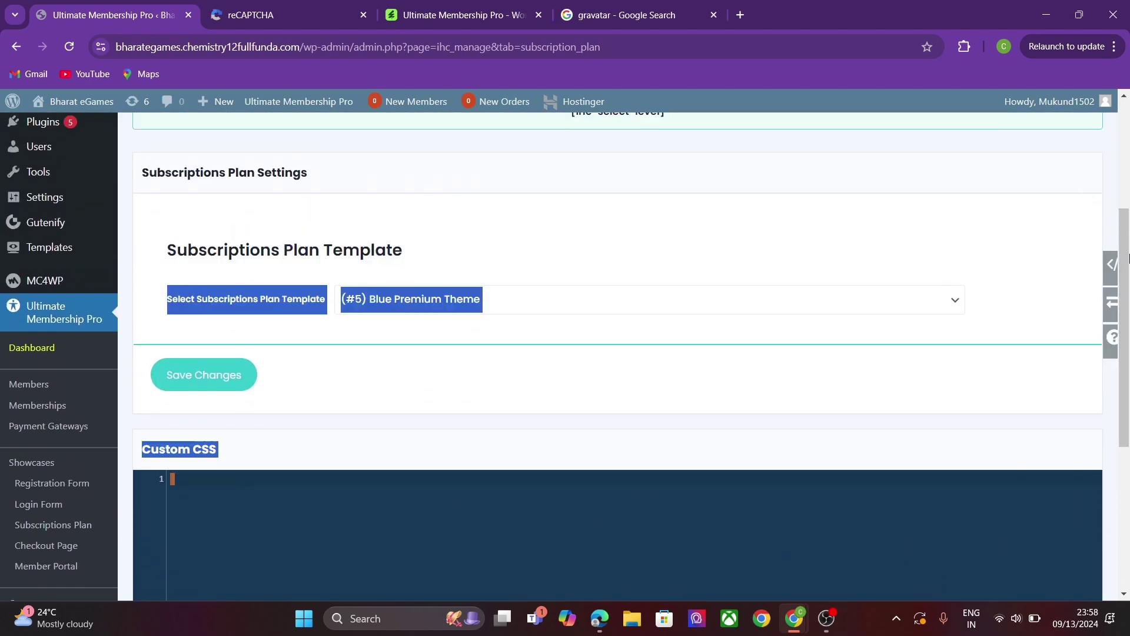
{"action": "scroll", "coordinate": [1129, 259], "scroll_direction": "up", "scroll_amount": 4}
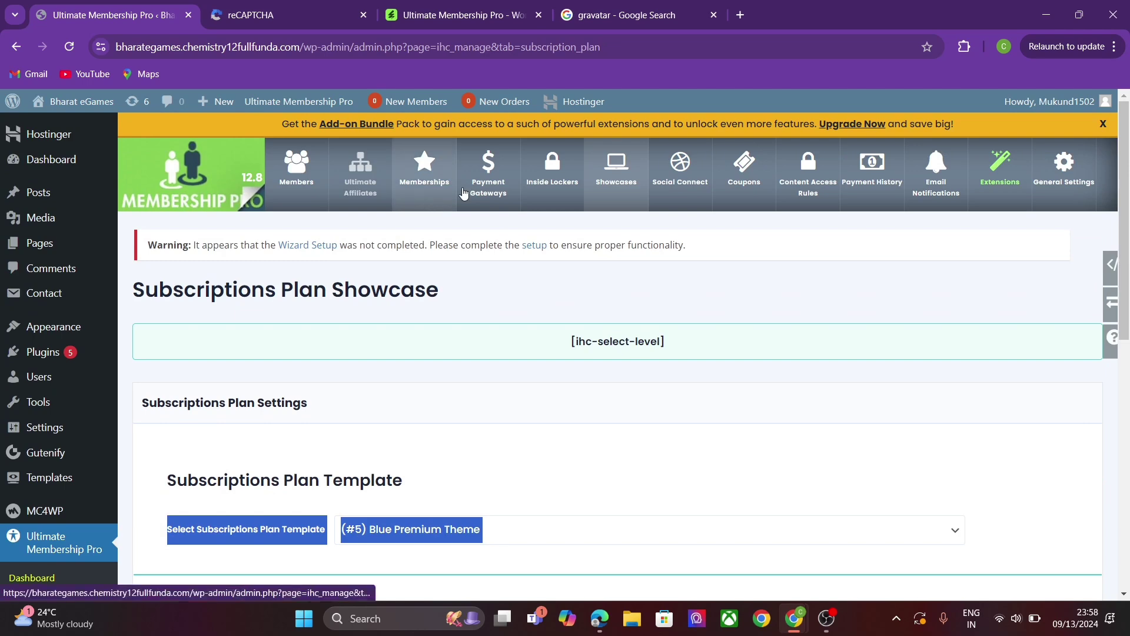
{"action": "left_click", "coordinate": [352, 183]}
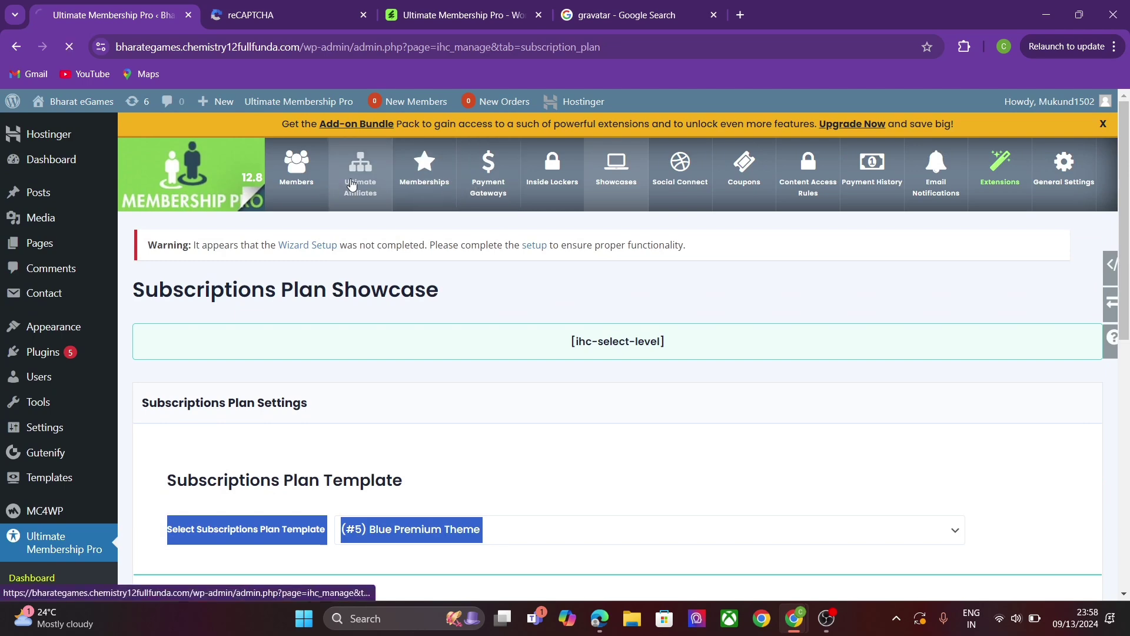
Step: Start a new membership plan and enter VVIP MEMBERSHIP as the Membership Name
{"action": "left_click", "coordinate": [409, 177]}
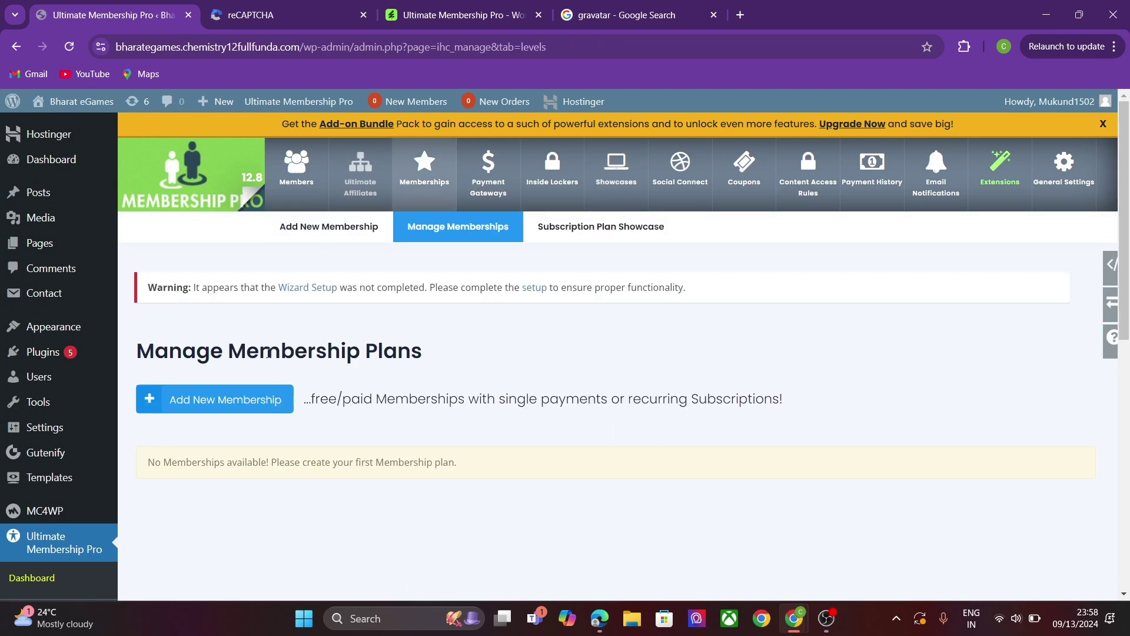
{"action": "left_click", "coordinate": [258, 408]}
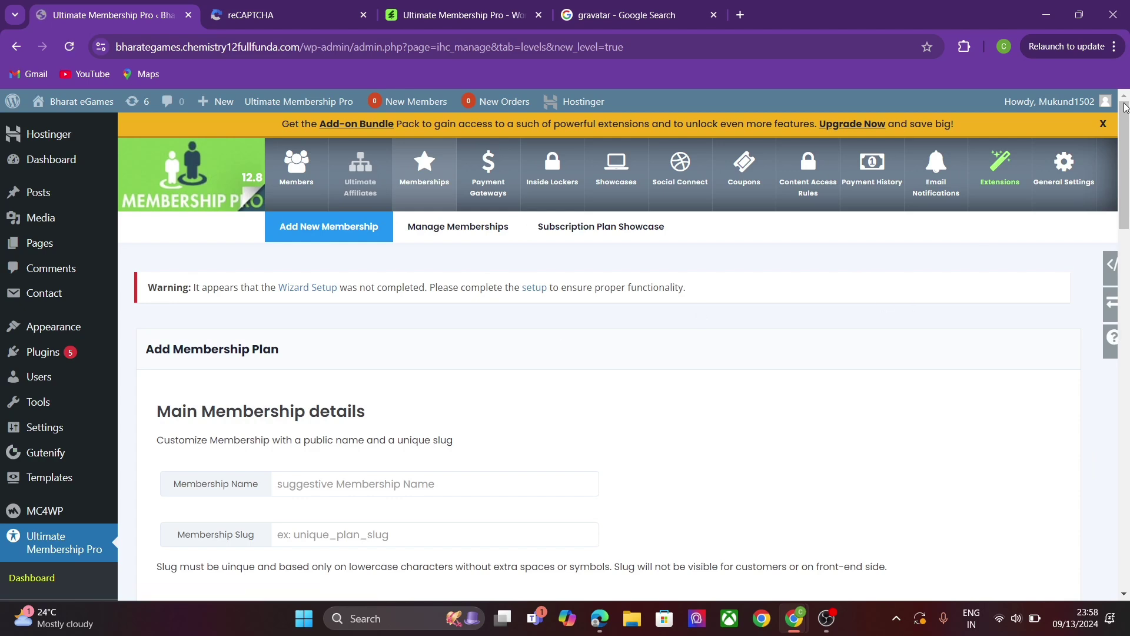
{"action": "scroll", "coordinate": [365, 333], "scroll_direction": "down", "scroll_amount": 4}
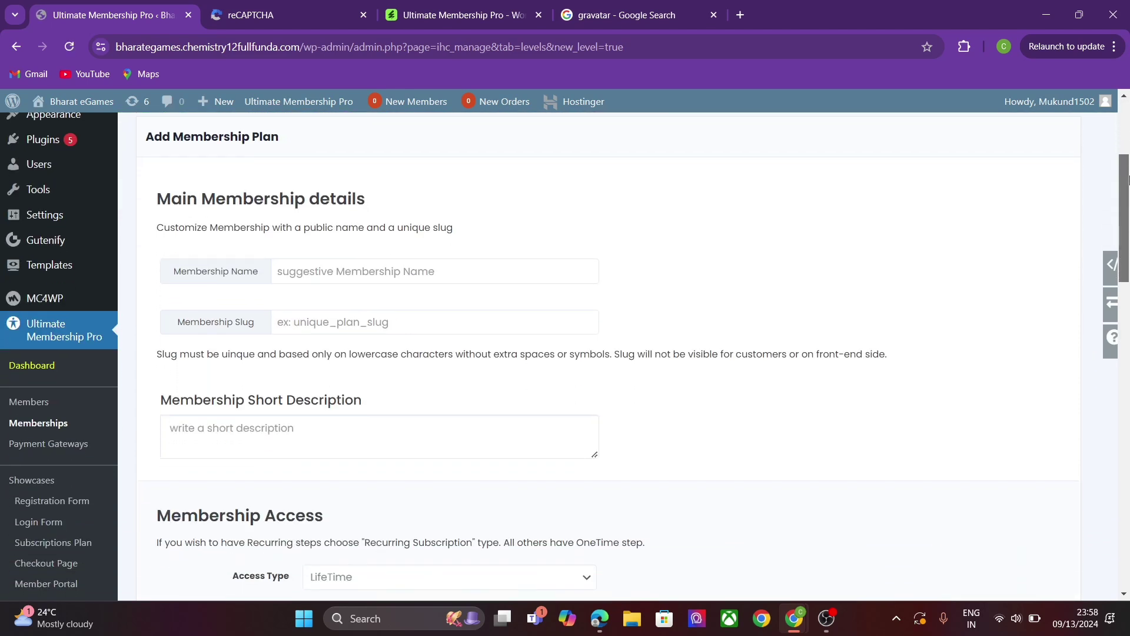
{"action": "left_click", "coordinate": [309, 272]}
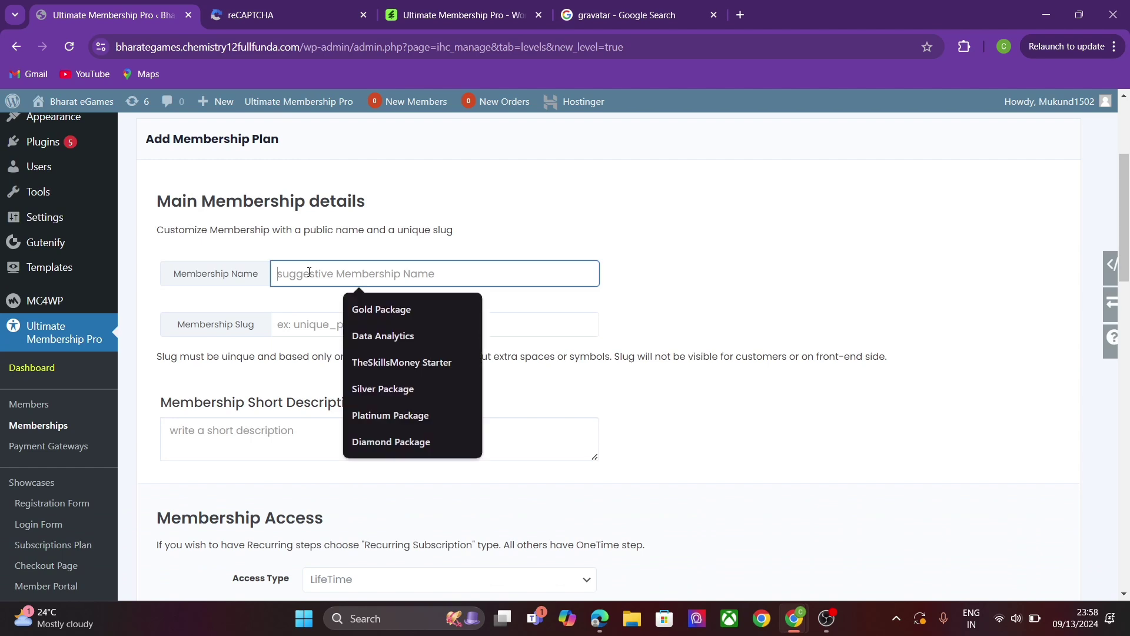
{"action": "type", "text": "VV"}
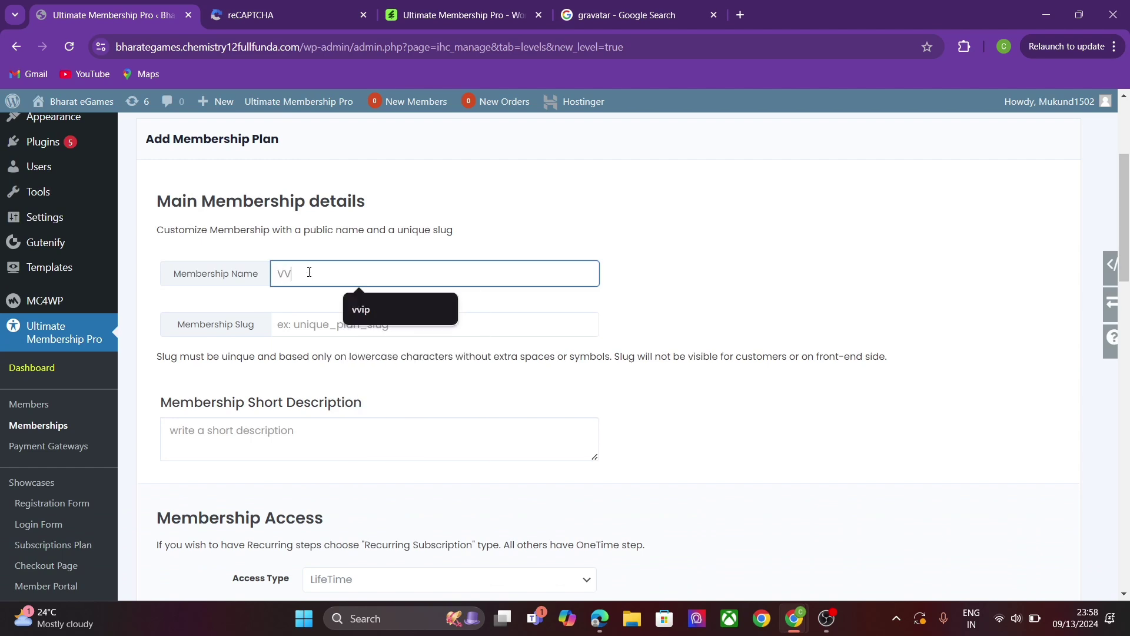
{"action": "type", "text": "IP ME"}
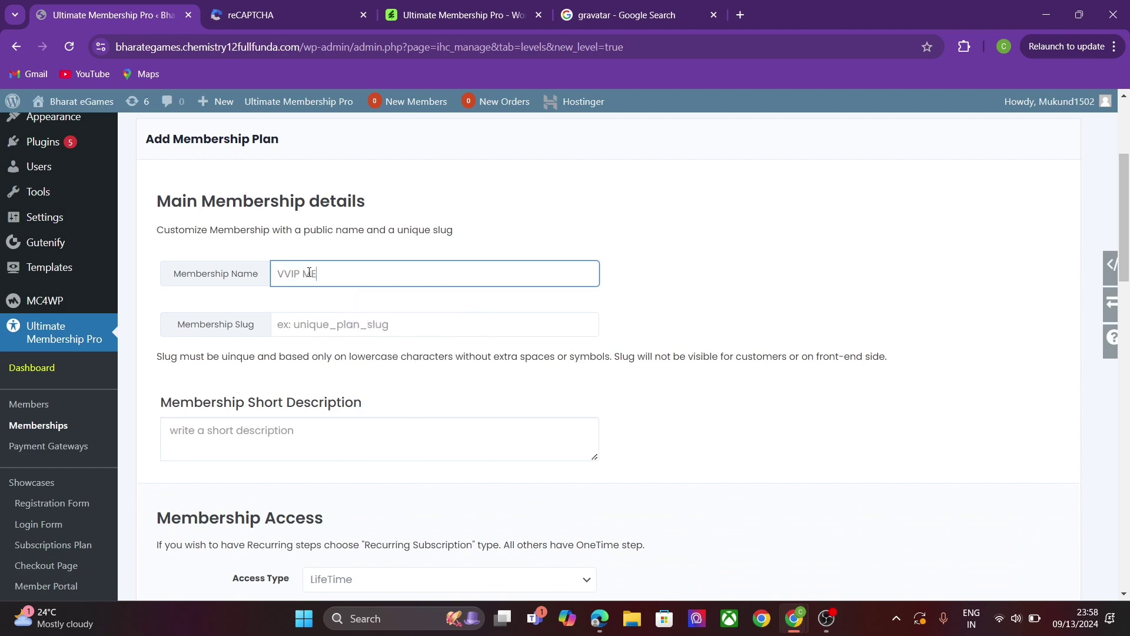
{"action": "type", "text": "MBERSHIP"}
Step: Check the slug in the plugin's CodeCanyon page URL as an example, and enter vvip-membership as the Membership Slug
{"action": "left_click", "coordinate": [312, 323]}
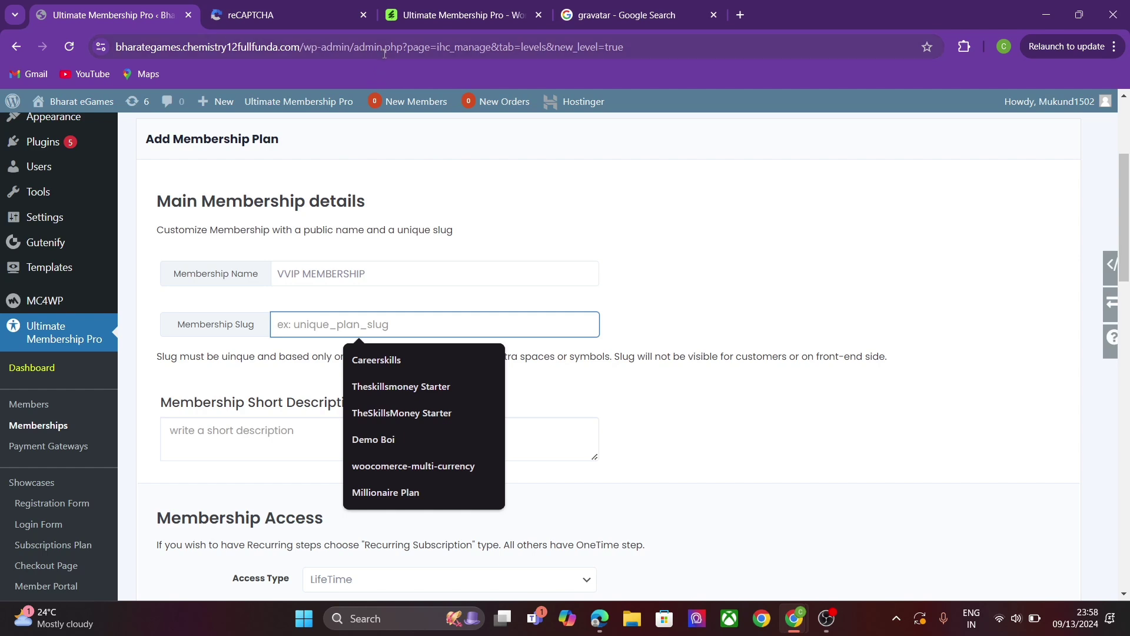
{"action": "left_click", "coordinate": [427, 7]}
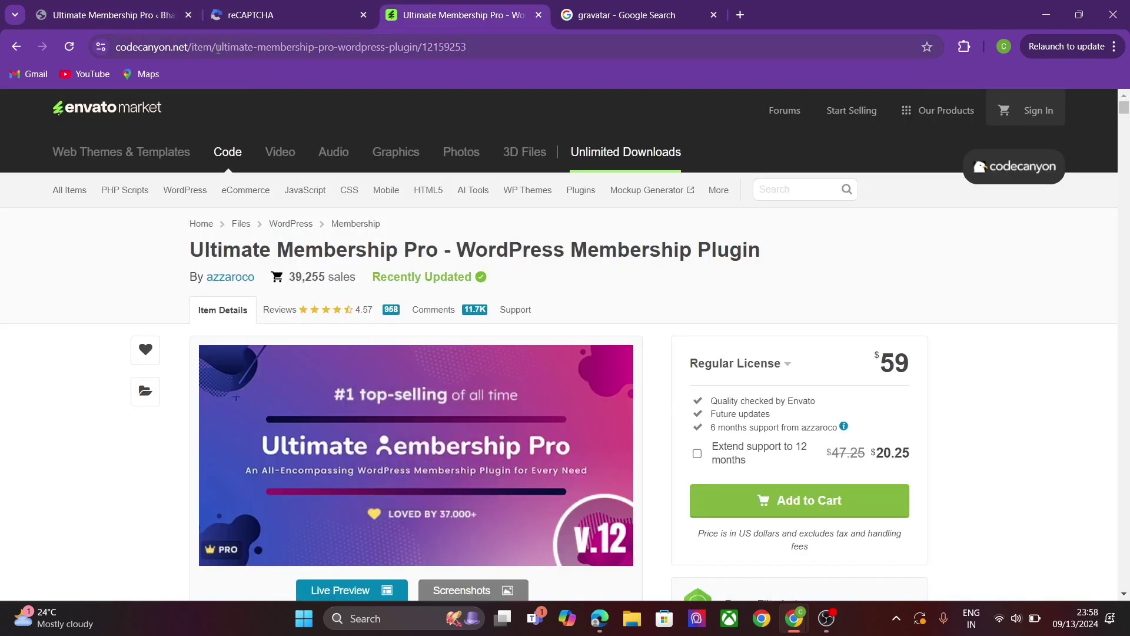
{"action": "left_click_drag", "start_coordinate": [216, 47], "coordinate": [416, 47]}
{"action": "left_click", "coordinate": [149, 7]}
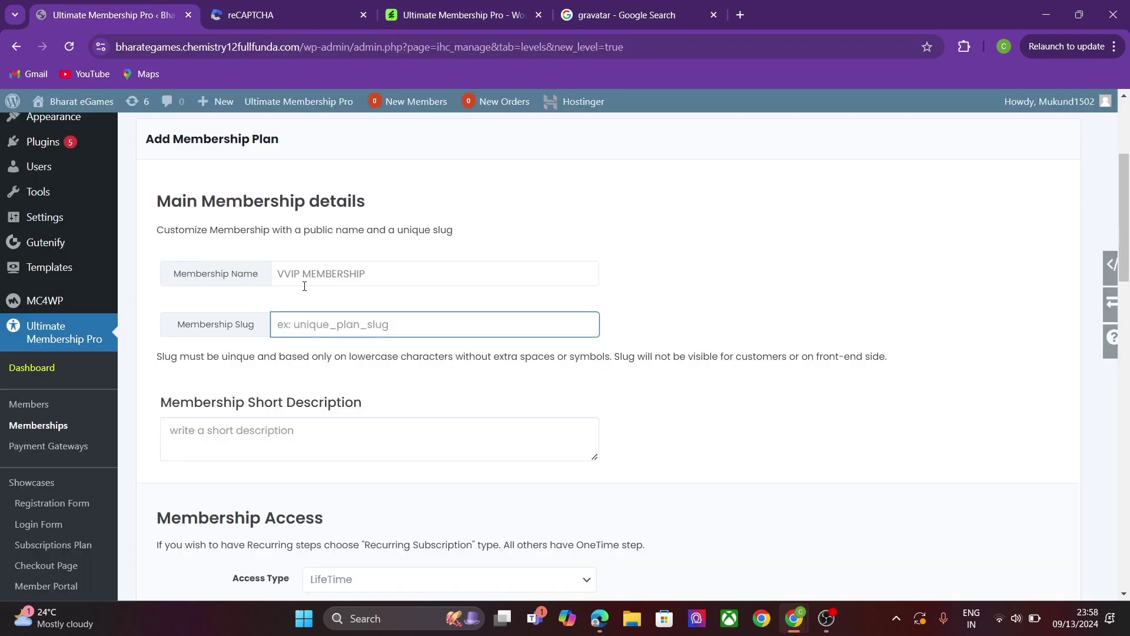
{"action": "left_click", "coordinate": [352, 325]}
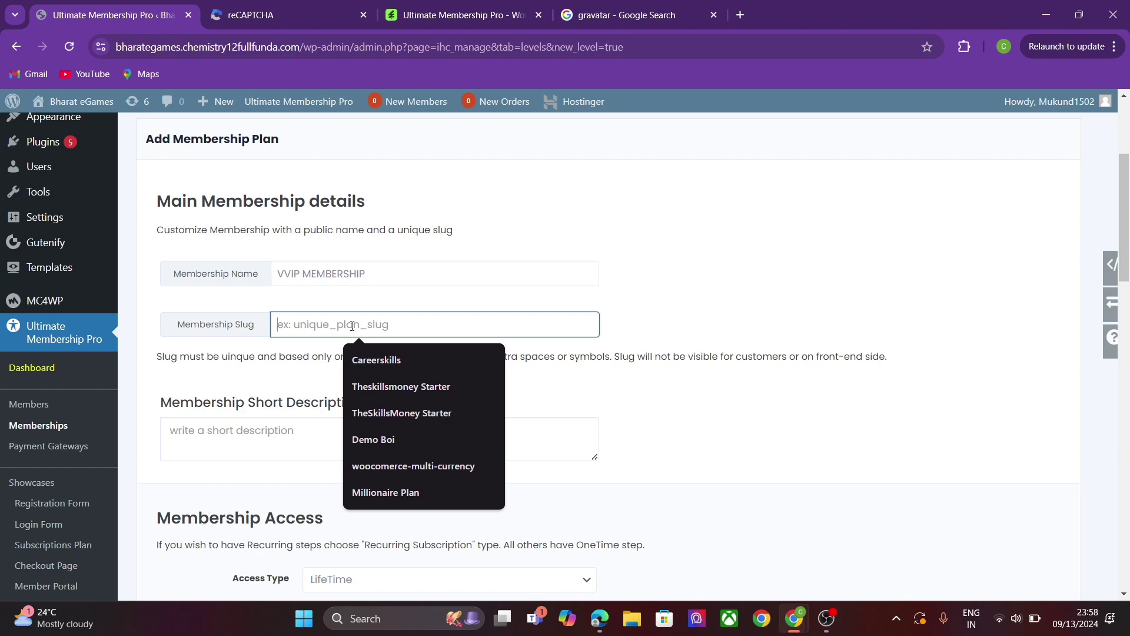
{"action": "type", "text": "vvip-"}
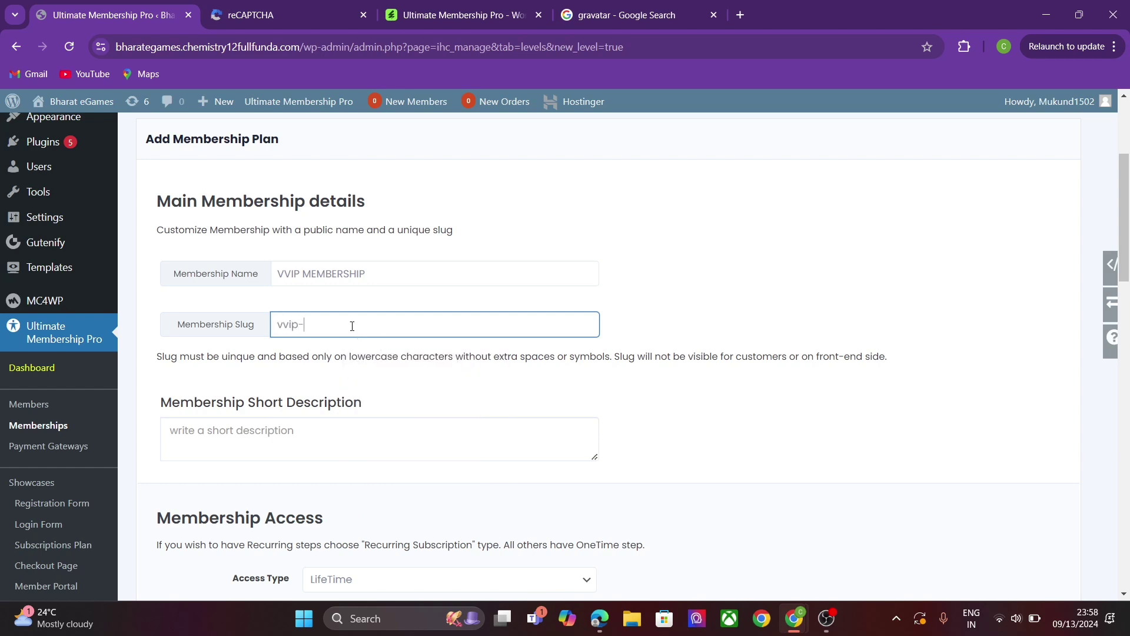
{"action": "type", "text": "membership"}
Step: Copy the note text under the Membership Slug field and paste it as the Membership Short Description
{"action": "left_click_drag", "start_coordinate": [1126, 218], "coordinate": [1127, 263]}
{"action": "left_click", "coordinate": [427, 258]}
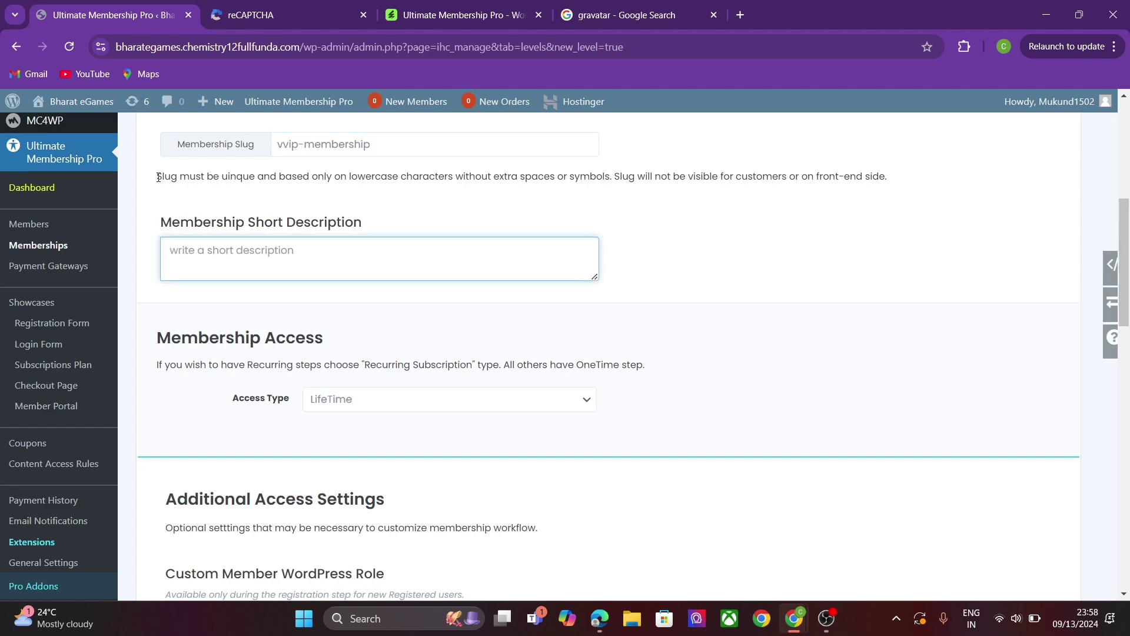
{"action": "left_click_drag", "start_coordinate": [157, 176], "coordinate": [913, 177]}
{"action": "key", "text": "ctrl+c"}
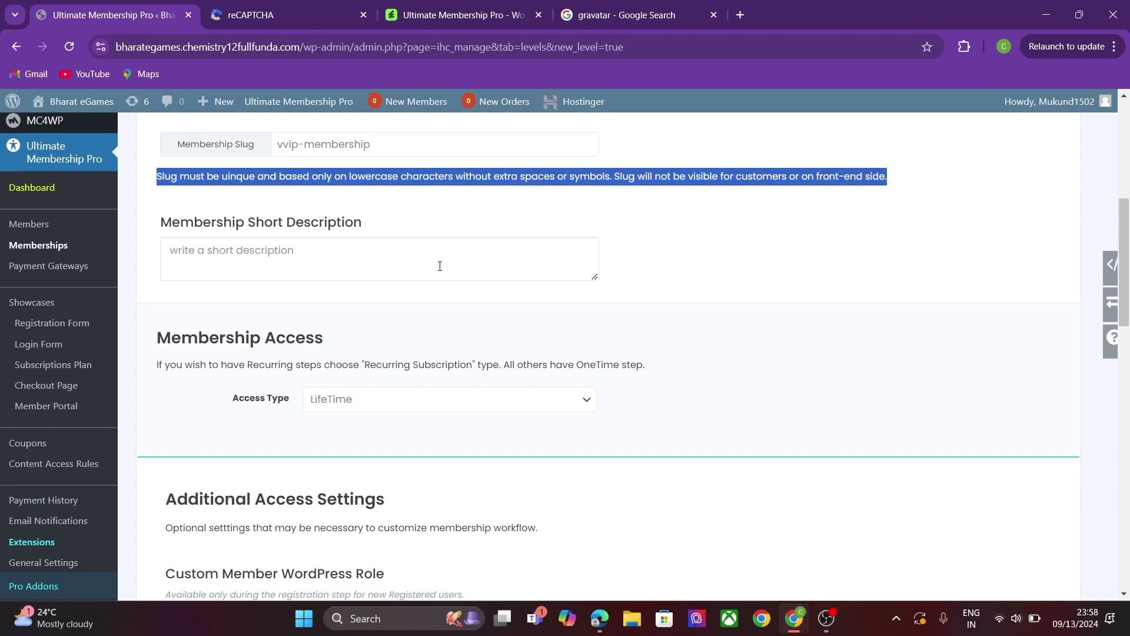
{"action": "left_click", "coordinate": [439, 265]}
{"action": "key", "text": "ctrl+v"}
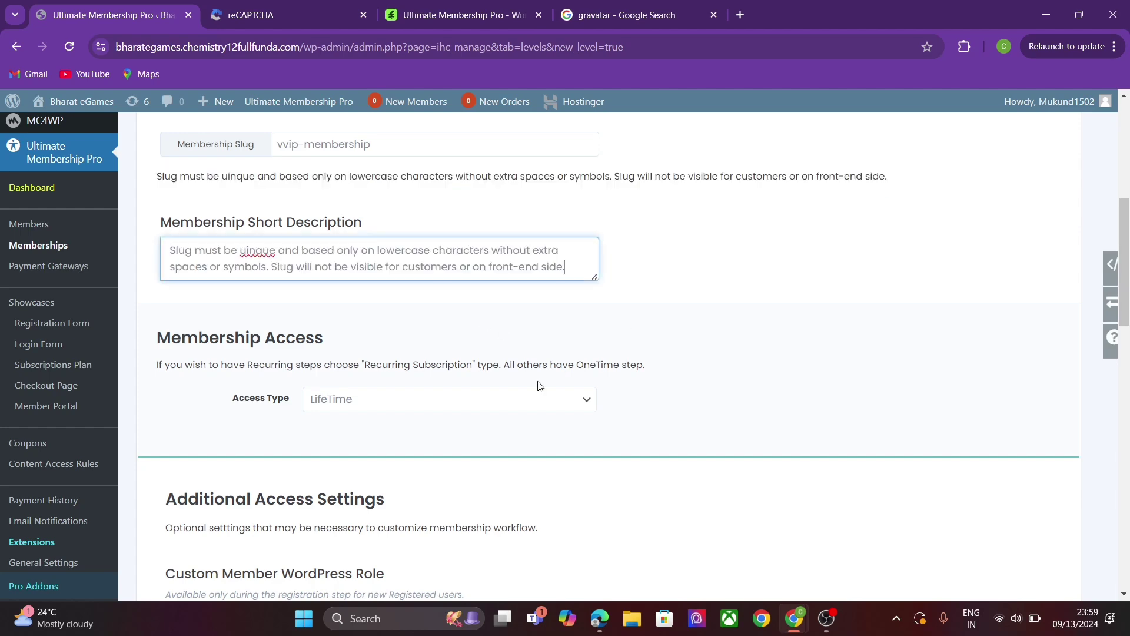
Step: Try the Limited Time access type, then set the Access Type to Recurring Subscription with a Subscription Cycle of 30
{"action": "scroll", "coordinate": [1128, 287], "scroll_direction": "down", "scroll_amount": 3}
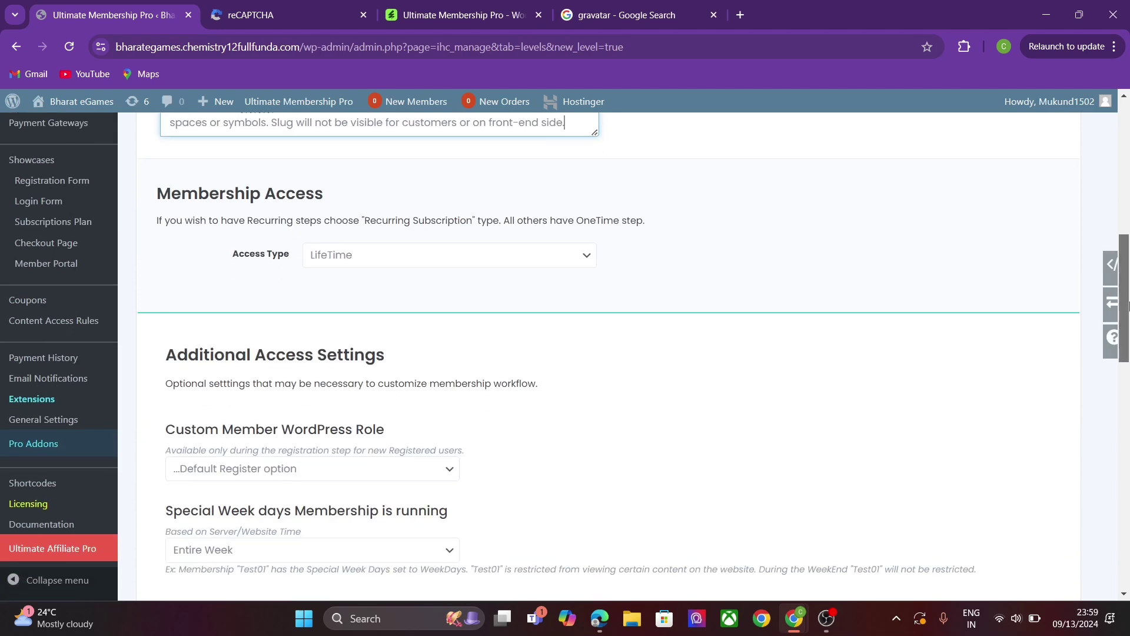
{"action": "left_click", "coordinate": [479, 261]}
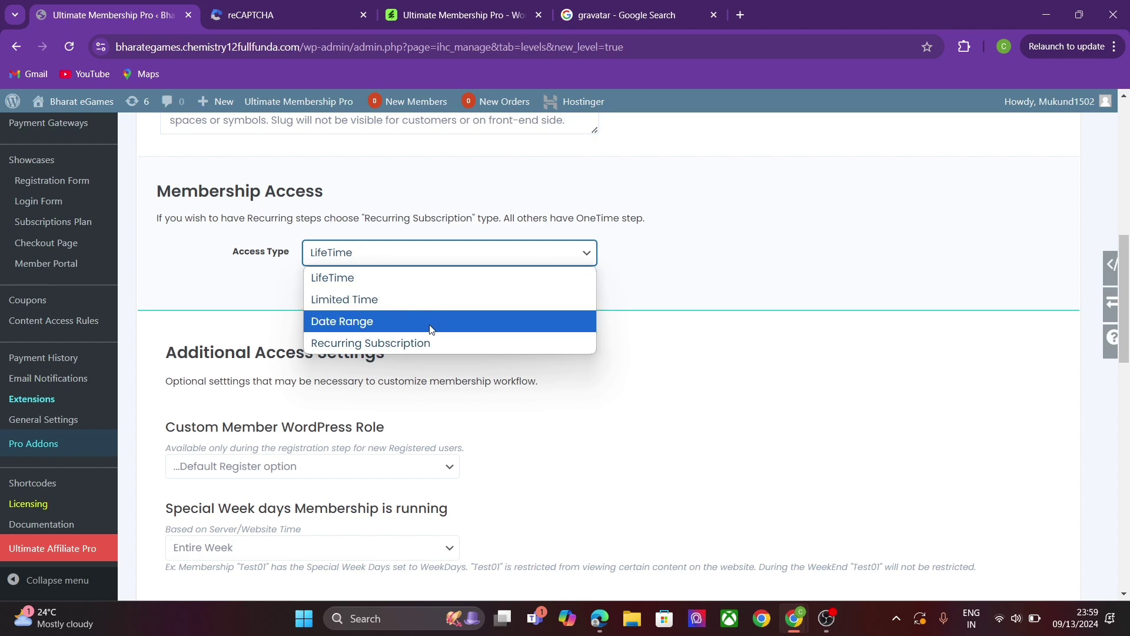
{"action": "left_click", "coordinate": [430, 341]}
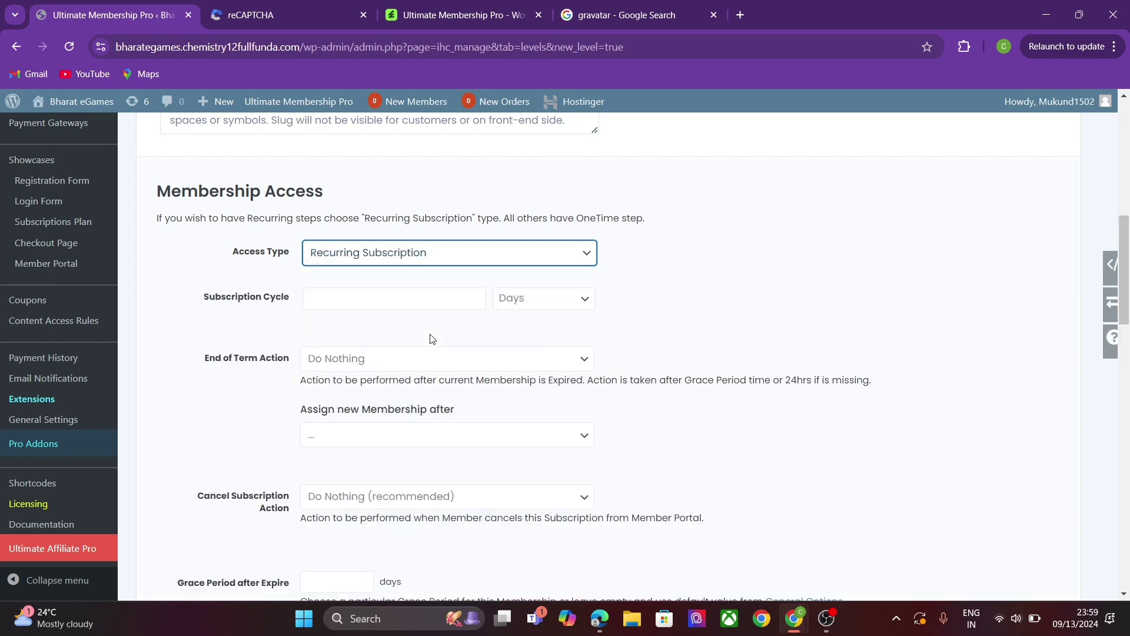
{"action": "left_click", "coordinate": [428, 252]}
{"action": "left_click", "coordinate": [392, 298]}
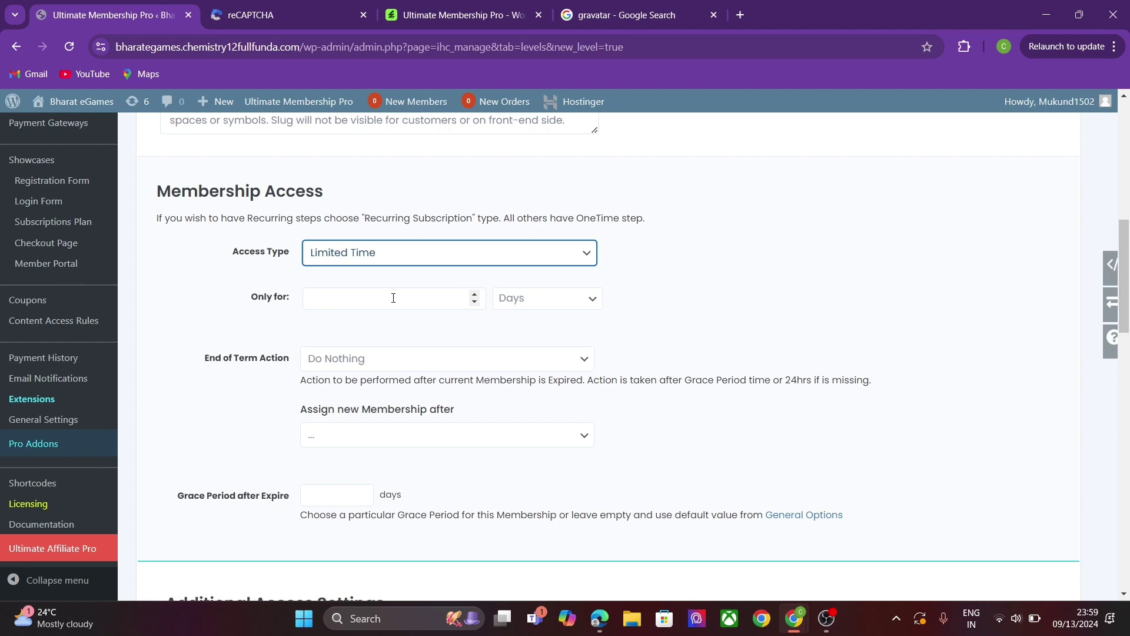
{"action": "left_click", "coordinate": [386, 255]}
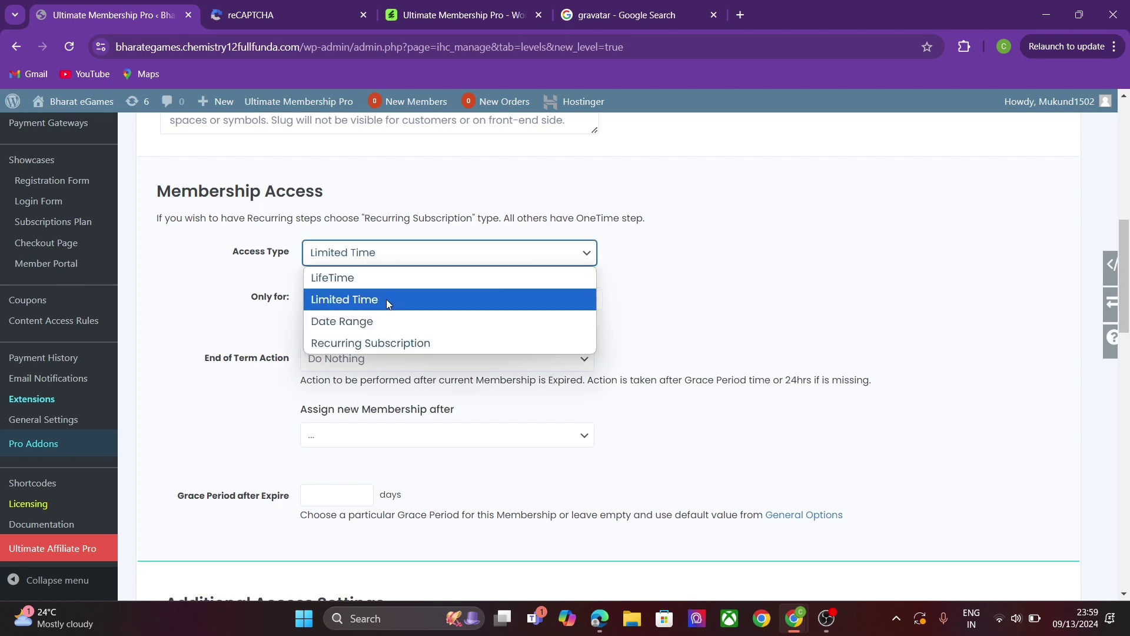
{"action": "left_click", "coordinate": [386, 341]}
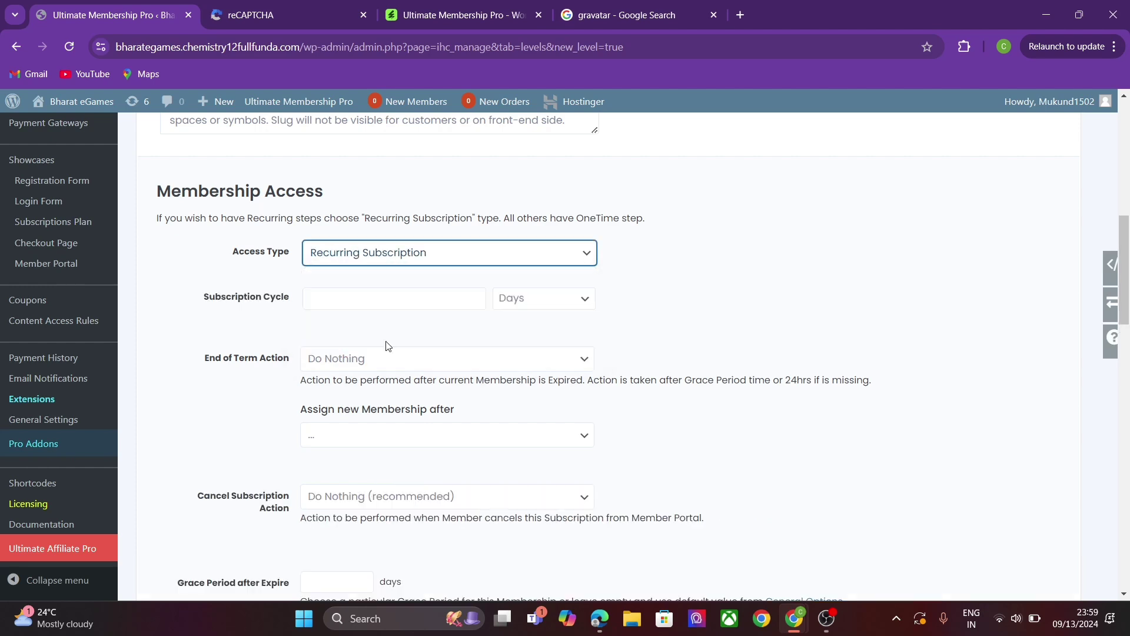
{"action": "left_click", "coordinate": [377, 301]}
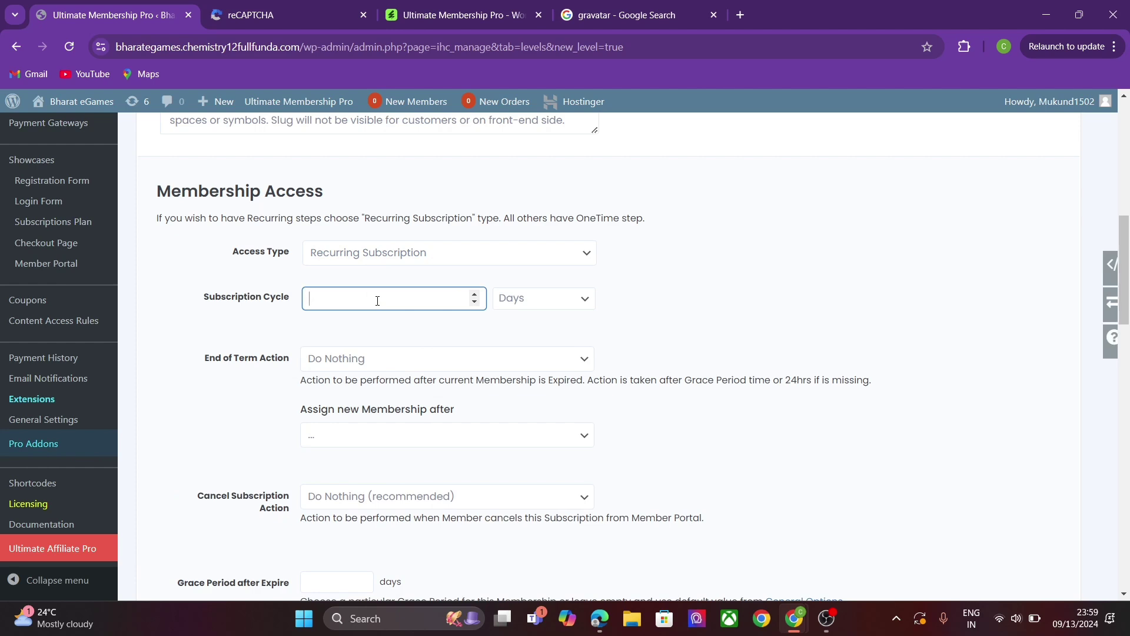
{"action": "type", "text": "30"}
Step: Preview the options of the Limited Time and Date Range access types, and return to Recurring Subscription
{"action": "left_click", "coordinate": [366, 254]}
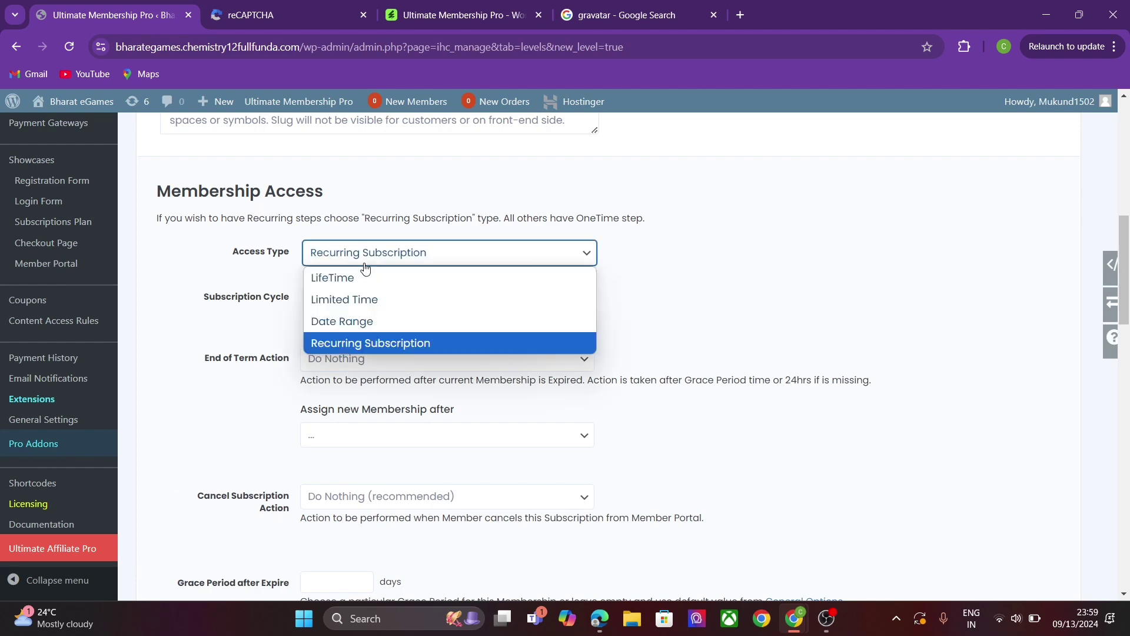
{"action": "left_click", "coordinate": [373, 299]}
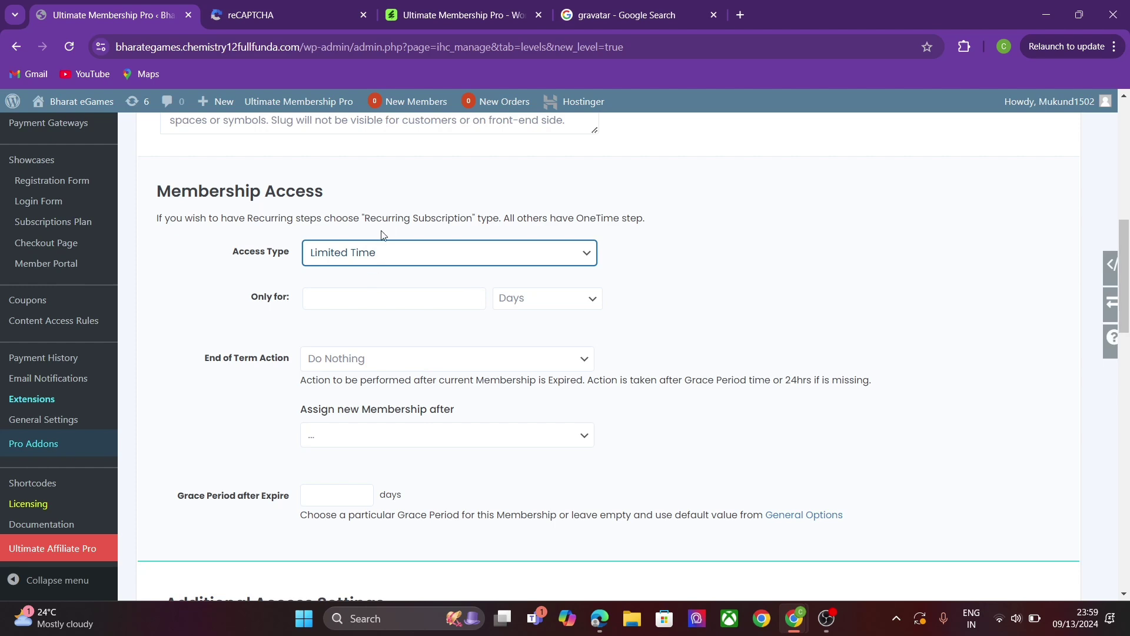
{"action": "left_click", "coordinate": [386, 250]}
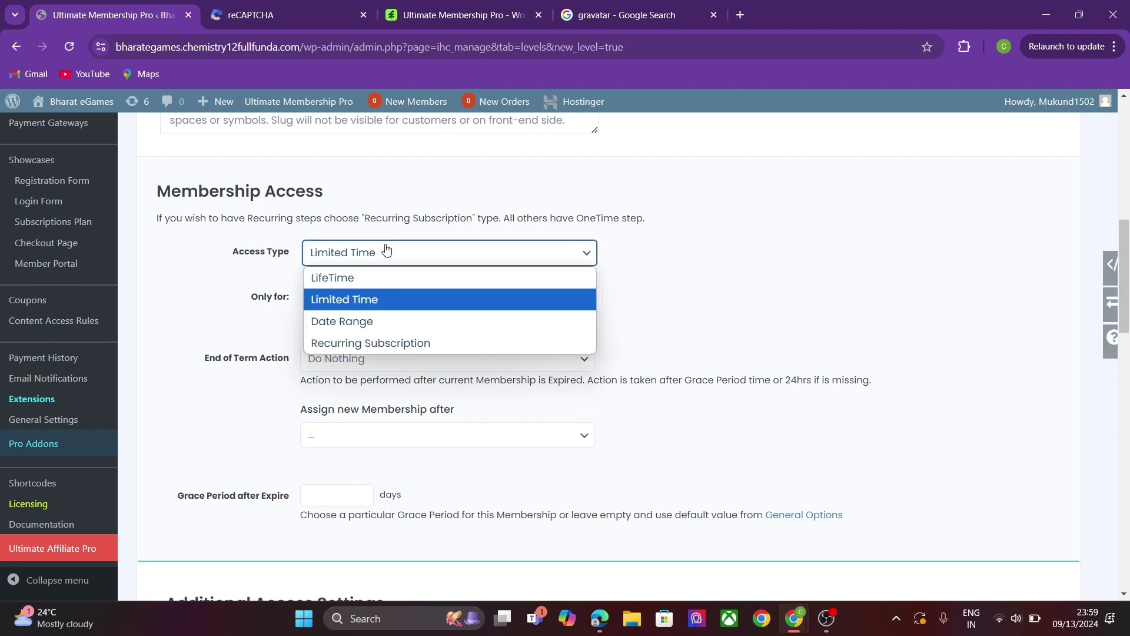
{"action": "left_click", "coordinate": [372, 322]}
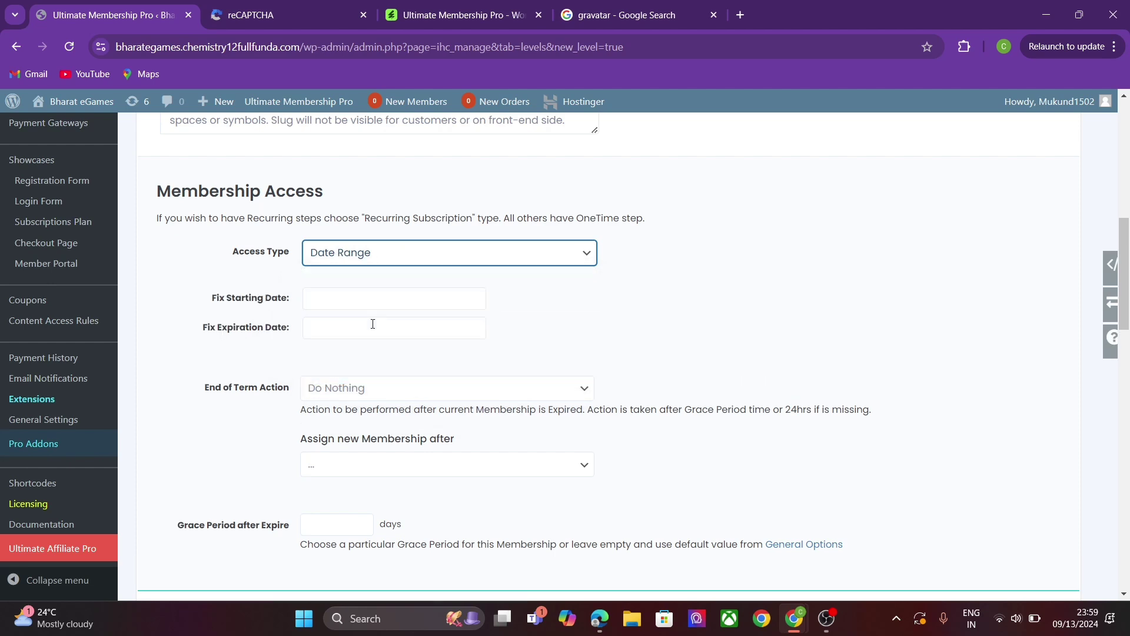
{"action": "left_click", "coordinate": [353, 260]}
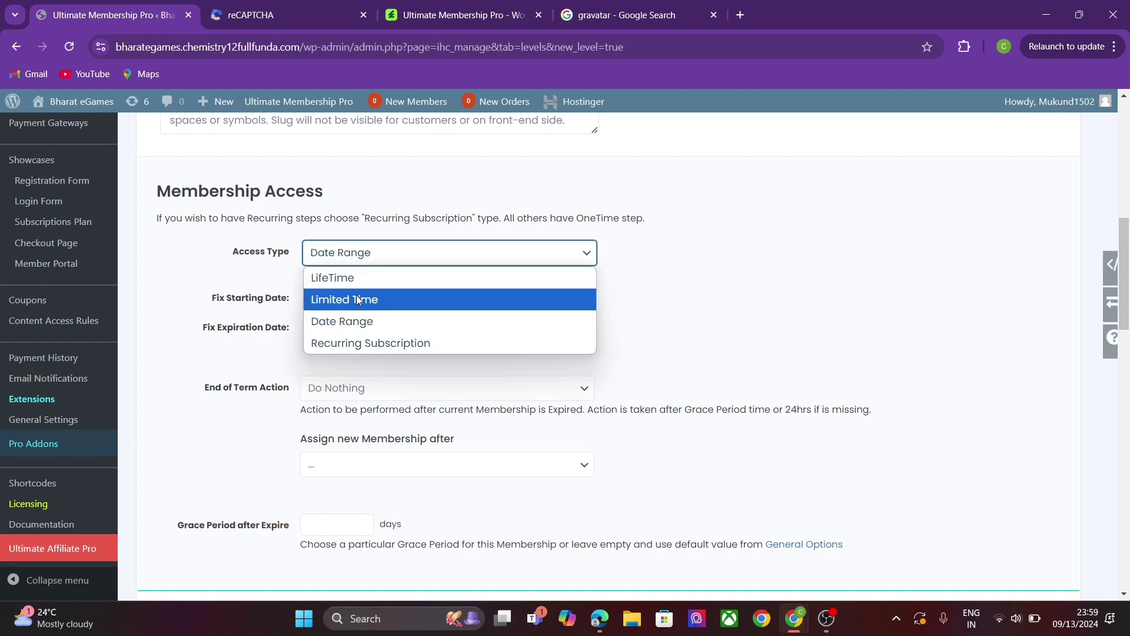
{"action": "left_click", "coordinate": [369, 344]}
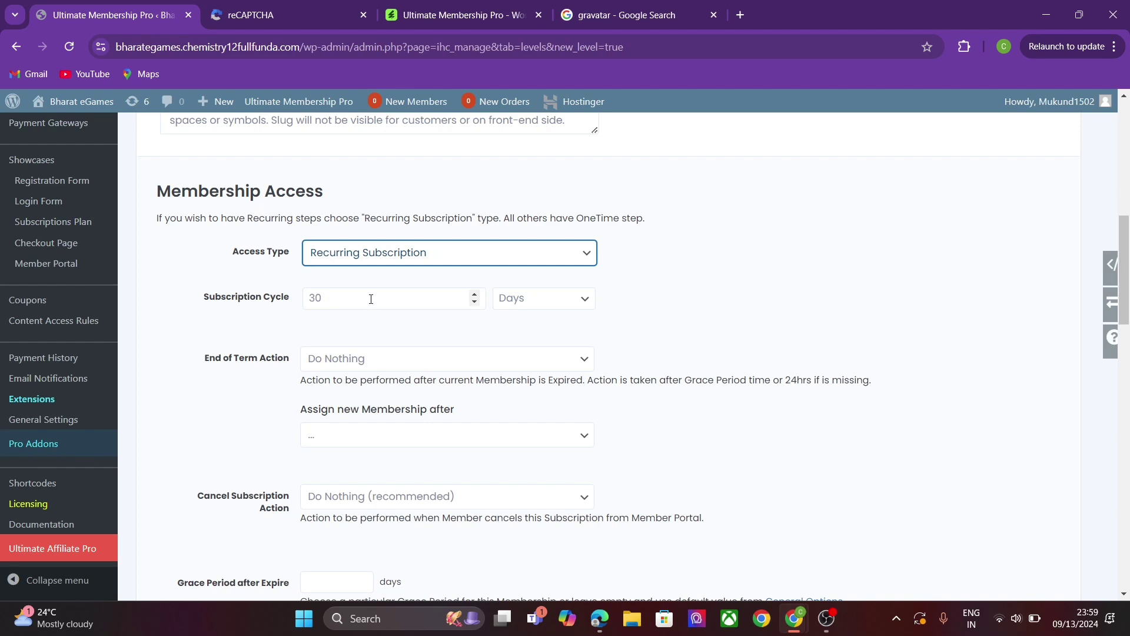
Step: Choose Days as the Subscription Cycle unit and set the End of Term Action to Remove this Membership from Member
{"action": "left_click", "coordinate": [521, 301]}
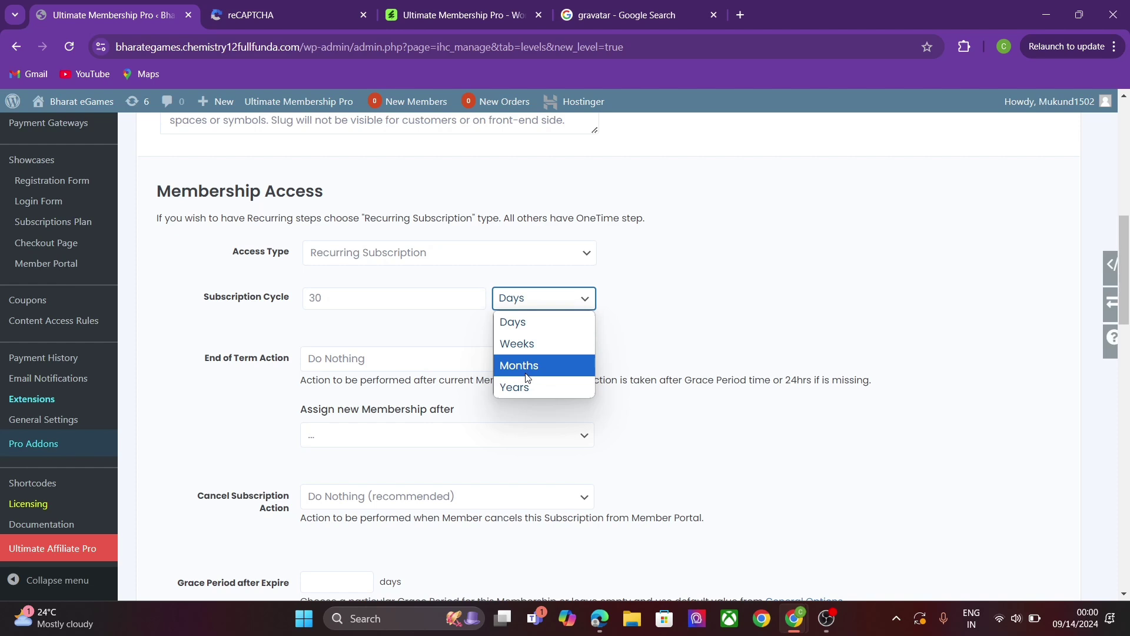
{"action": "left_click", "coordinate": [512, 330]}
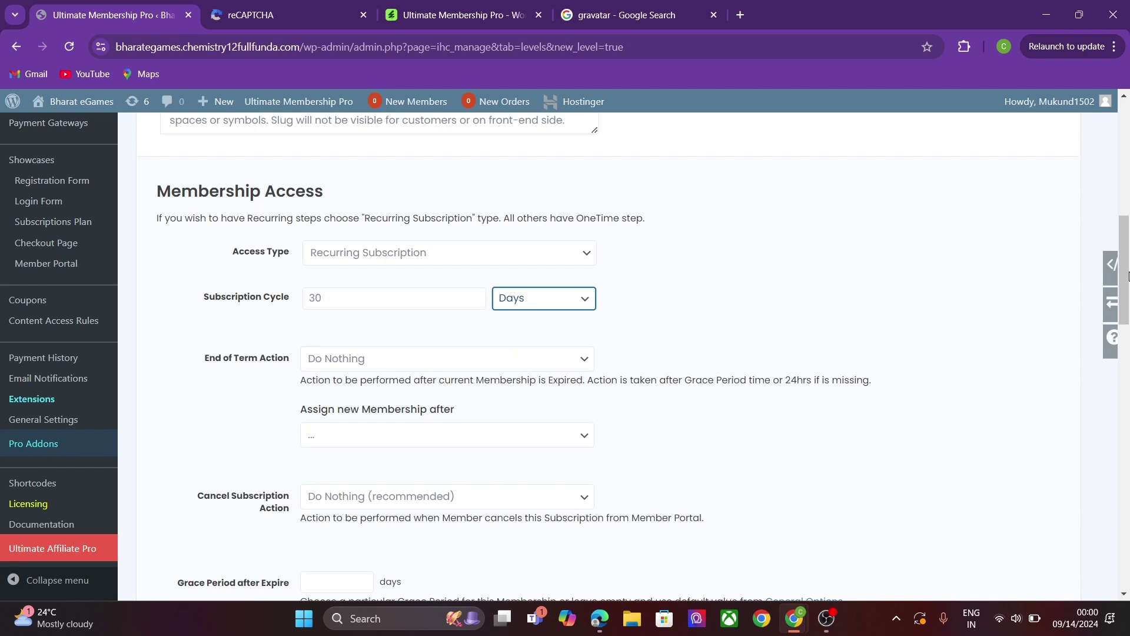
{"action": "scroll", "coordinate": [1124, 276], "scroll_direction": "down", "scroll_amount": 2}
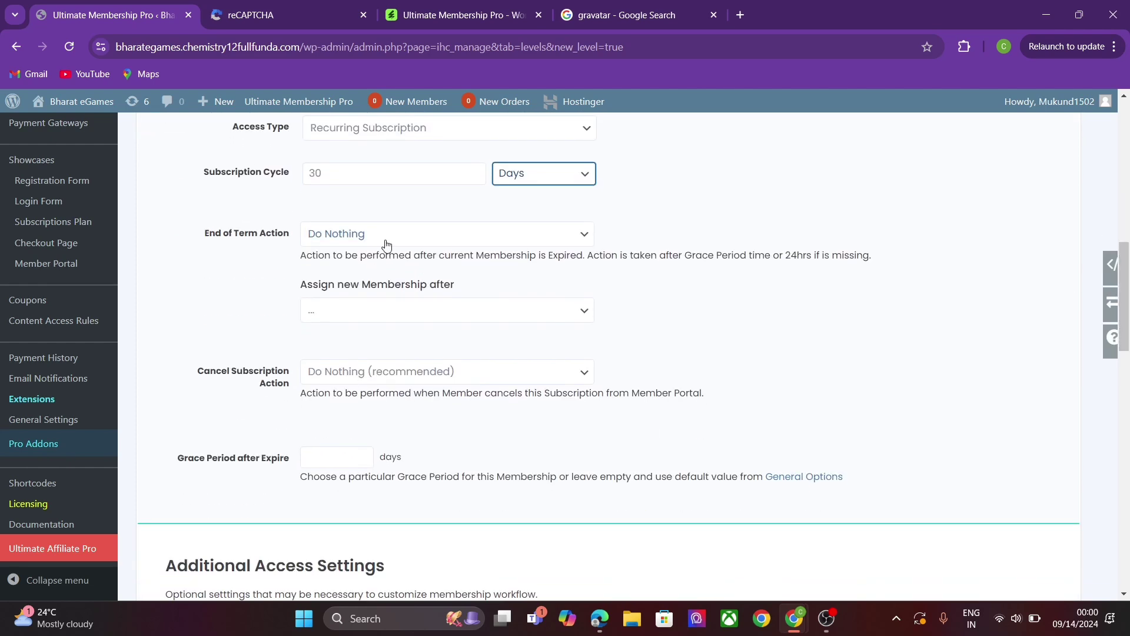
{"action": "left_click", "coordinate": [386, 243]}
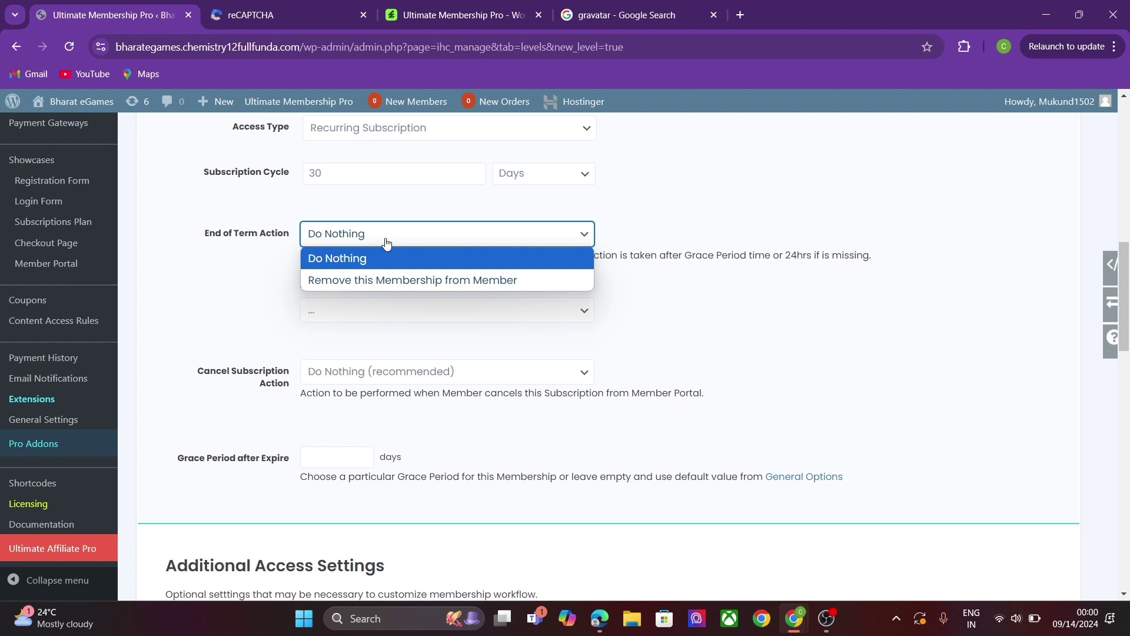
{"action": "left_click", "coordinate": [391, 281]}
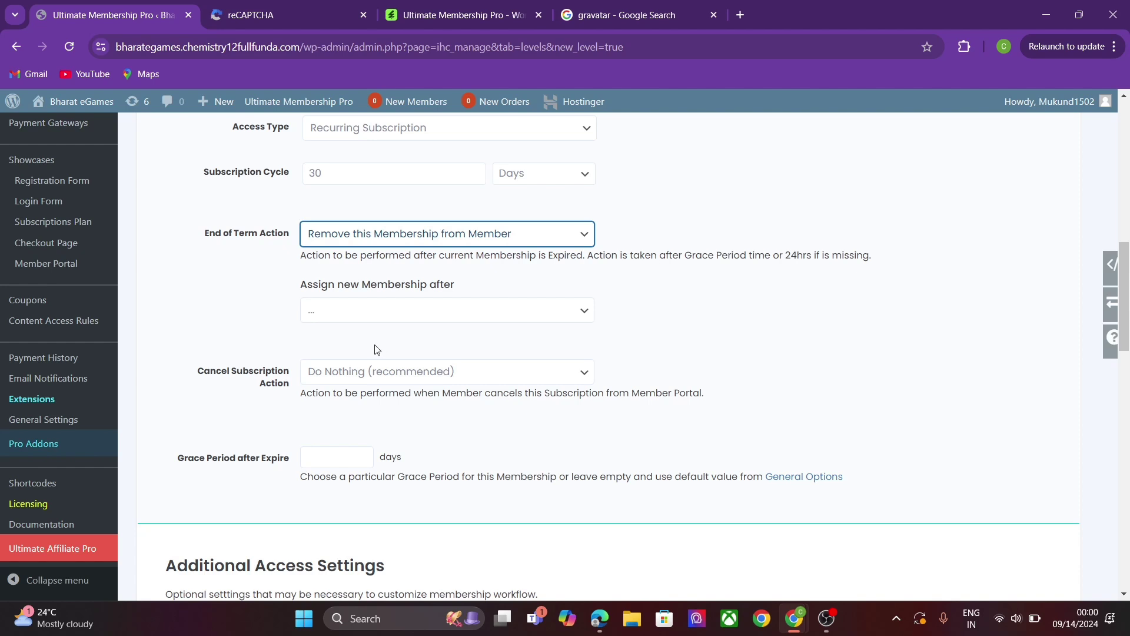
{"action": "left_click", "coordinate": [446, 311]}
{"action": "left_click", "coordinate": [783, 287]}
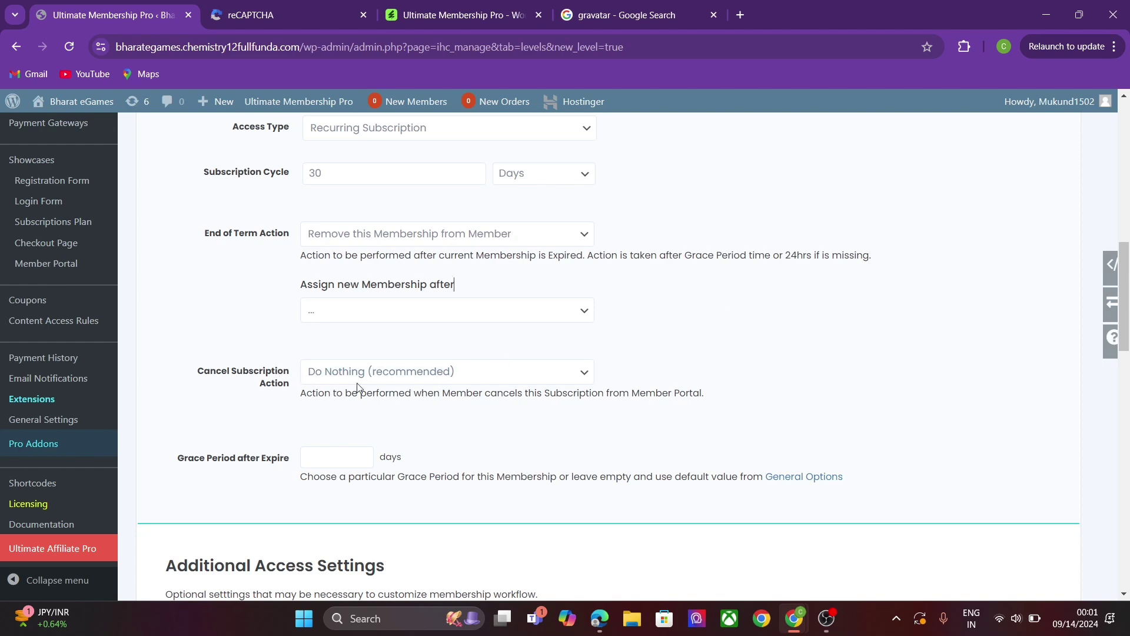
Step: Set the Cancel Subscription Action to Remove this Subscription from Member and the Grace Period after Expire to 1 day
{"action": "left_click", "coordinate": [374, 378]}
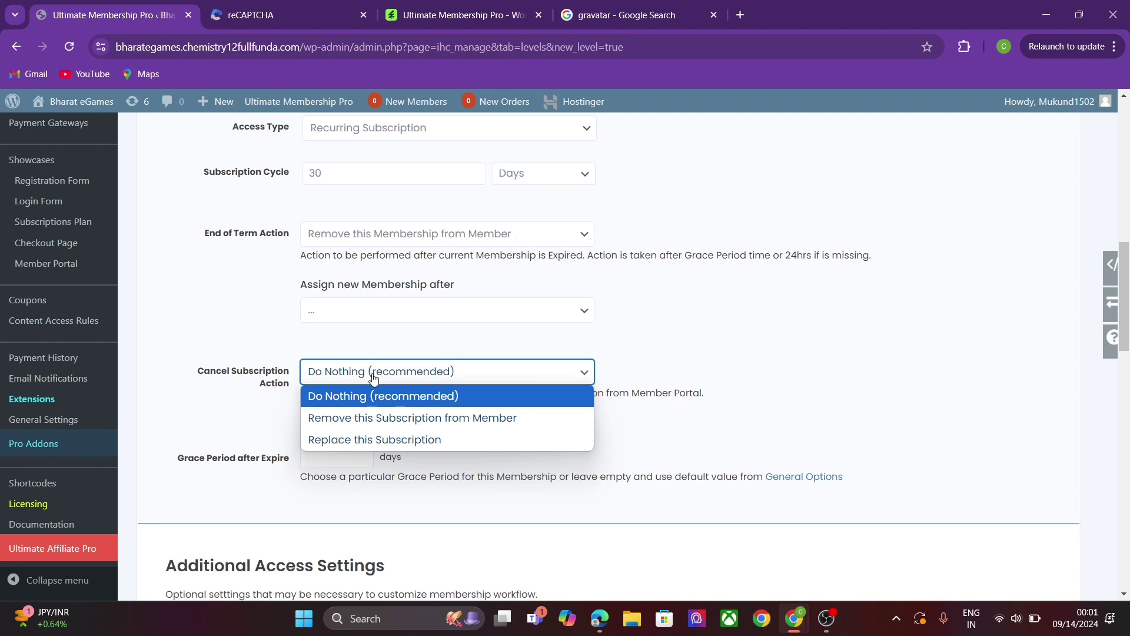
{"action": "left_click", "coordinate": [623, 413]}
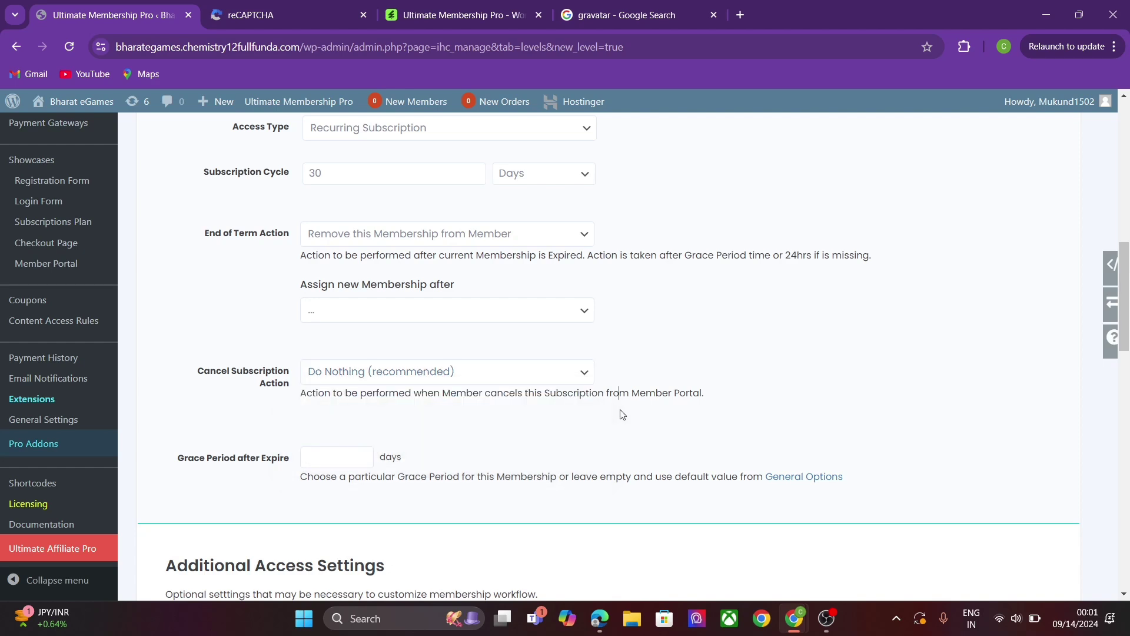
{"action": "left_click", "coordinate": [365, 382]}
{"action": "left_click", "coordinate": [371, 417]}
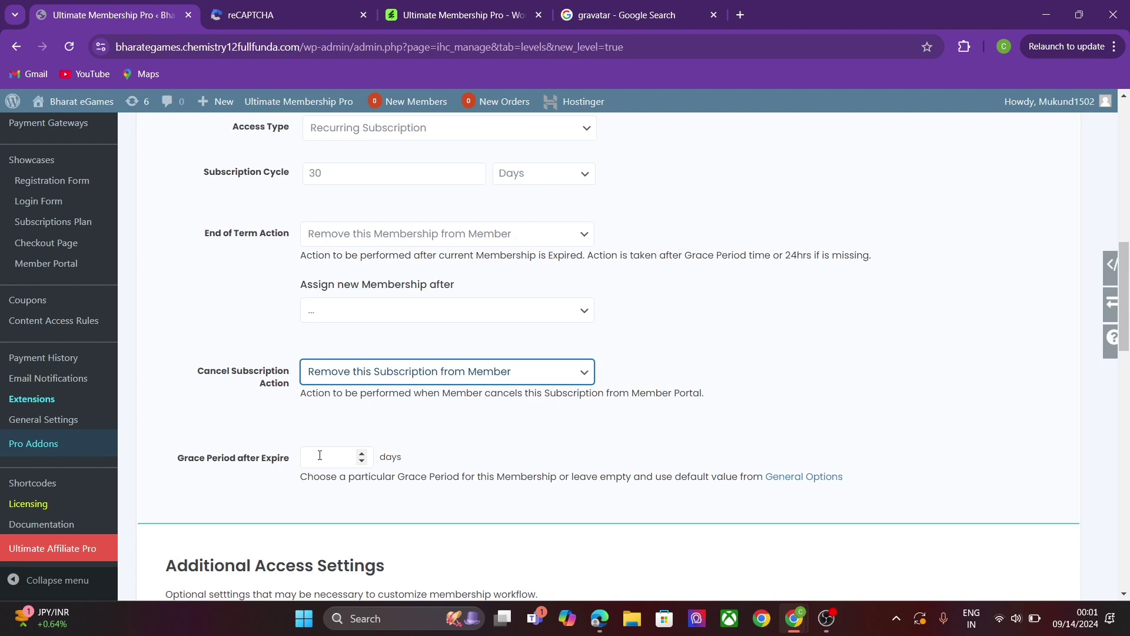
{"action": "left_click", "coordinate": [319, 456]}
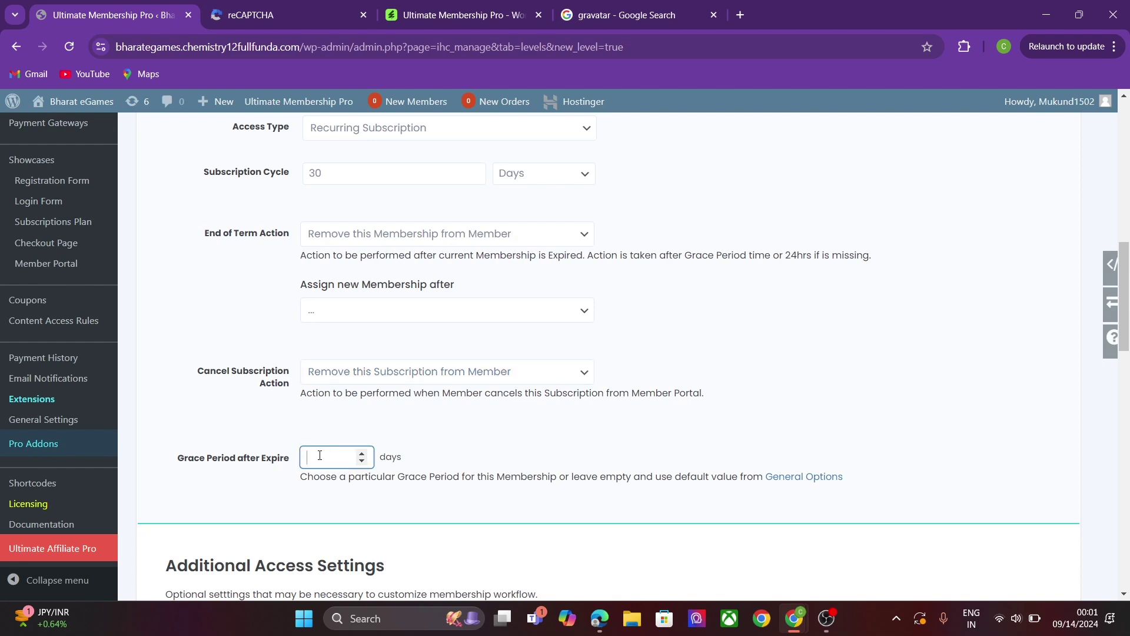
{"action": "type", "text": "1"}
Step: Open the plugin's General Settings in a new browser tab and view the Pages Setup section
{"action": "left_click_drag", "start_coordinate": [1126, 300], "coordinate": [1127, 141]}
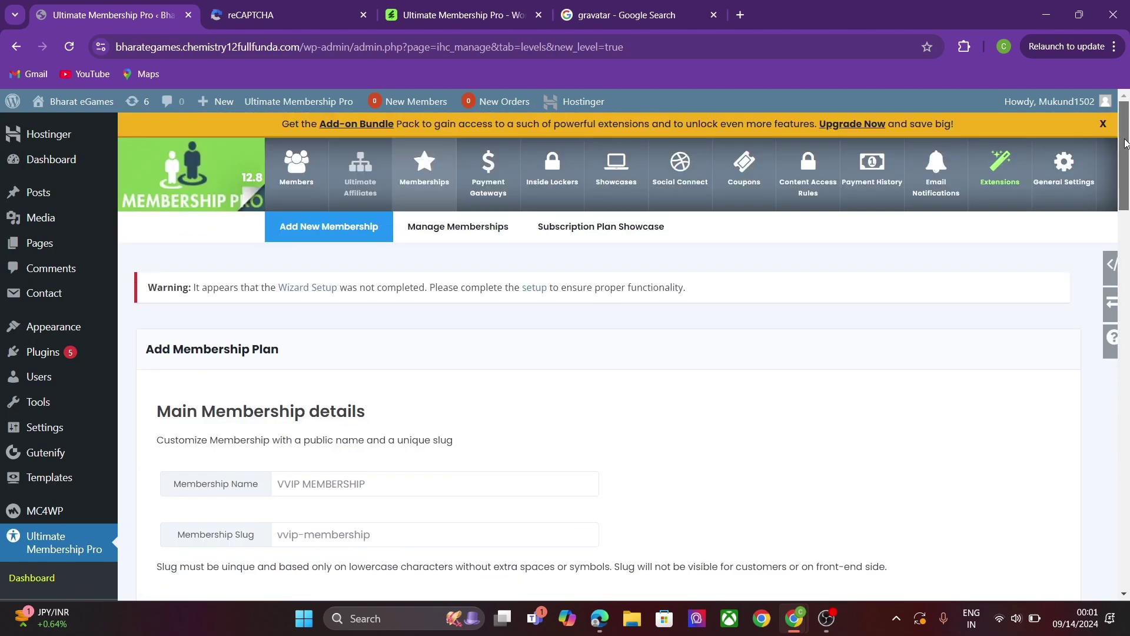
{"action": "right_click", "coordinate": [1080, 164]}
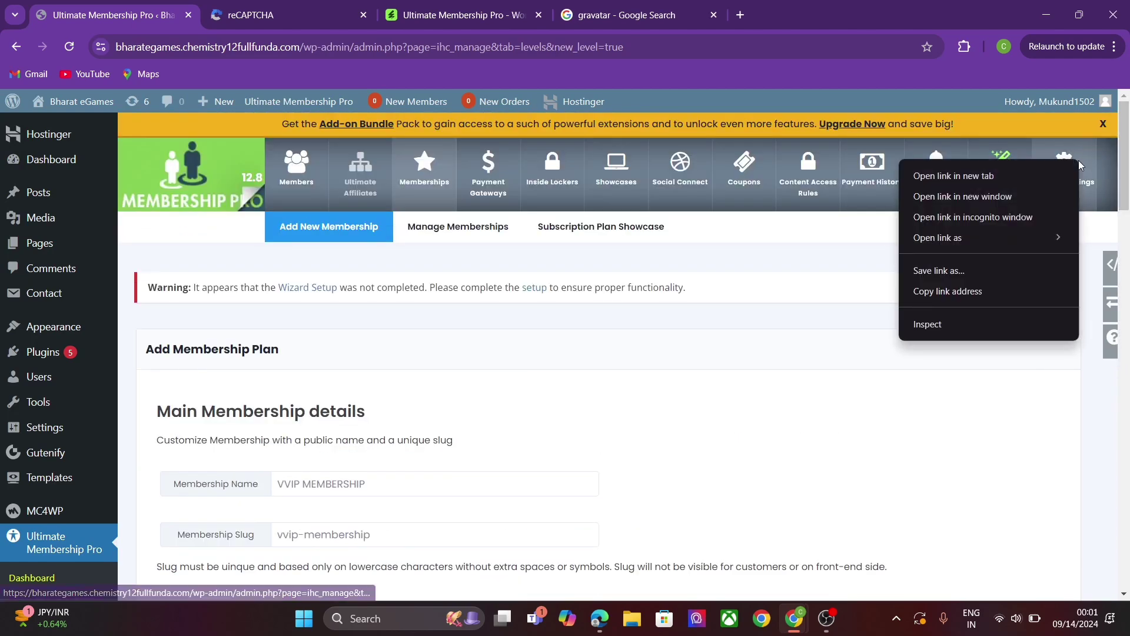
{"action": "left_click", "coordinate": [1016, 175]}
{"action": "left_click", "coordinate": [299, 9]}
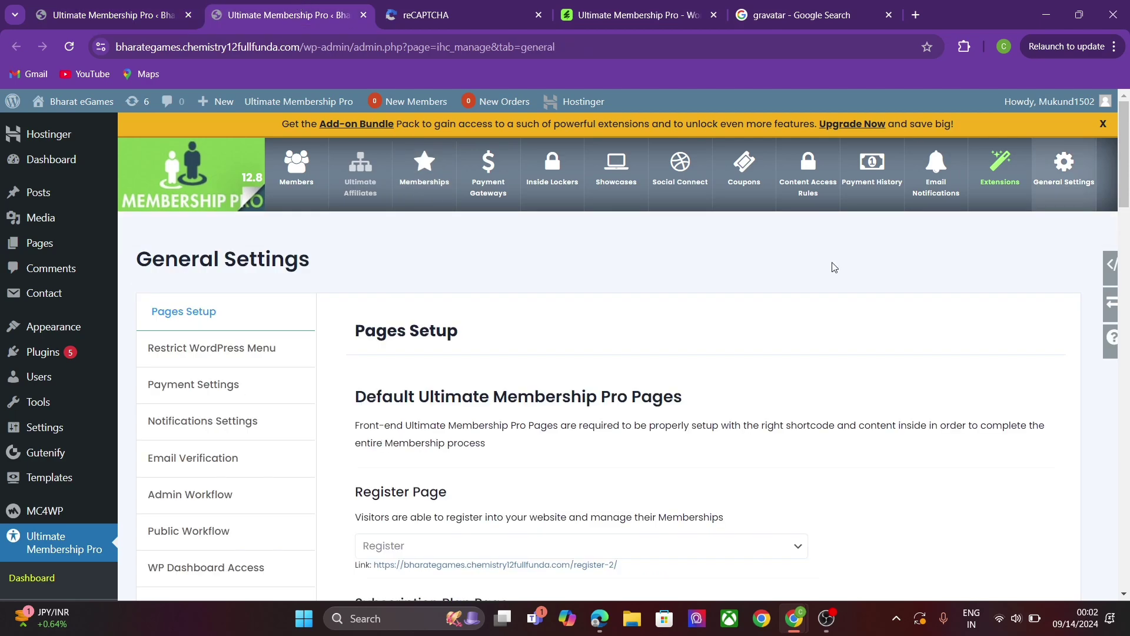
{"action": "left_click_drag", "start_coordinate": [1125, 196], "coordinate": [1107, 180]}
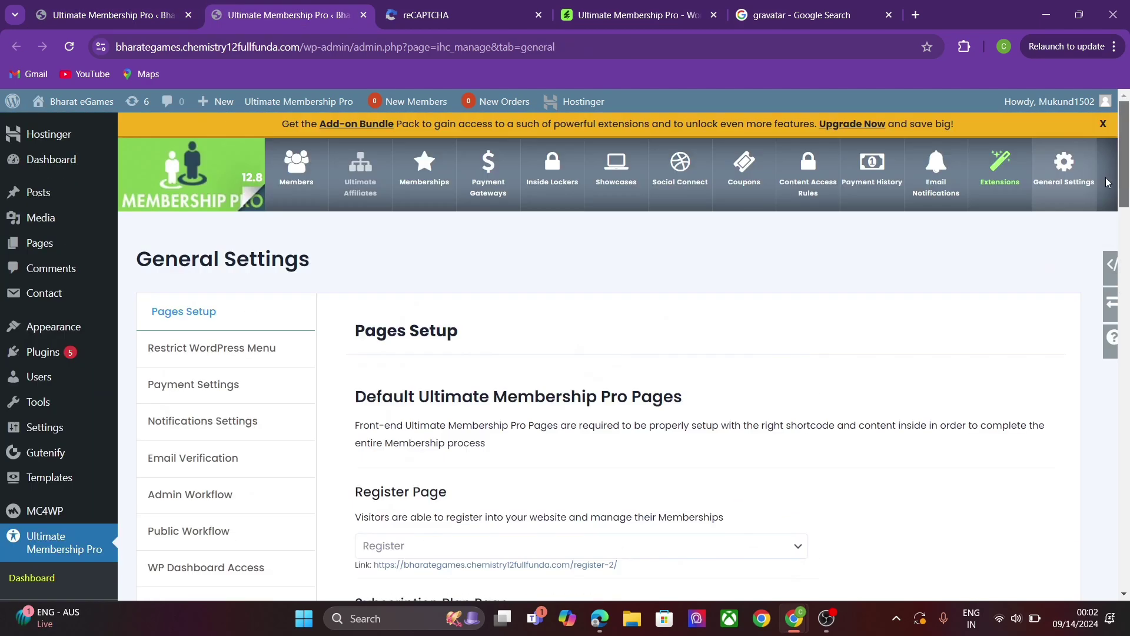
Step: Check the default grace period for all memberships in the Public Workflow settings and return to the membership plan form
{"action": "left_click", "coordinate": [176, 532]}
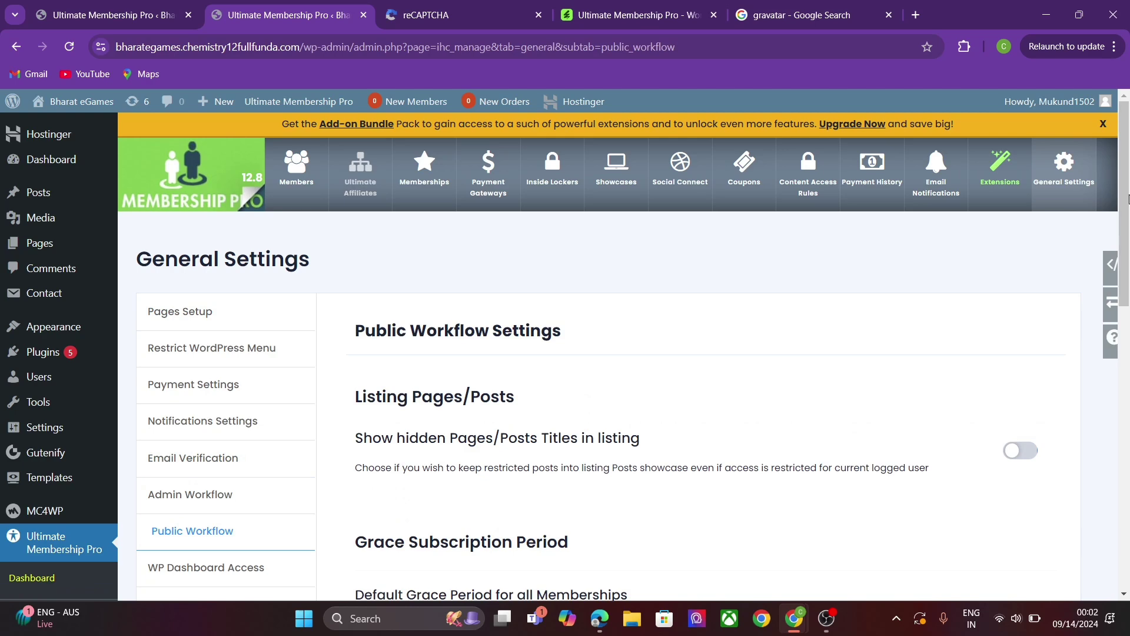
{"action": "scroll", "coordinate": [1128, 198], "scroll_direction": "down", "scroll_amount": 3}
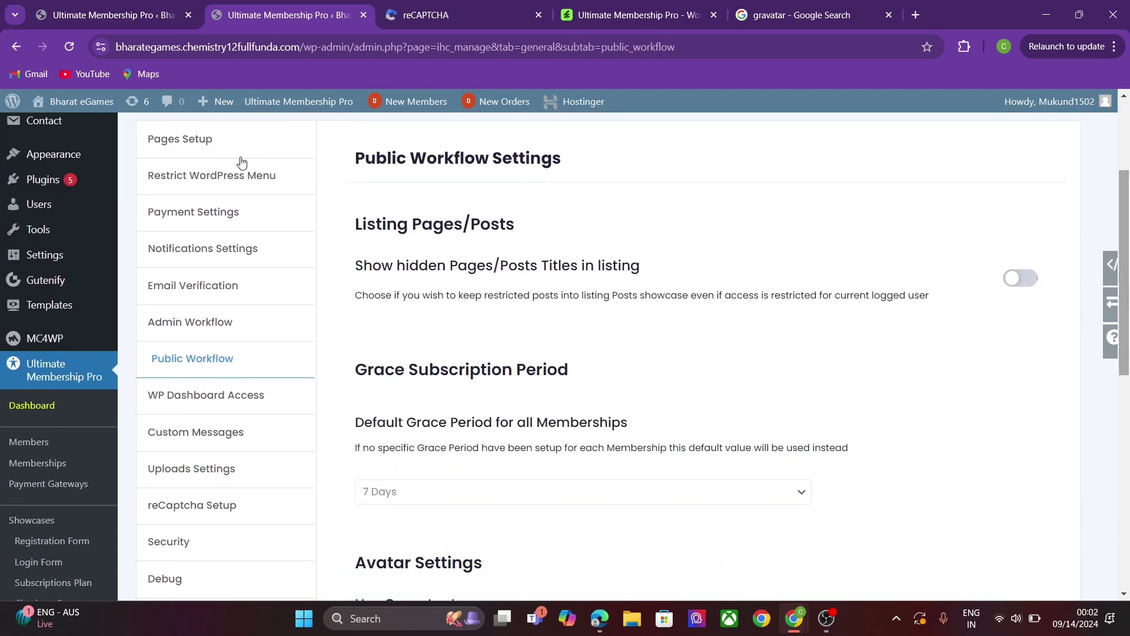
{"action": "left_click", "coordinate": [149, 6]}
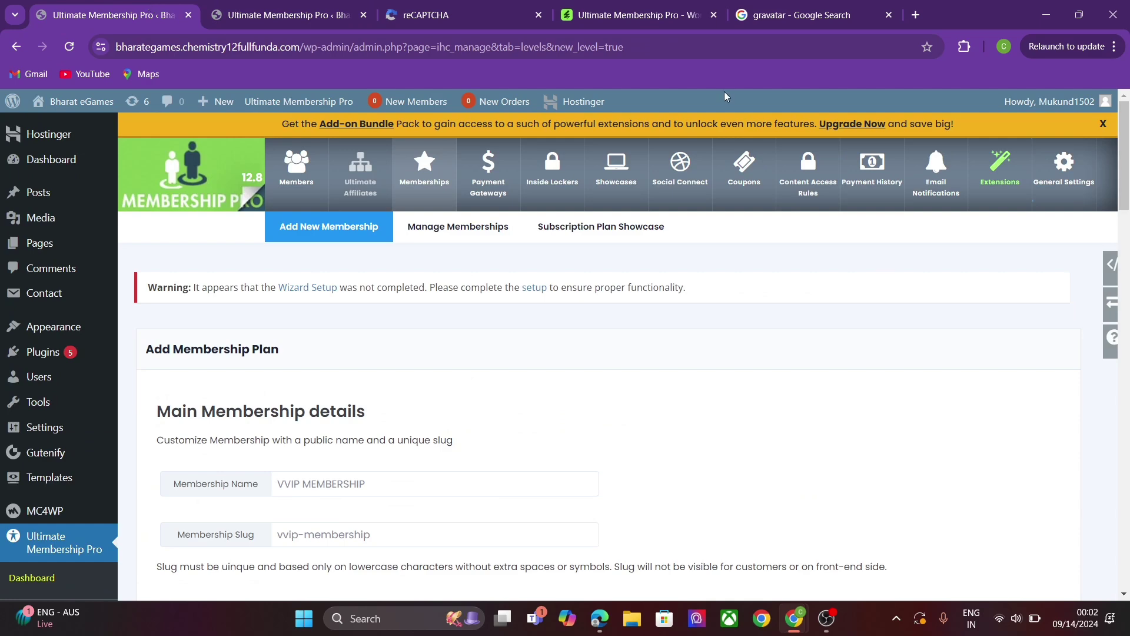
Step: Set the Custom Member WordPress Role to Subscriber and keep the Special Week days option on Entire Week
{"action": "left_click_drag", "start_coordinate": [1127, 184], "coordinate": [1116, 418]}
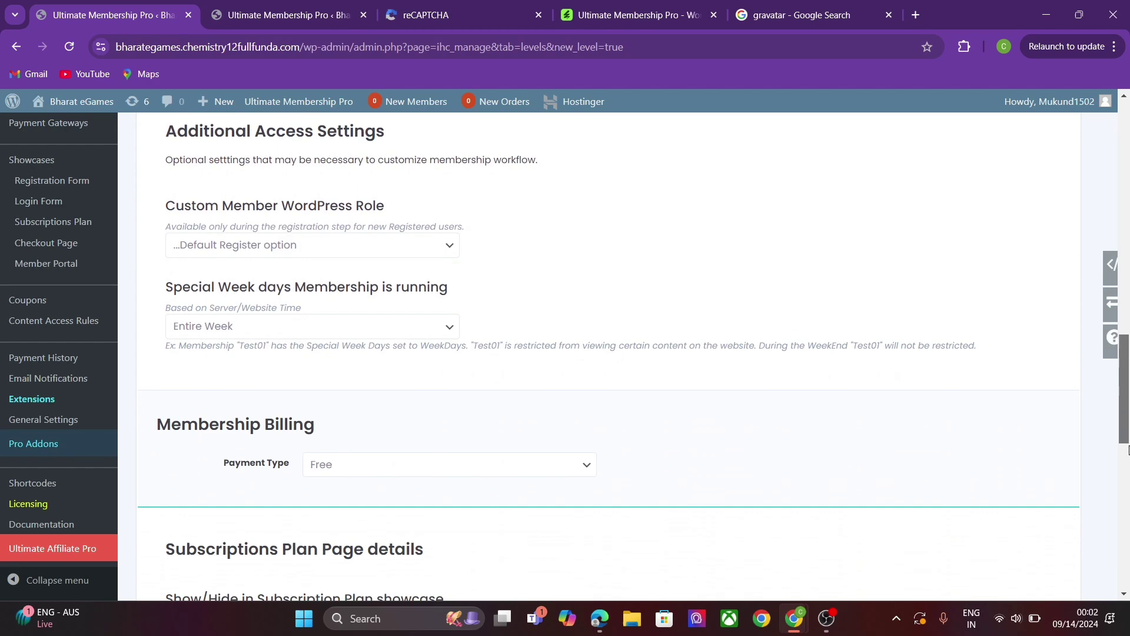
{"action": "left_click_drag", "start_coordinate": [1127, 408], "coordinate": [1110, 392]}
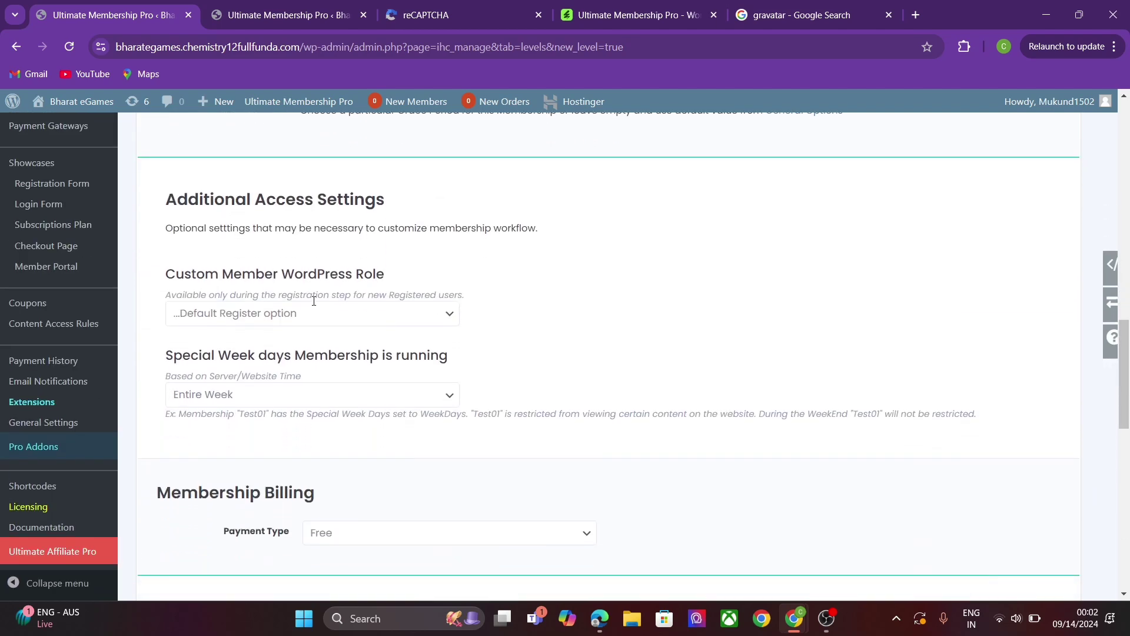
{"action": "left_click", "coordinate": [255, 315]}
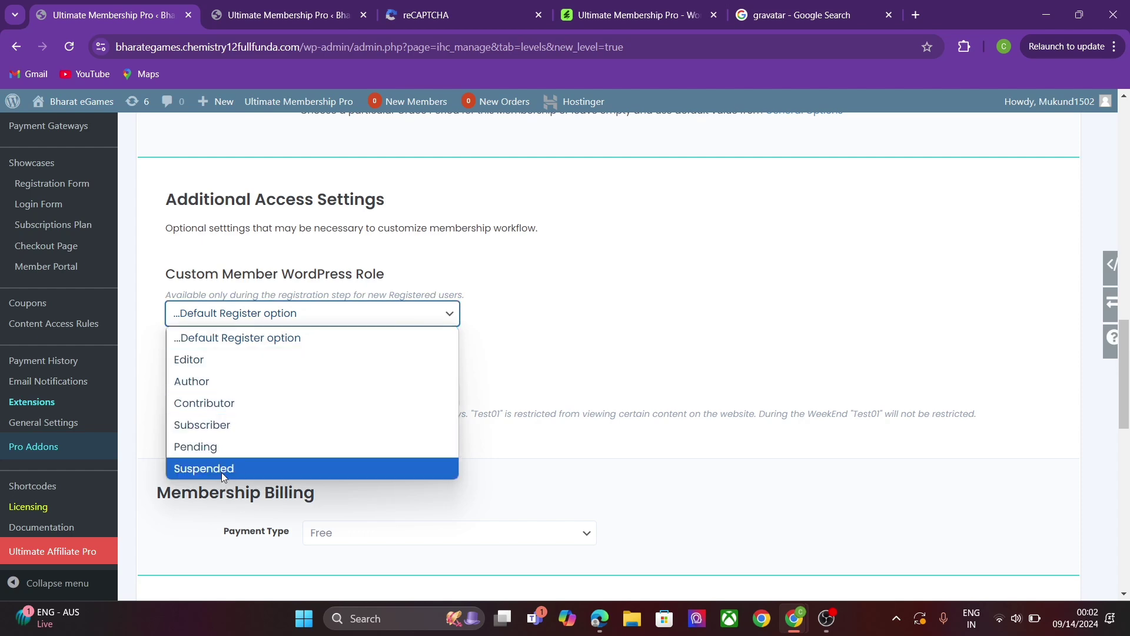
{"action": "left_click", "coordinate": [215, 433]}
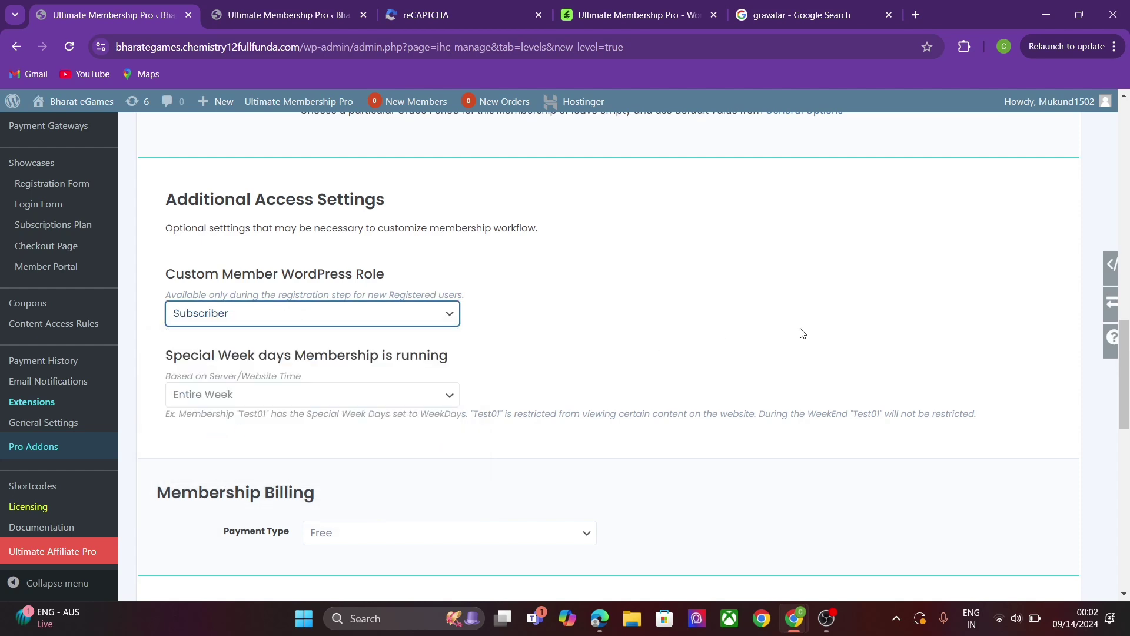
{"action": "scroll", "coordinate": [509, 300], "scroll_direction": "down", "scroll_amount": 2}
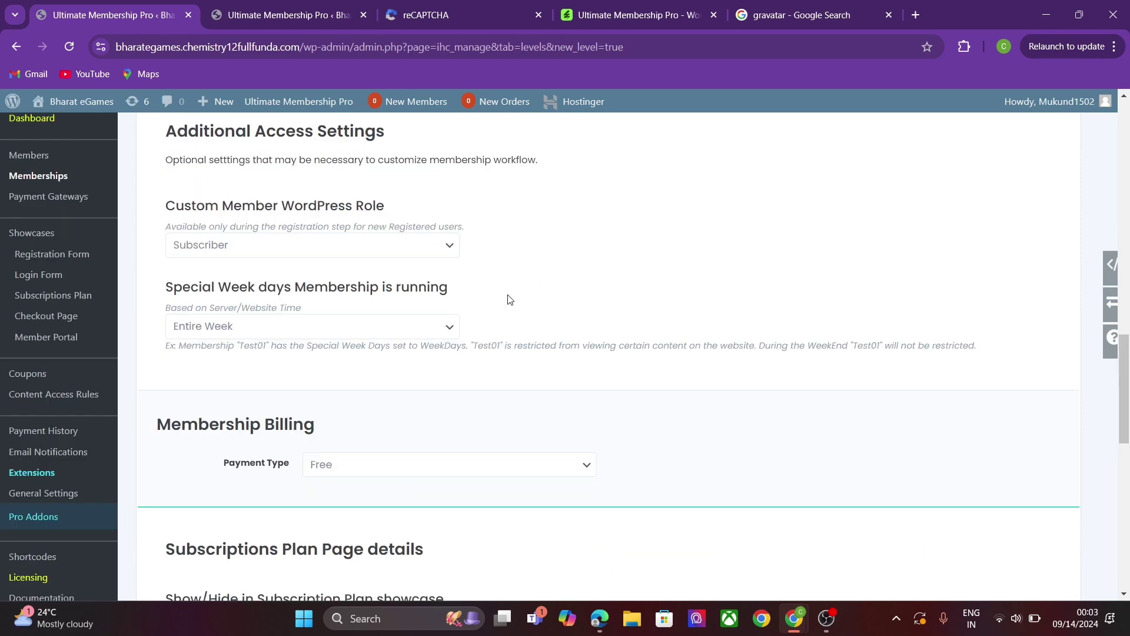
{"action": "left_click", "coordinate": [391, 323]}
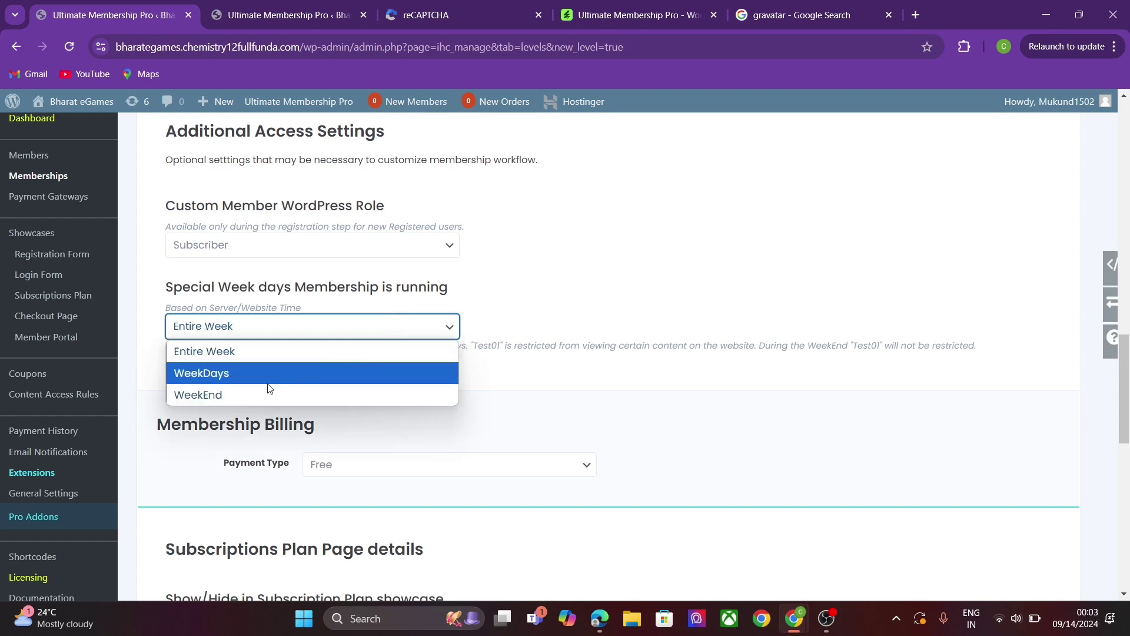
{"action": "left_click", "coordinate": [639, 379]}
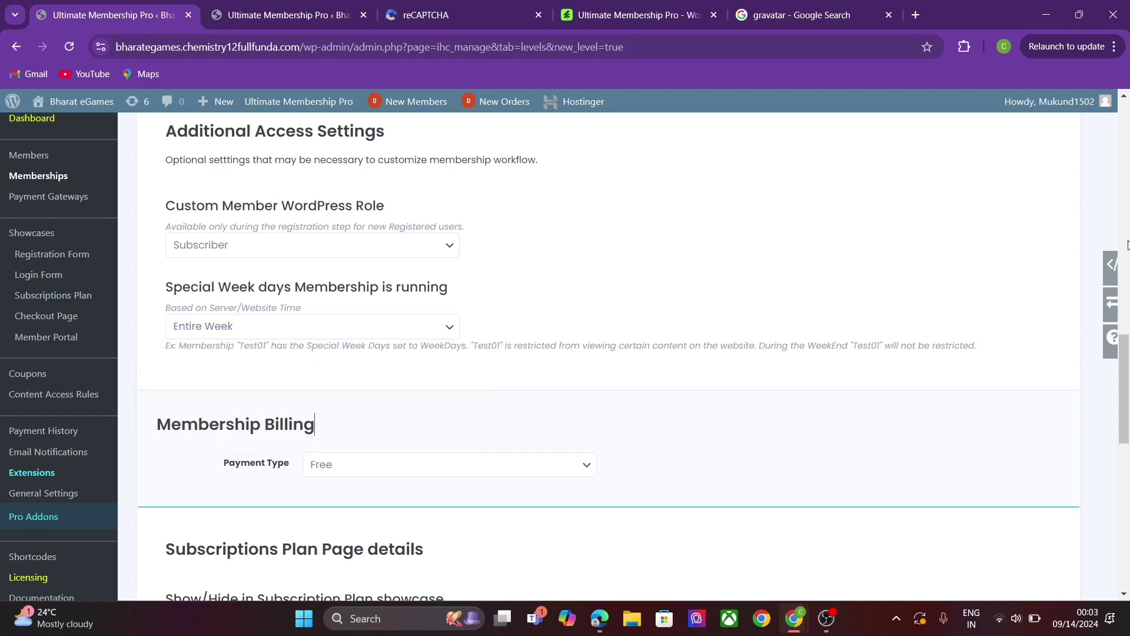
Step: Set the billing Payment Type to Payment with a Membership Price of 1000 INR, keeping Recurring Subscription Time at On Going
{"action": "left_click", "coordinate": [1125, 322]}
{"action": "left_click_drag", "start_coordinate": [1126, 330], "coordinate": [1126, 463]}
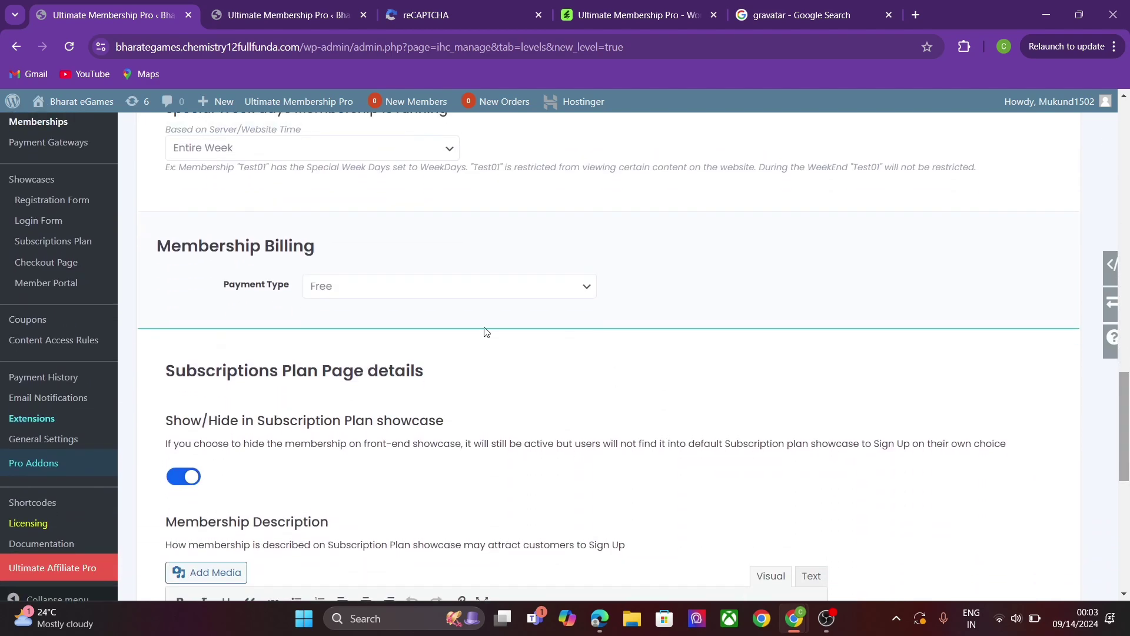
{"action": "left_click", "coordinate": [378, 291]}
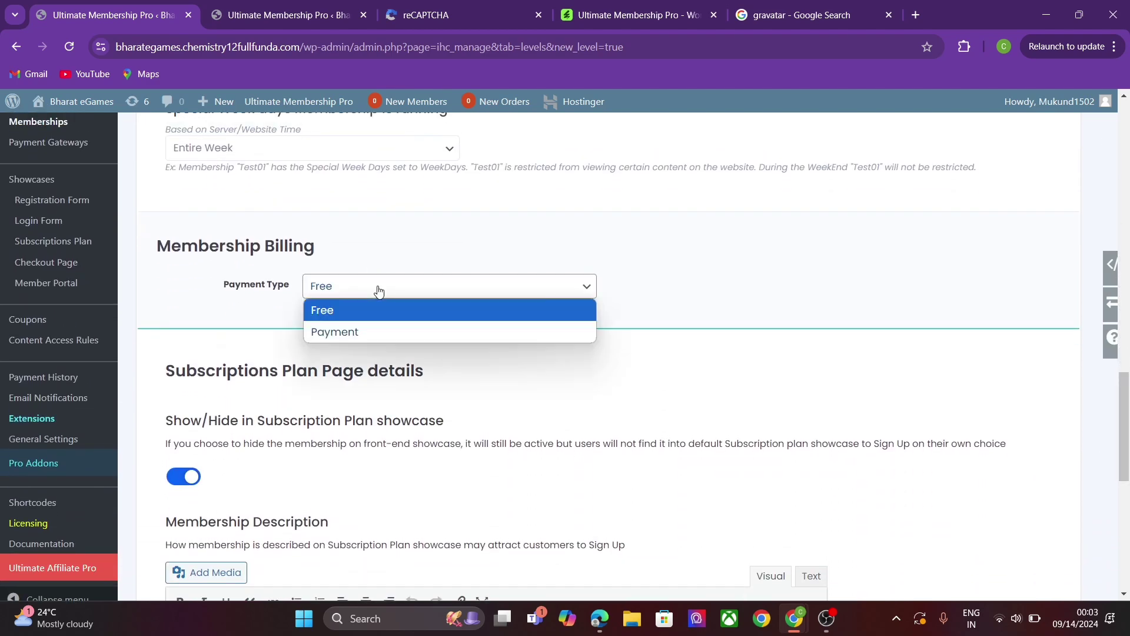
{"action": "left_click", "coordinate": [375, 332]}
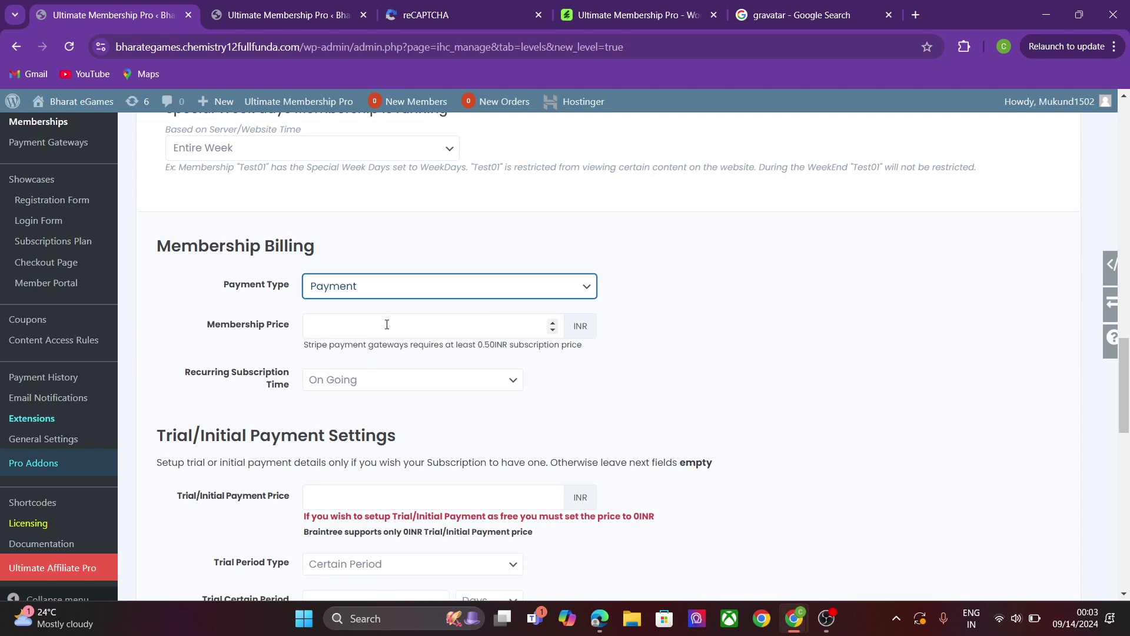
{"action": "left_click", "coordinate": [387, 325]}
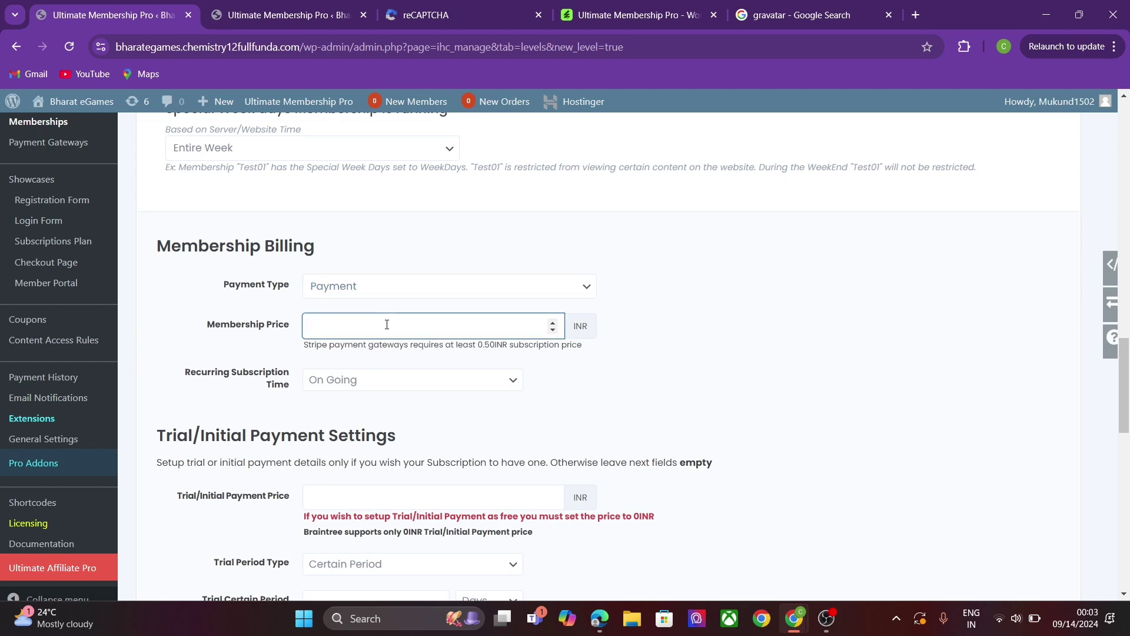
{"action": "type", "text": "1000"}
{"action": "left_click", "coordinate": [319, 390]}
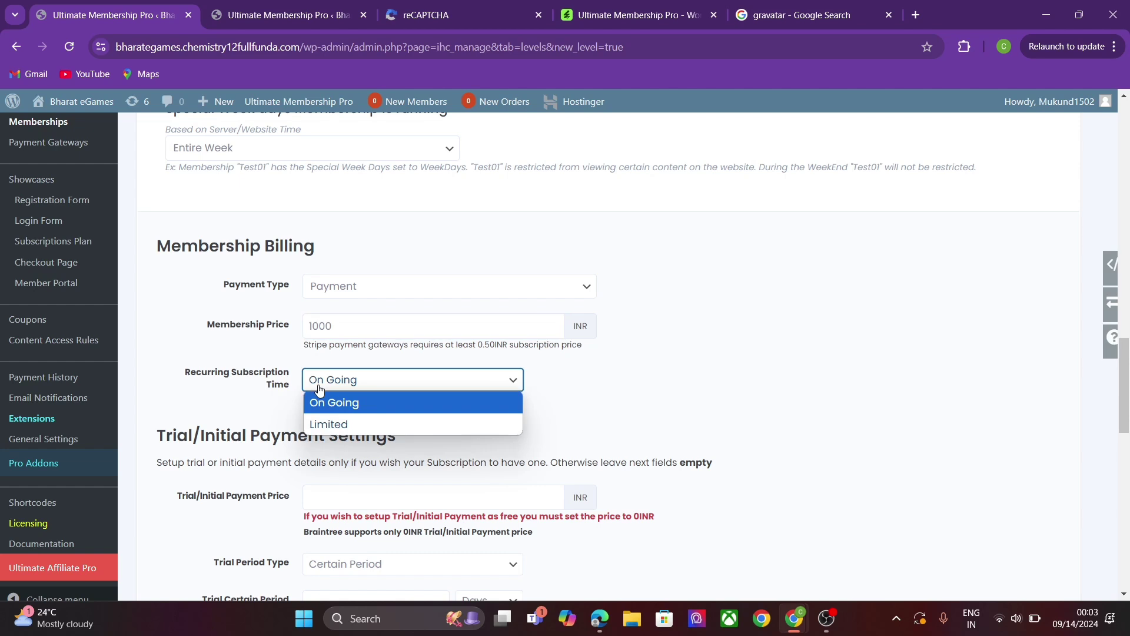
{"action": "left_click", "coordinate": [319, 390]}
{"action": "left_click", "coordinate": [319, 389]}
{"action": "left_click", "coordinate": [319, 389]}
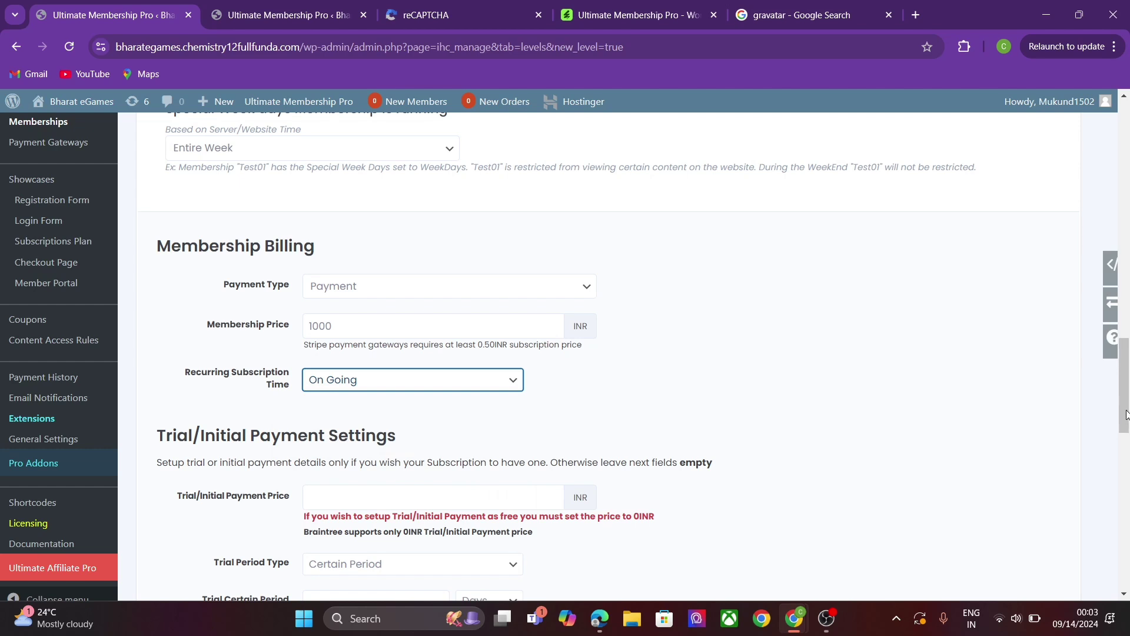
Step: Set the Trial/Initial Payment Price of the membership plan to 10 INR
{"action": "left_click_drag", "start_coordinate": [1126, 413], "coordinate": [1127, 442]}
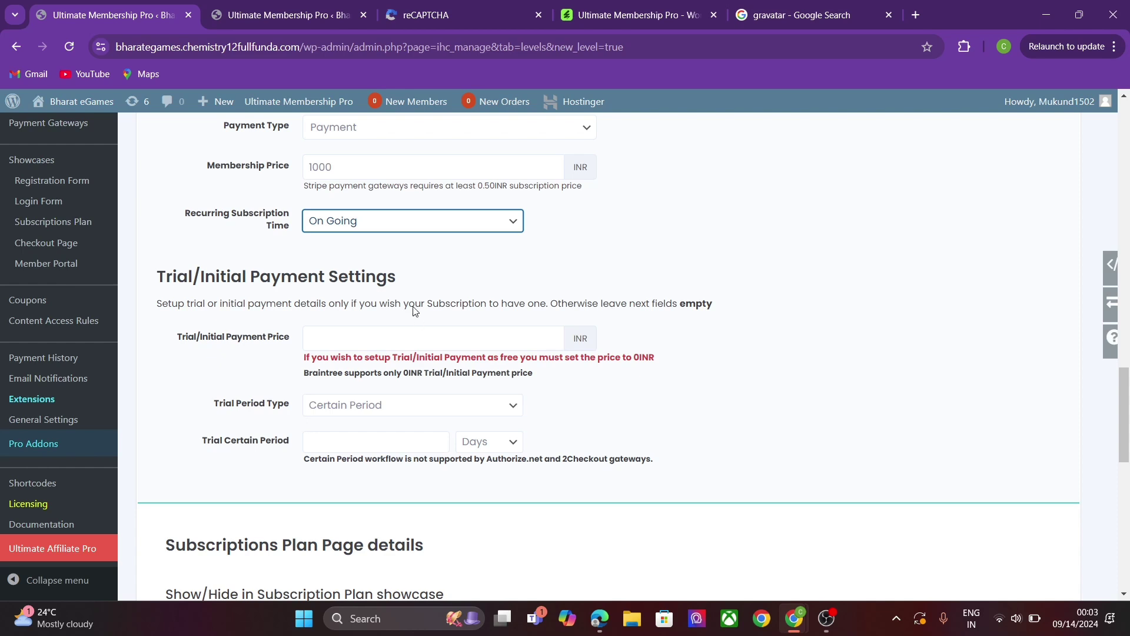
{"action": "left_click", "coordinate": [401, 331]}
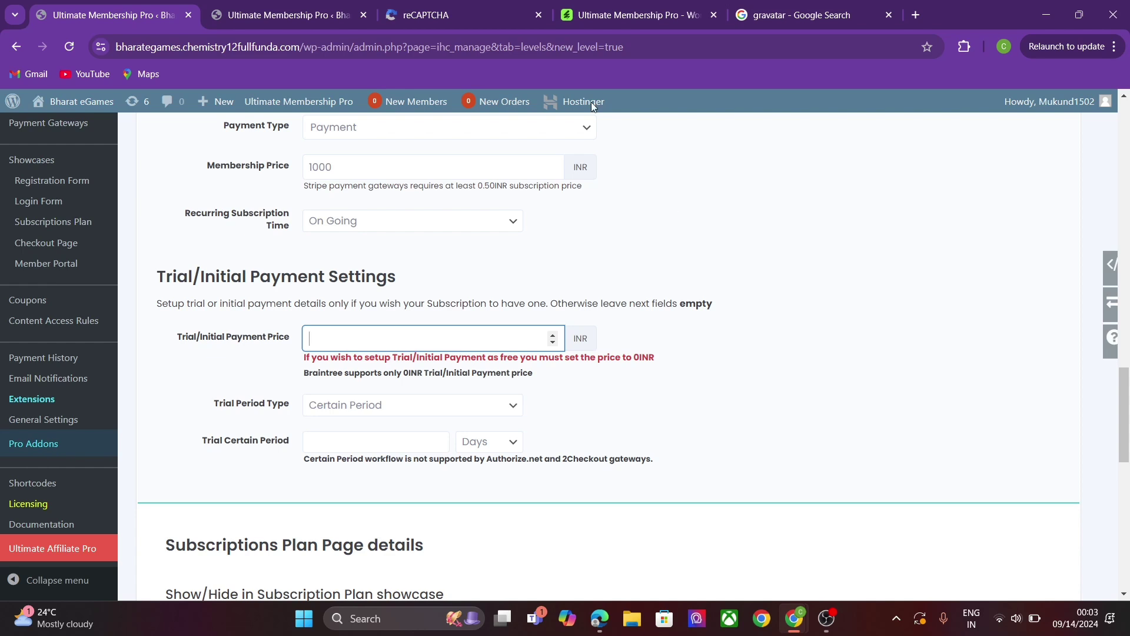
{"action": "left_click", "coordinate": [239, 13]}
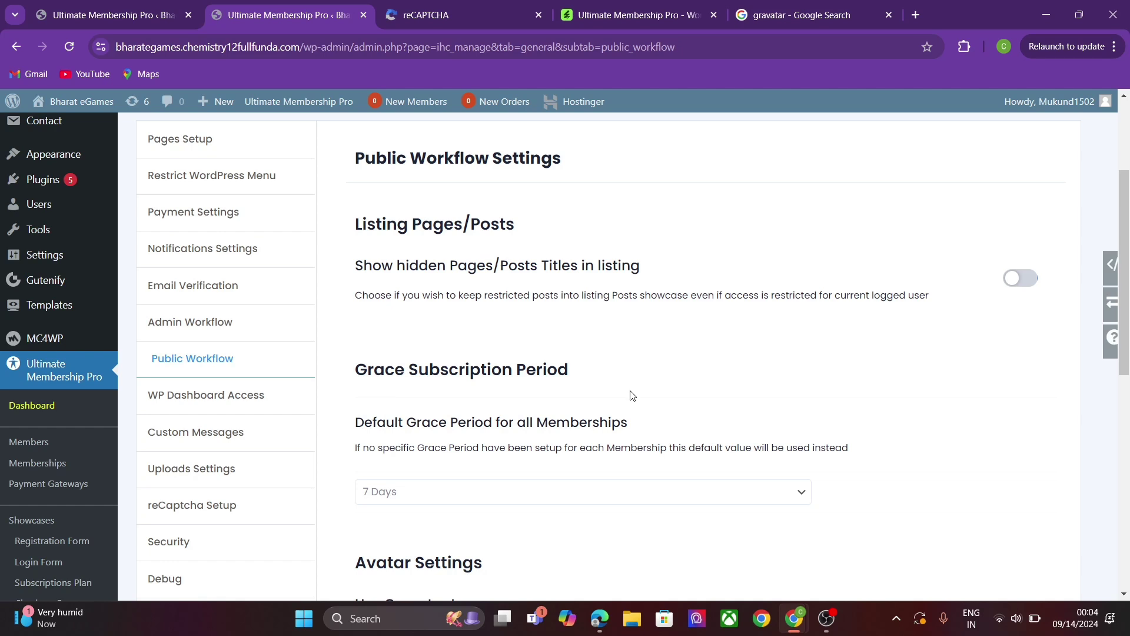
{"action": "left_click", "coordinate": [94, 12]}
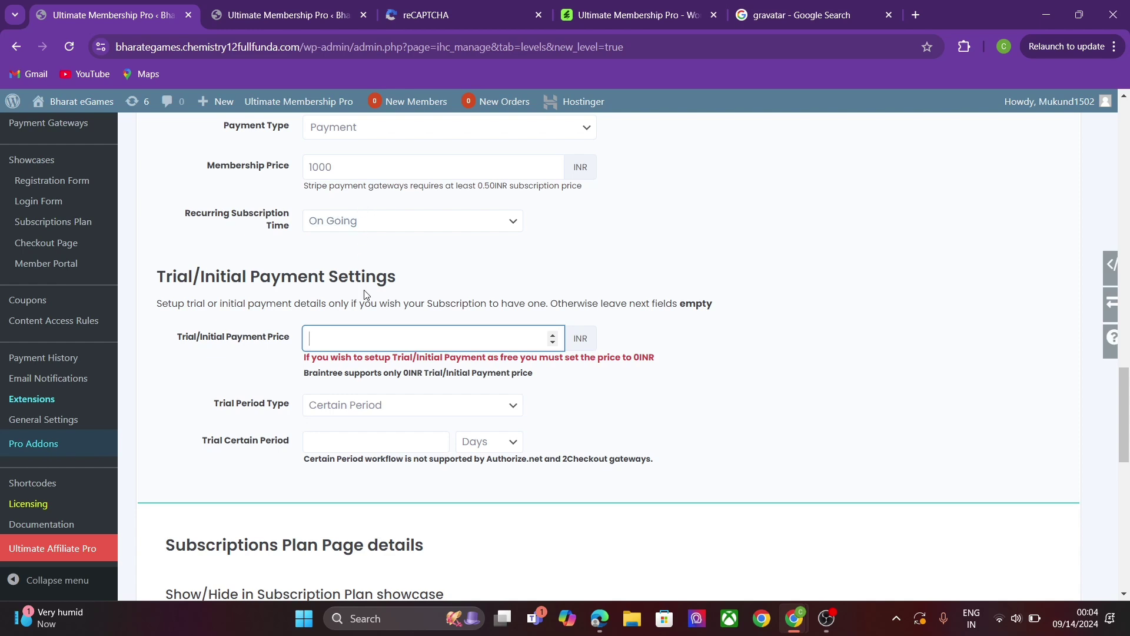
{"action": "type", "text": "10"}
Step: Keep the Trial Period Type as Certain Period and set the trial length to 7 days
{"action": "left_click", "coordinate": [378, 409]}
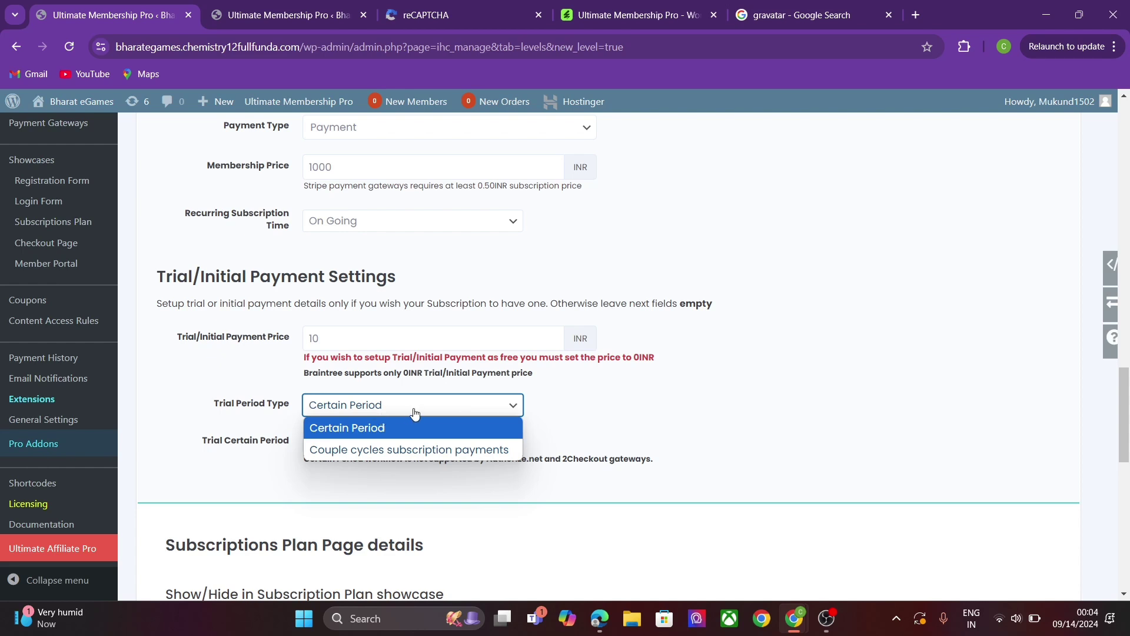
{"action": "left_click", "coordinate": [539, 417]}
{"action": "left_click", "coordinate": [465, 401]}
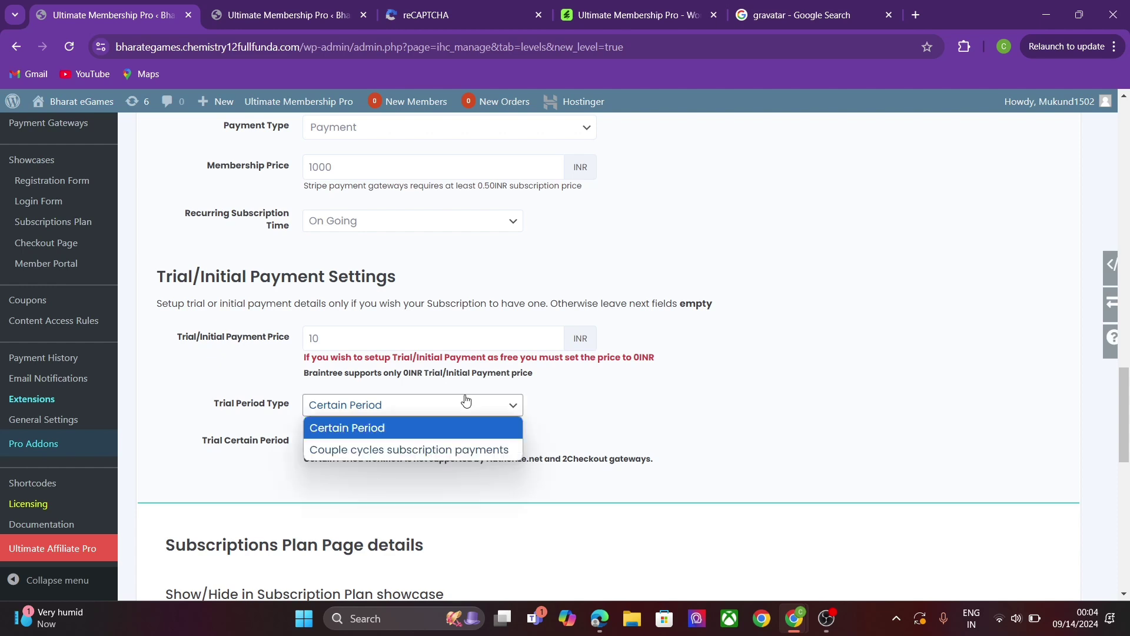
{"action": "left_click", "coordinate": [412, 429]}
{"action": "left_click", "coordinate": [363, 451]}
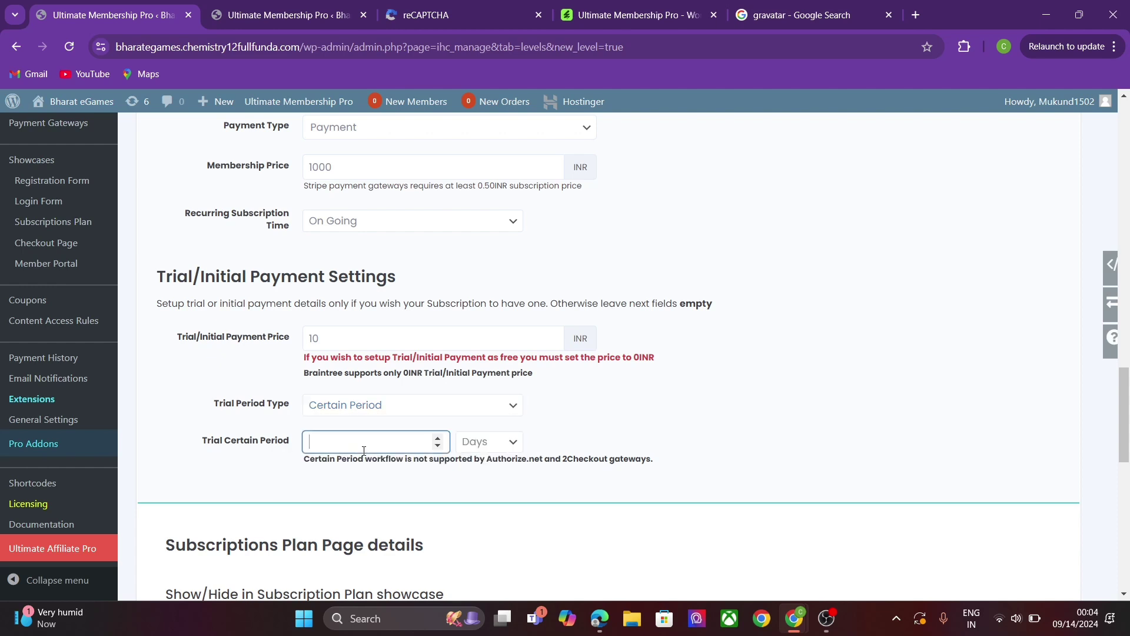
{"action": "type", "text": "7"}
Step: Copy the explanatory sentence under Show/Hide in Subscription Plan showcase into the Membership Description
{"action": "left_click_drag", "start_coordinate": [1127, 407], "coordinate": [1127, 496]}
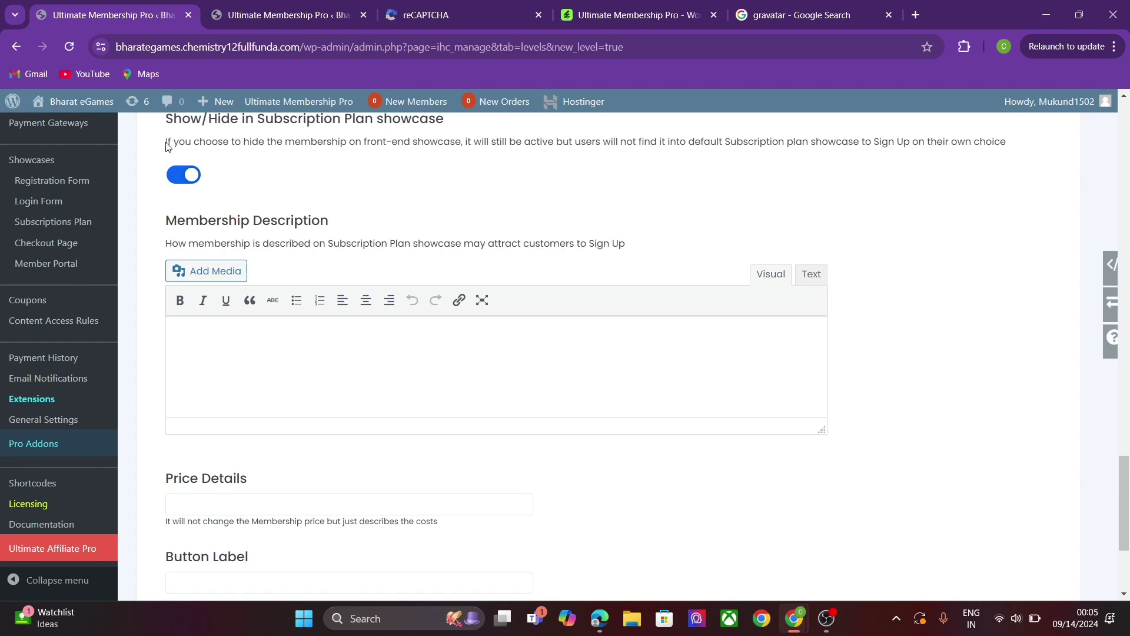
{"action": "left_click_drag", "start_coordinate": [165, 142], "coordinate": [777, 119]}
{"action": "left_click_drag", "start_coordinate": [836, 143], "coordinate": [1041, 149]}
{"action": "key", "text": "ctrl+c"}
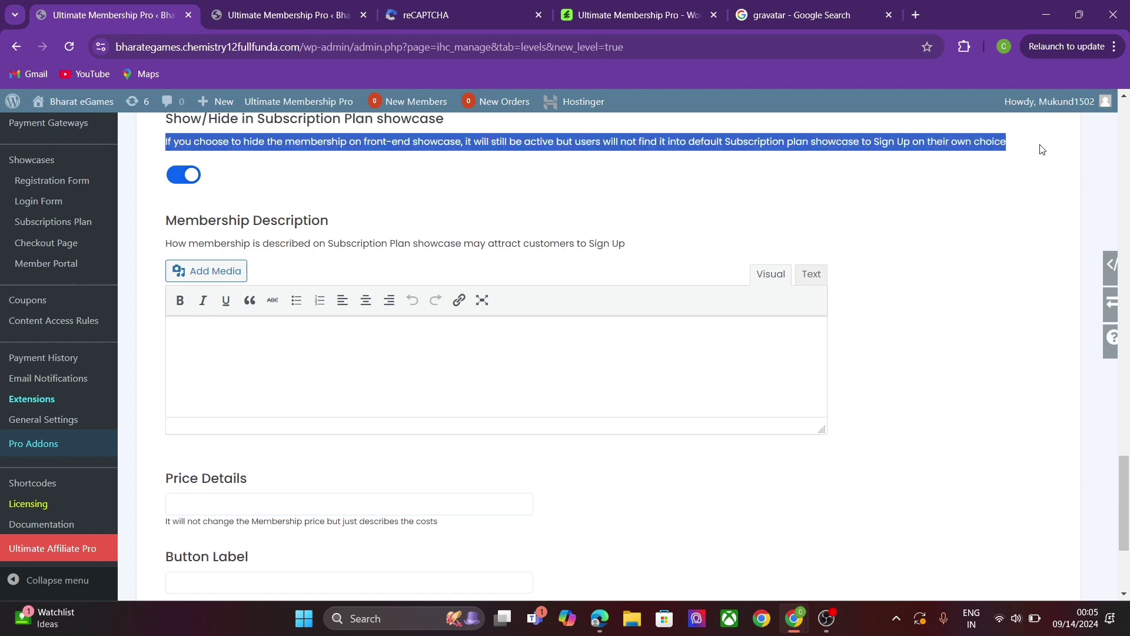
{"action": "left_click", "coordinate": [554, 372]}
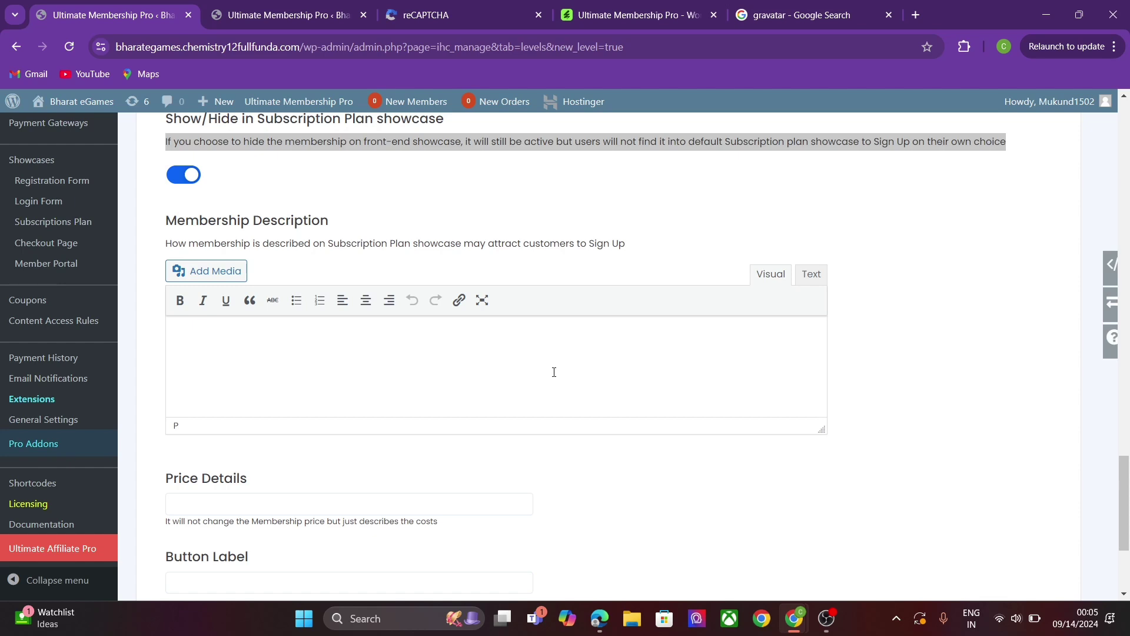
{"action": "key", "text": "ctrl+v"}
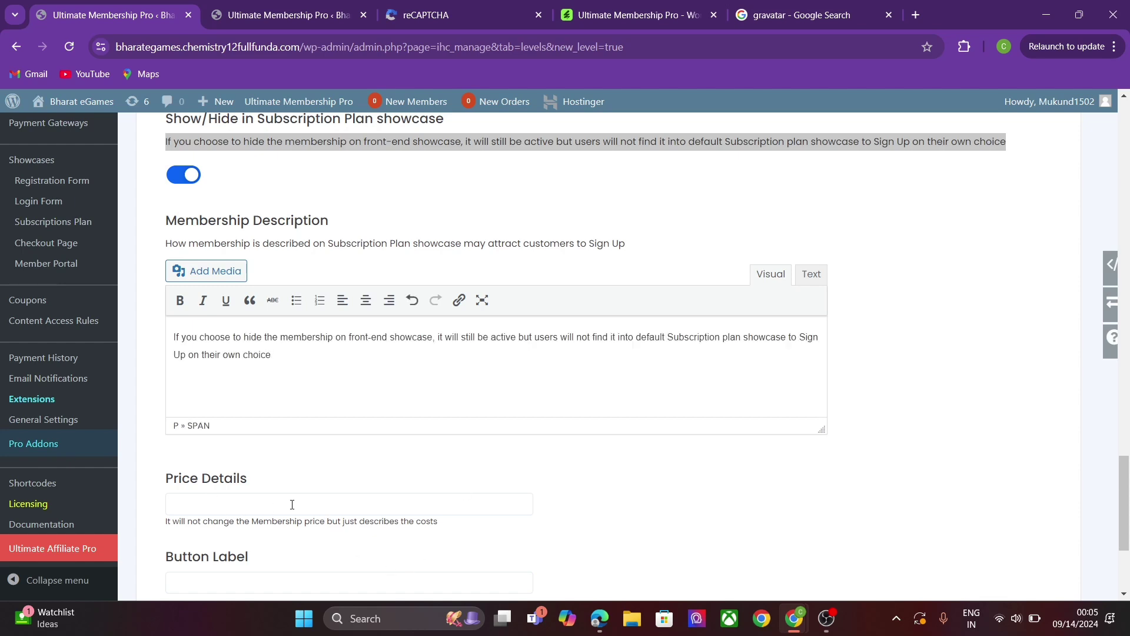
Step: Enter 1000 as the Price Details and JOIN MEMBERSHIP as the Button Label, and save the membership plan
{"action": "left_click", "coordinate": [355, 510]}
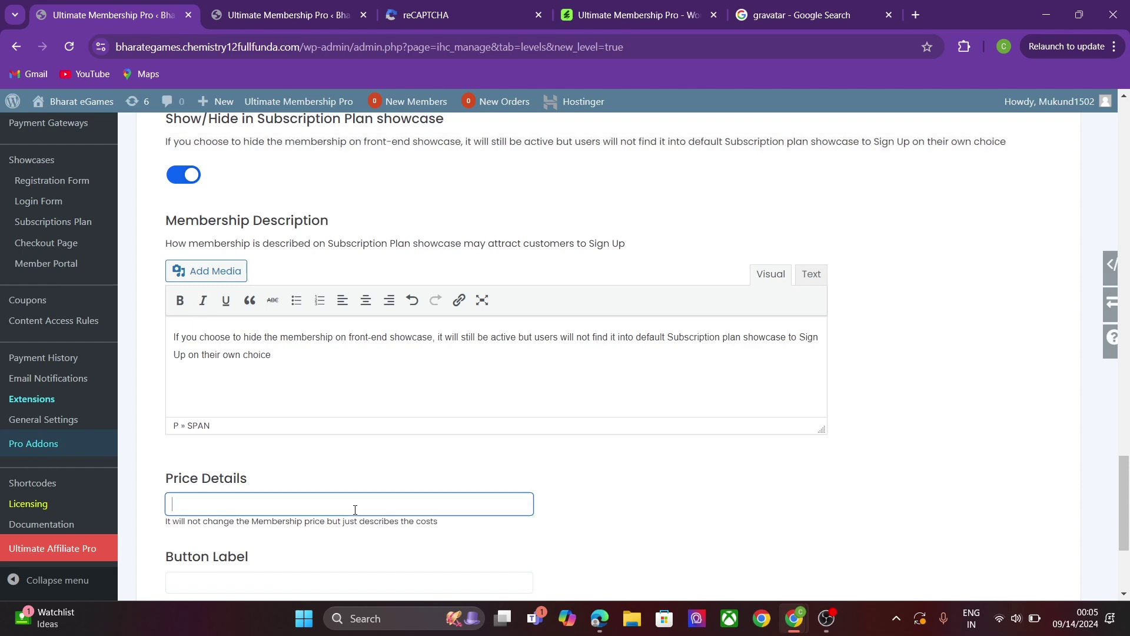
{"action": "type", "text": "1000"}
{"action": "left_click_drag", "start_coordinate": [1124, 506], "coordinate": [1123, 535]}
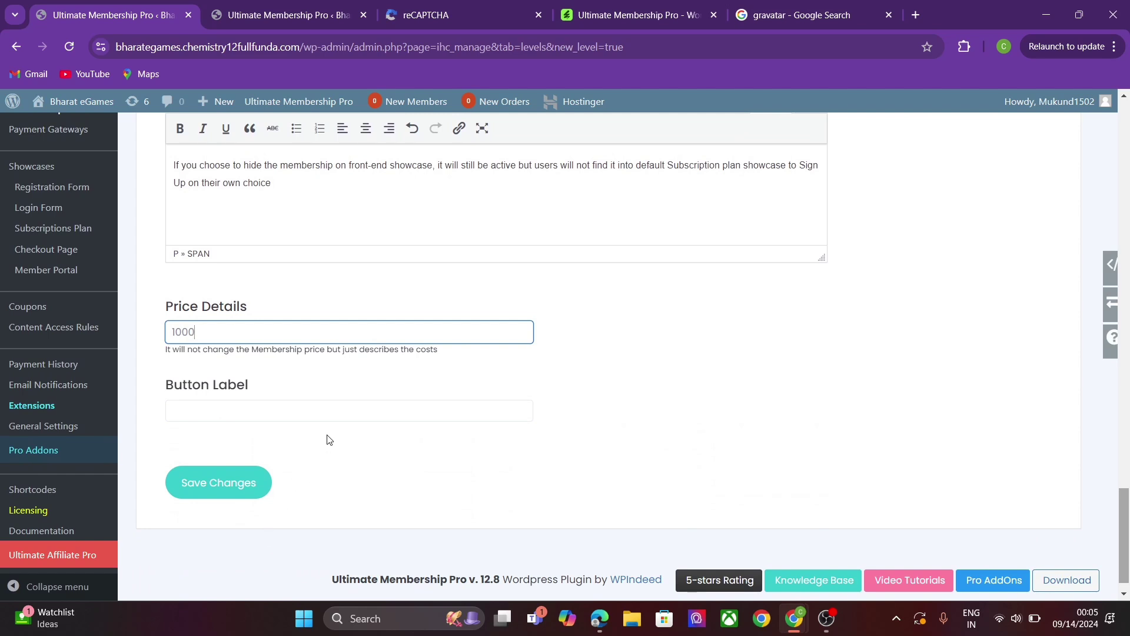
{"action": "left_click", "coordinate": [324, 410]}
{"action": "type", "text": "JO"}
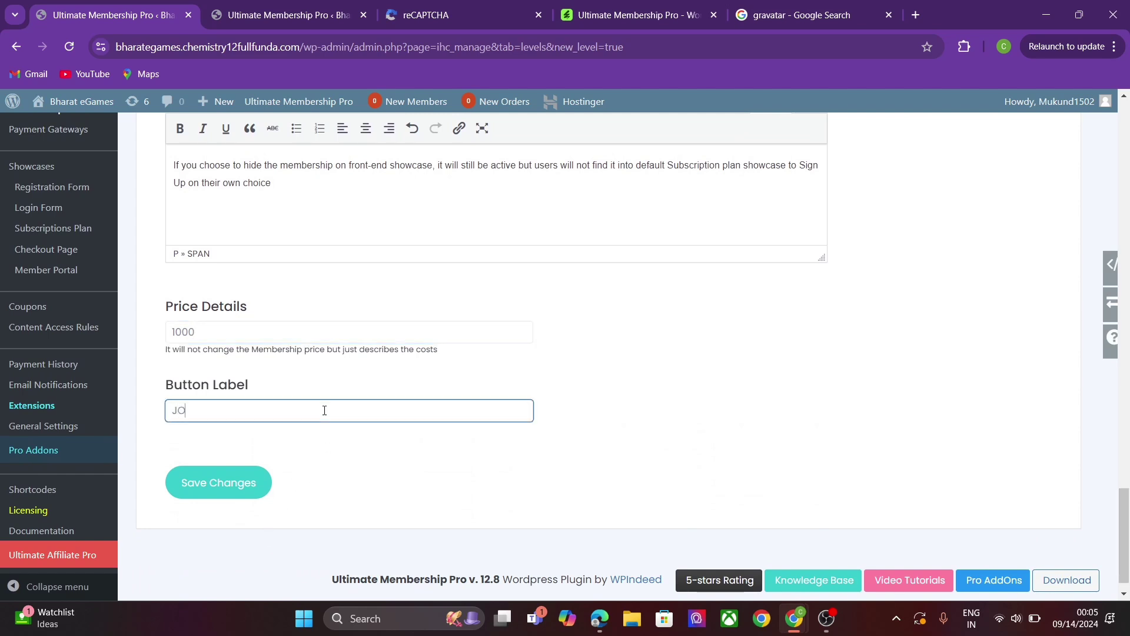
{"action": "type", "text": "IN MEMBERSHIP"}
{"action": "left_click", "coordinate": [231, 478]}
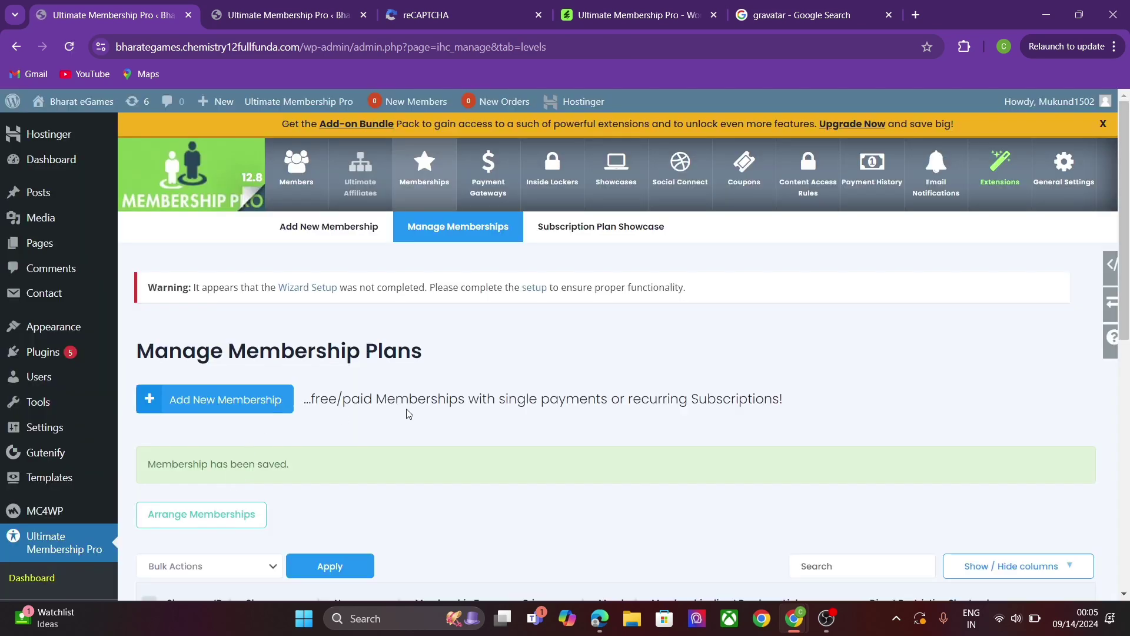
Step: Review the saved VVIP MEMBERSHIP entry in the membership plans list and open the Subscription Plan Showcase
{"action": "scroll", "coordinate": [1128, 182], "scroll_direction": "down", "scroll_amount": 4}
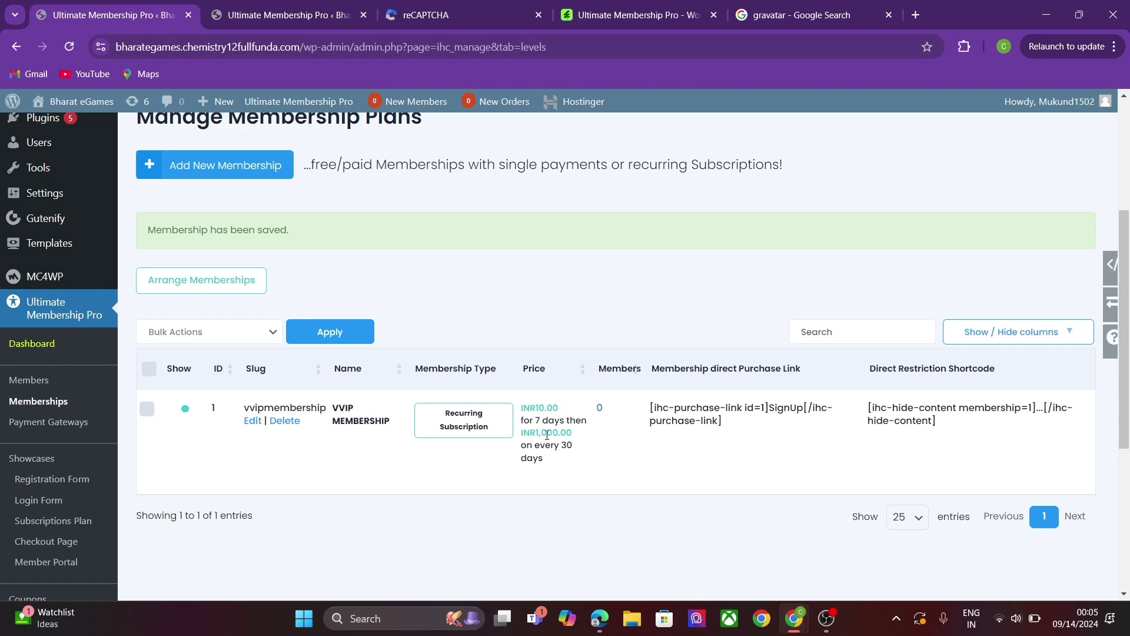
{"action": "left_click_drag", "start_coordinate": [1129, 424], "coordinate": [1127, 424]}
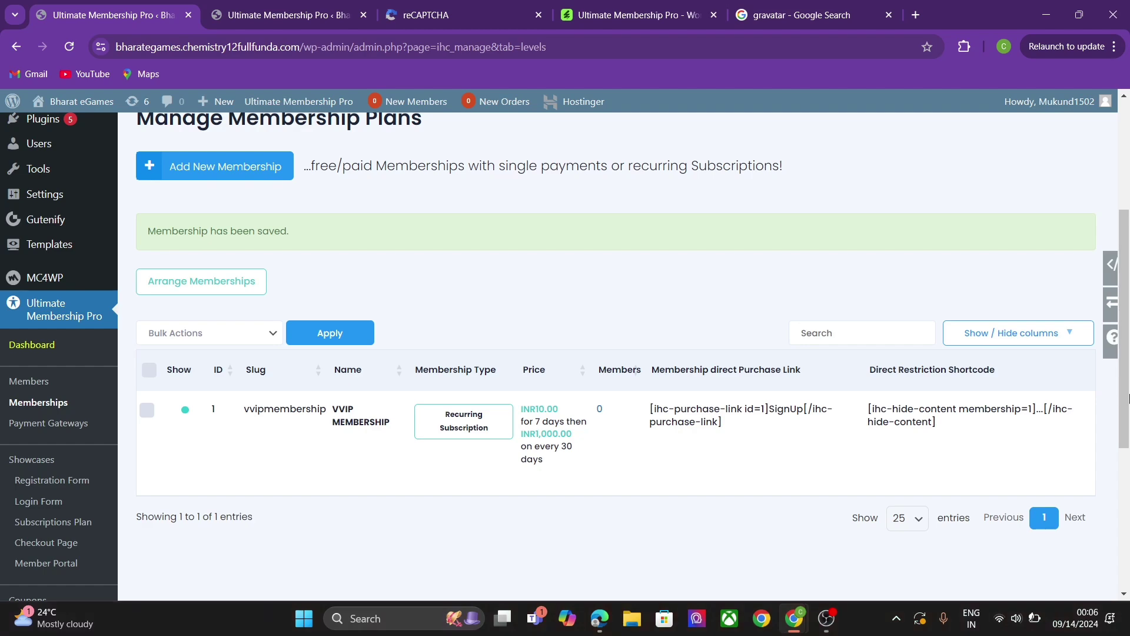
{"action": "scroll", "coordinate": [1127, 398], "scroll_direction": "up", "scroll_amount": 4}
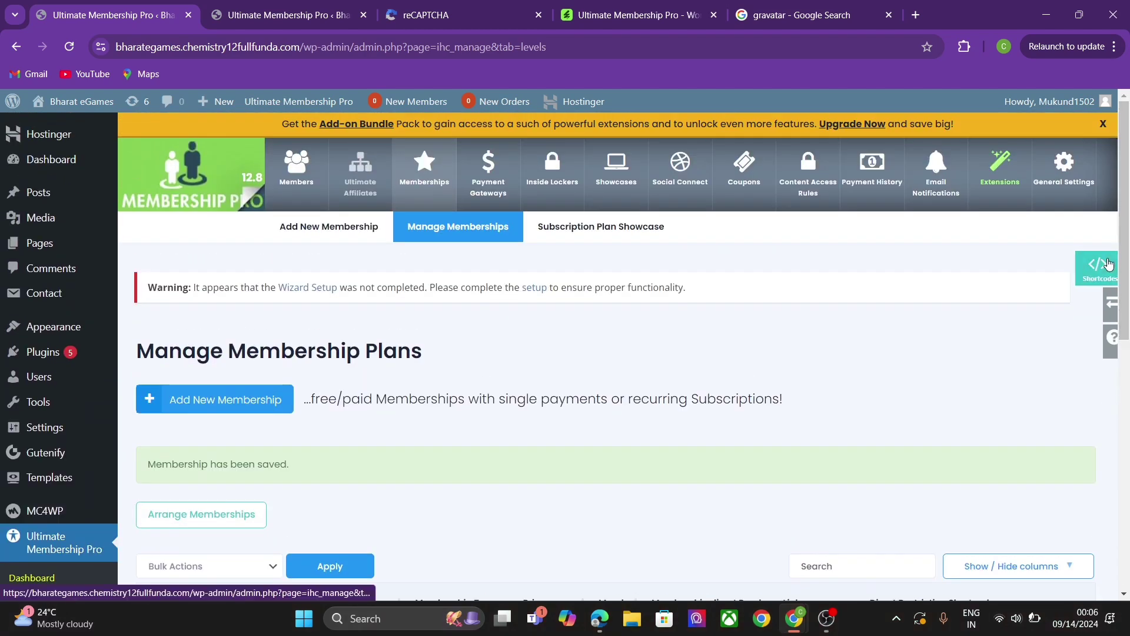
{"action": "left_click", "coordinate": [598, 230]}
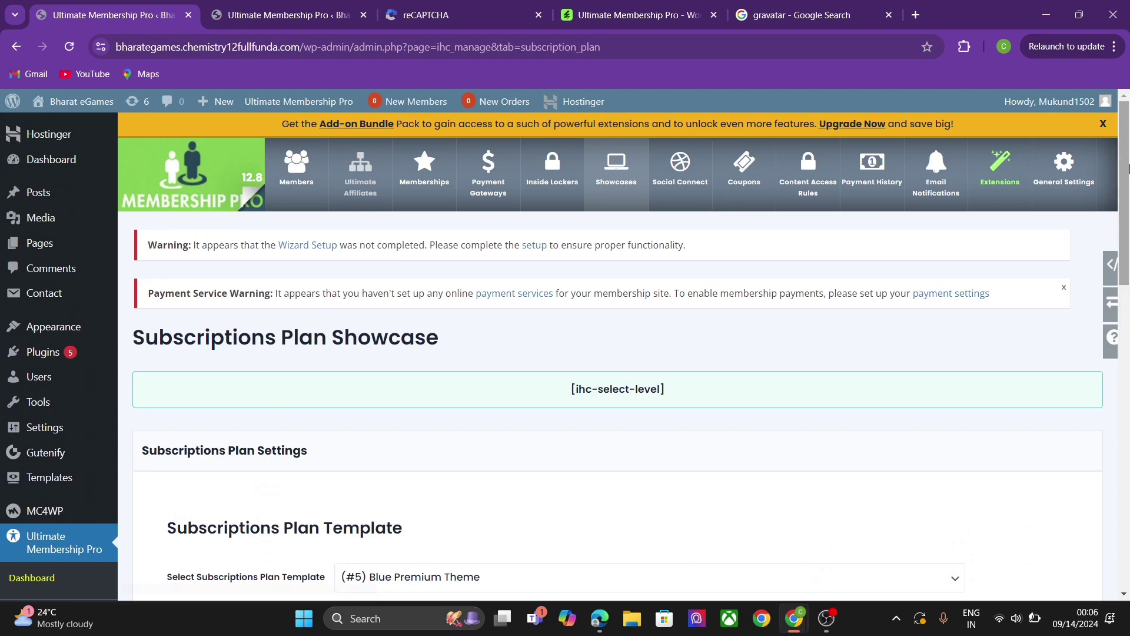
Step: Check the VVIP MEMBERSHIP card in the subscription plan showcase preview
{"action": "left_click_drag", "start_coordinate": [1127, 172], "coordinate": [1125, 334]}
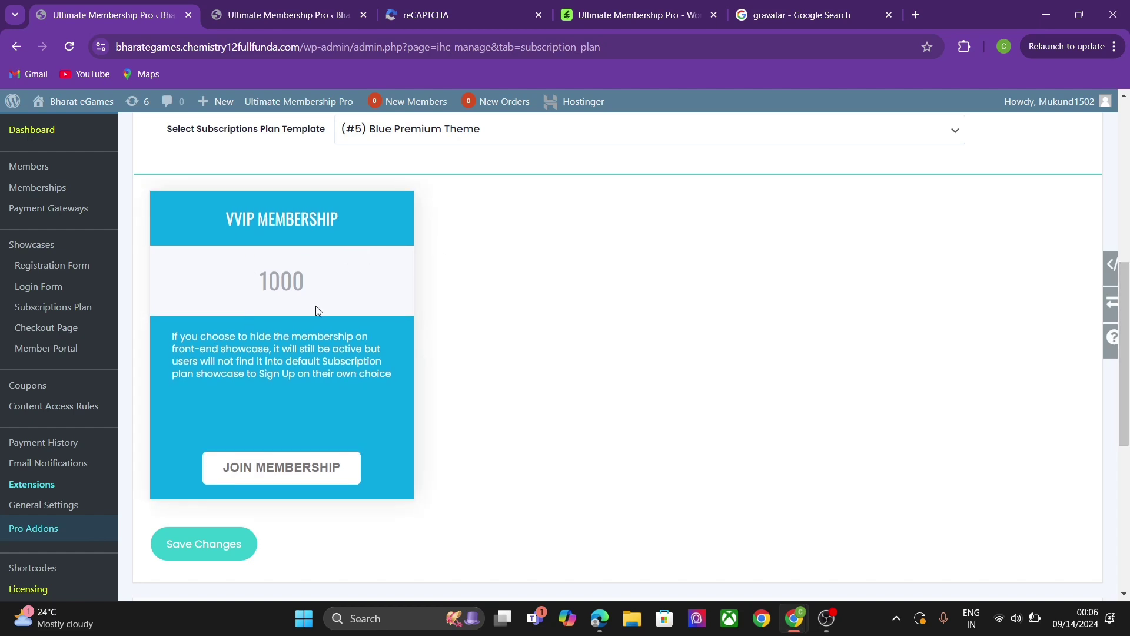
{"action": "scroll", "coordinate": [203, 349], "scroll_direction": "up", "scroll_amount": 8}
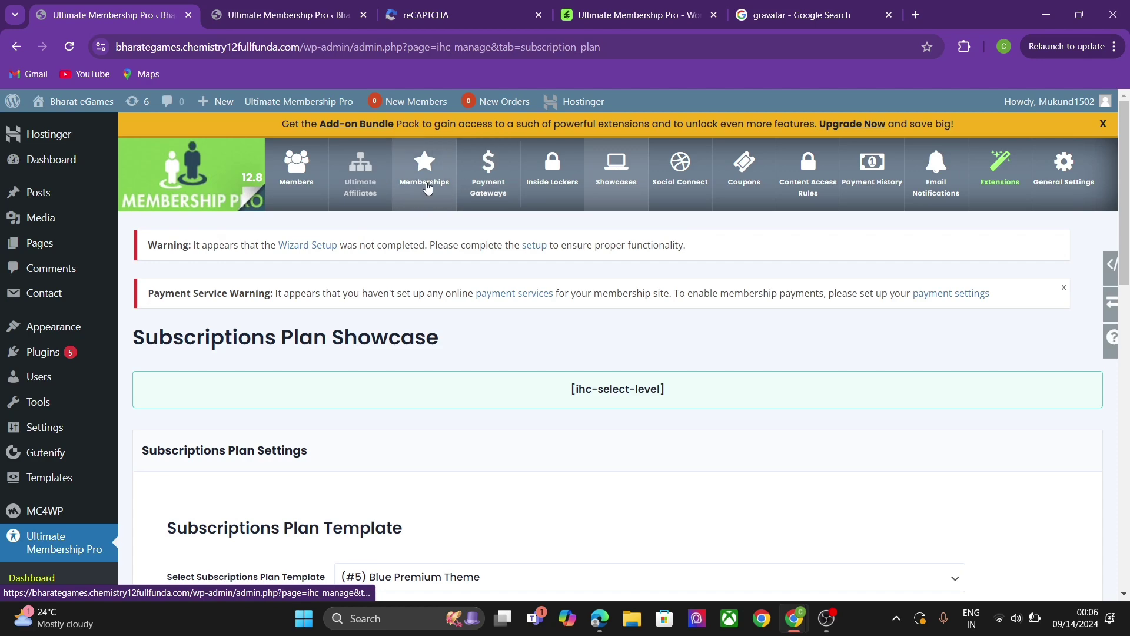
Step: Open the PayPal Standard payment gateway and examine its activation, merchant account, setup instruction and redirect page settings
{"action": "left_click", "coordinate": [474, 183]}
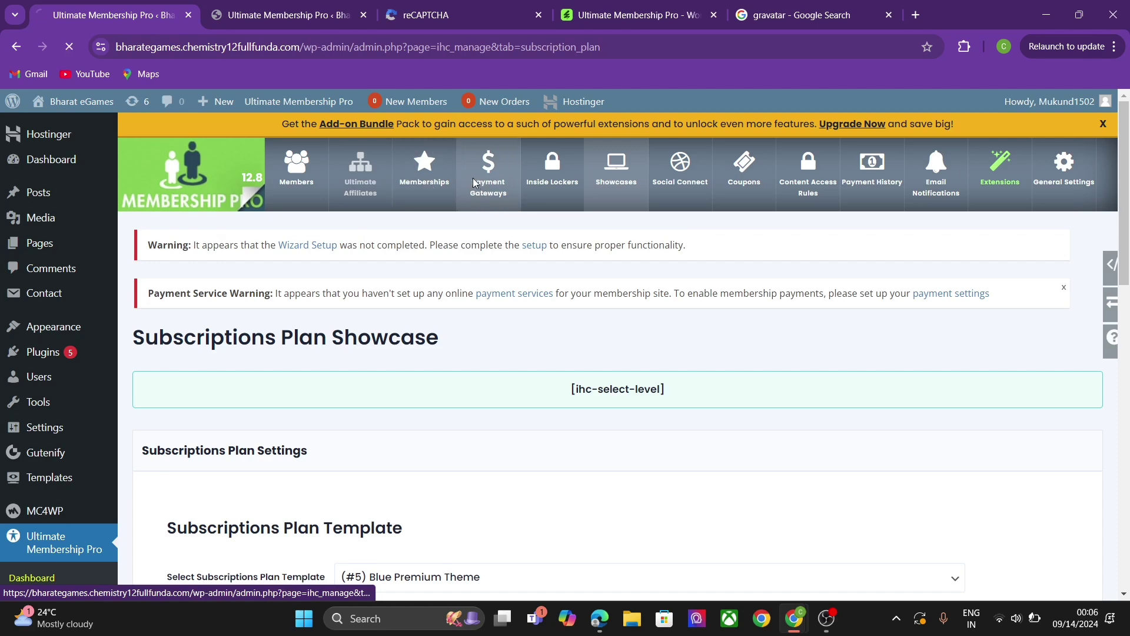
{"action": "left_click_drag", "start_coordinate": [1127, 209], "coordinate": [1129, 322]}
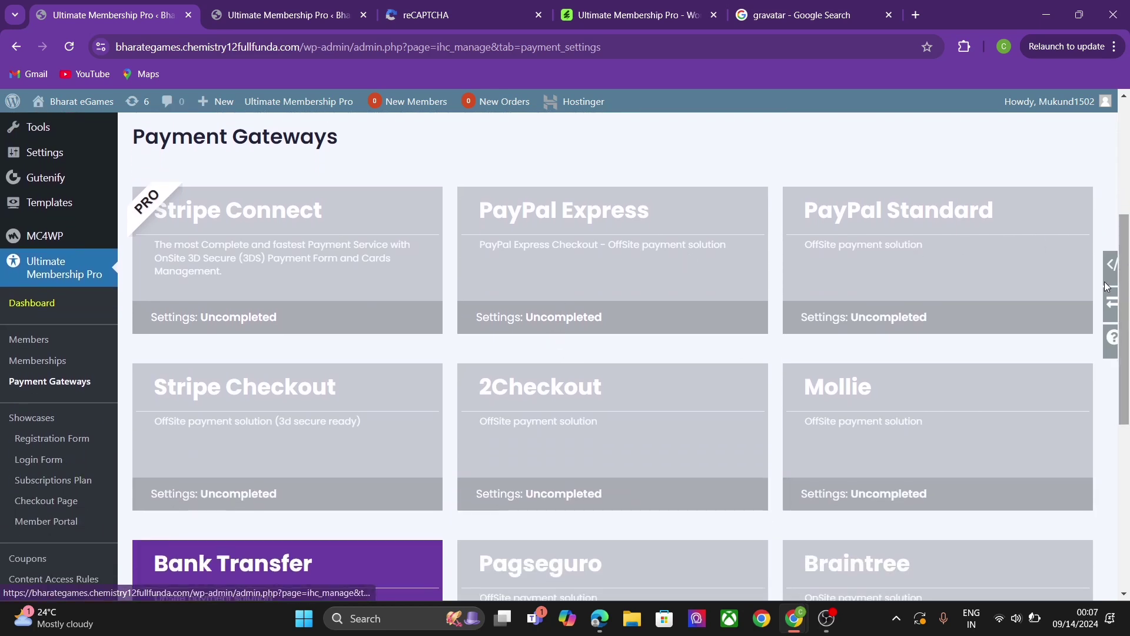
{"action": "left_click", "coordinate": [974, 261]}
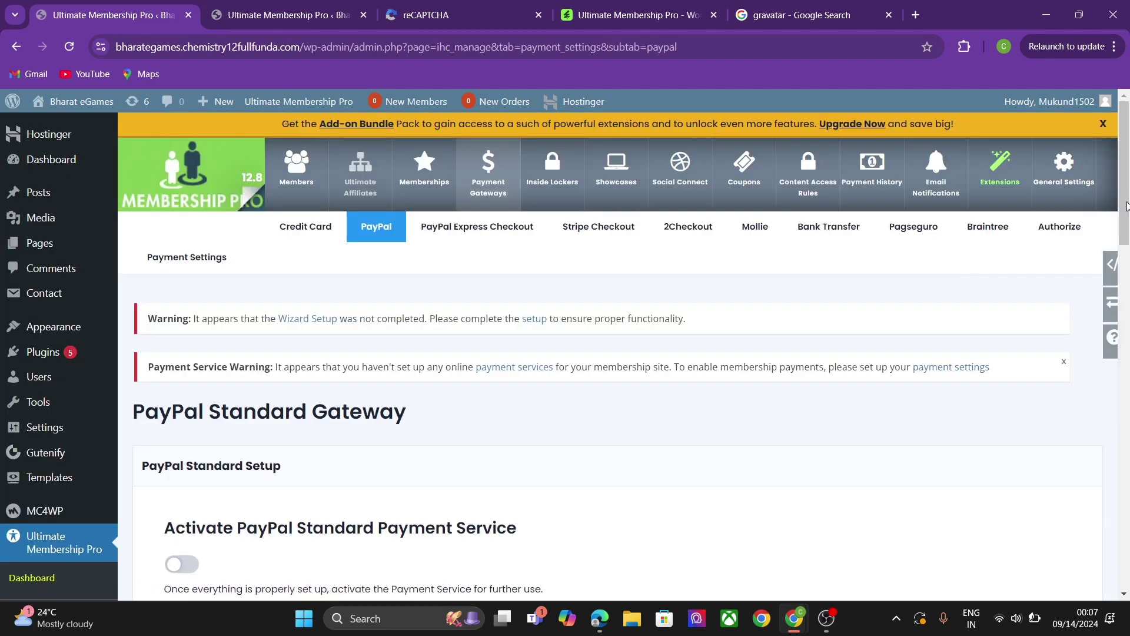
{"action": "left_click_drag", "start_coordinate": [1126, 205], "coordinate": [1127, 316]}
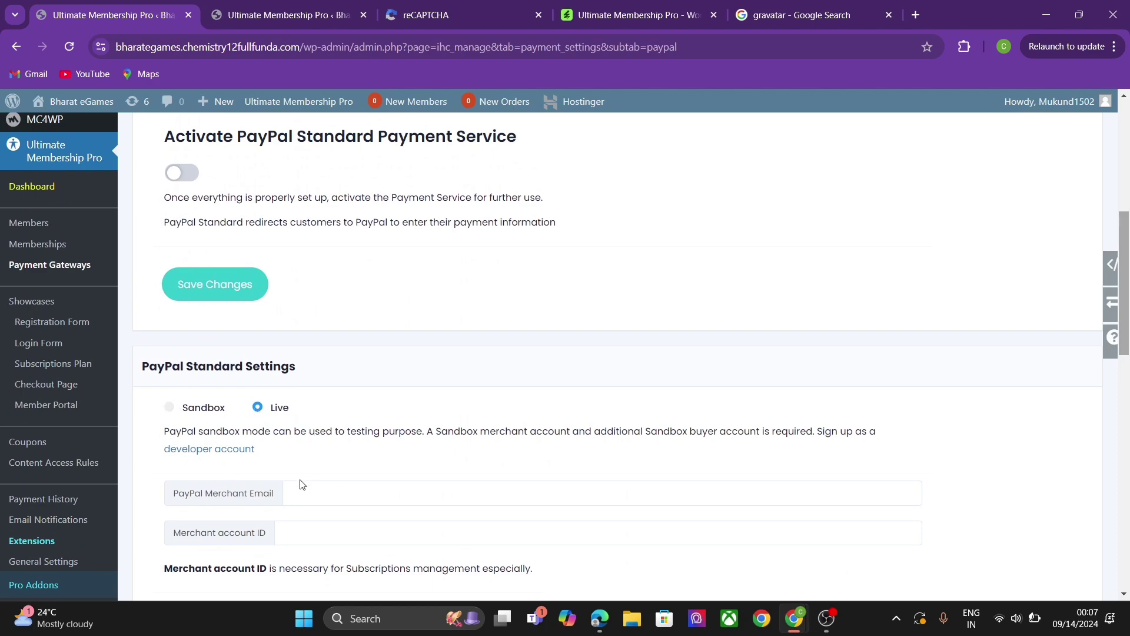
{"action": "left_click_drag", "start_coordinate": [1127, 309], "coordinate": [1125, 445]}
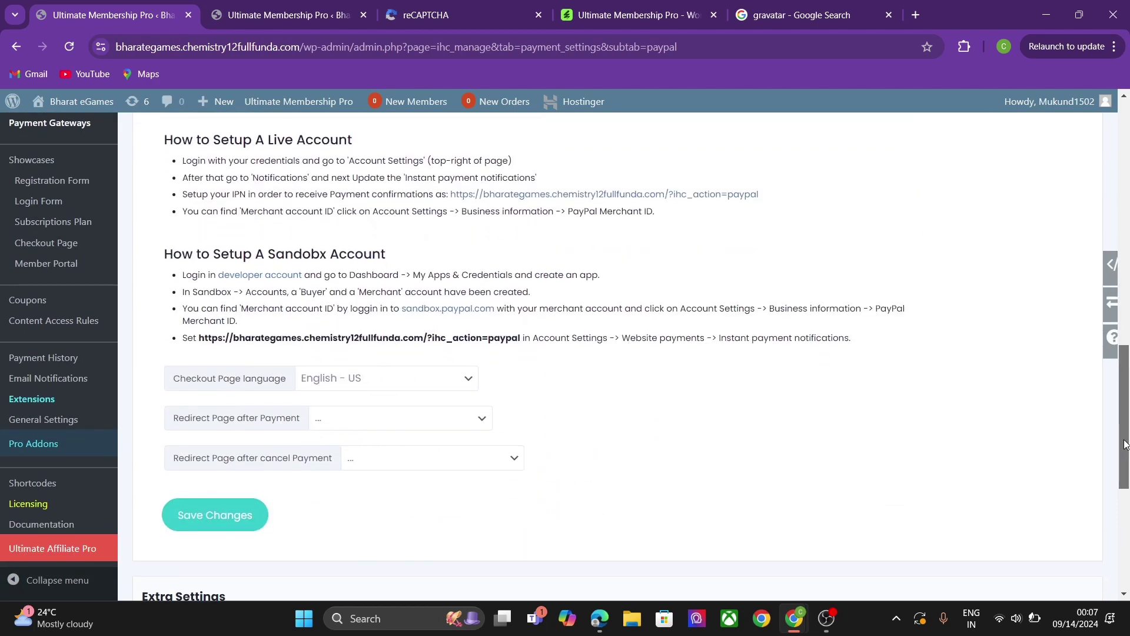
{"action": "left_click", "coordinate": [384, 425]}
{"action": "left_click", "coordinate": [381, 424]}
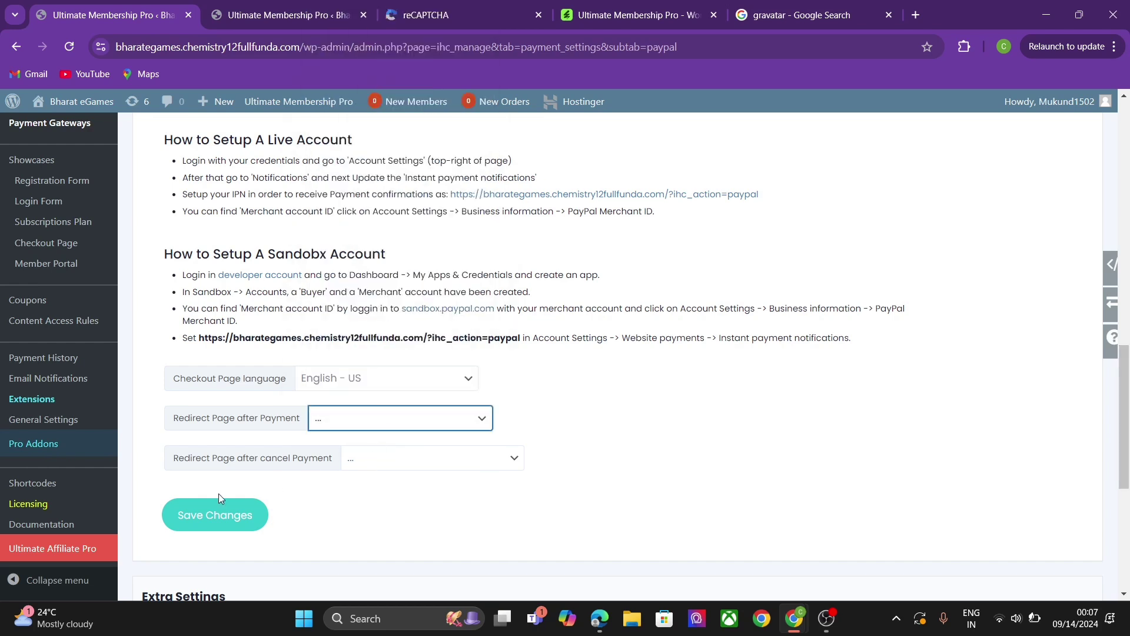
{"action": "left_click_drag", "start_coordinate": [1129, 429], "coordinate": [1094, 208]}
{"action": "scroll", "coordinate": [1095, 211], "scroll_direction": "up", "scroll_amount": 2}
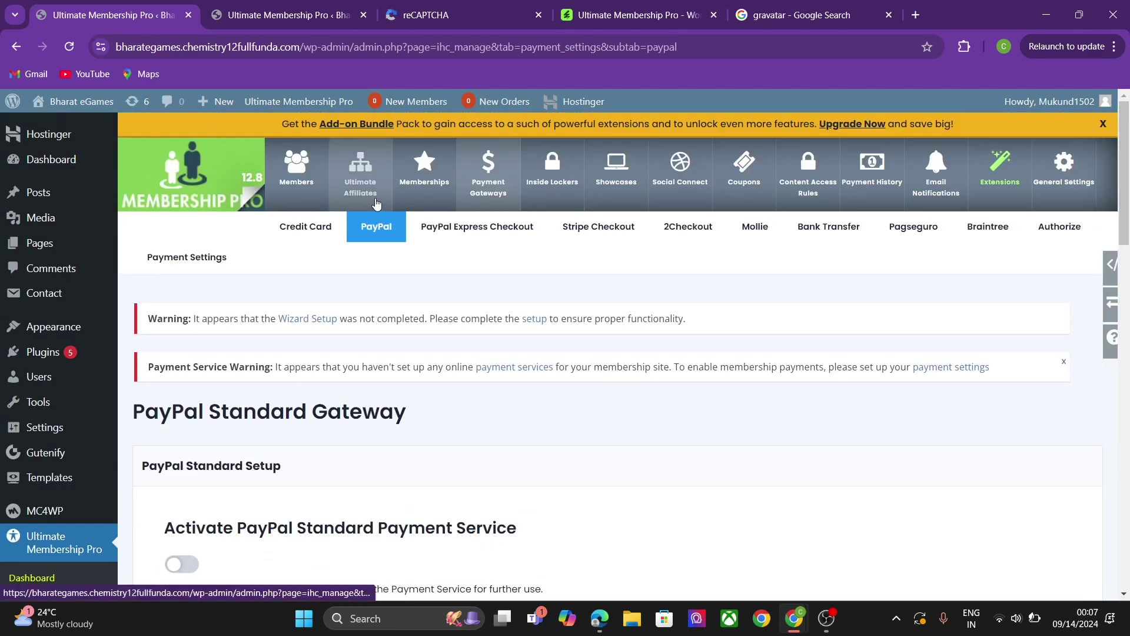
Step: Return to the payment gateways overview, open the Bank Transfer gateway and look over its setup
{"action": "left_click", "coordinate": [479, 177]}
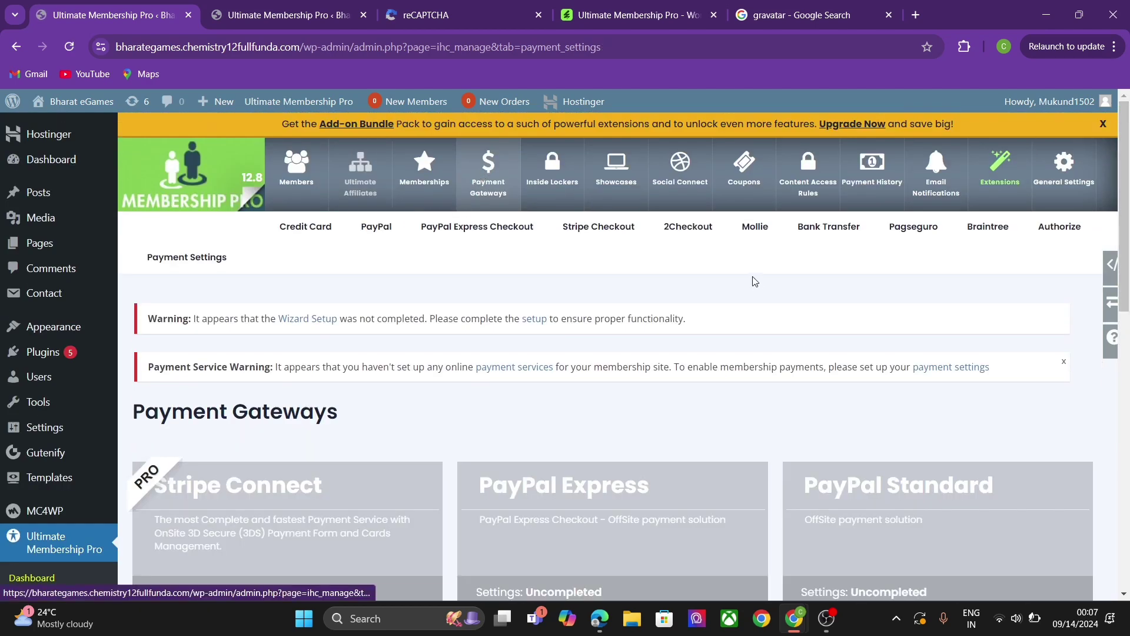
{"action": "left_click_drag", "start_coordinate": [1125, 204], "coordinate": [1120, 437]}
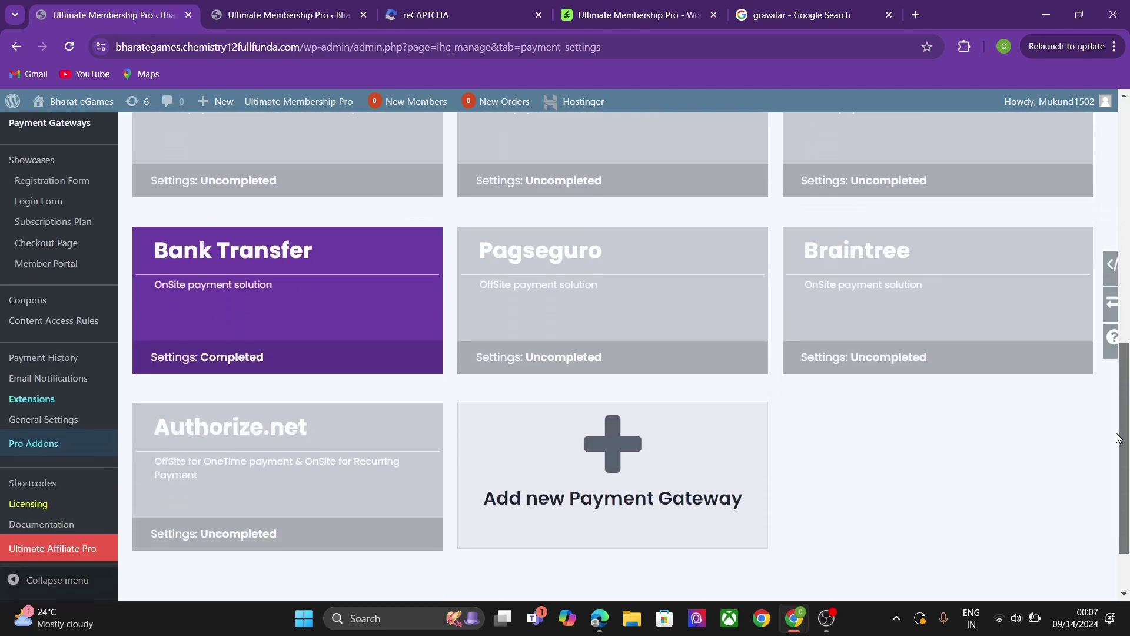
{"action": "left_click", "coordinate": [299, 313]}
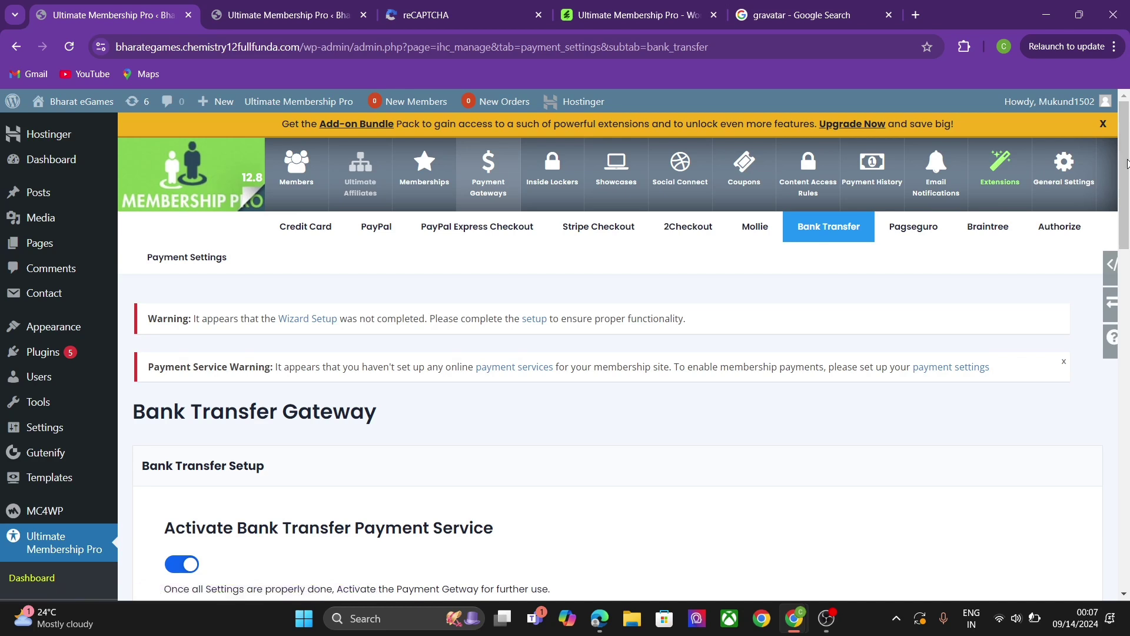
{"action": "left_click_drag", "start_coordinate": [1127, 164], "coordinate": [1123, 5]}
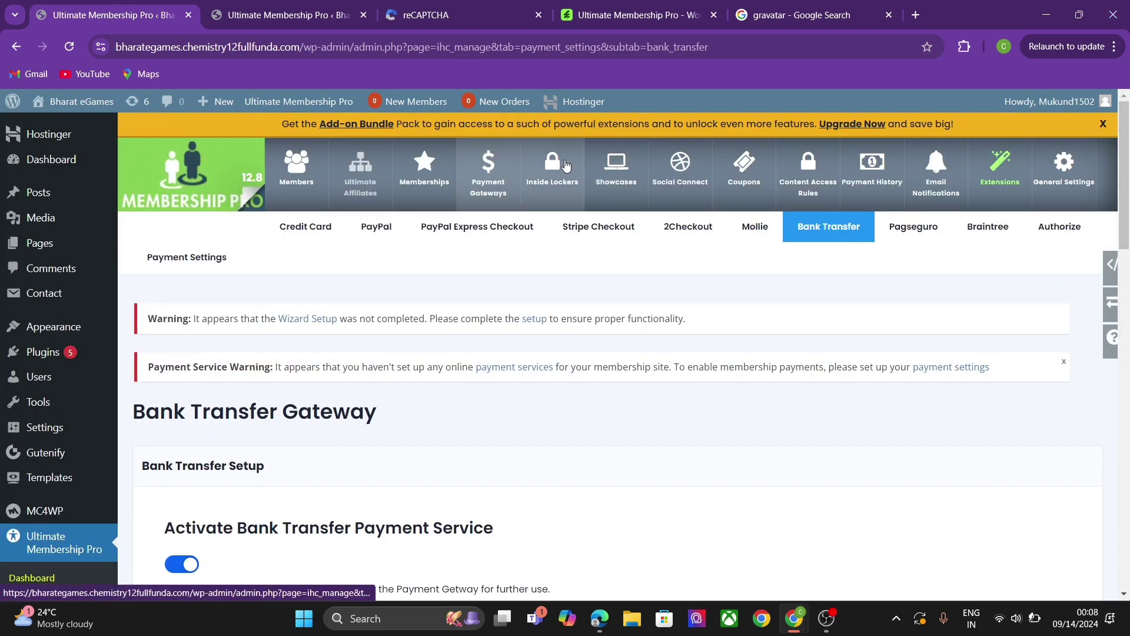
Step: Open Inside Lockers, preview the Loker with Form template and close the preview
{"action": "left_click", "coordinate": [565, 161]}
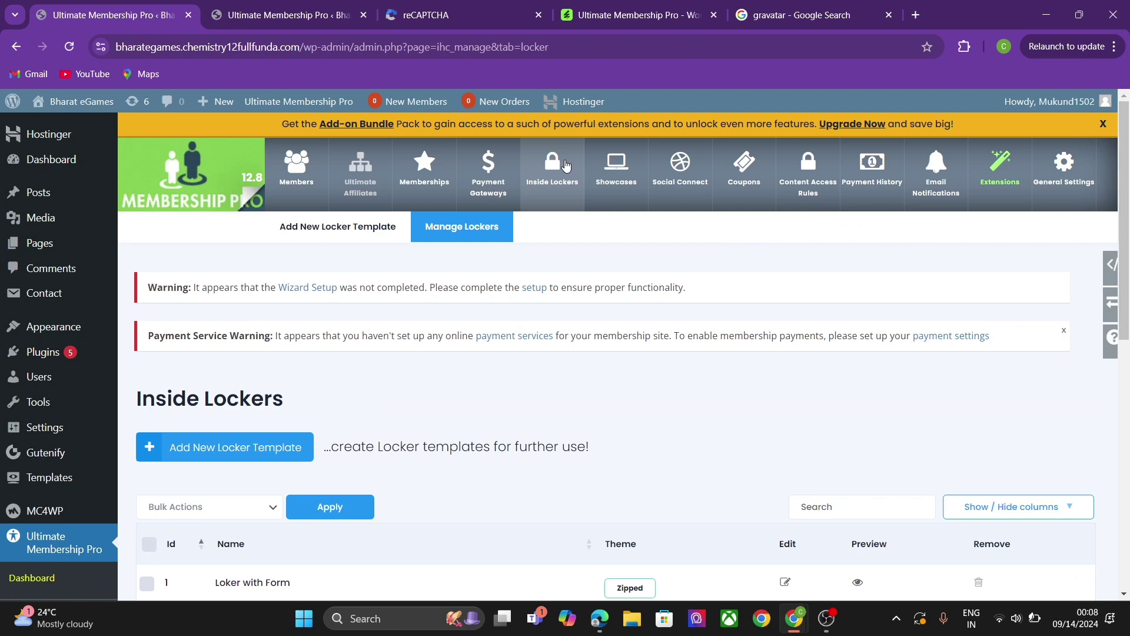
{"action": "left_click_drag", "start_coordinate": [1126, 190], "coordinate": [1128, 322]}
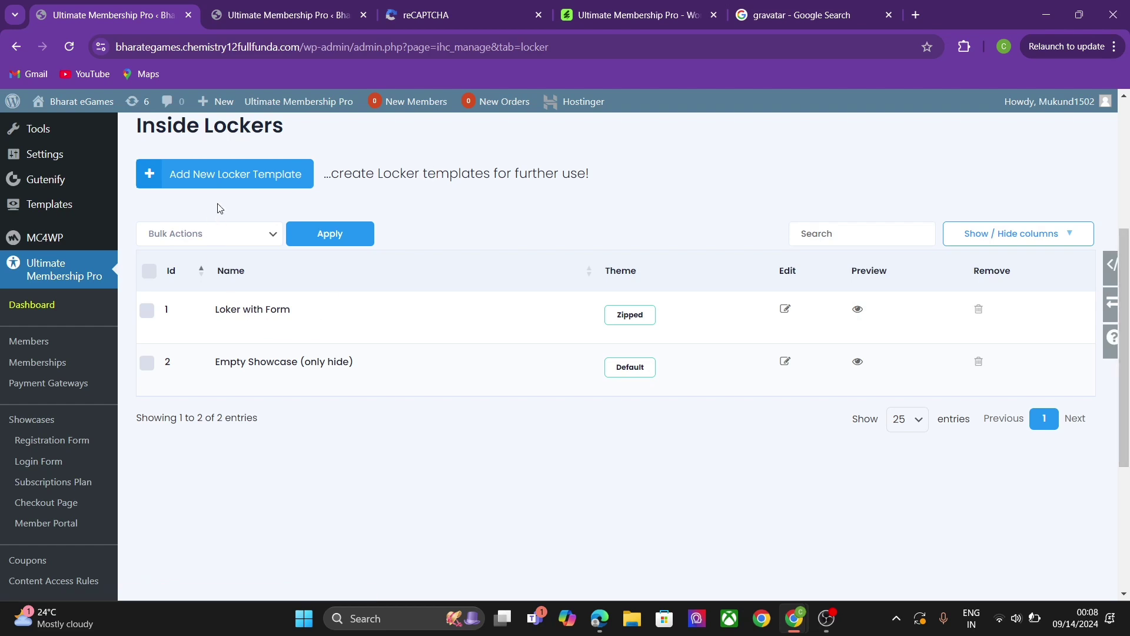
{"action": "left_click", "coordinate": [856, 310]}
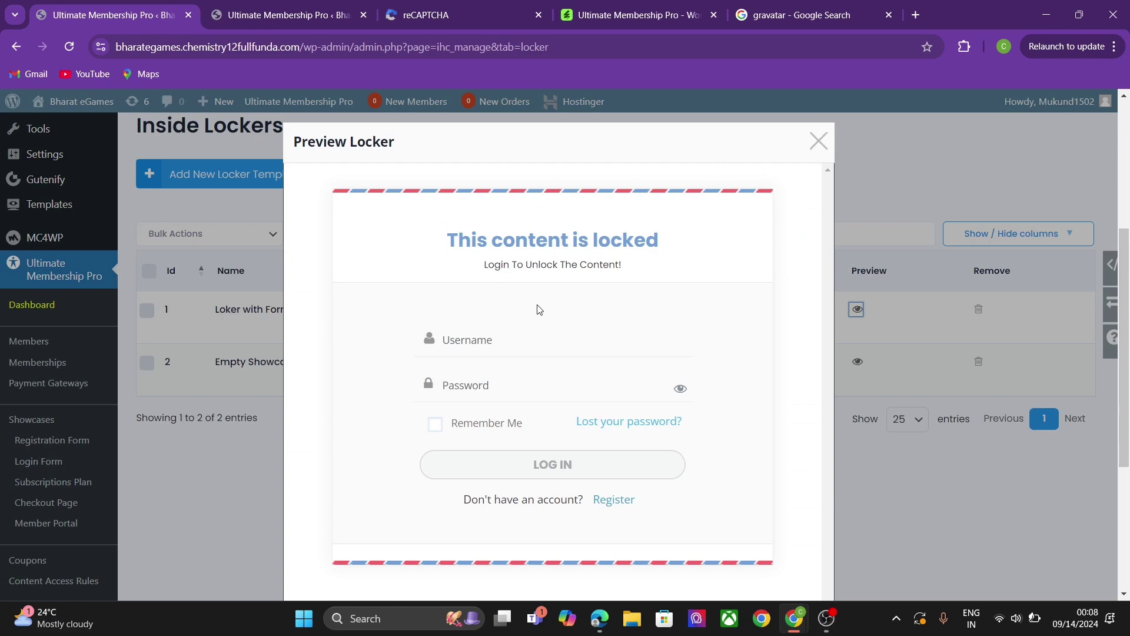
{"action": "left_click", "coordinate": [452, 350]}
{"action": "left_click", "coordinate": [817, 141]}
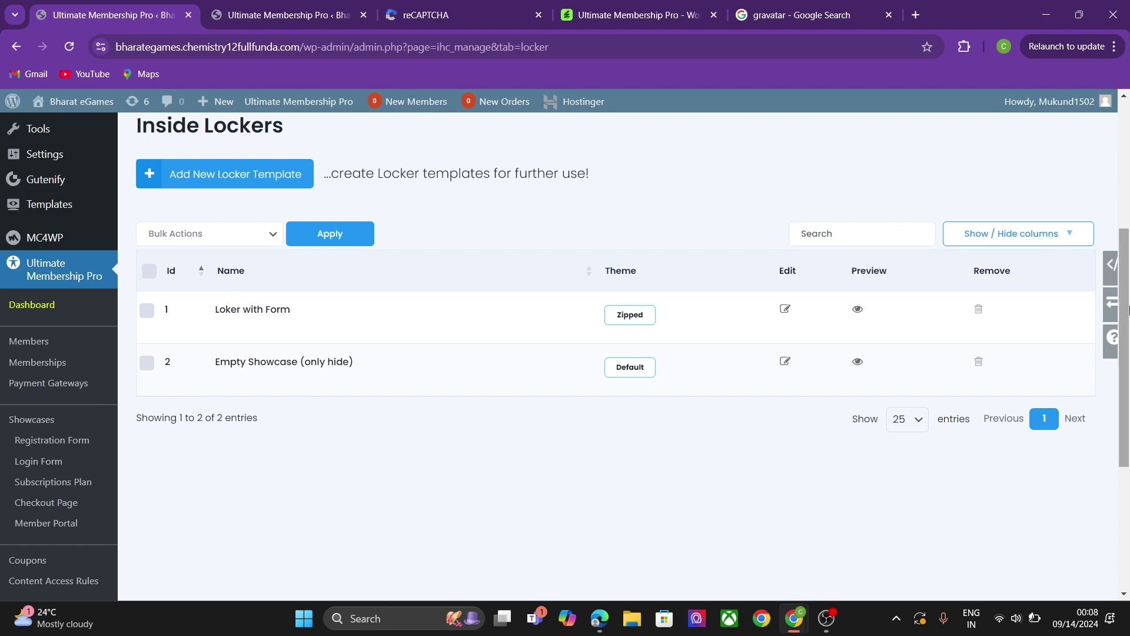
{"action": "left_click_drag", "start_coordinate": [1128, 309], "coordinate": [1122, 154]}
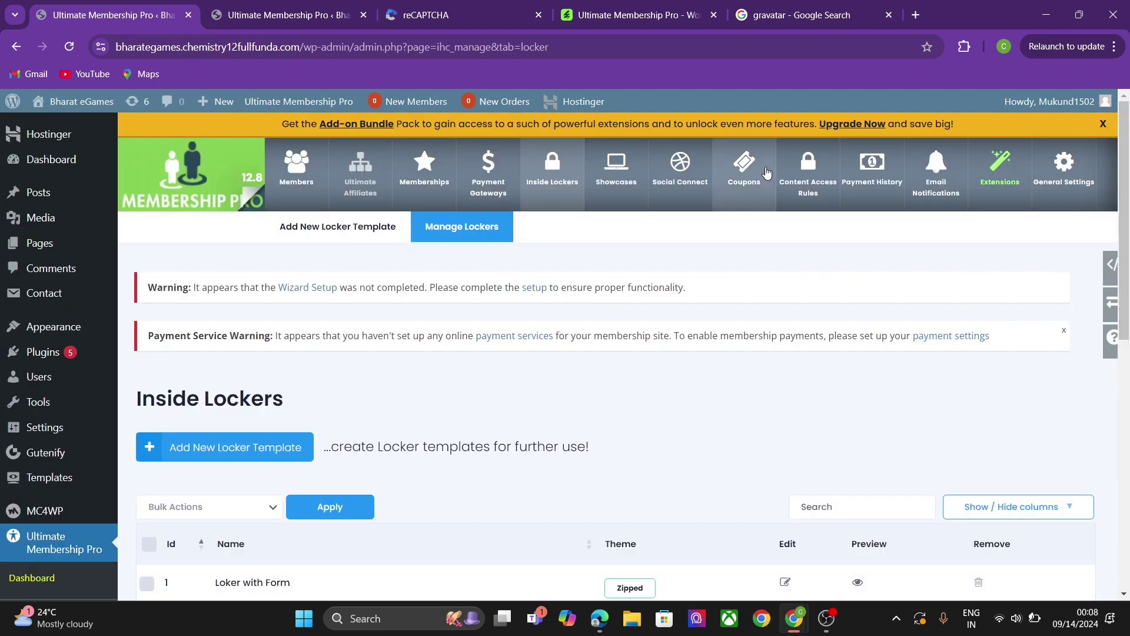
Step: Open the Registration Form showcase and look over its form display settings
{"action": "left_click", "coordinate": [620, 185]}
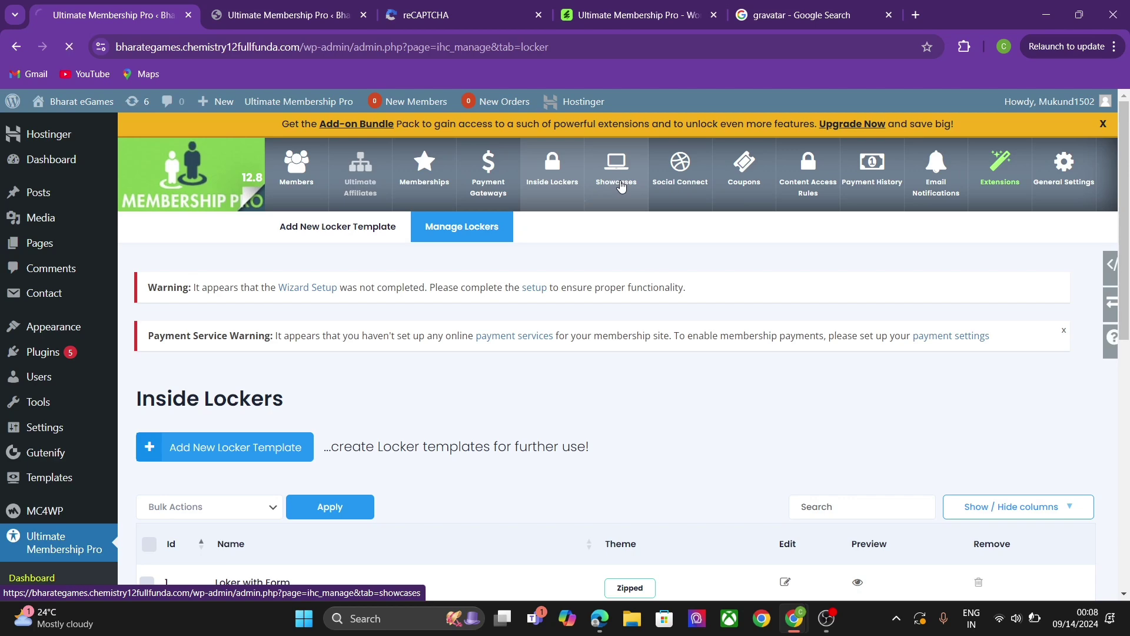
{"action": "scroll", "coordinate": [1126, 261], "scroll_direction": "down", "scroll_amount": 4}
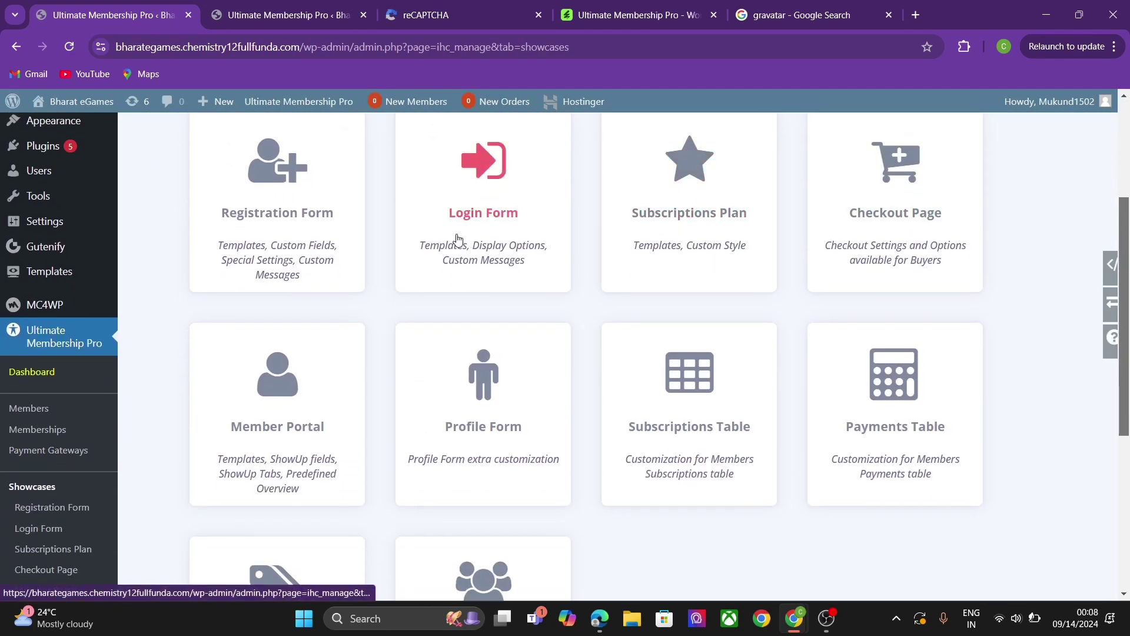
{"action": "left_click", "coordinate": [304, 231]}
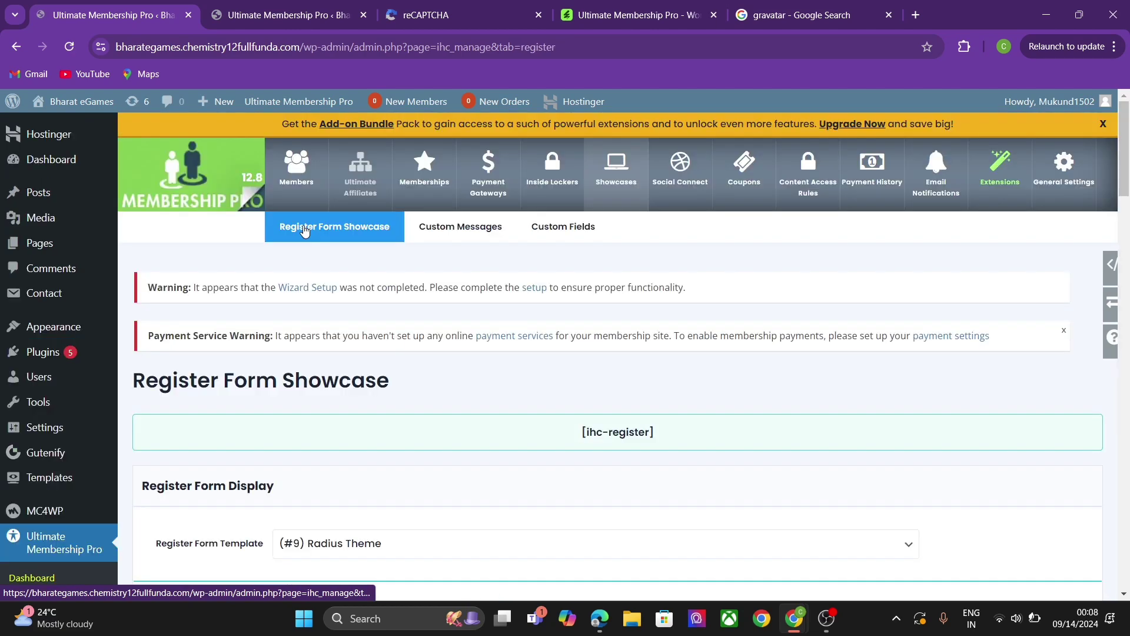
{"action": "scroll", "coordinate": [1127, 181], "scroll_direction": "down", "scroll_amount": 10}
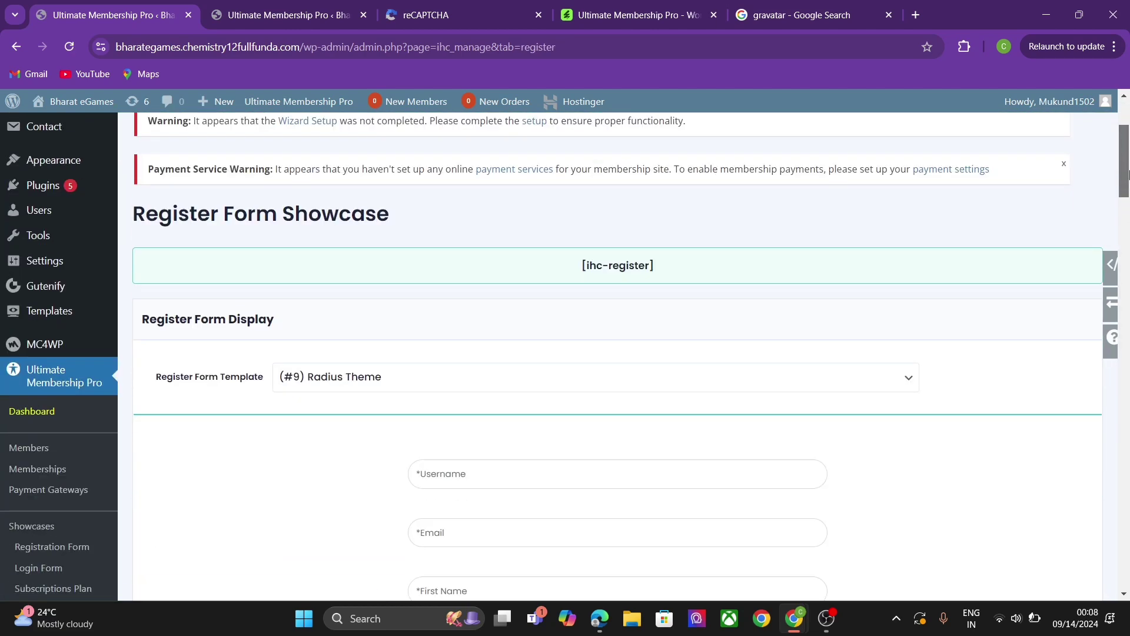
{"action": "scroll", "coordinate": [1127, 218], "scroll_direction": "up", "scroll_amount": 5}
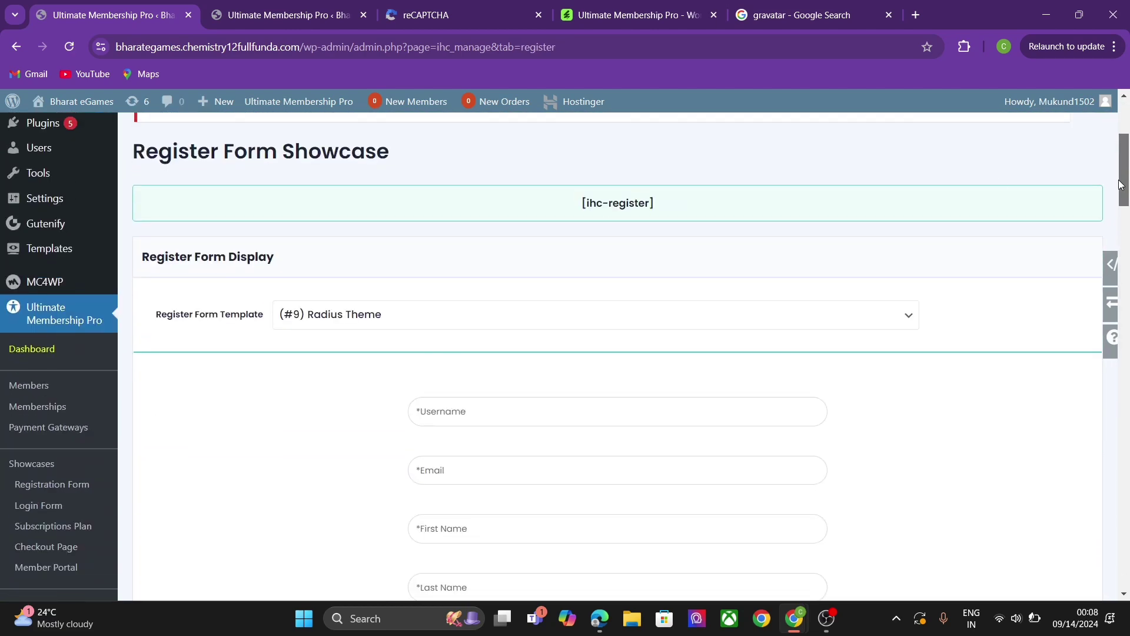
Step: Try the (#8) Simple Border Theme, and set the Register Form Template to (#6) Double Strong Theme
{"action": "left_click", "coordinate": [416, 313]}
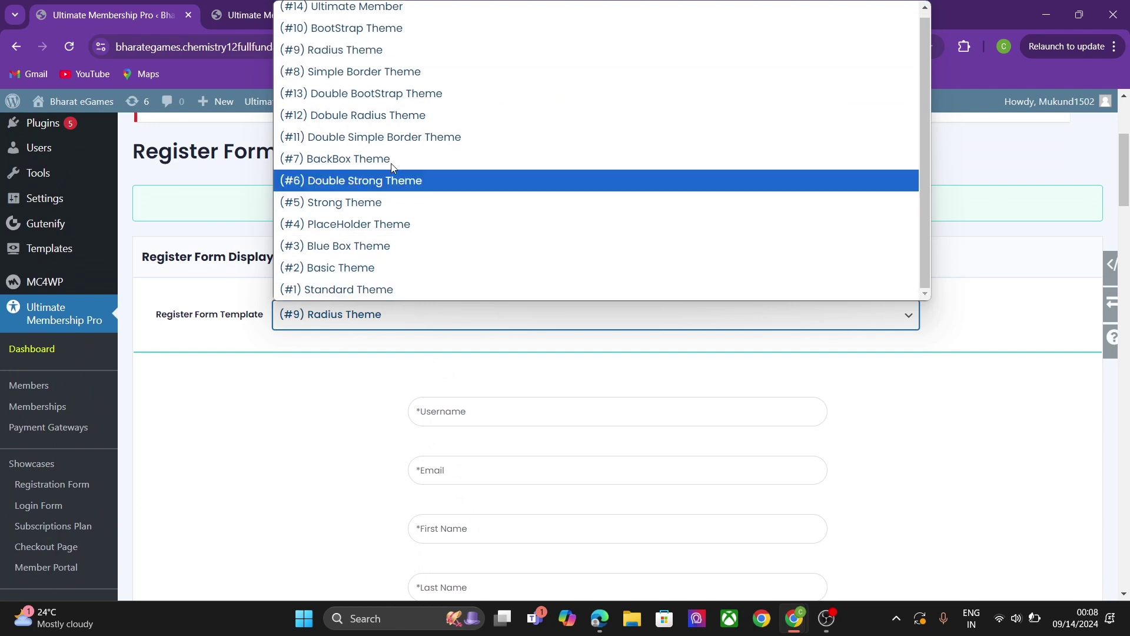
{"action": "left_click", "coordinate": [374, 73]}
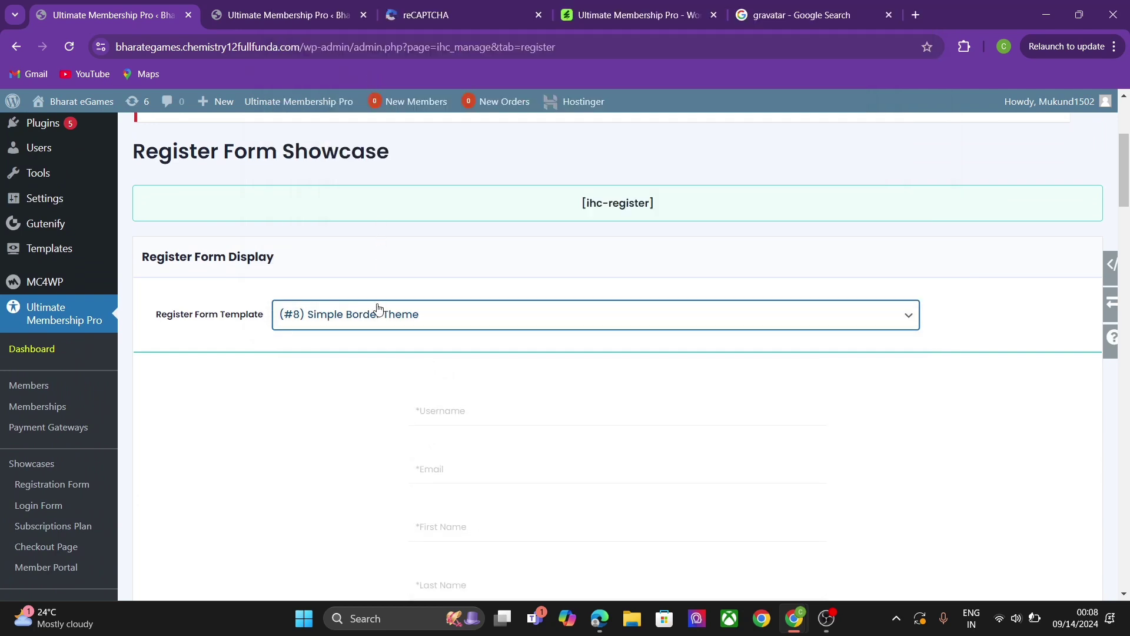
{"action": "left_click", "coordinate": [379, 327]}
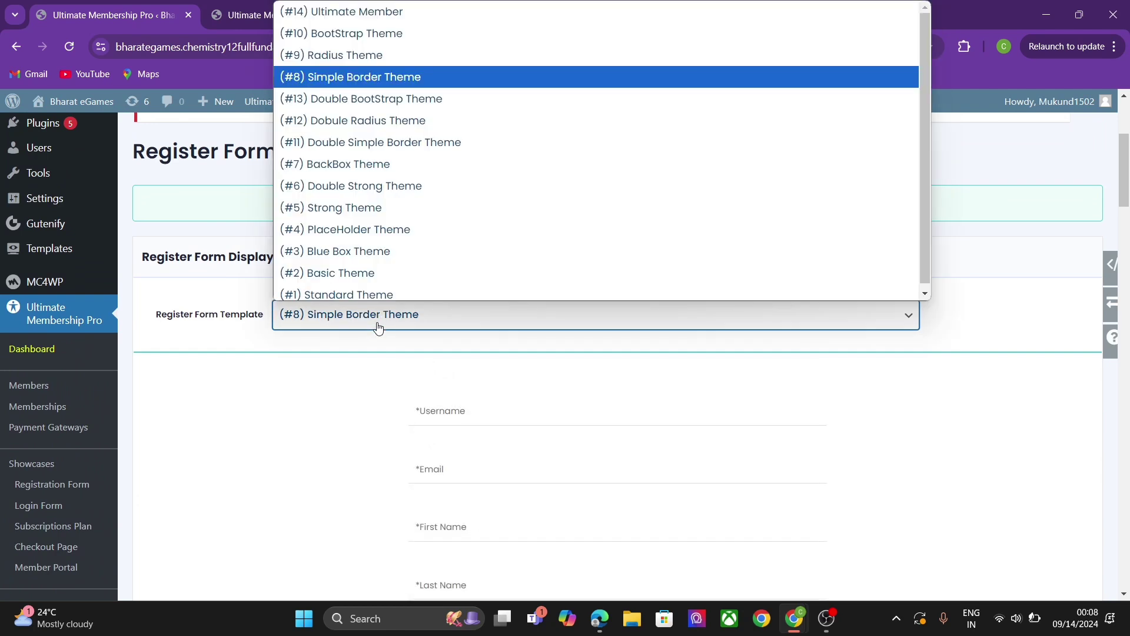
{"action": "left_click", "coordinate": [352, 189]}
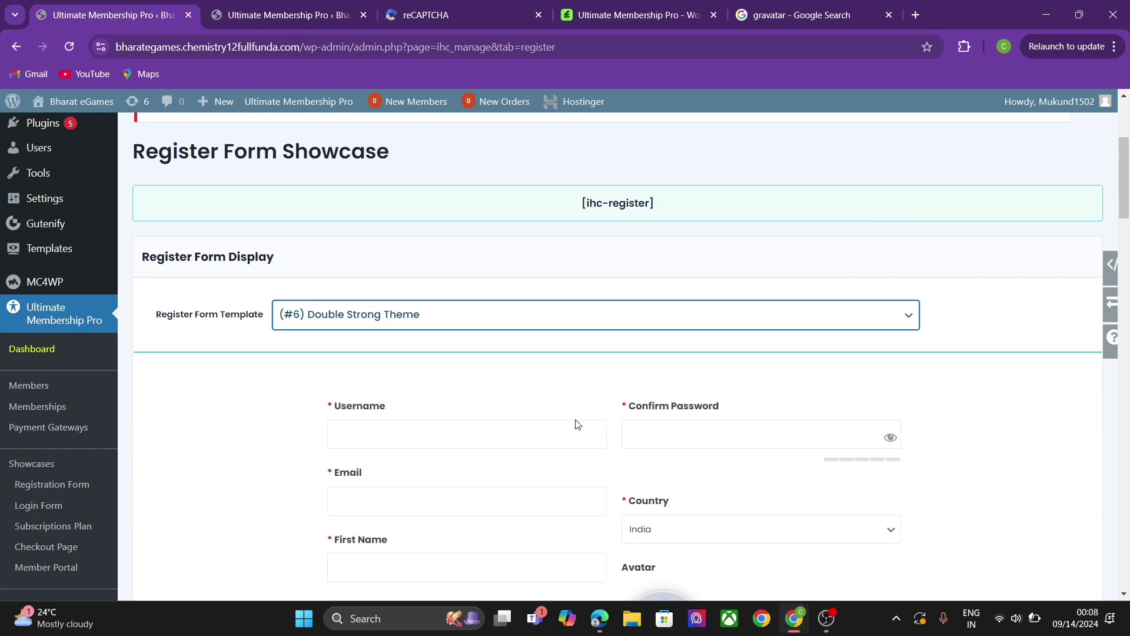
{"action": "left_click", "coordinate": [540, 320]}
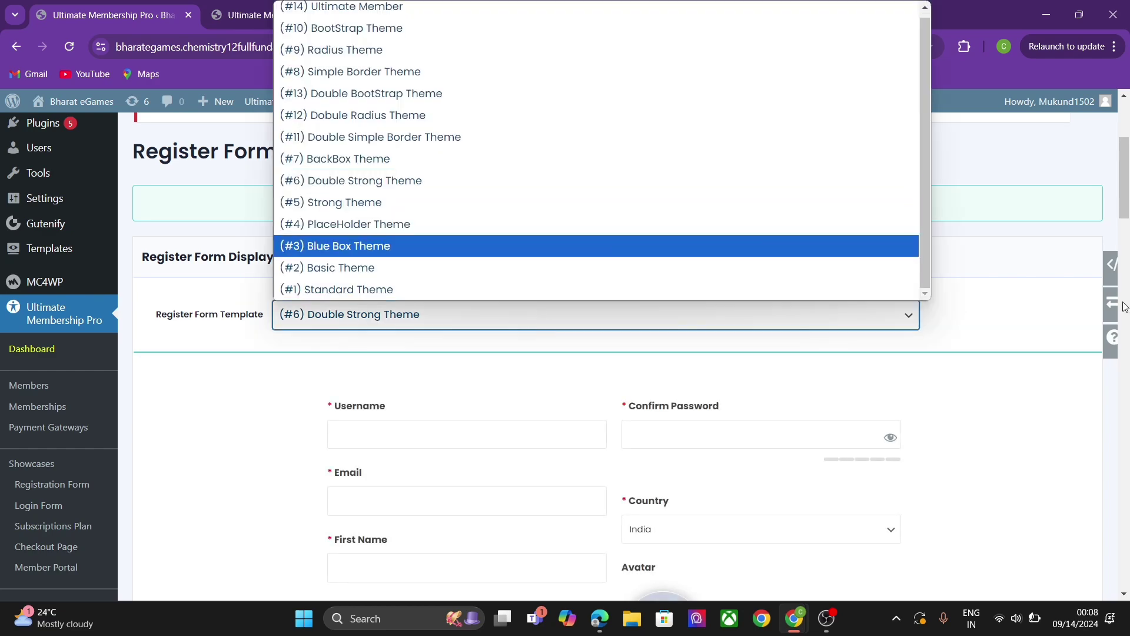
{"action": "left_click", "coordinate": [1102, 207]}
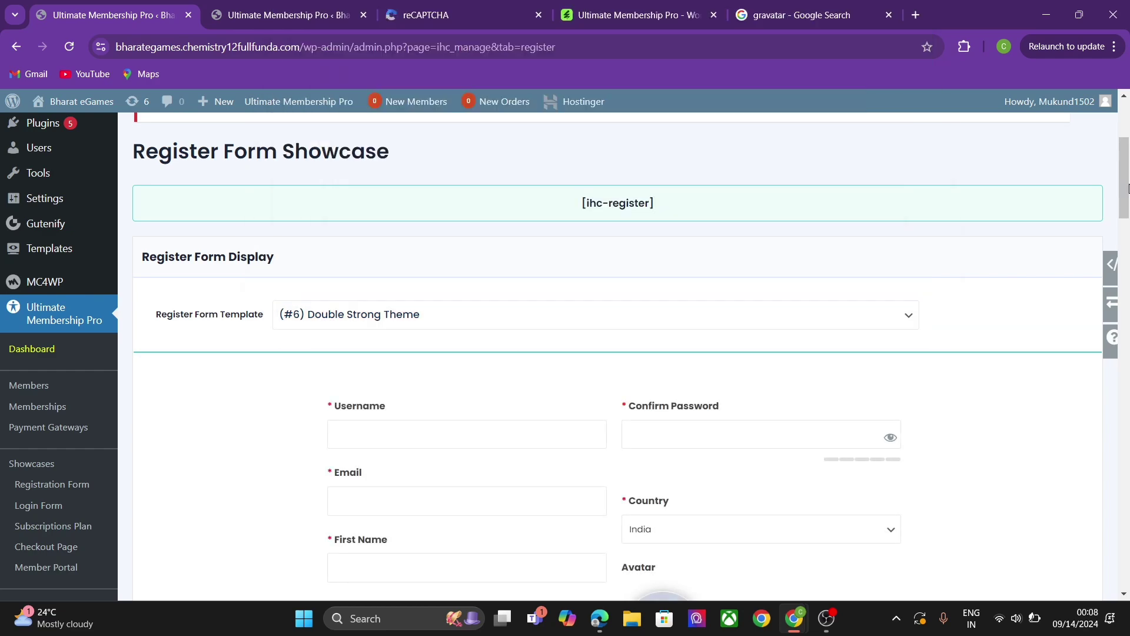
Step: Inspect the subscription type and new-member subscription options in Additional Settings, keeping Predifined Subscription and None
{"action": "left_click_drag", "start_coordinate": [1128, 190], "coordinate": [1100, 307]}
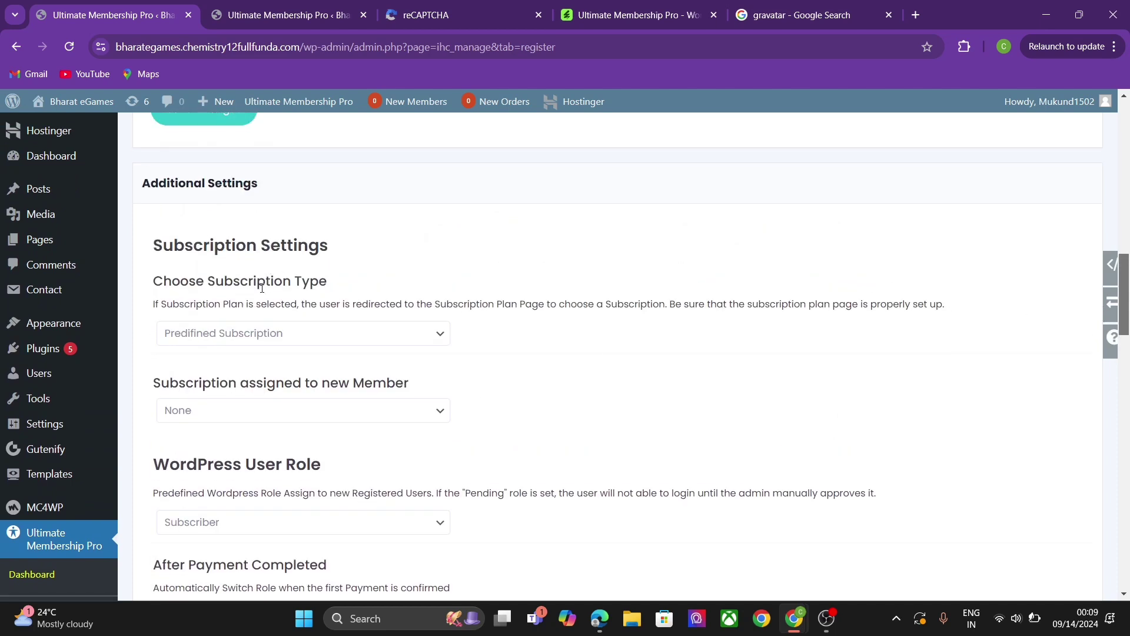
{"action": "left_click", "coordinate": [229, 333]}
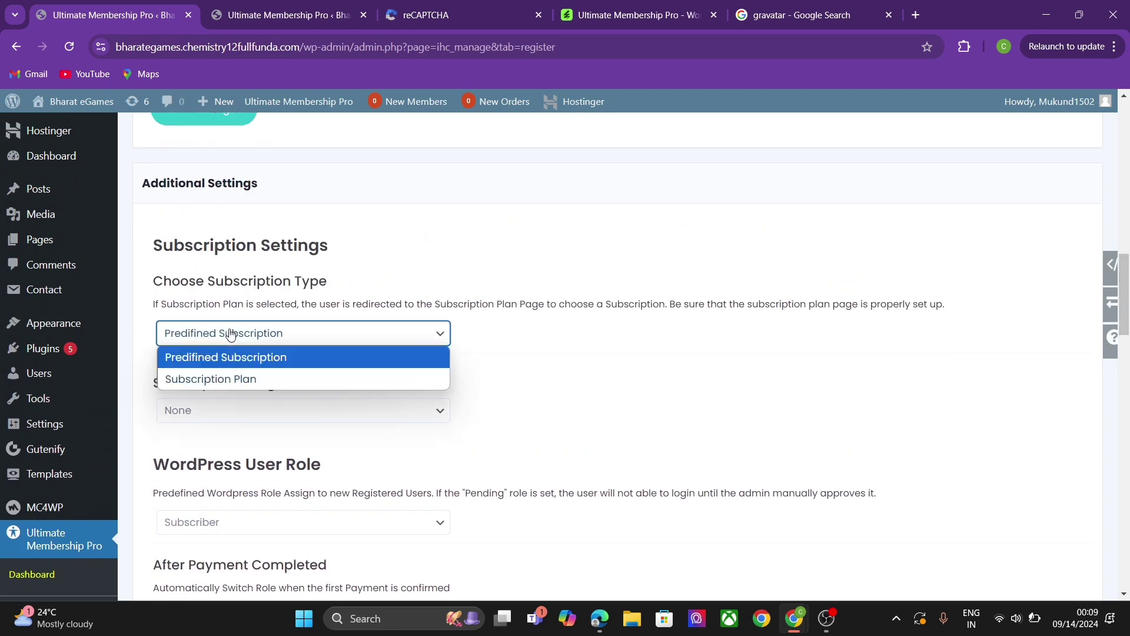
{"action": "left_click", "coordinate": [229, 333]}
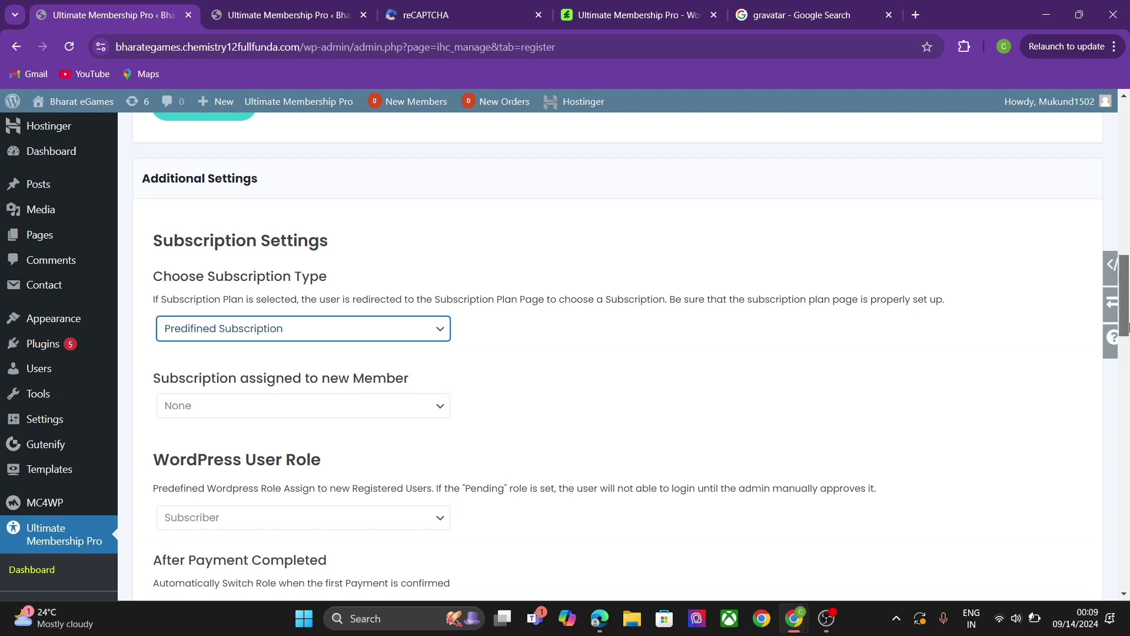
{"action": "left_click_drag", "start_coordinate": [1128, 322], "coordinate": [1128, 347]}
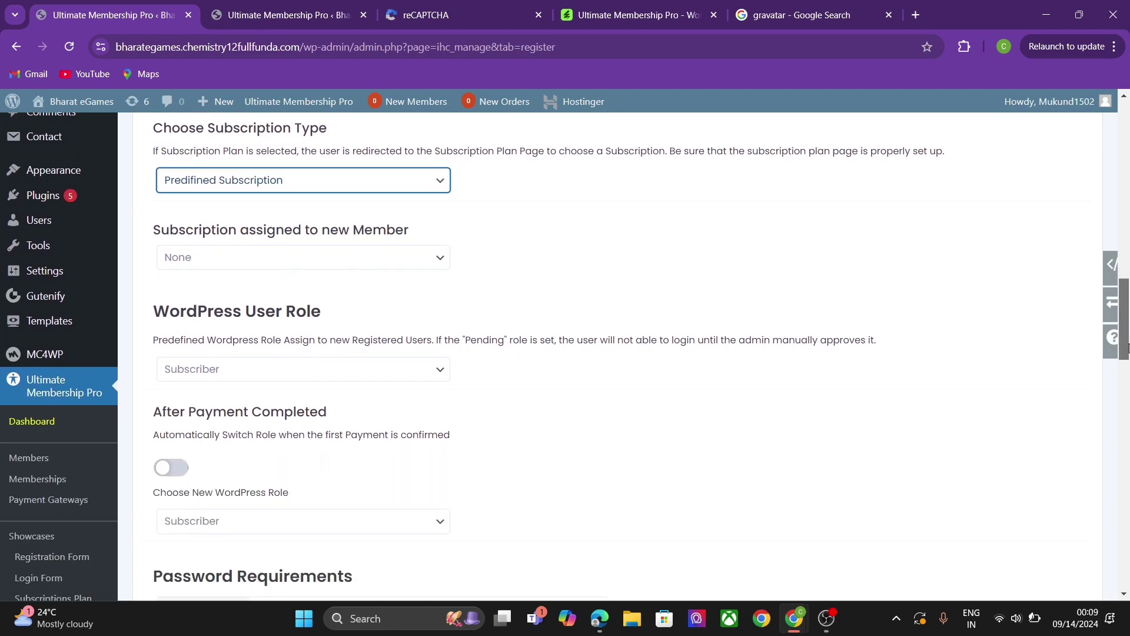
{"action": "left_click", "coordinate": [345, 258]}
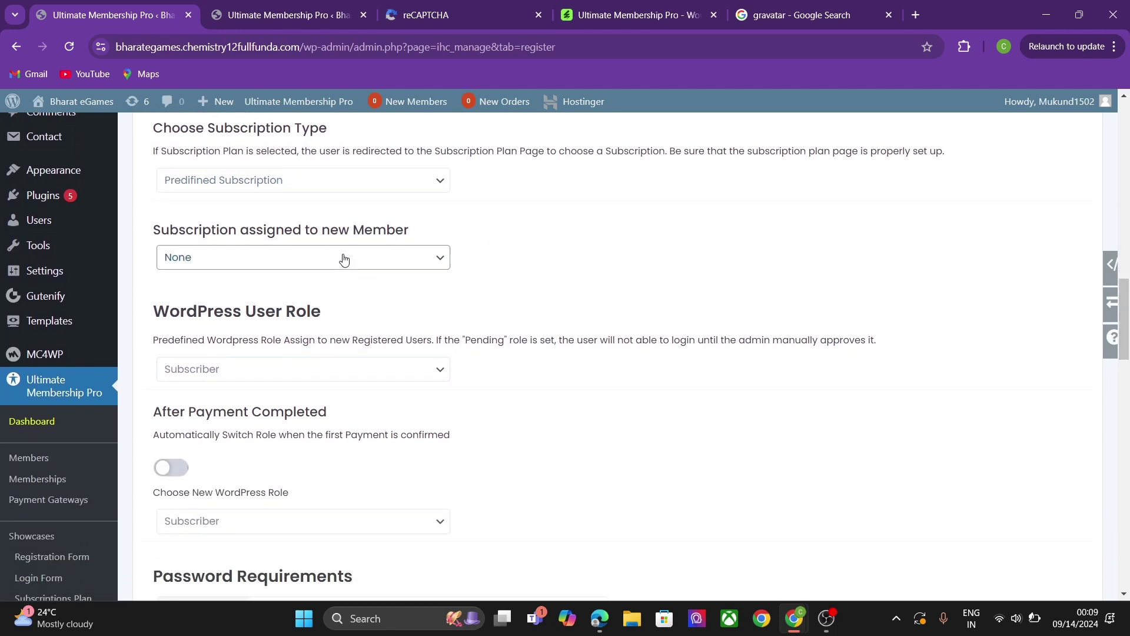
{"action": "left_click", "coordinate": [344, 260]}
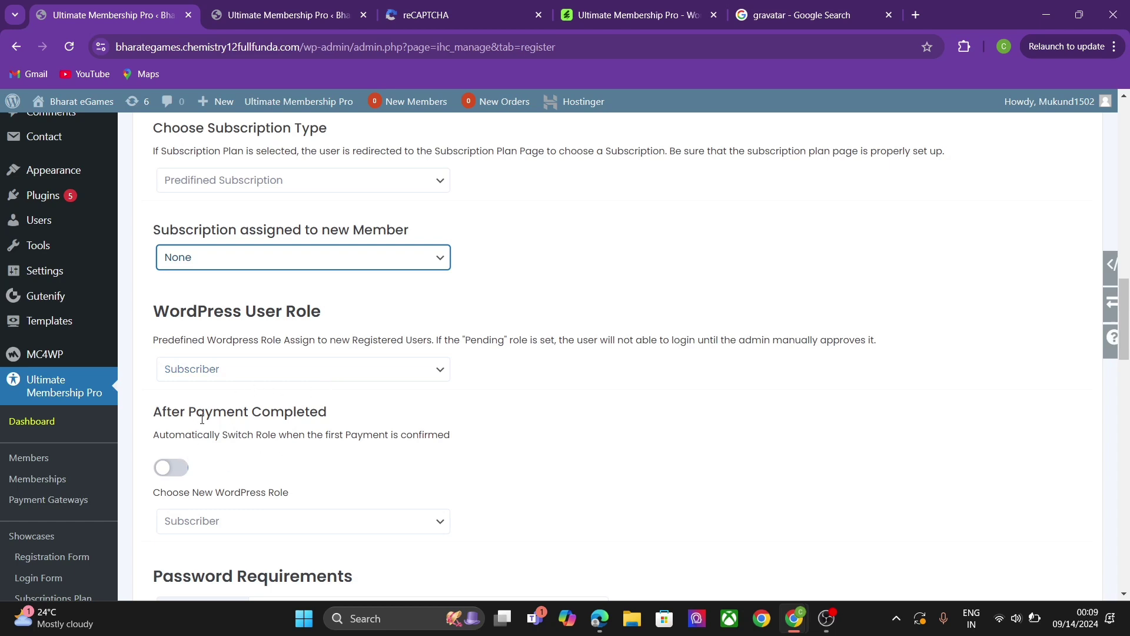
Step: Try the After Payment Completed option that automatically switches the role when the first payment is confirmed
{"action": "left_click", "coordinate": [168, 459]}
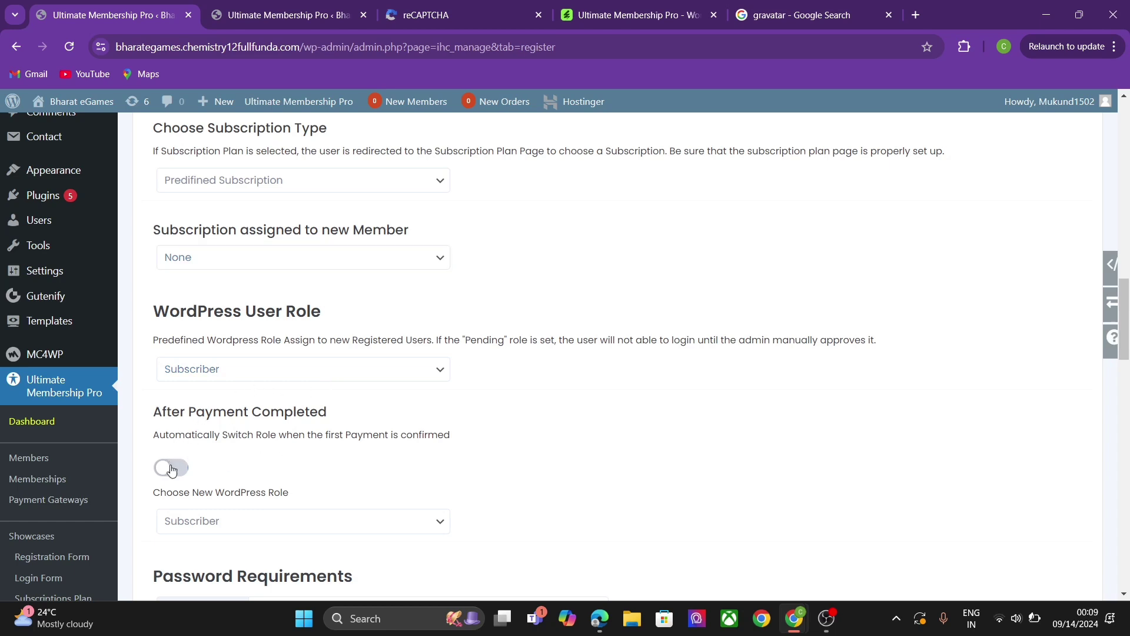
{"action": "left_click", "coordinate": [172, 469]}
{"action": "left_click", "coordinate": [171, 469]}
Step: Inspect the password strength options, keeping Standard, and look over the administrator notification, opt-in, email verification and automatic login settings
{"action": "left_click_drag", "start_coordinate": [1126, 319], "coordinate": [1126, 383]}
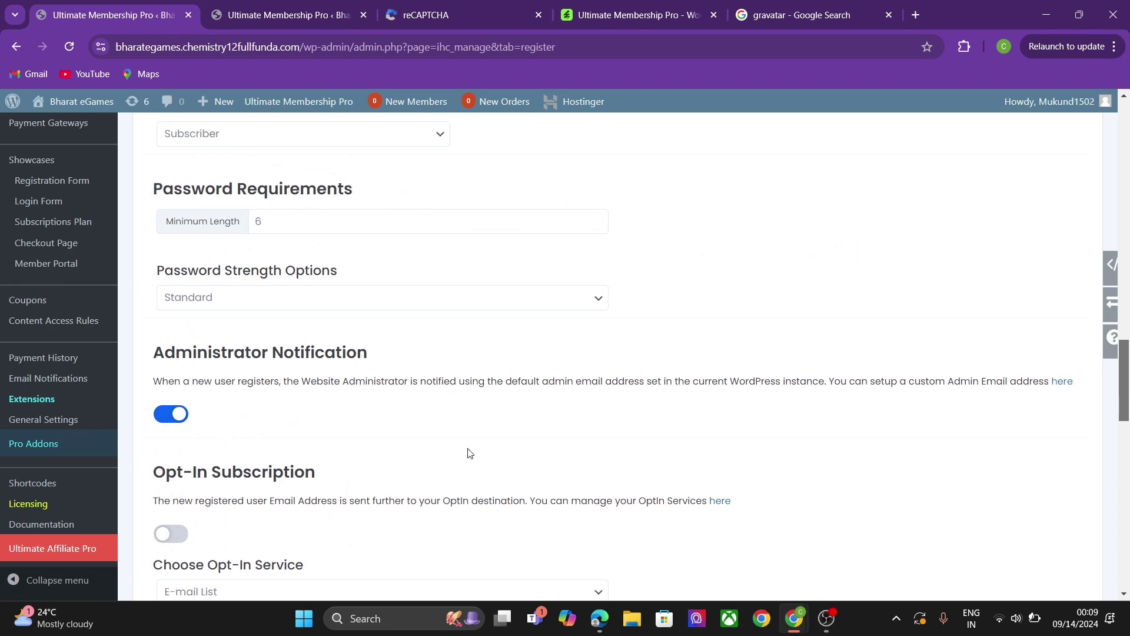
{"action": "left_click", "coordinate": [336, 306]}
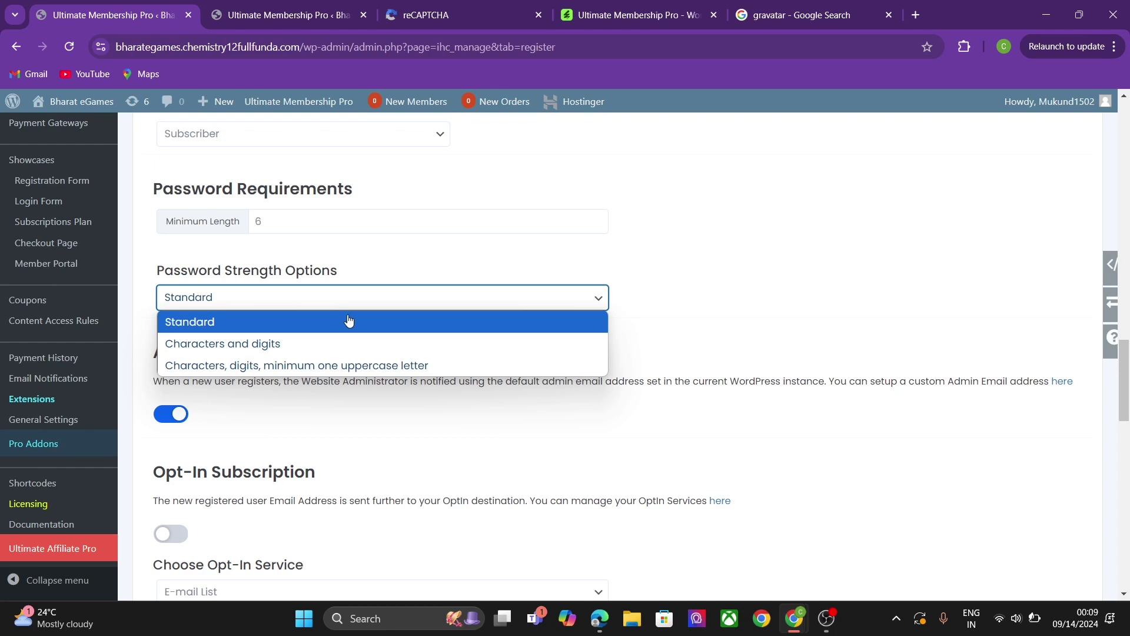
{"action": "left_click", "coordinate": [839, 431]}
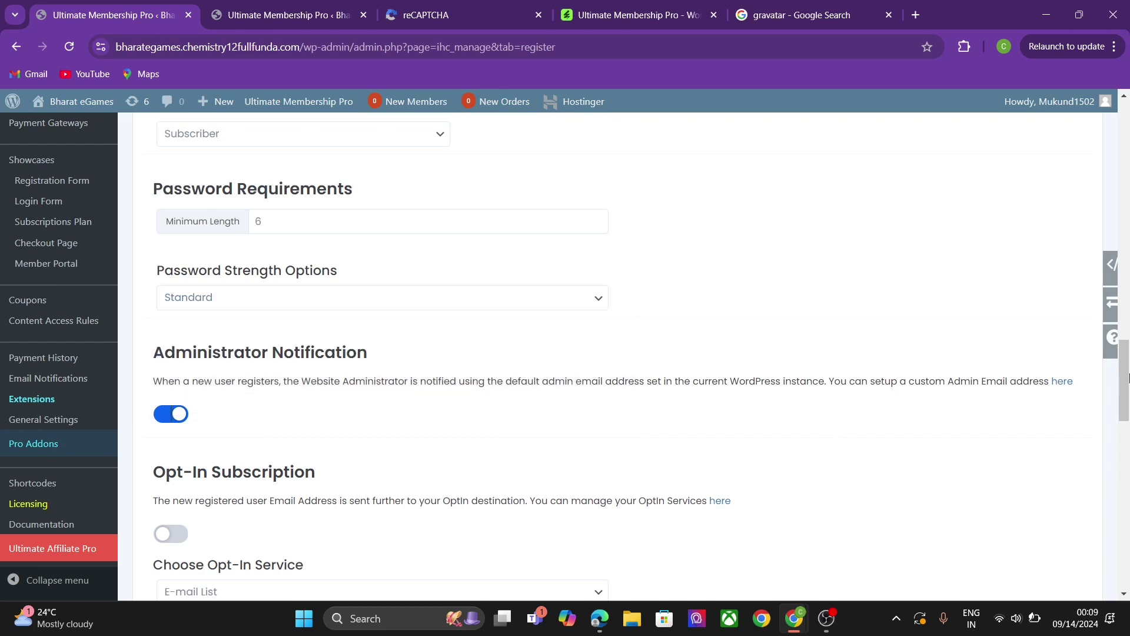
{"action": "left_click_drag", "start_coordinate": [1128, 377], "coordinate": [1127, 430]}
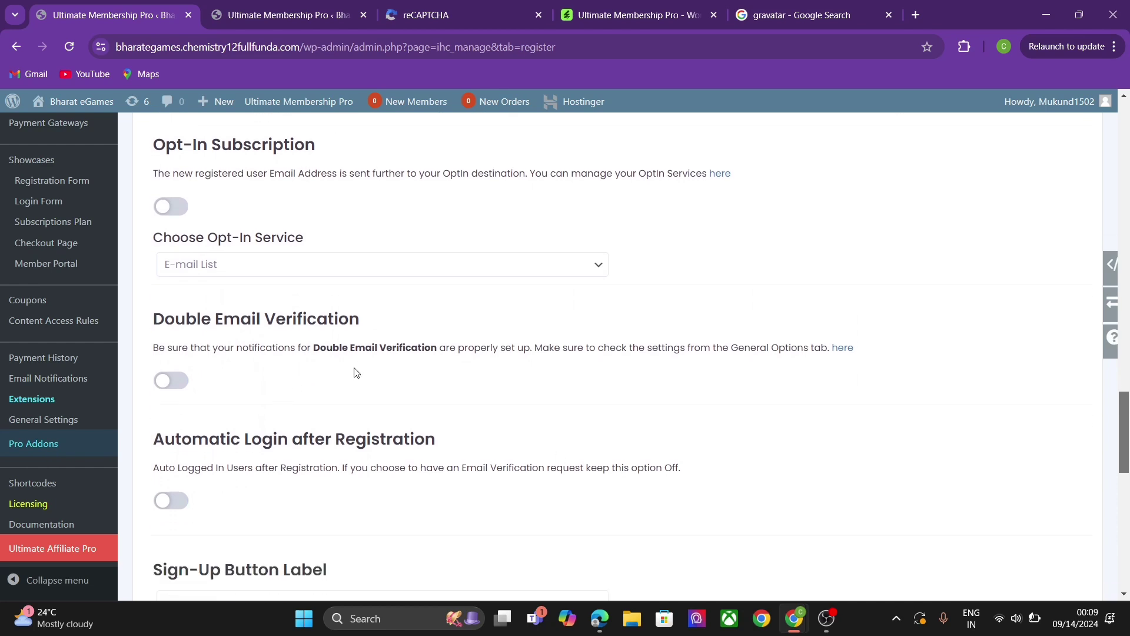
{"action": "left_click", "coordinate": [1128, 500]}
Step: Open the registration form's Custom Fields and look over the list of fields
{"action": "left_click_drag", "start_coordinate": [1128, 505], "coordinate": [1094, 121]}
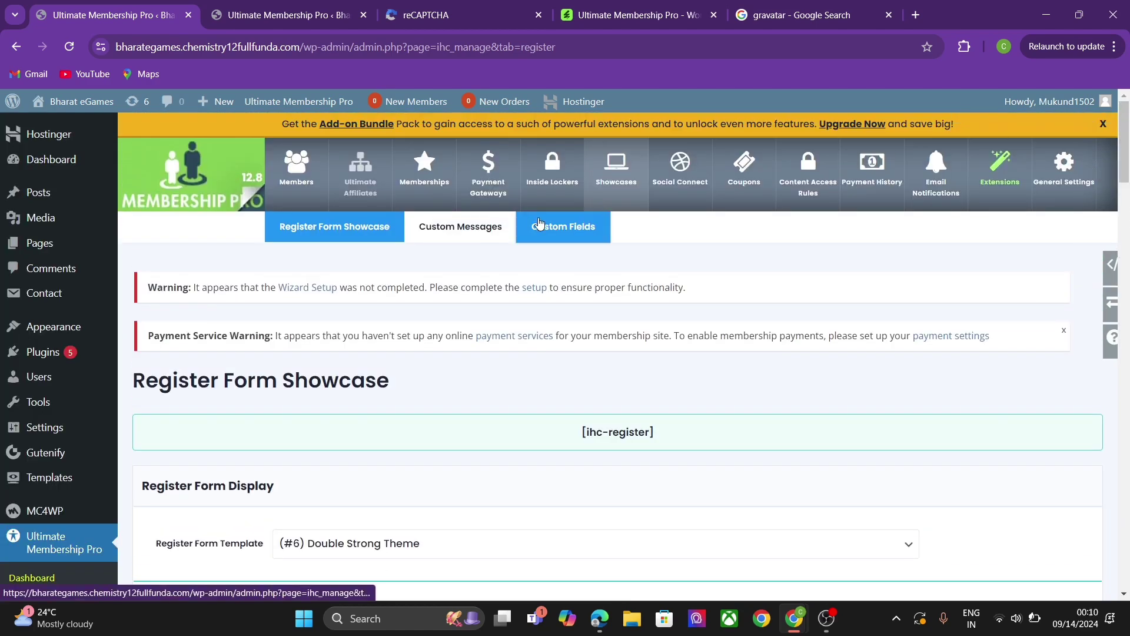
{"action": "left_click", "coordinate": [539, 225]}
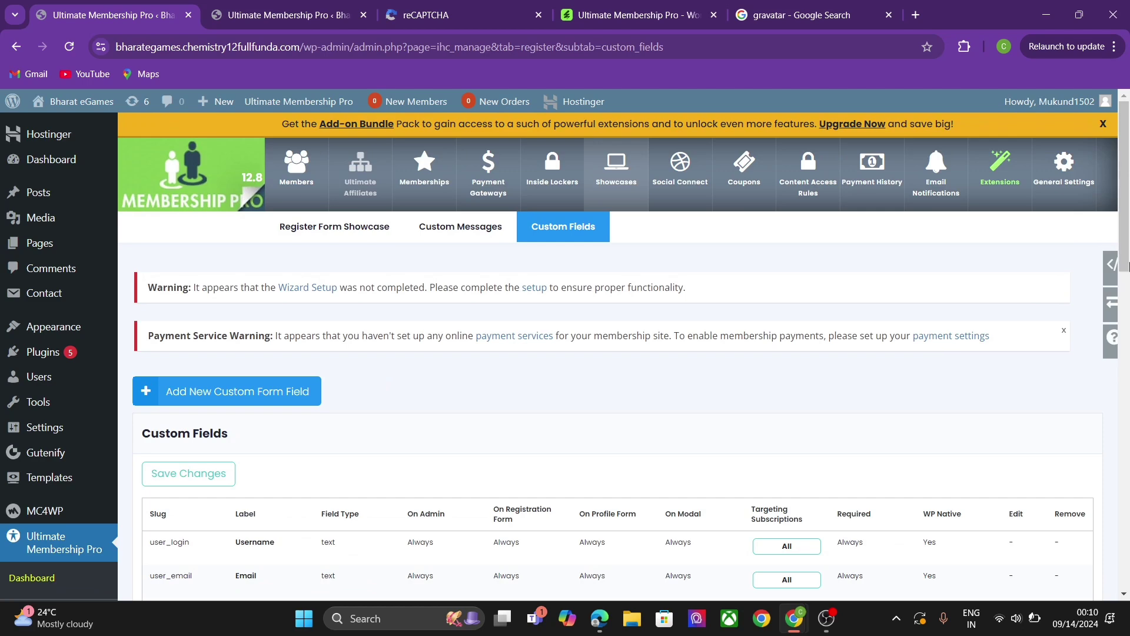
{"action": "left_click_drag", "start_coordinate": [1128, 241], "coordinate": [1073, 147]}
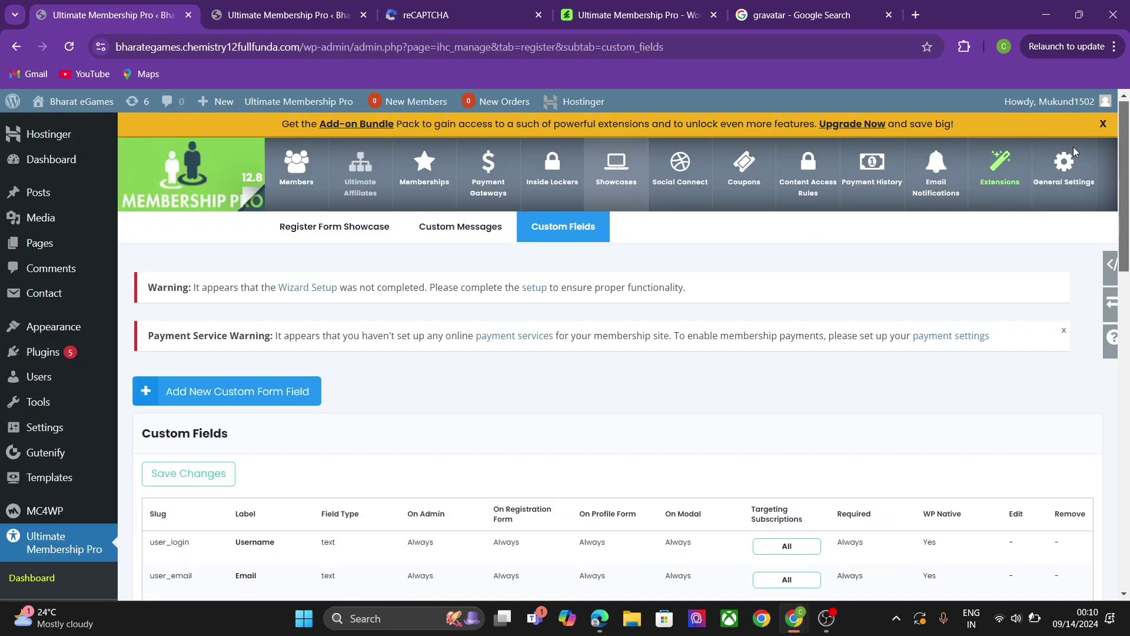
Step: Return to the showcases overview, open the Subscriptions Plan showcase and look at its template preview
{"action": "left_click", "coordinate": [610, 176]}
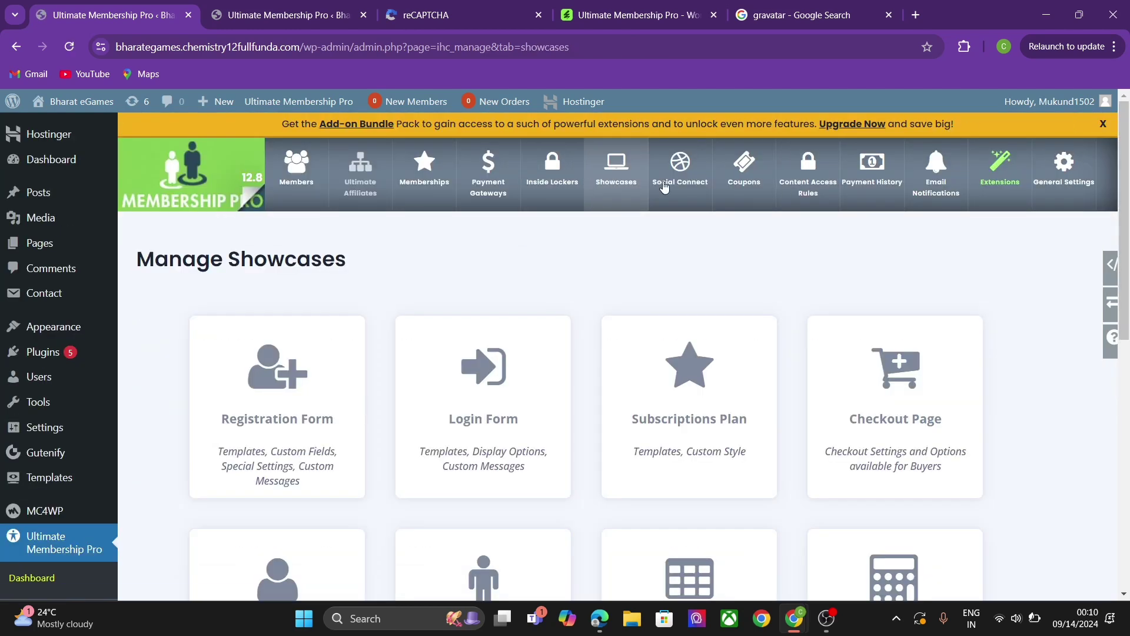
{"action": "scroll", "coordinate": [1128, 152], "scroll_direction": "down", "scroll_amount": 1}
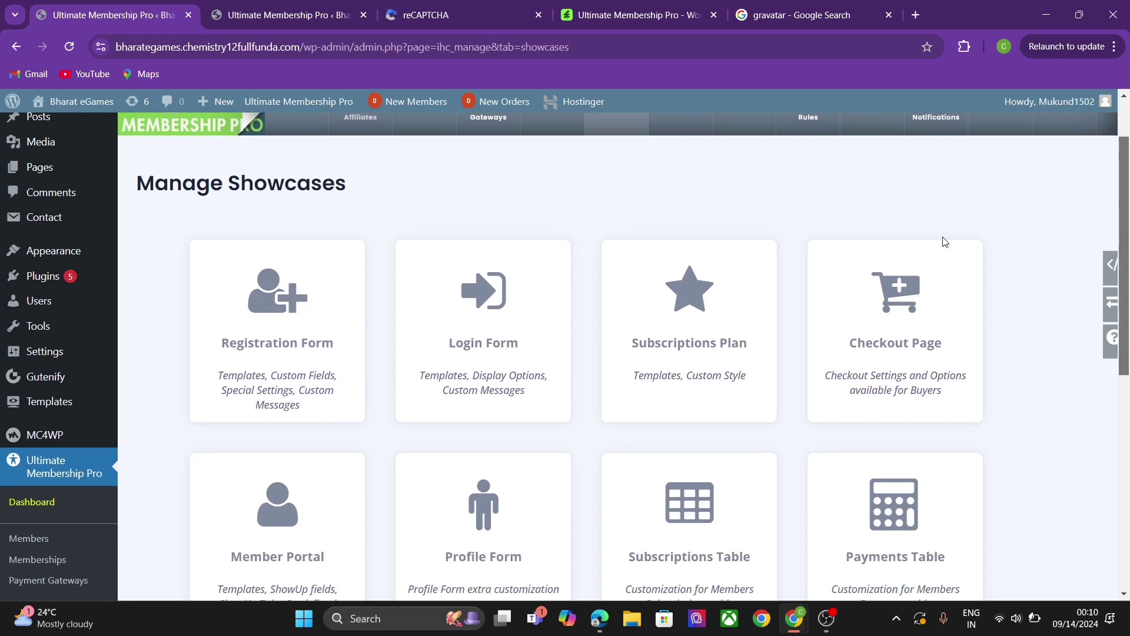
{"action": "scroll", "coordinate": [1127, 230], "scroll_direction": "down", "scroll_amount": 1}
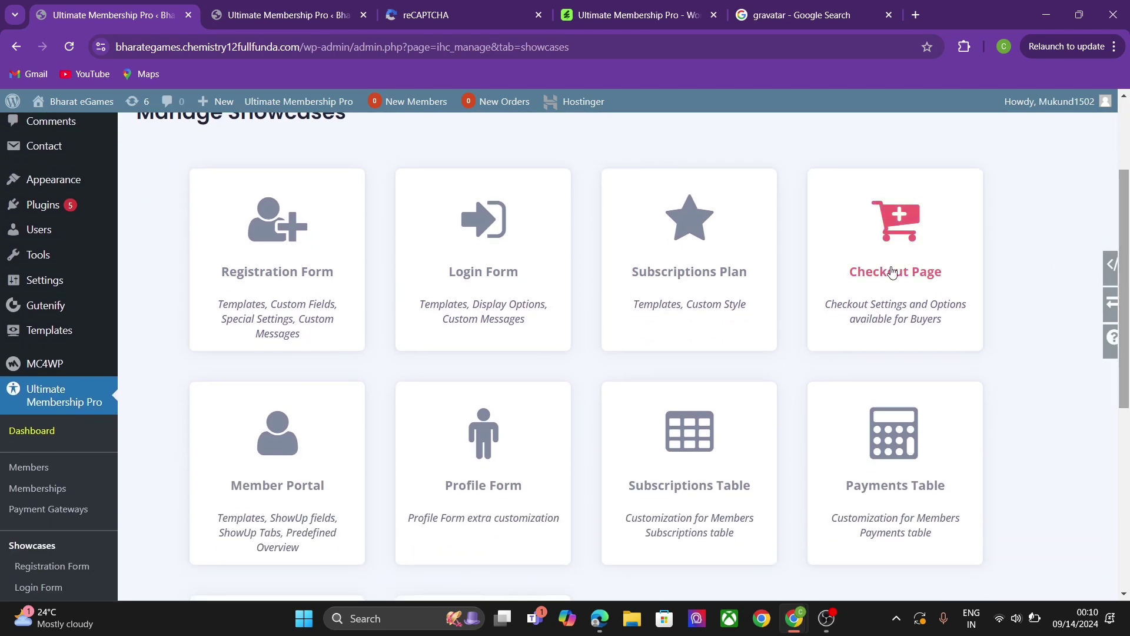
{"action": "left_click", "coordinate": [726, 261]}
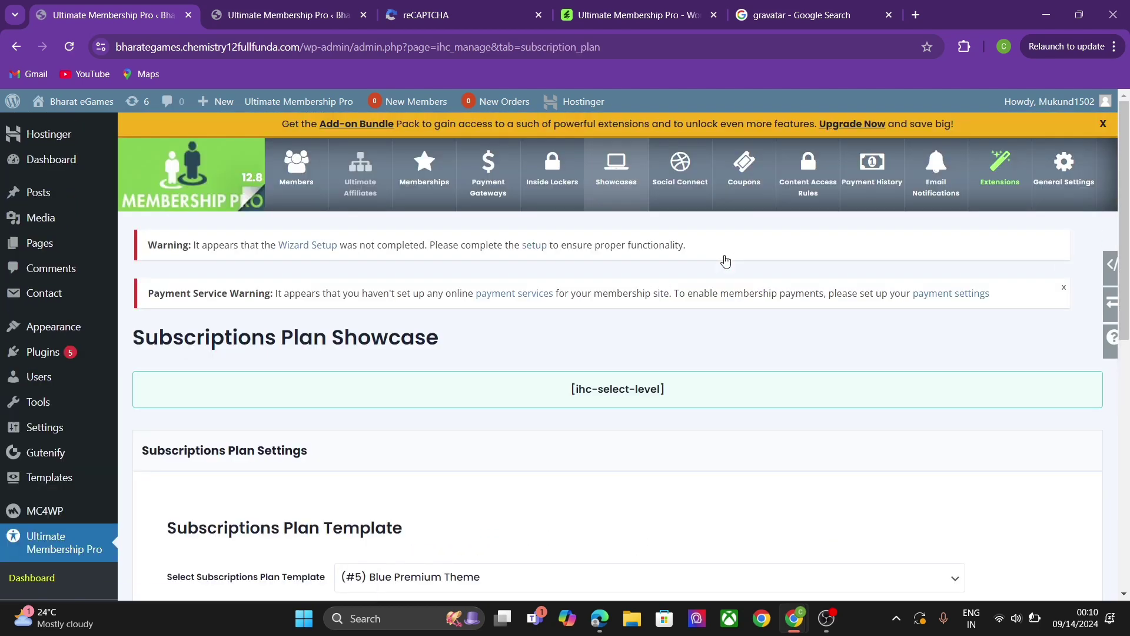
{"action": "left_click_drag", "start_coordinate": [1128, 173], "coordinate": [1126, 330]}
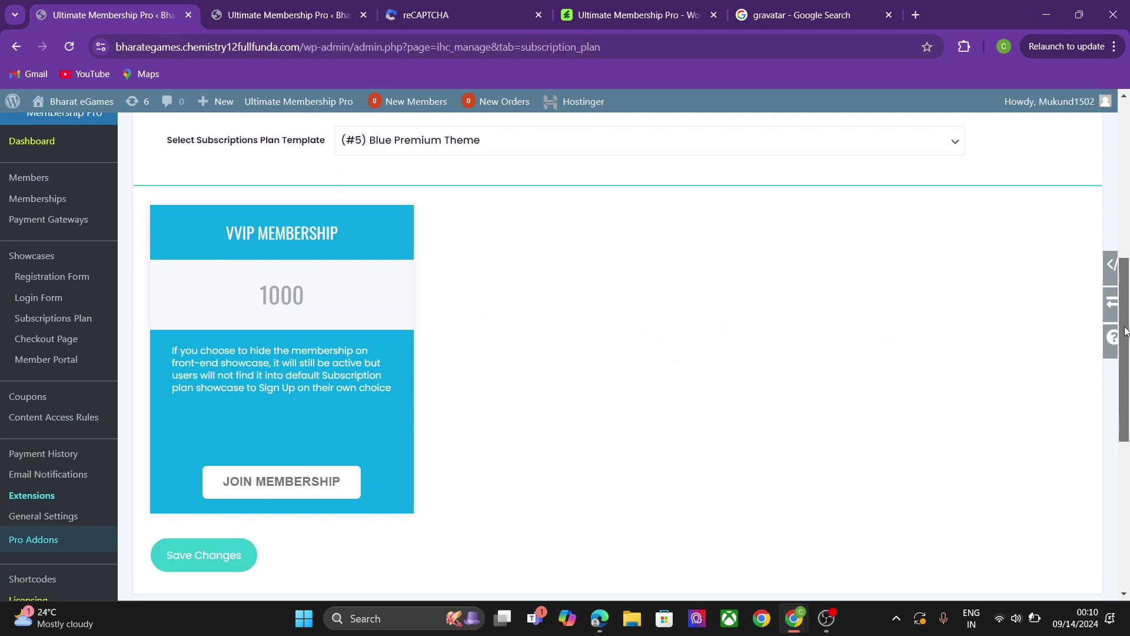
Step: Try the (#3) Sample Theme, and set the Subscriptions Plan Template to (#4) Serious Theme
{"action": "left_click", "coordinate": [589, 152]}
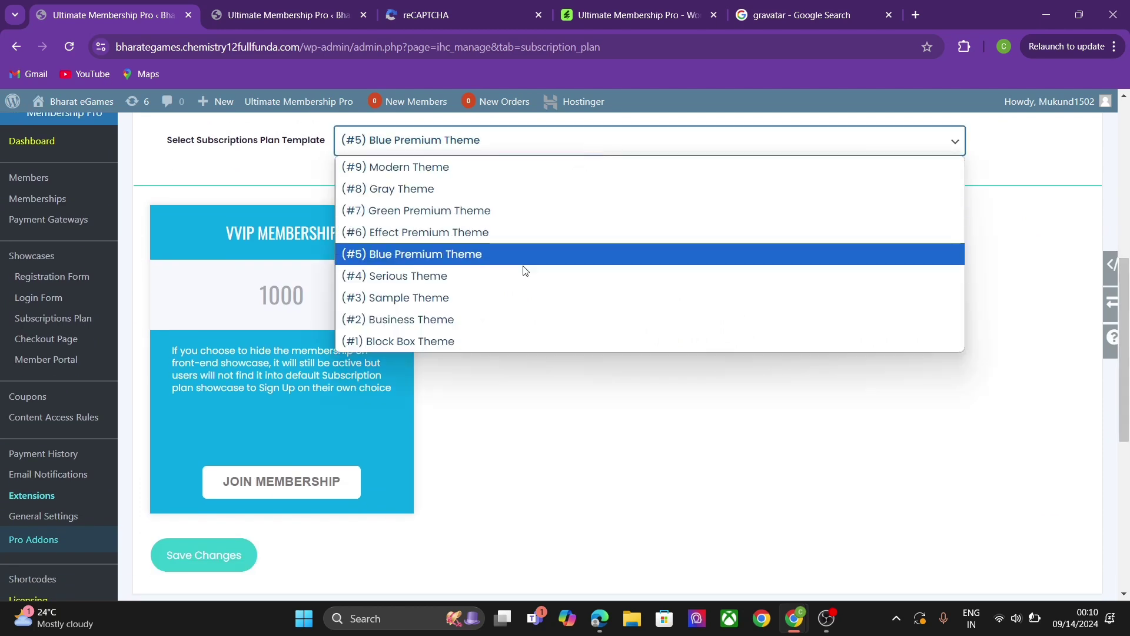
{"action": "key", "text": "Escape"}
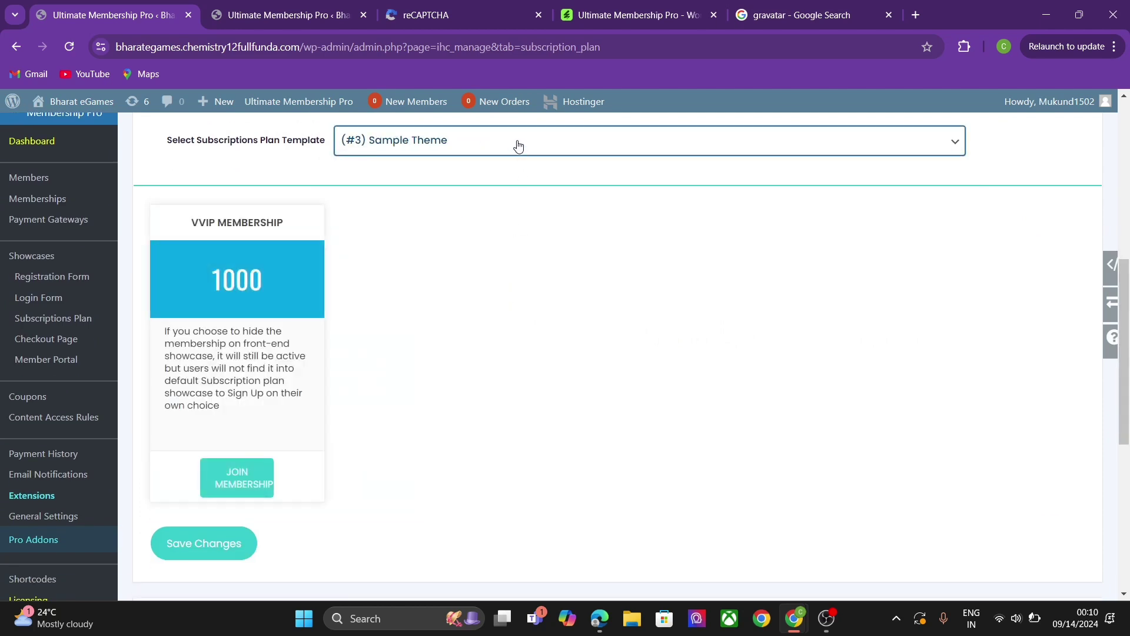
{"action": "left_click", "coordinate": [516, 149]}
{"action": "left_click", "coordinate": [470, 276]}
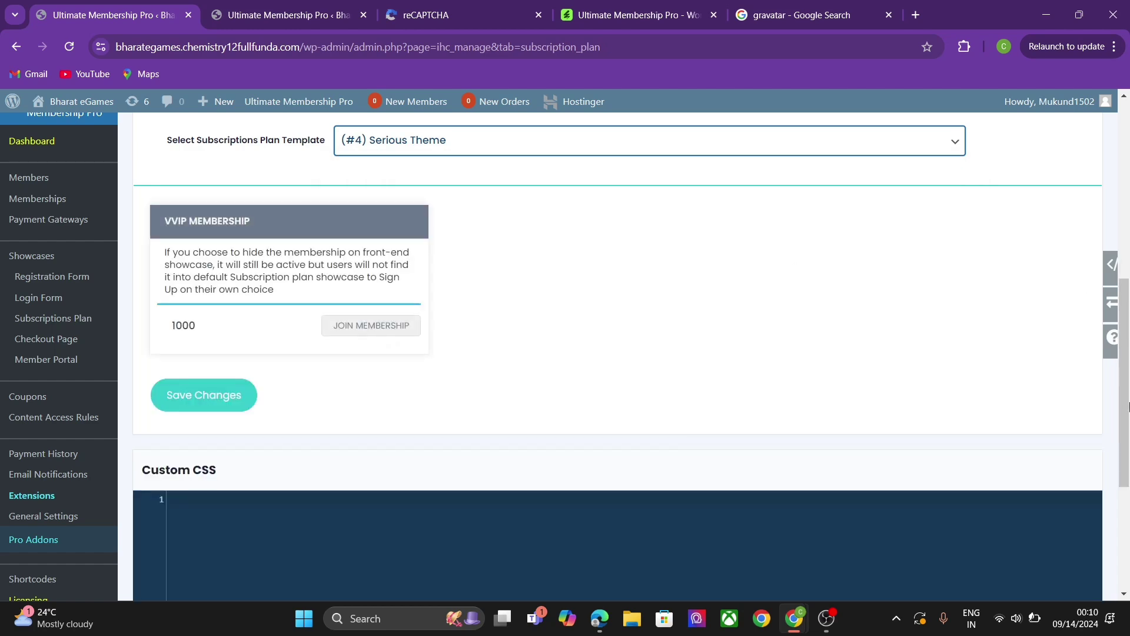
Step: Open the Checkout Page showcase and look over its settings
{"action": "scroll", "coordinate": [1128, 406], "scroll_direction": "up", "scroll_amount": 7}
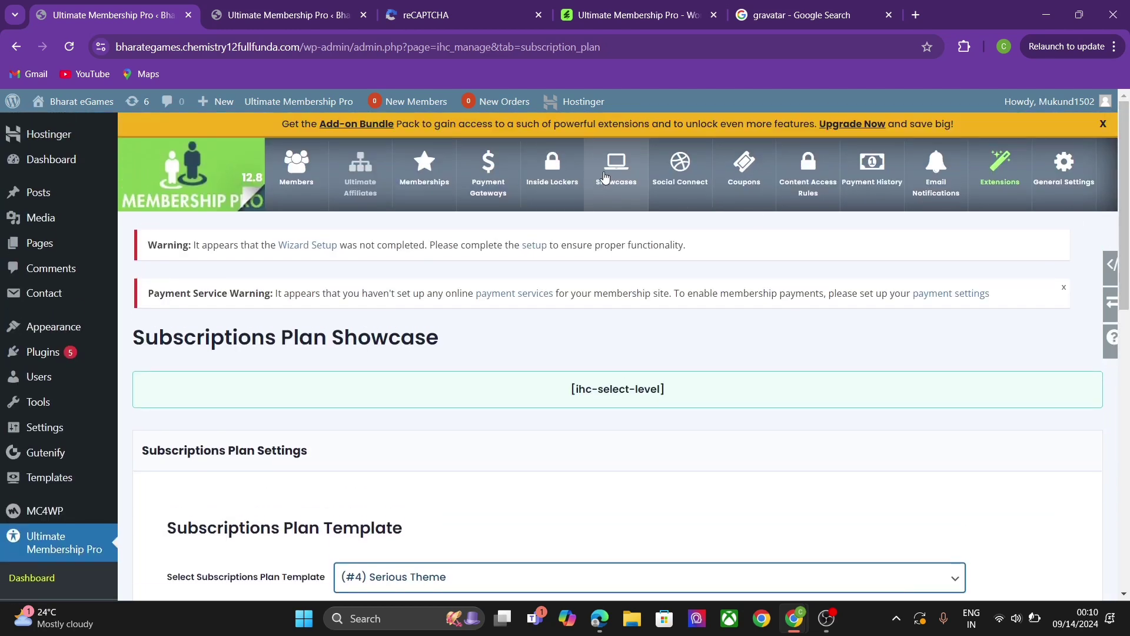
{"action": "left_click", "coordinate": [604, 177]}
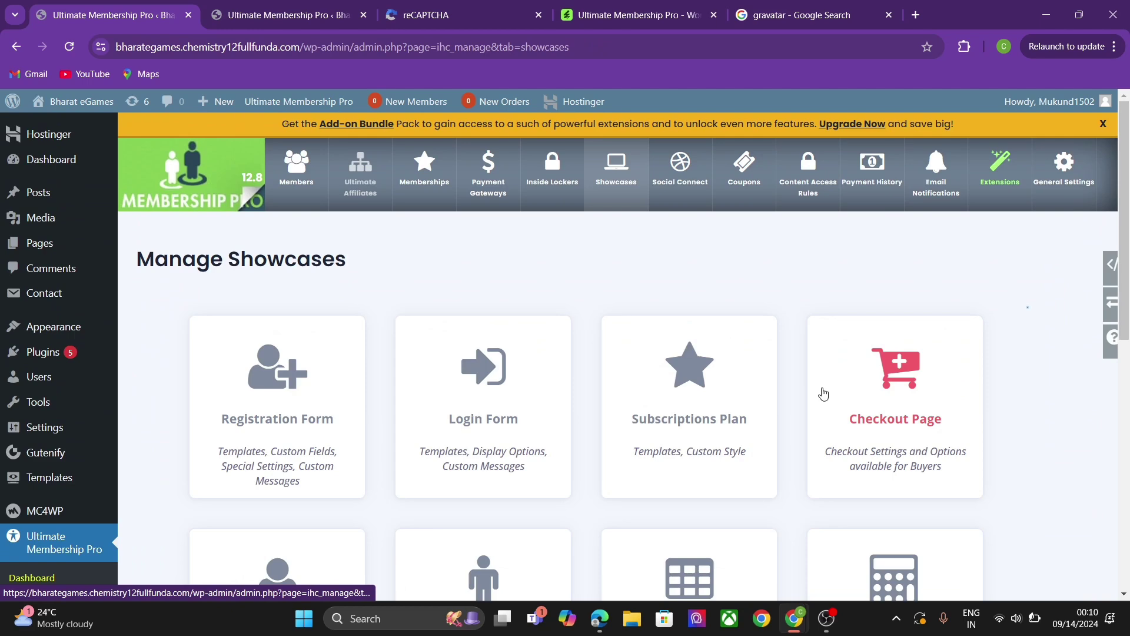
{"action": "left_click", "coordinate": [823, 393]}
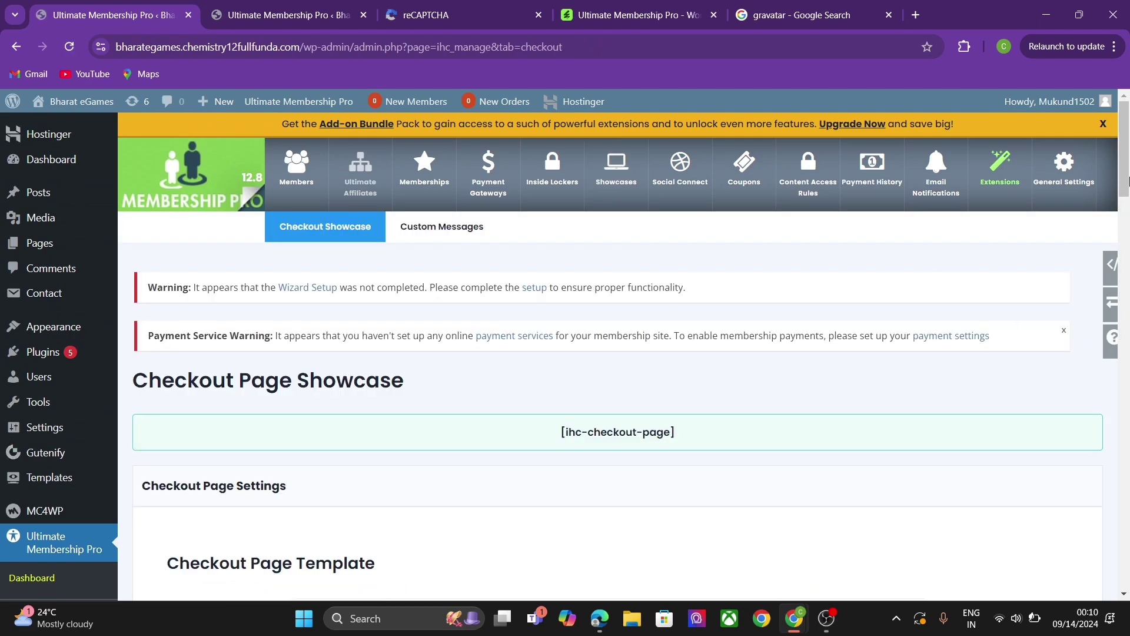
{"action": "left_click_drag", "start_coordinate": [1127, 180], "coordinate": [1107, 36]}
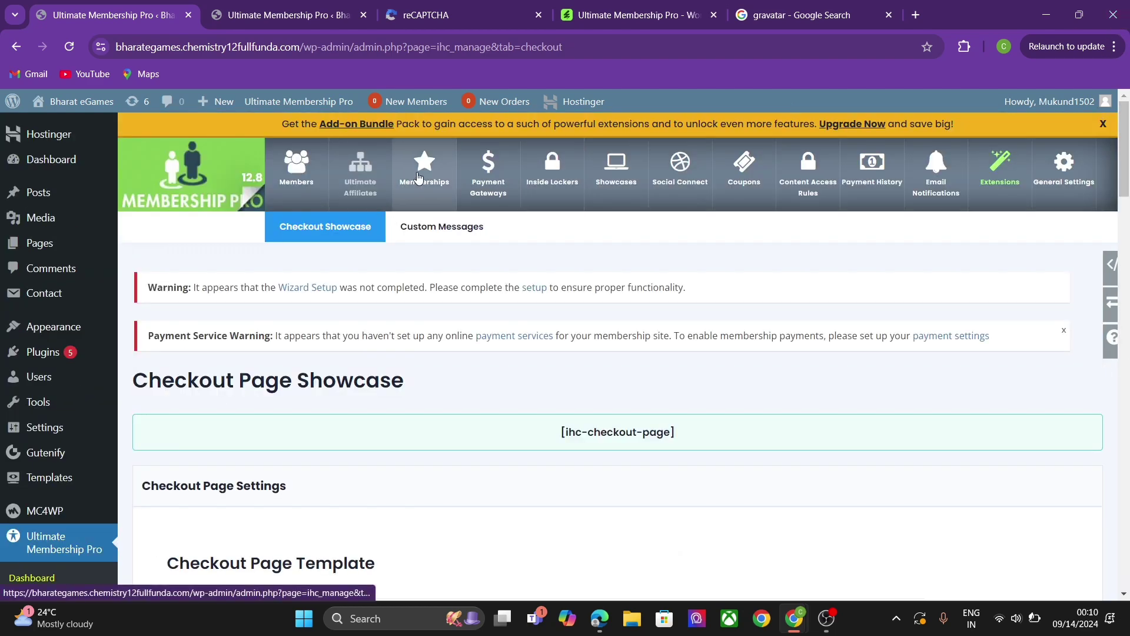
Step: Open the Member Portal showcase and look over its top section down to the template tags
{"action": "left_click", "coordinate": [611, 178]}
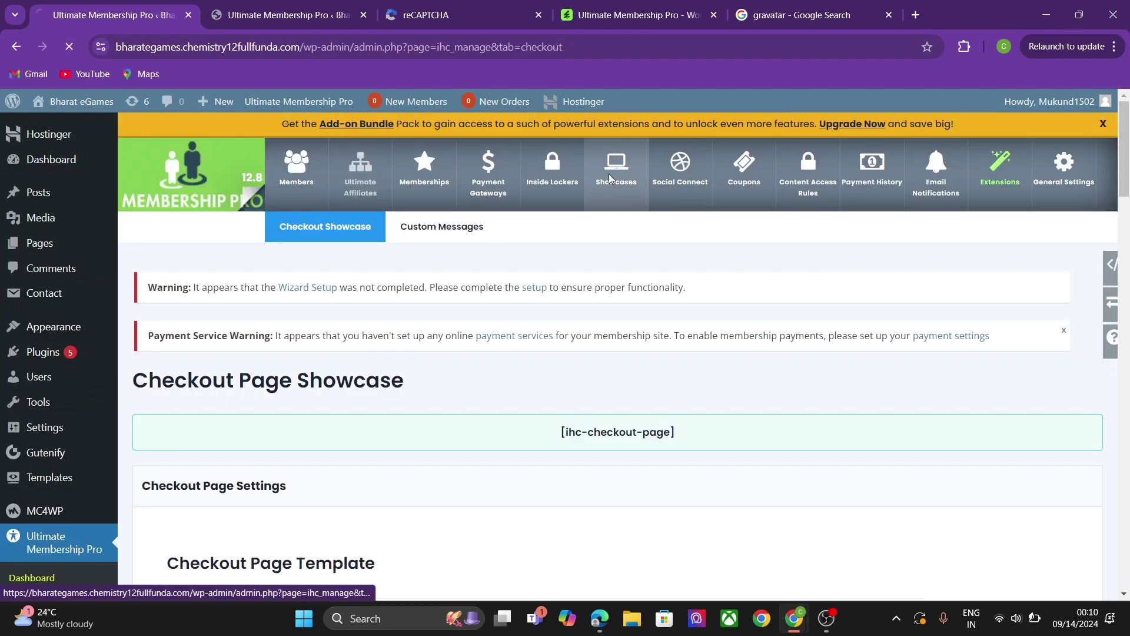
{"action": "scroll", "coordinate": [1128, 244], "scroll_direction": "down", "scroll_amount": 3}
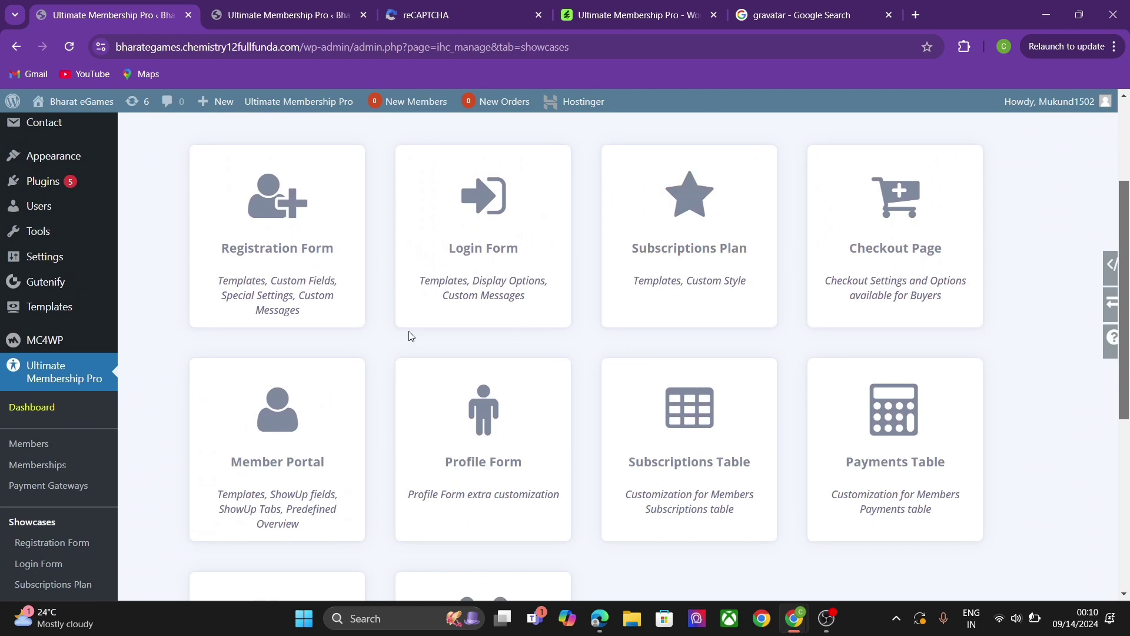
{"action": "left_click", "coordinate": [298, 444]}
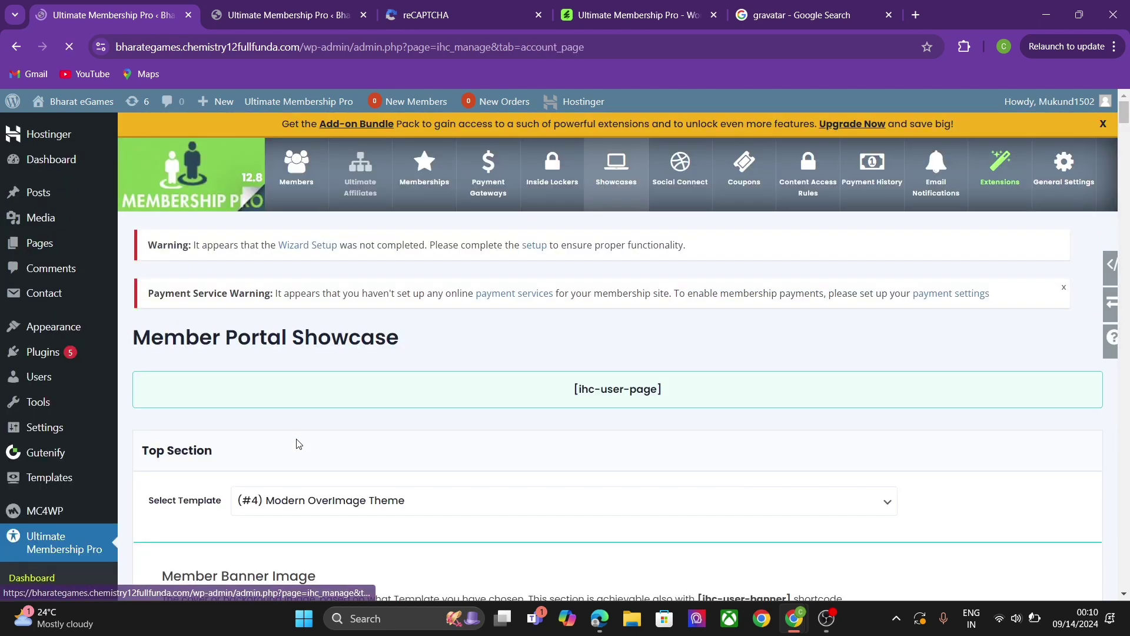
{"action": "left_click_drag", "start_coordinate": [1127, 121], "coordinate": [1128, 233]}
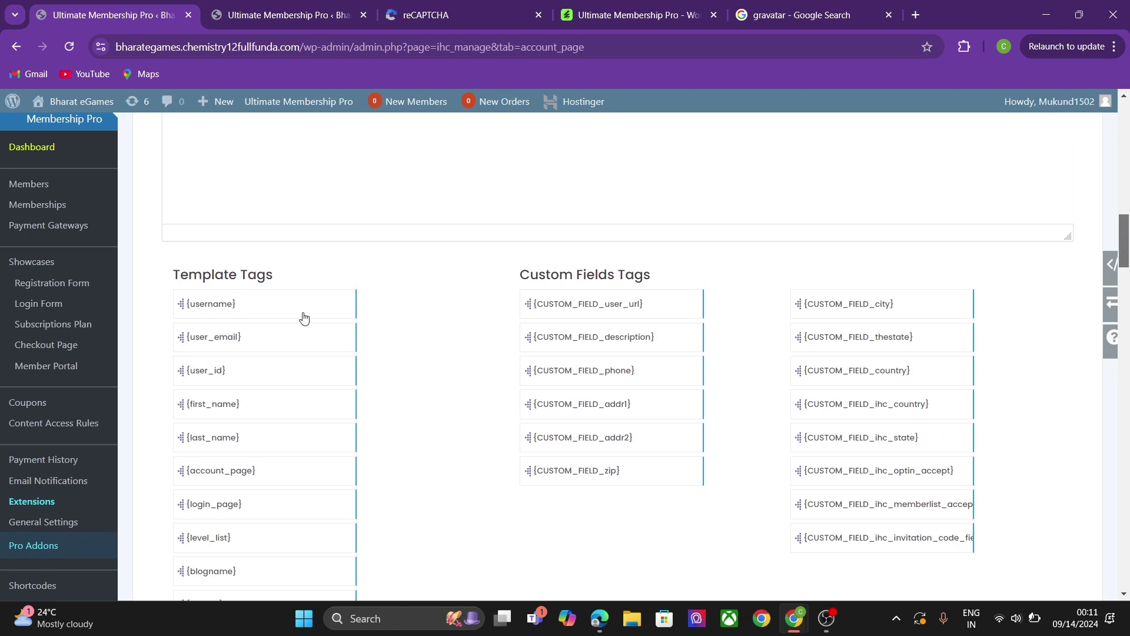
Step: Highlight the {username} template tag and examine how the tags are used in the Welcome Message
{"action": "left_click_drag", "start_coordinate": [254, 309], "coordinate": [271, 223]}
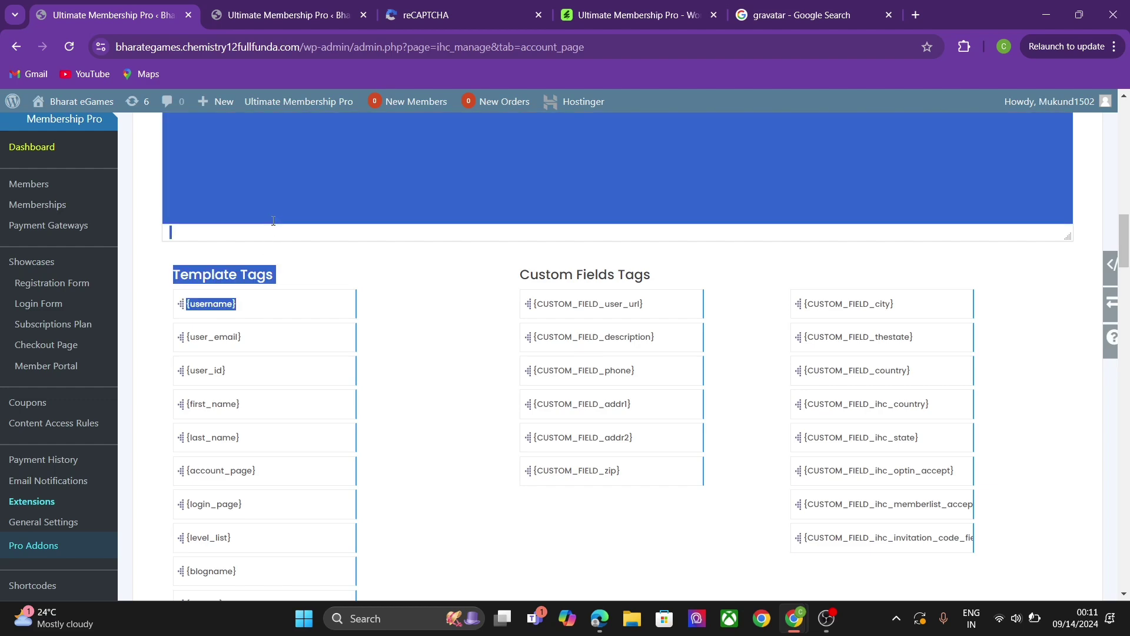
{"action": "scroll", "coordinate": [271, 223], "scroll_direction": "up", "scroll_amount": 5}
{"action": "left_click", "coordinate": [271, 224]}
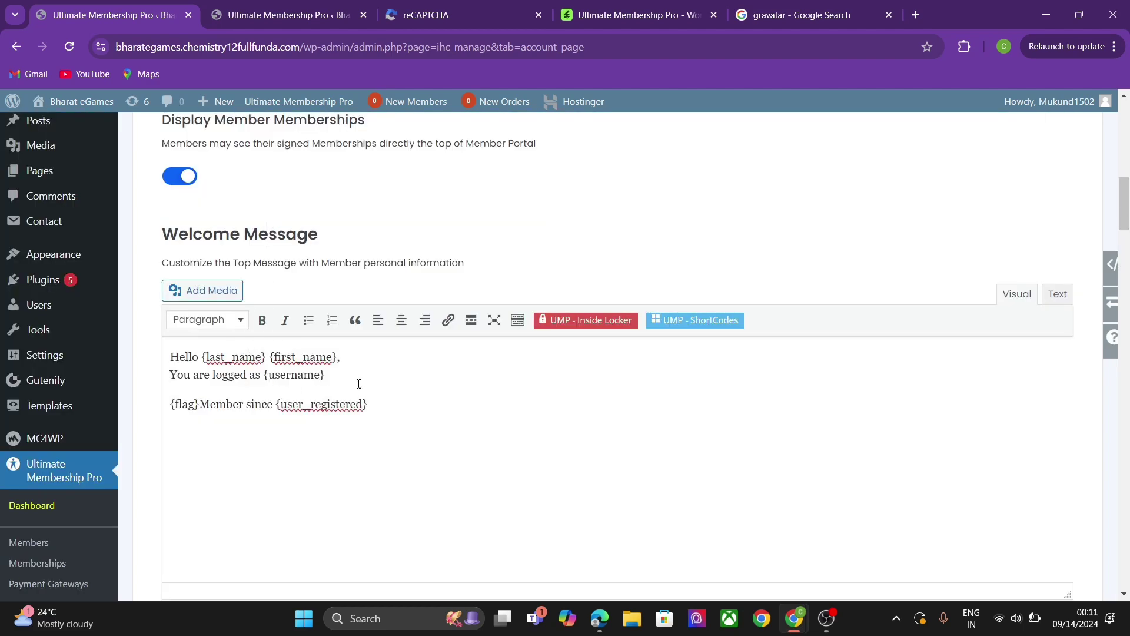
Step: Open the Social Connect settings and set the Social Buttons Template to Split Box Template
{"action": "left_click_drag", "start_coordinate": [1128, 203], "coordinate": [1041, 129]}
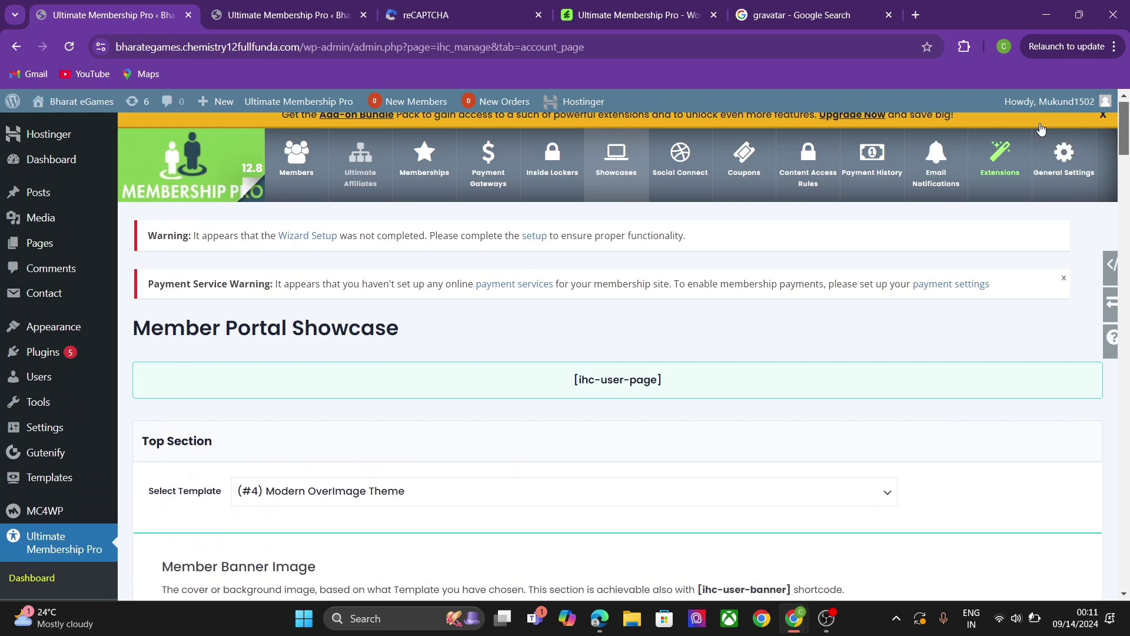
{"action": "left_click", "coordinate": [620, 160]}
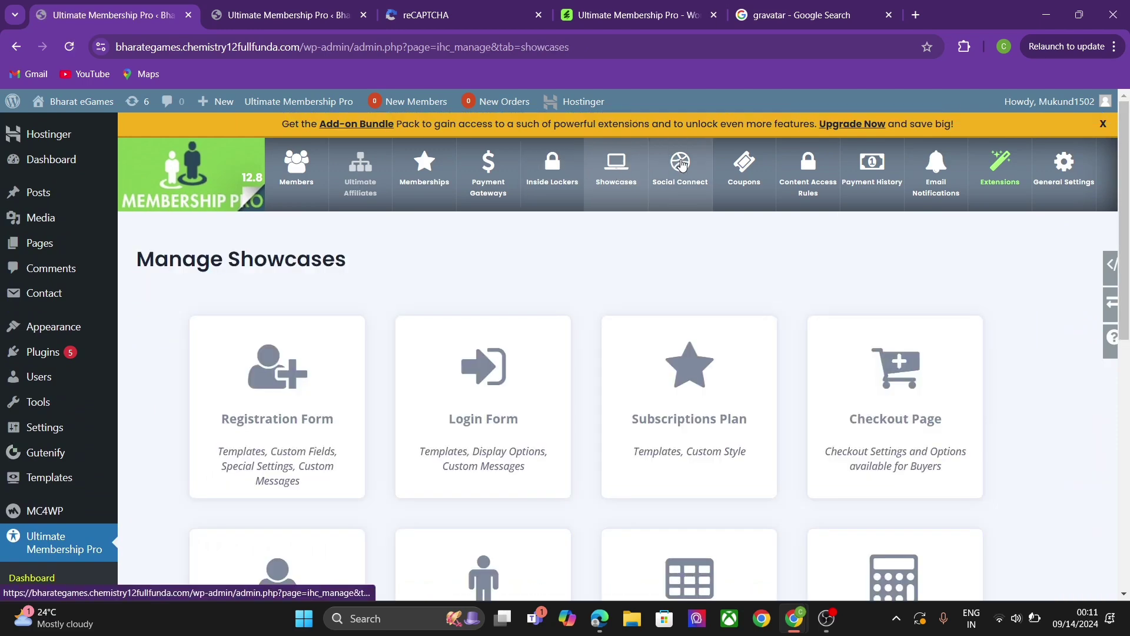
{"action": "left_click", "coordinate": [669, 172]}
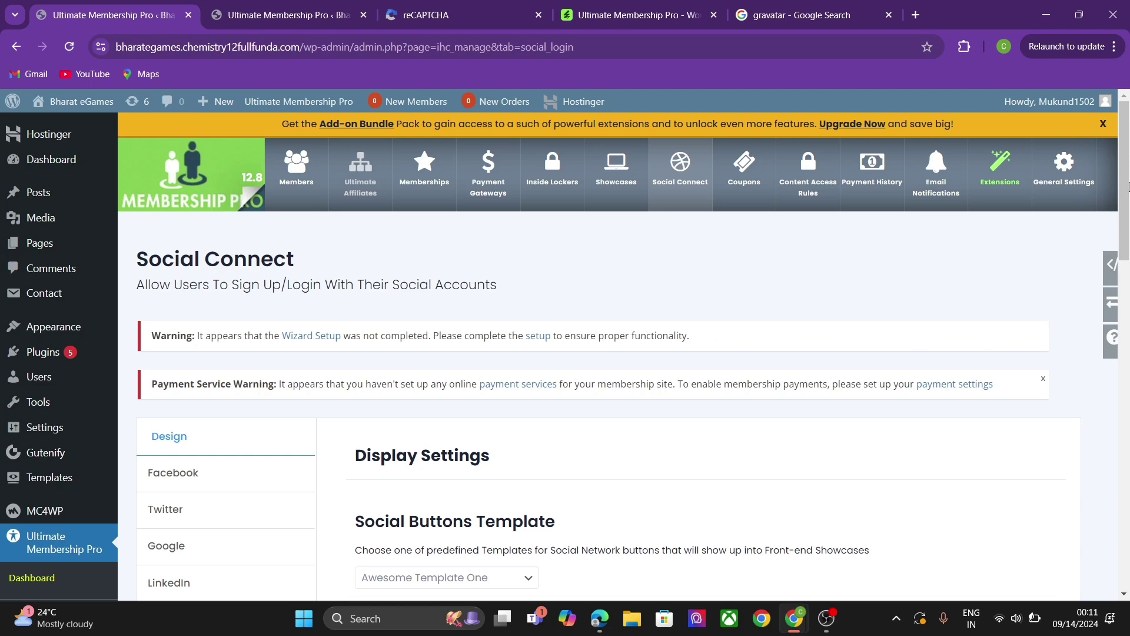
{"action": "left_click_drag", "start_coordinate": [1128, 188], "coordinate": [1128, 290]}
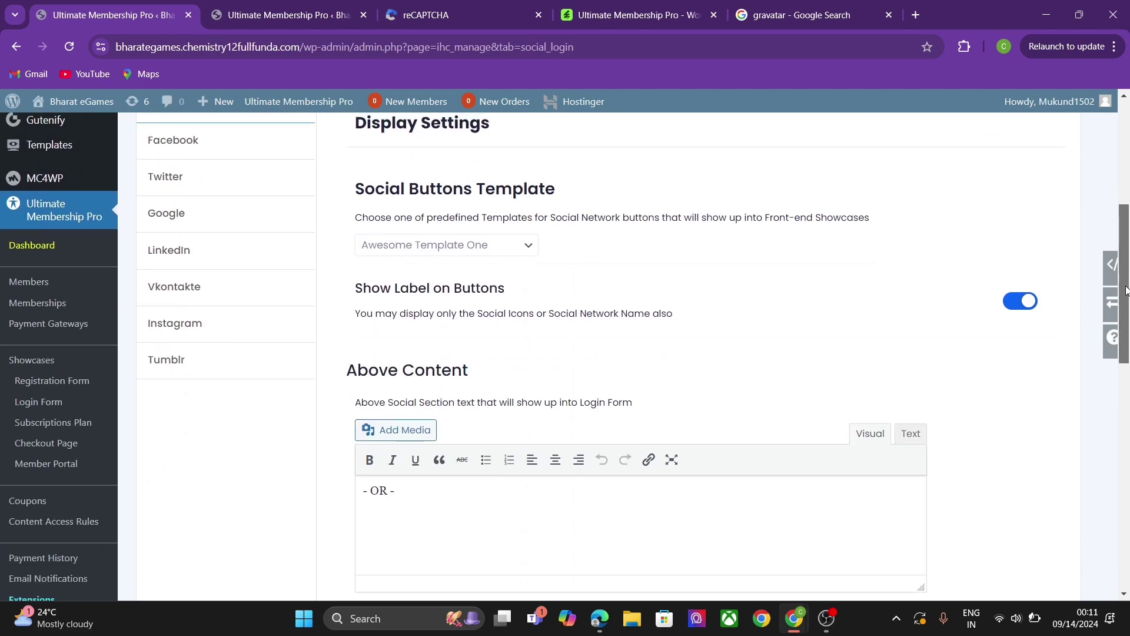
{"action": "left_click", "coordinate": [440, 246]}
{"action": "left_click", "coordinate": [453, 288]}
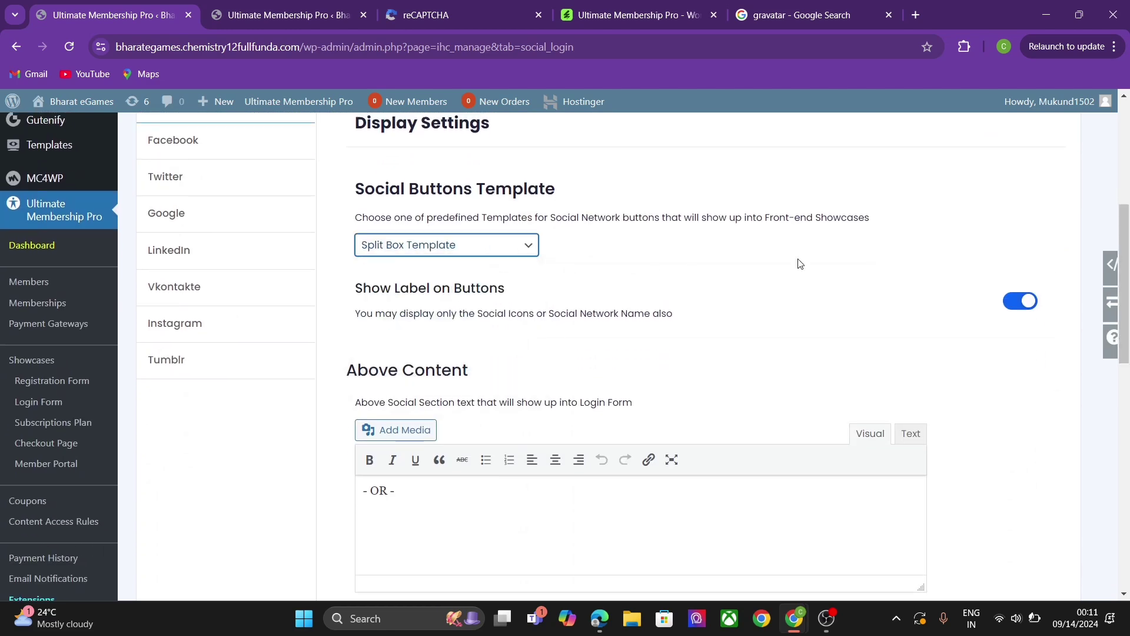
Step: Open the Facebook and Twitter login settings and examine the Twitter key fields and app creation instructions
{"action": "left_click_drag", "start_coordinate": [1128, 262], "coordinate": [1082, 186]}
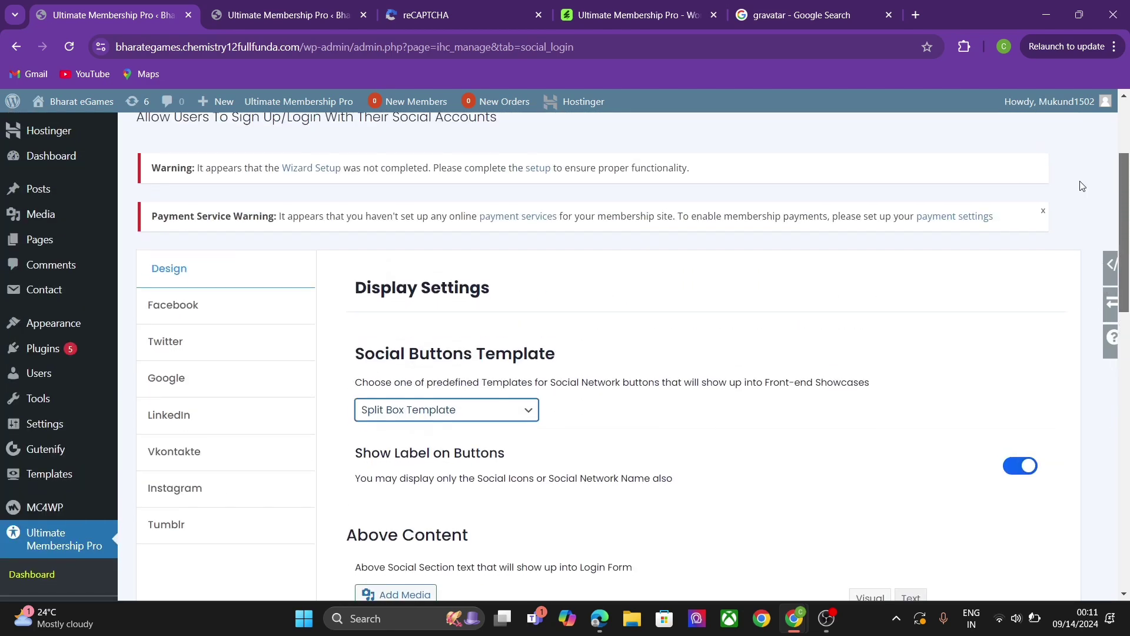
{"action": "left_click", "coordinate": [192, 295]}
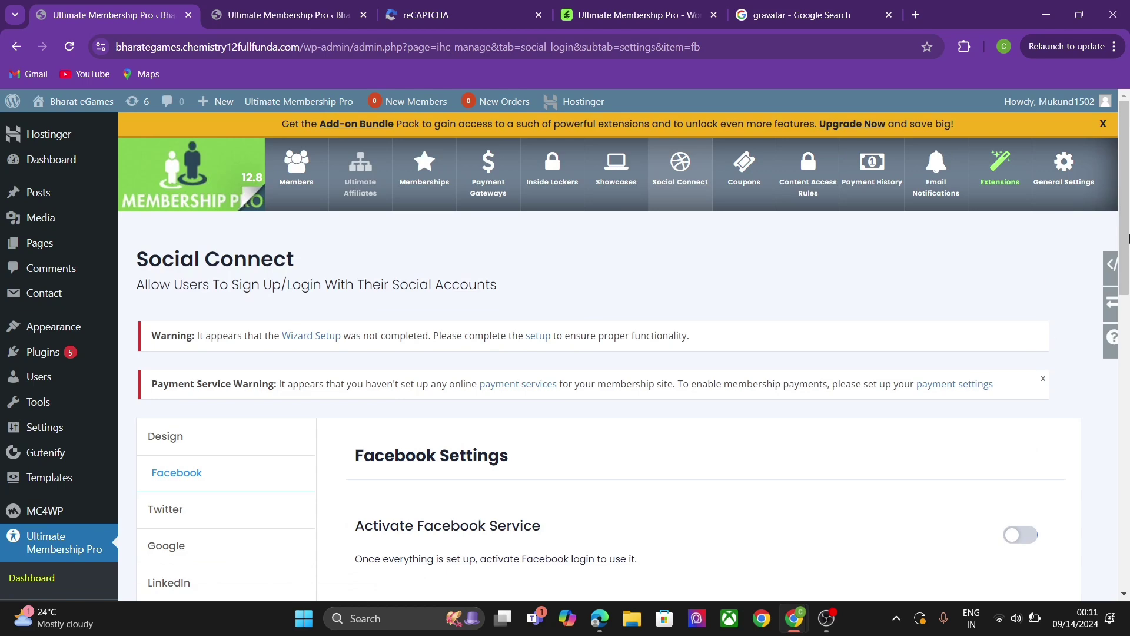
{"action": "left_click_drag", "start_coordinate": [1129, 237], "coordinate": [1129, 302]}
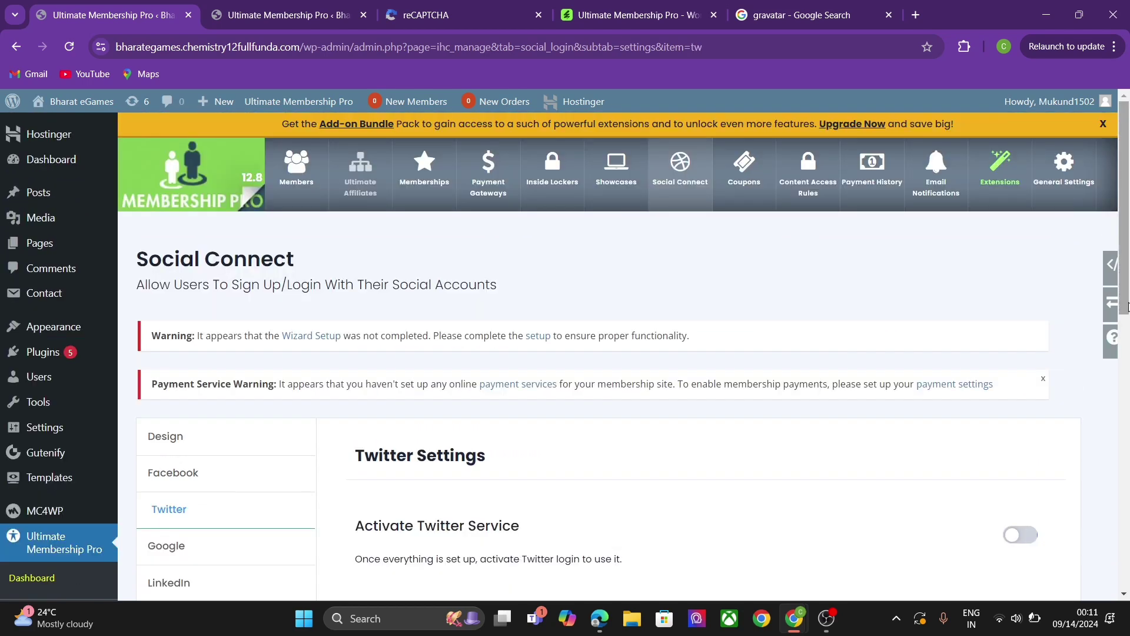
{"action": "left_click_drag", "start_coordinate": [1127, 296], "coordinate": [1127, 423]}
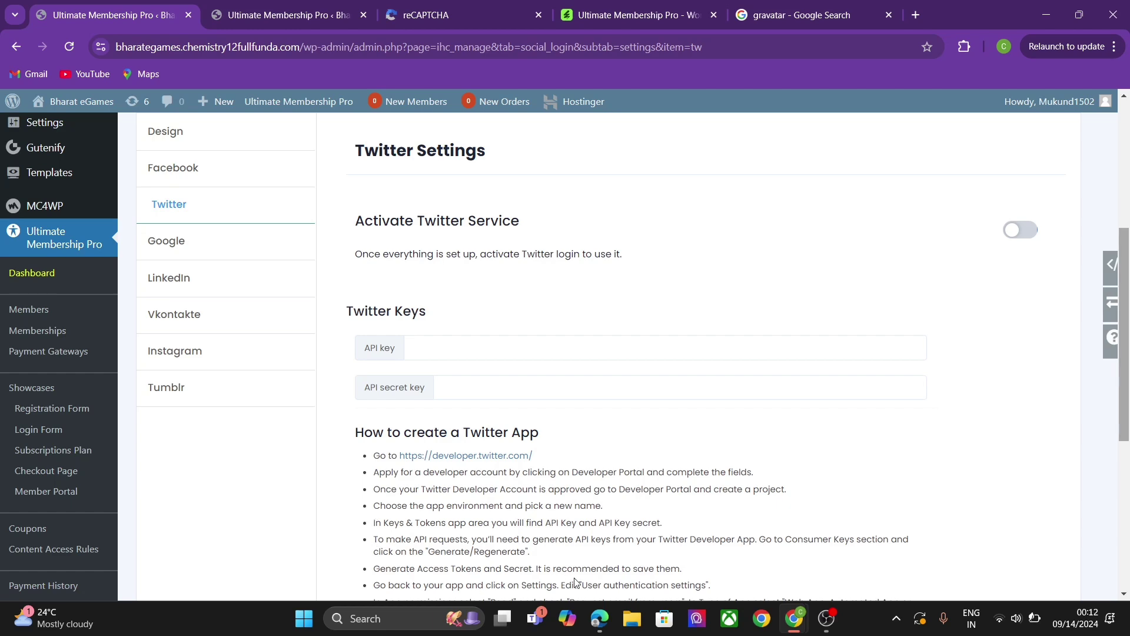
Step: Start a new single coupon and set its coupon code to CHAvinesh100 in place of a generated code
{"action": "left_click_drag", "start_coordinate": [1126, 355], "coordinate": [1125, 148]}
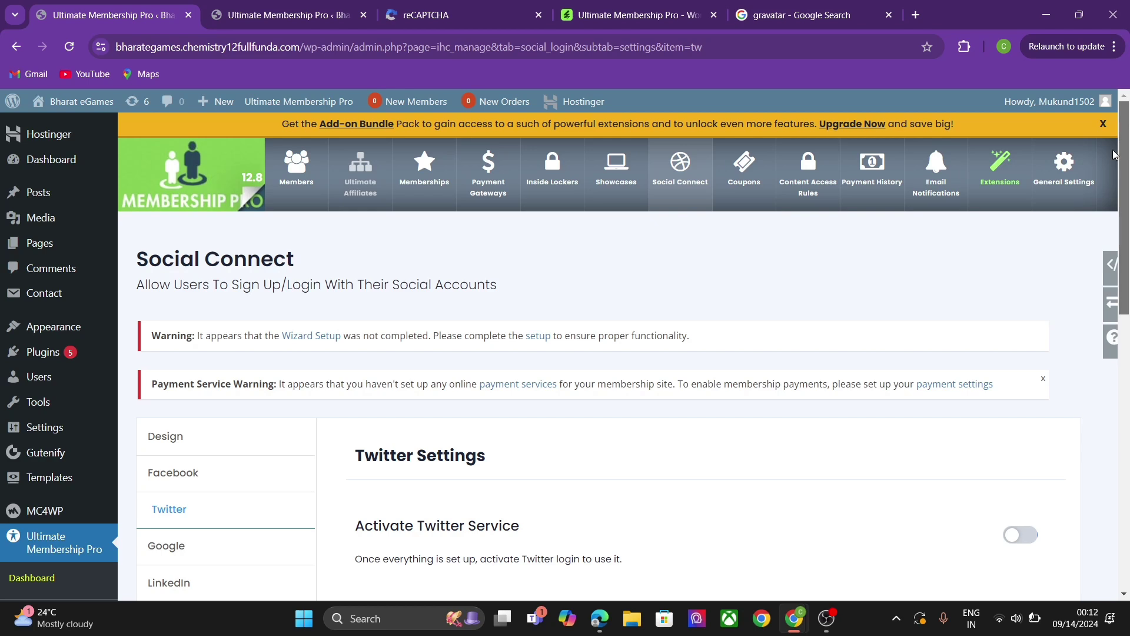
{"action": "left_click", "coordinate": [756, 189]}
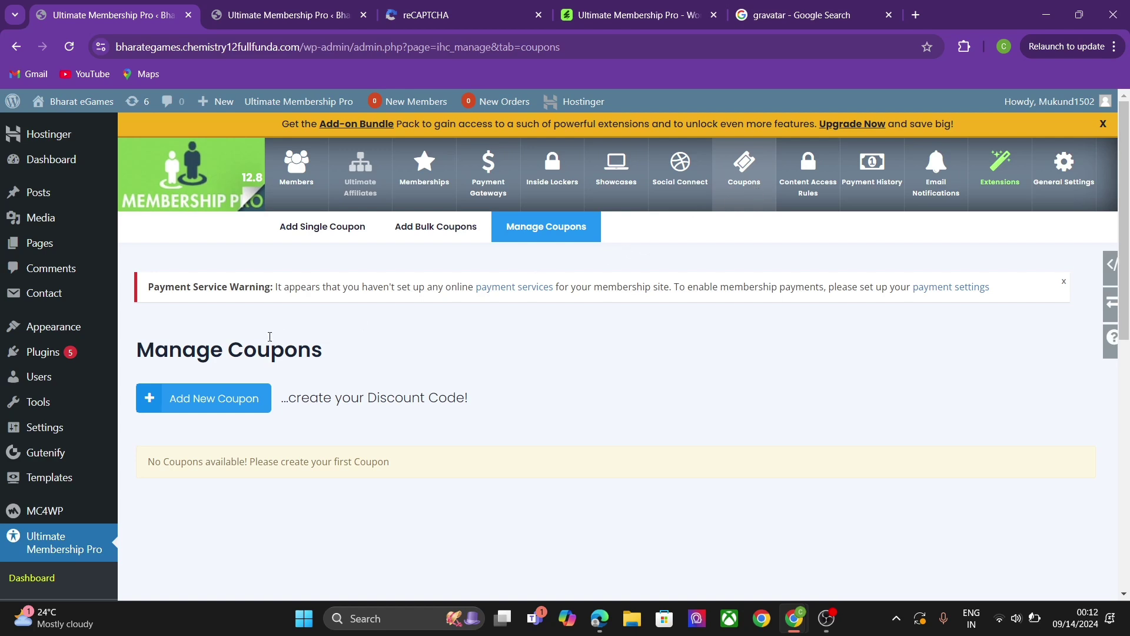
{"action": "left_click", "coordinate": [230, 399]}
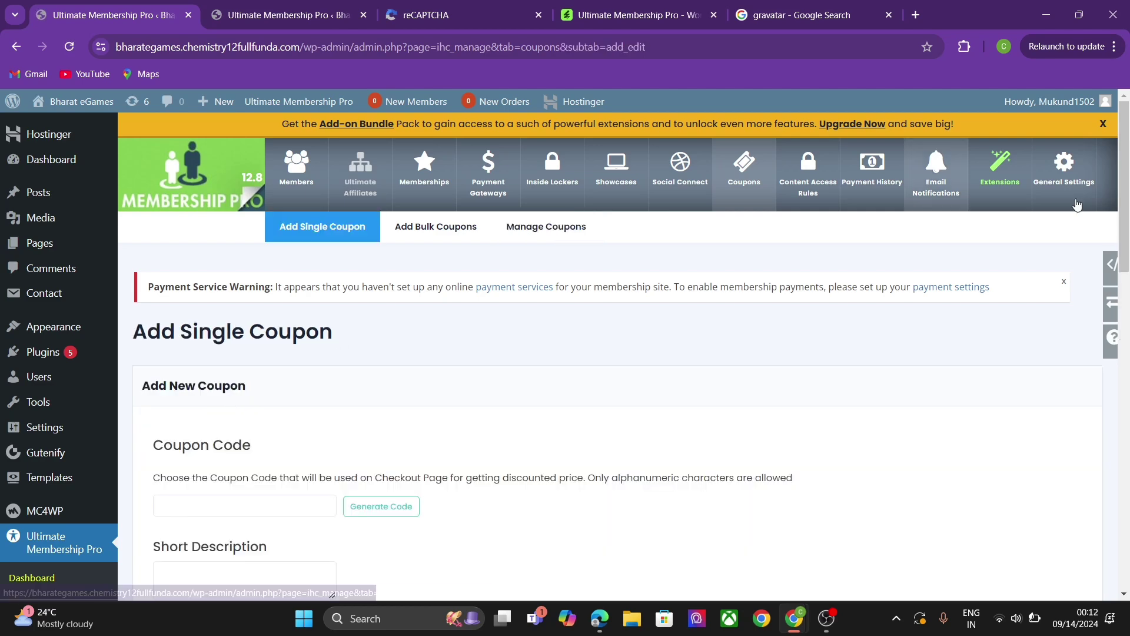
{"action": "left_click_drag", "start_coordinate": [1128, 172], "coordinate": [1128, 277]}
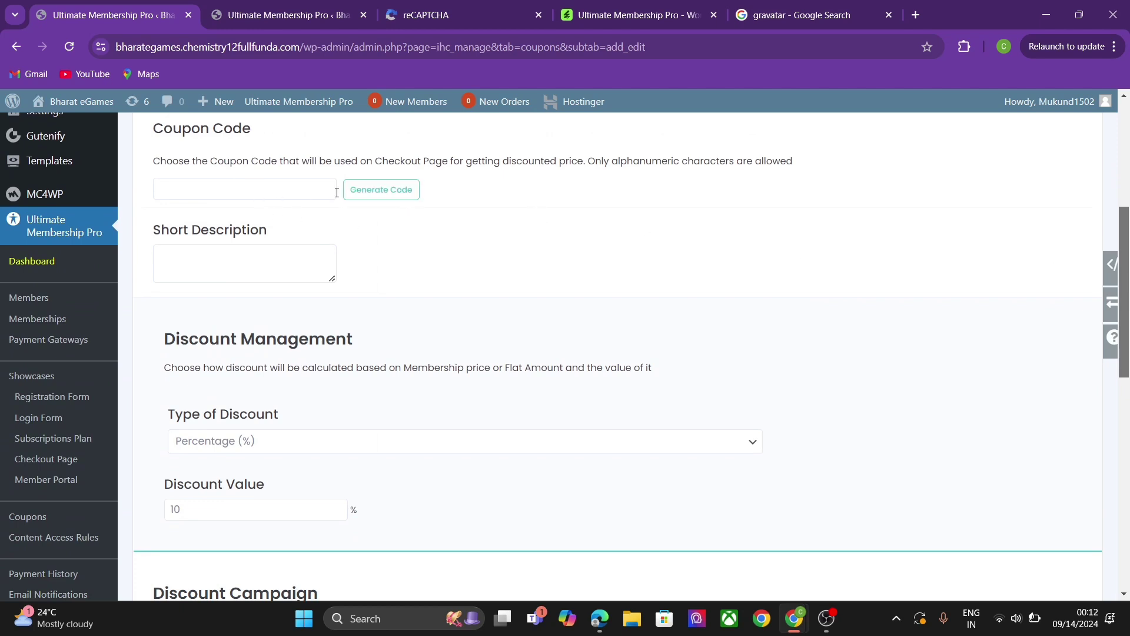
{"action": "left_click", "coordinate": [356, 196]}
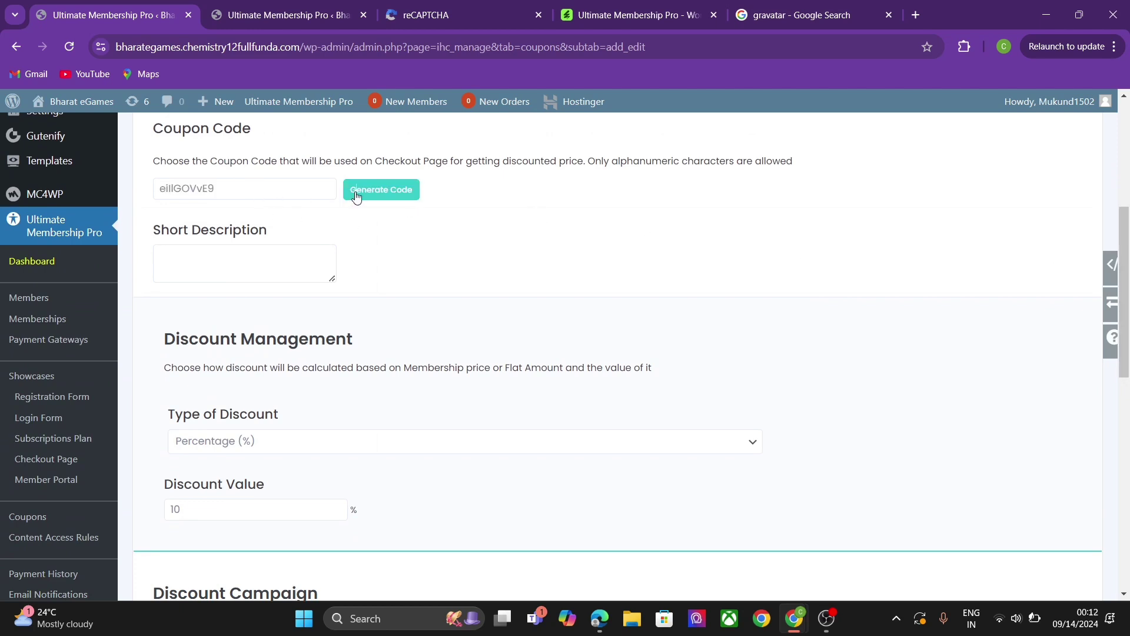
{"action": "double_click", "coordinate": [242, 187]}
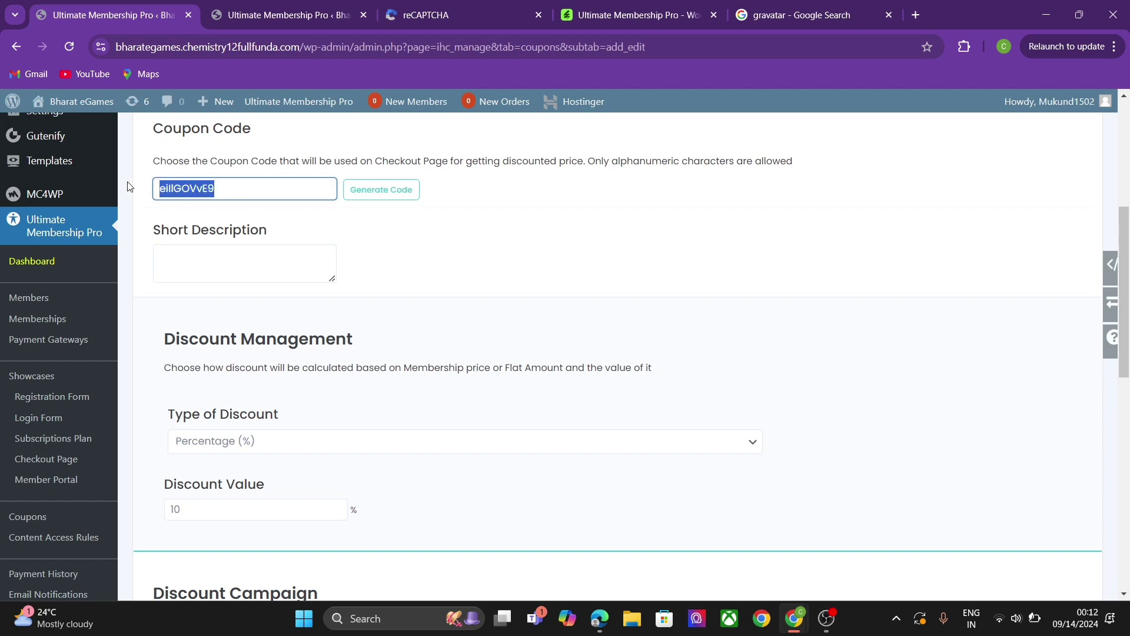
{"action": "type", "text": "CHAvine"}
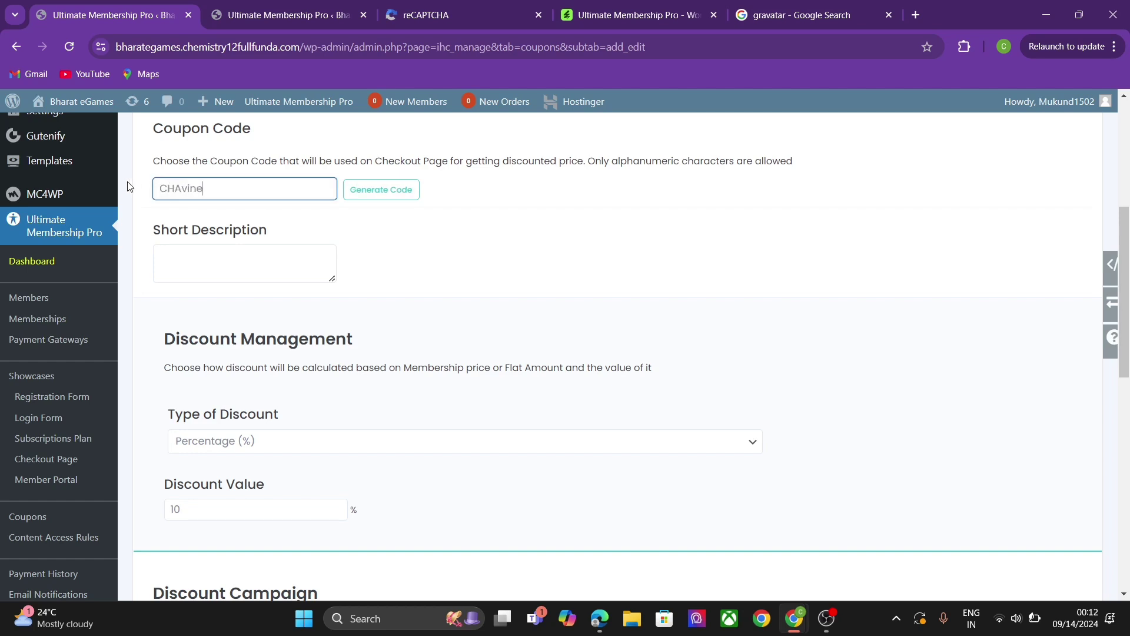
{"action": "type", "text": "sh100"}
Step: Set the coupon's type of discount to Price with a discount value of 100 INR
{"action": "left_click", "coordinate": [307, 441]}
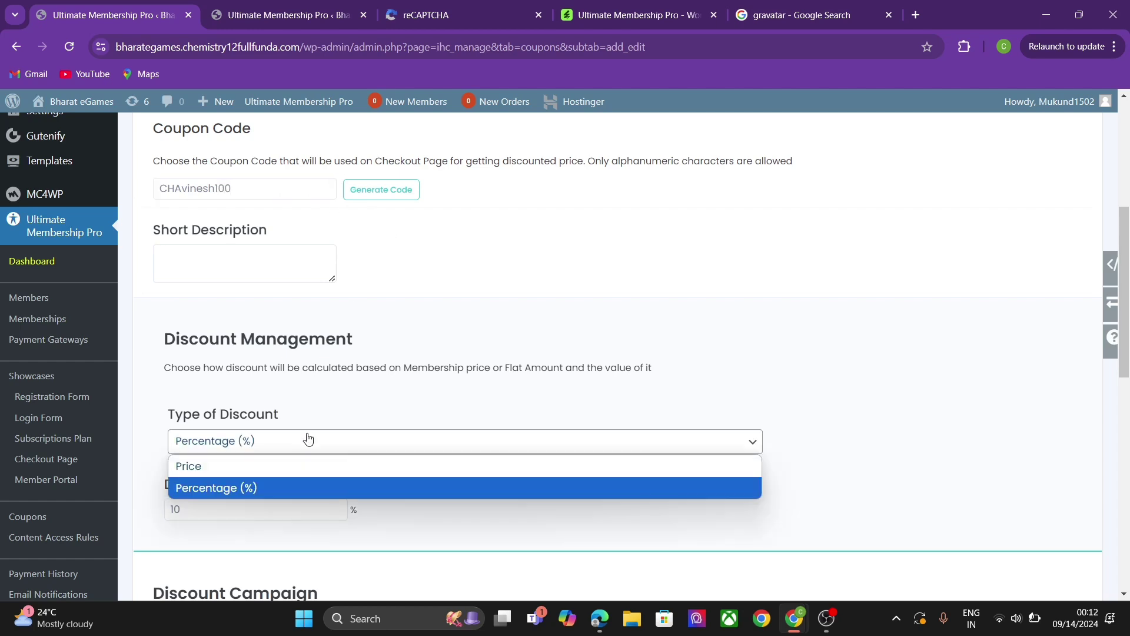
{"action": "left_click", "coordinate": [288, 466]}
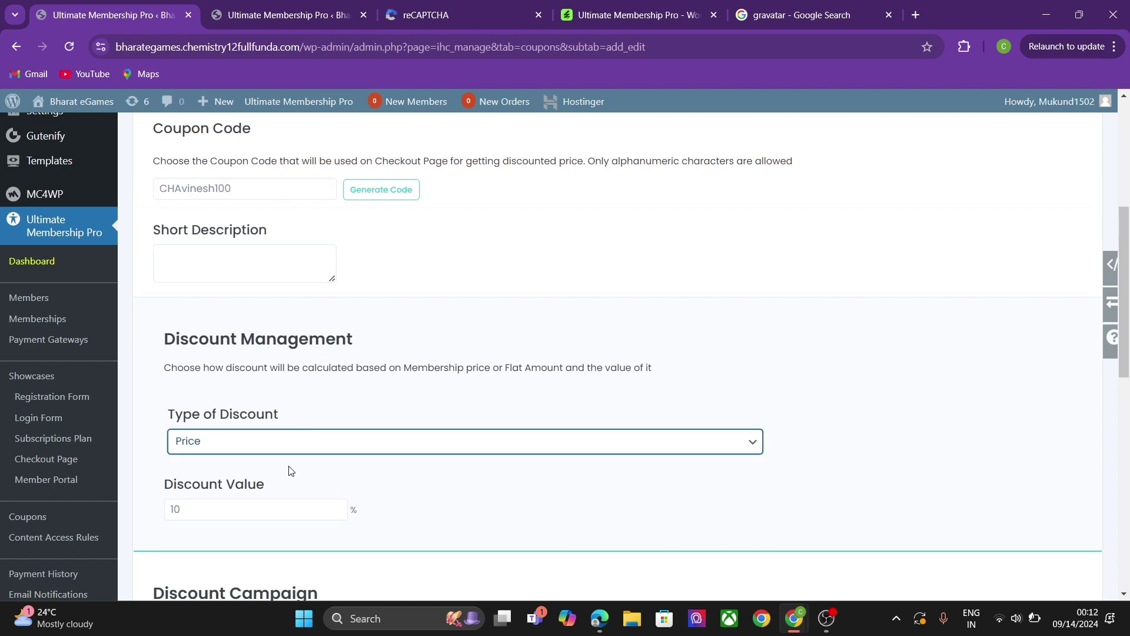
{"action": "left_click", "coordinate": [220, 517]}
{"action": "type", "text": "0"}
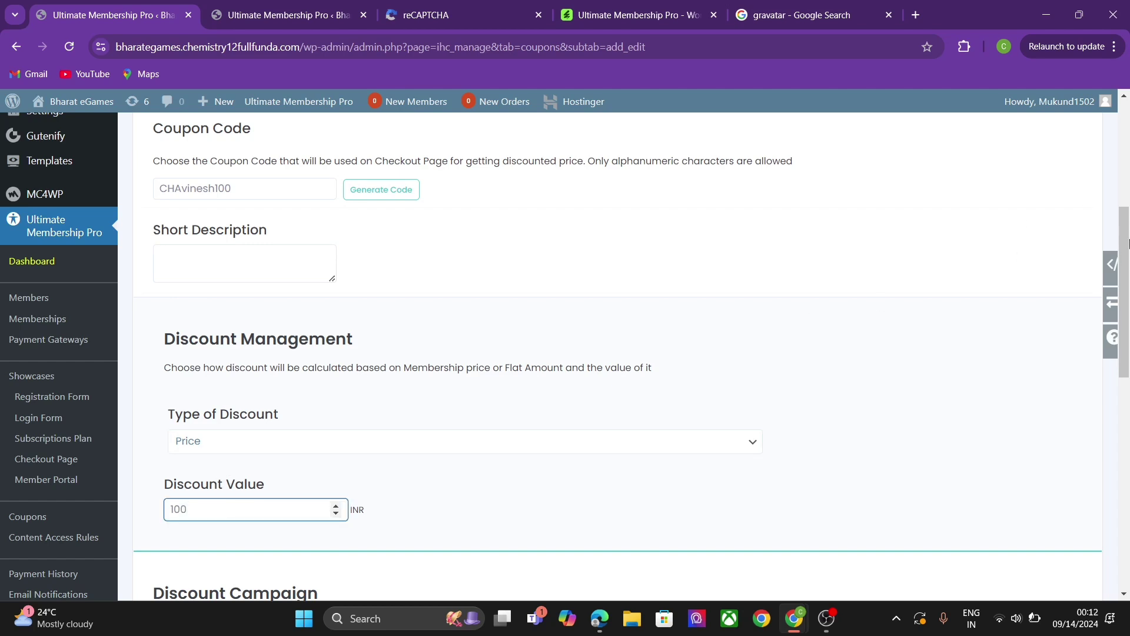
Step: Keep the coupon's available time Unlimited and target the discount at All memberships
{"action": "left_click_drag", "start_coordinate": [1126, 262], "coordinate": [1128, 424]}
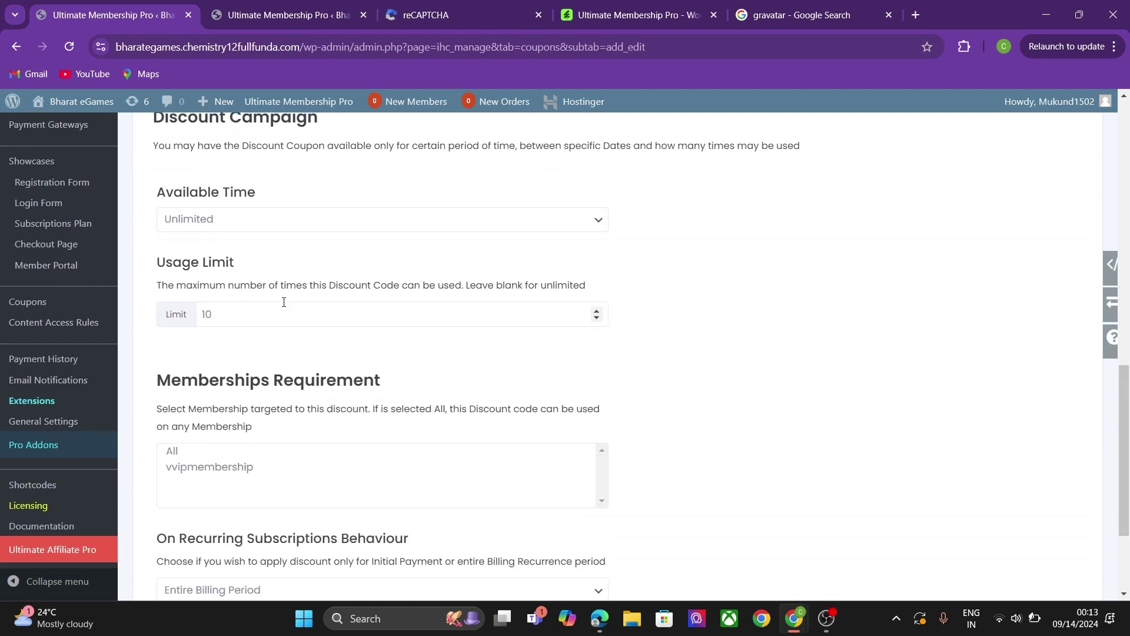
{"action": "left_click", "coordinate": [213, 229]}
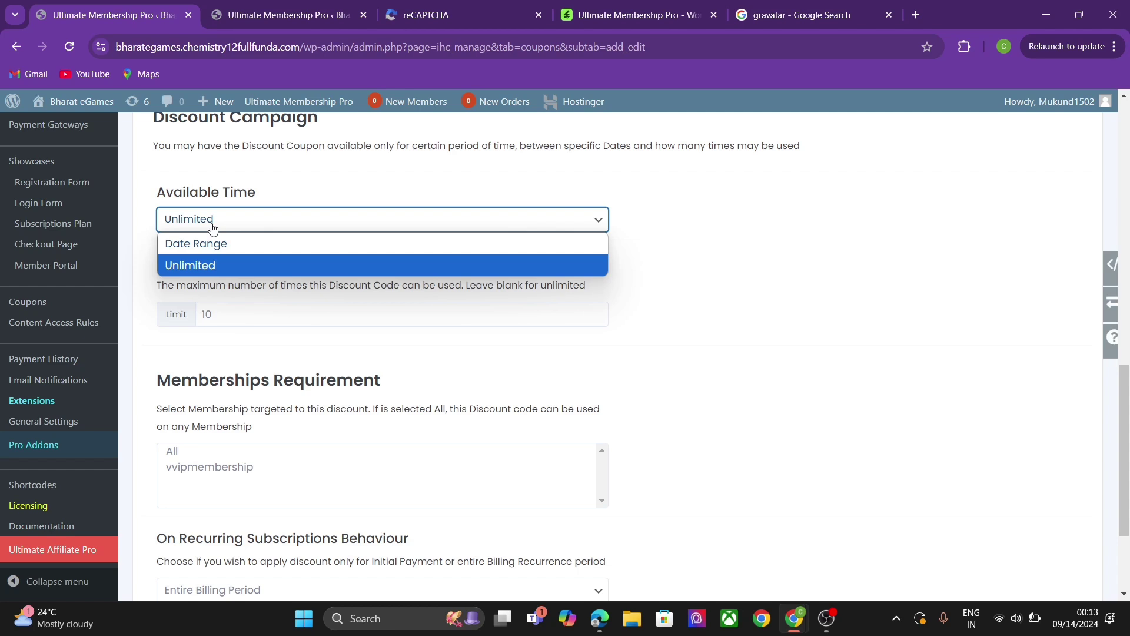
{"action": "left_click", "coordinate": [227, 266]}
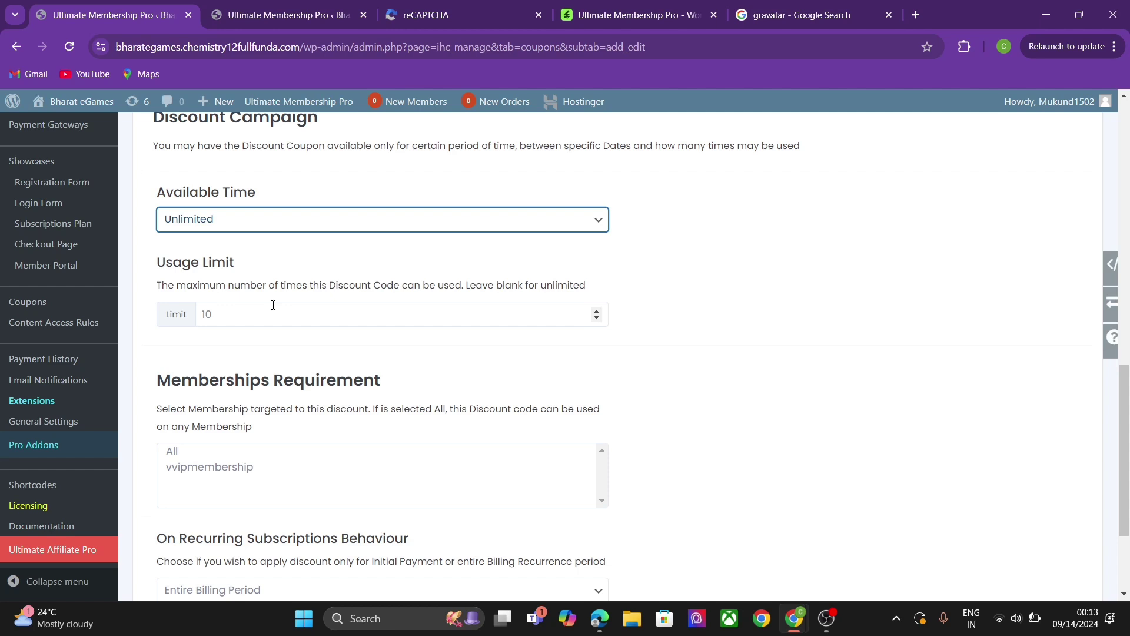
{"action": "scroll", "coordinate": [1129, 418], "scroll_direction": "down", "scroll_amount": 3}
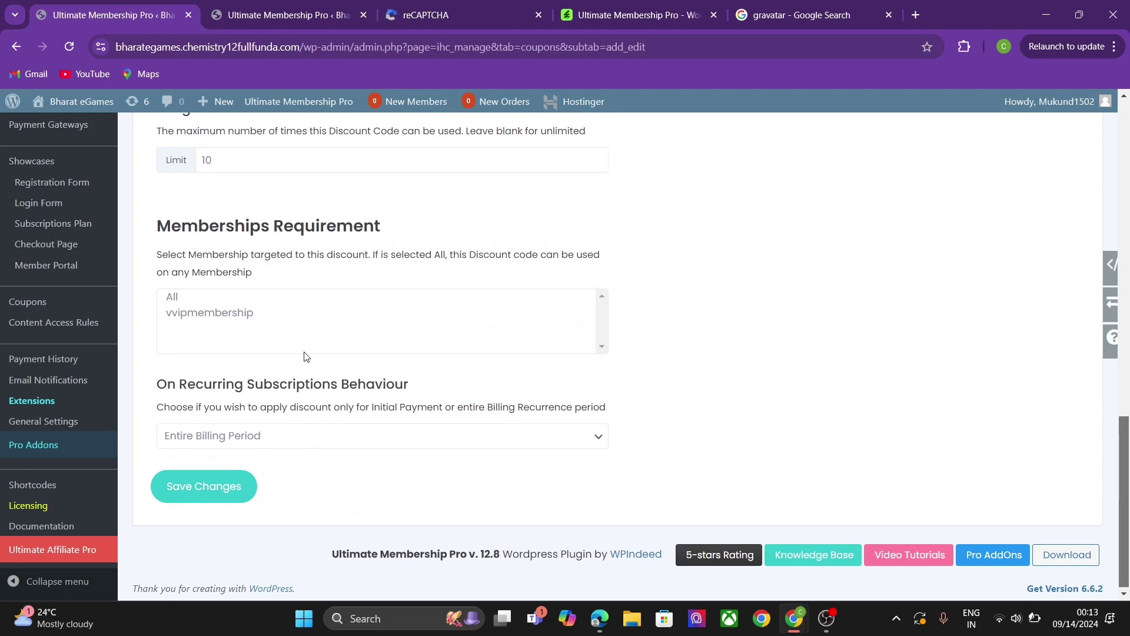
{"action": "left_click", "coordinate": [256, 303]}
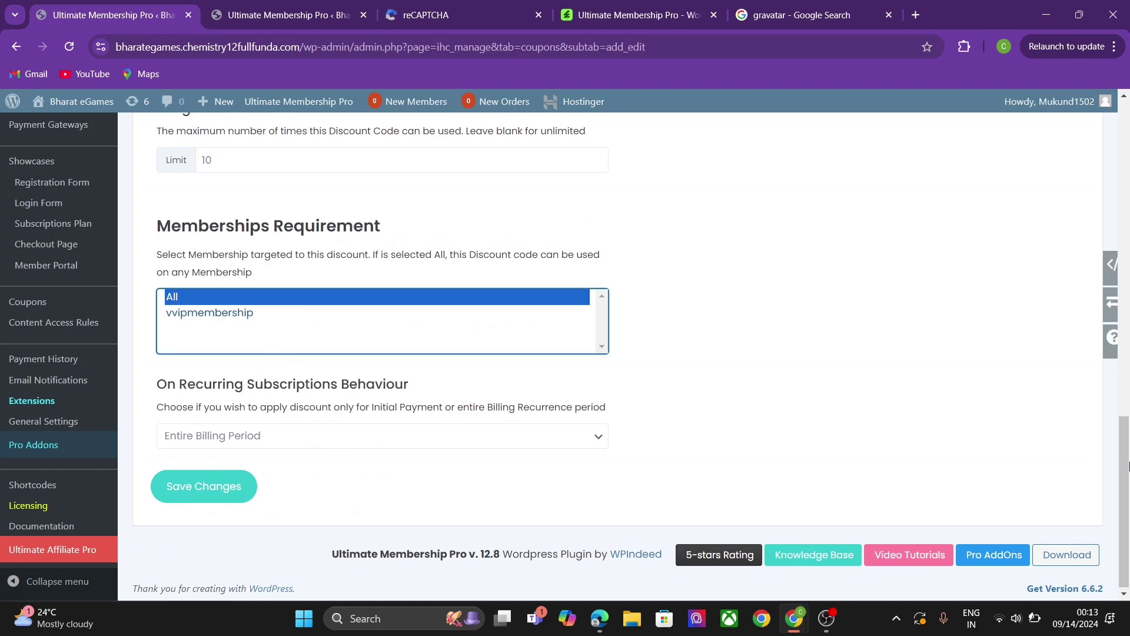
Step: Look over the Content Access Rules page and the Payment History page
{"action": "left_click_drag", "start_coordinate": [1129, 465], "coordinate": [1126, 152]}
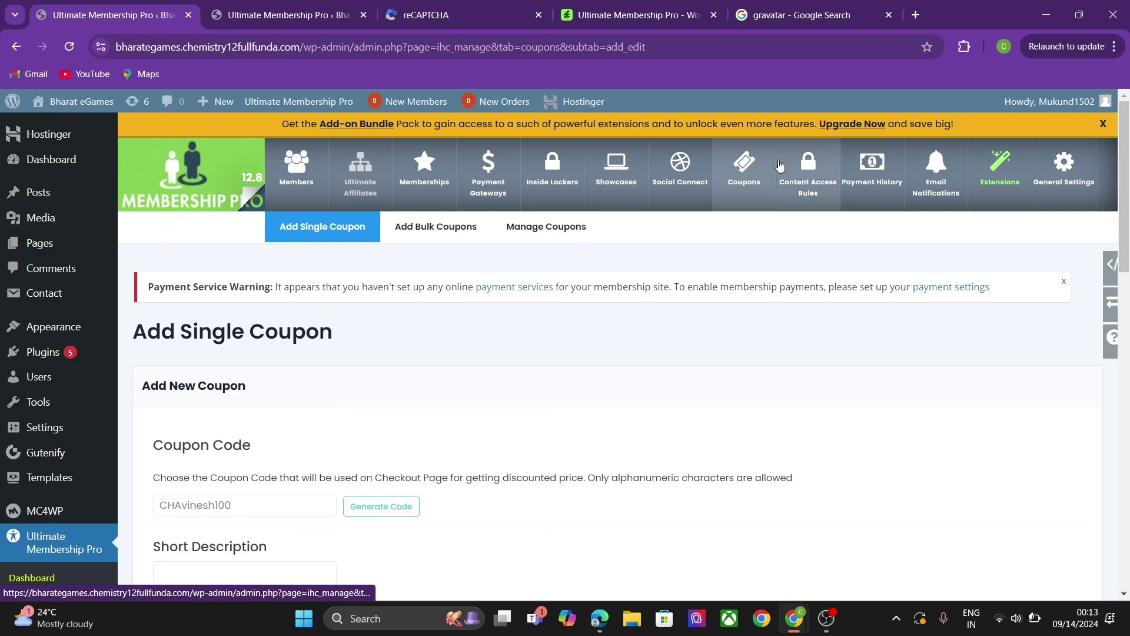
{"action": "left_click", "coordinate": [810, 169]}
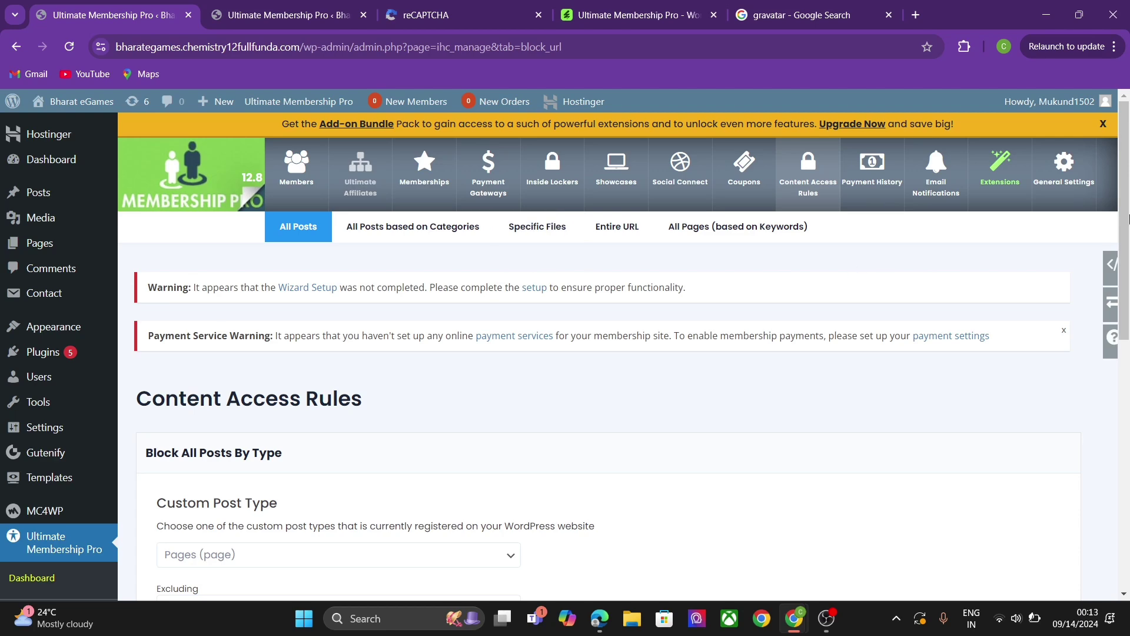
{"action": "left_click_drag", "start_coordinate": [1125, 212], "coordinate": [1108, 146]}
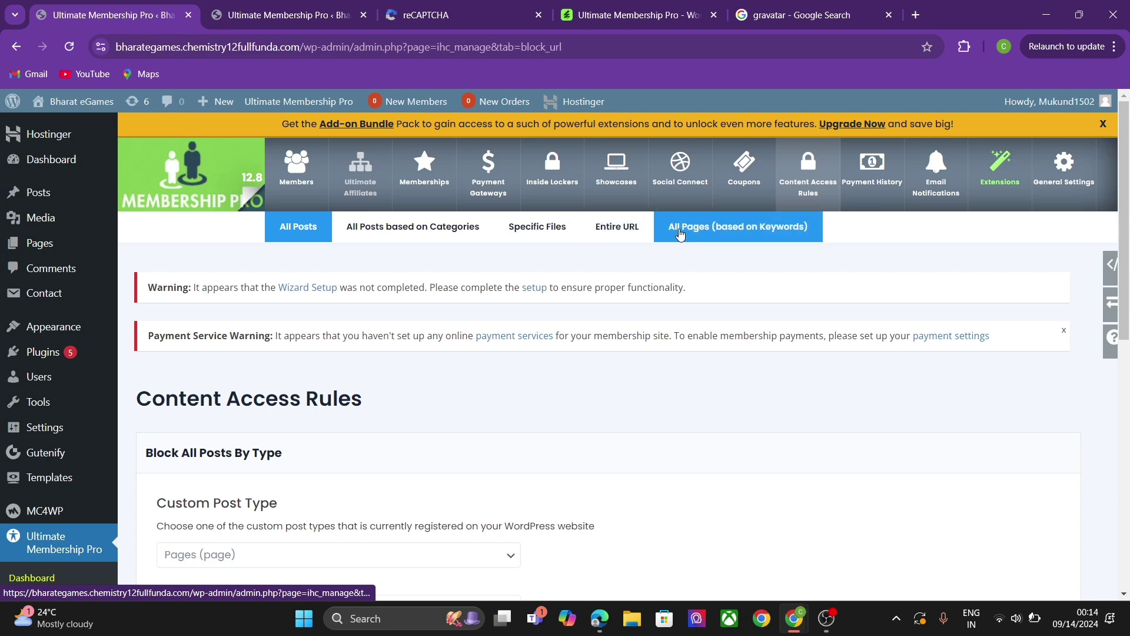
{"action": "left_click", "coordinate": [857, 188]}
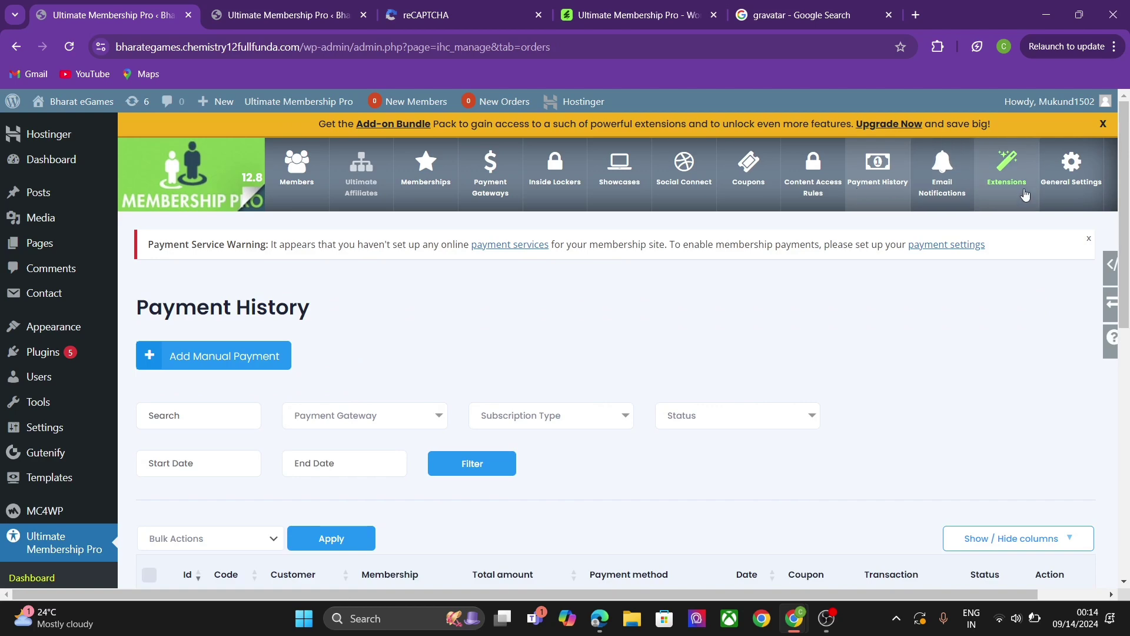
{"action": "left_click_drag", "start_coordinate": [1128, 185], "coordinate": [1115, 122]}
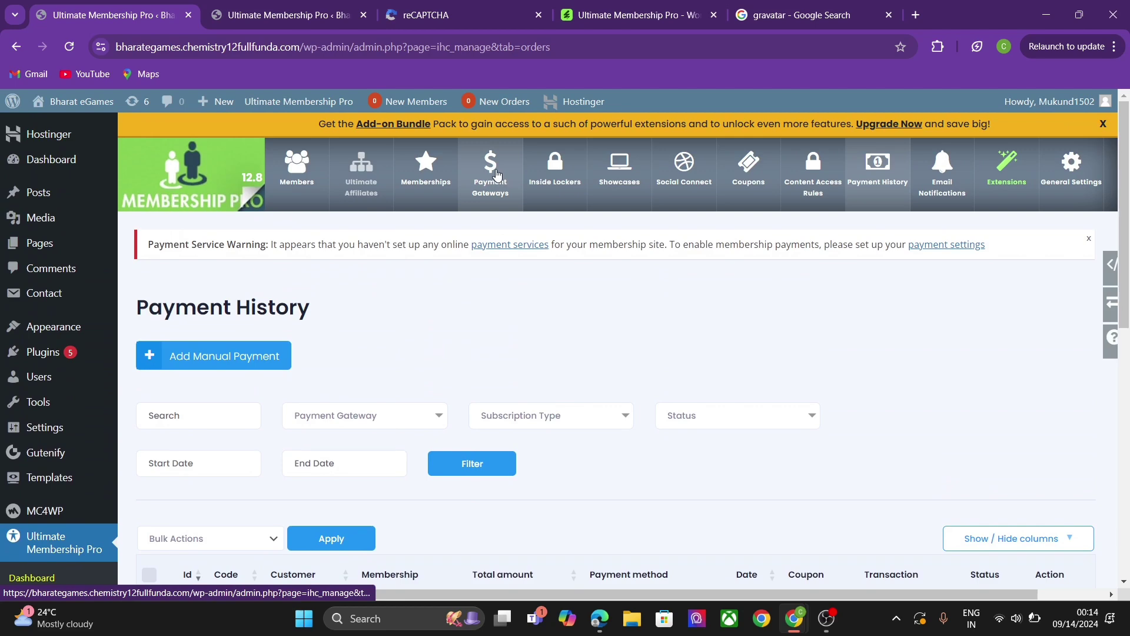
{"action": "left_click", "coordinate": [495, 170]}
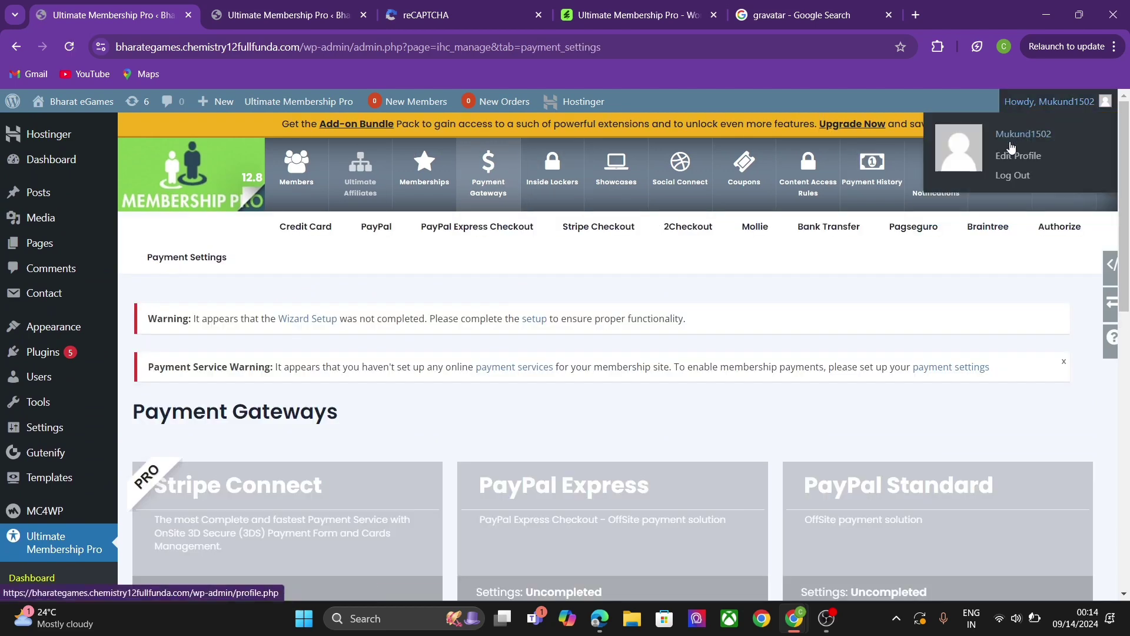
{"action": "left_click", "coordinate": [861, 194]}
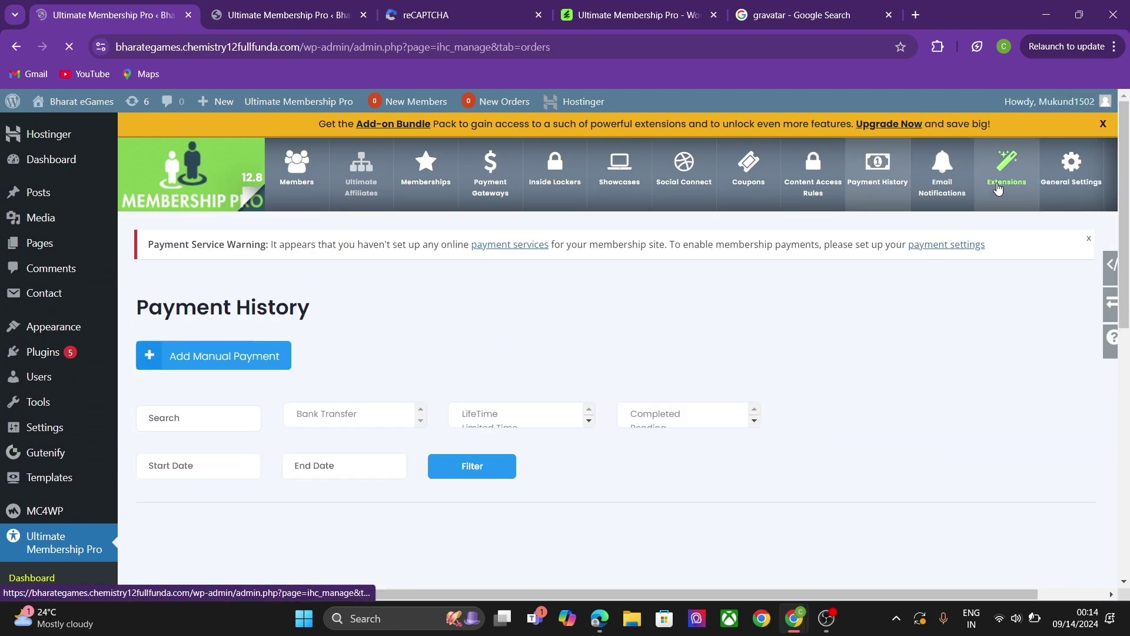
Step: Start a new email notification and examine the list of available notification actions
{"action": "left_click", "coordinate": [963, 187]}
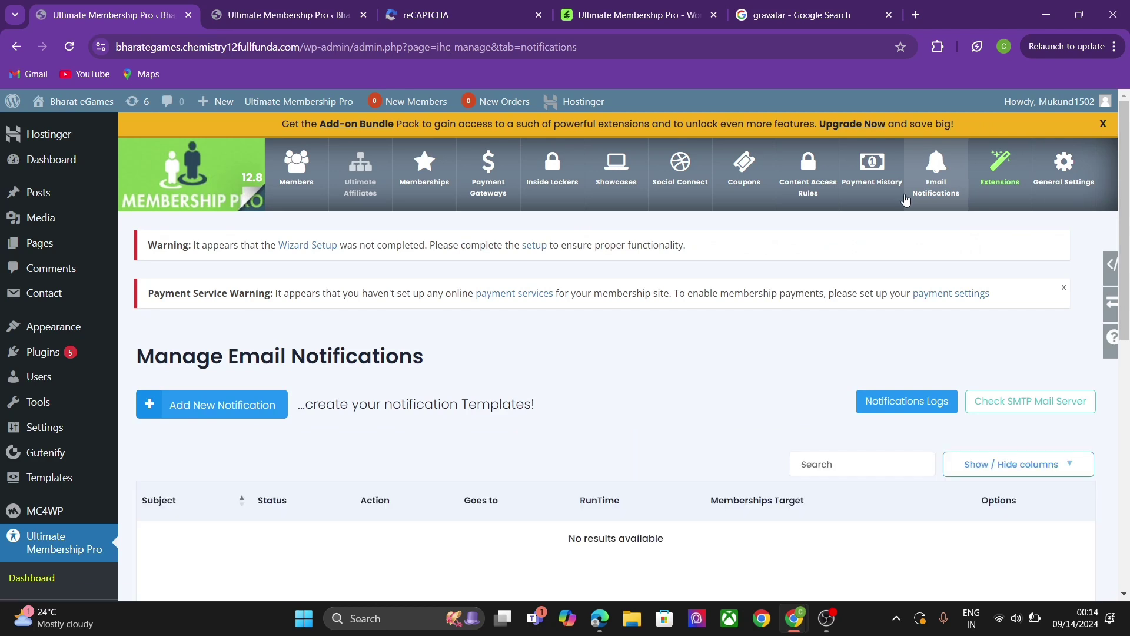
{"action": "left_click", "coordinate": [223, 414]}
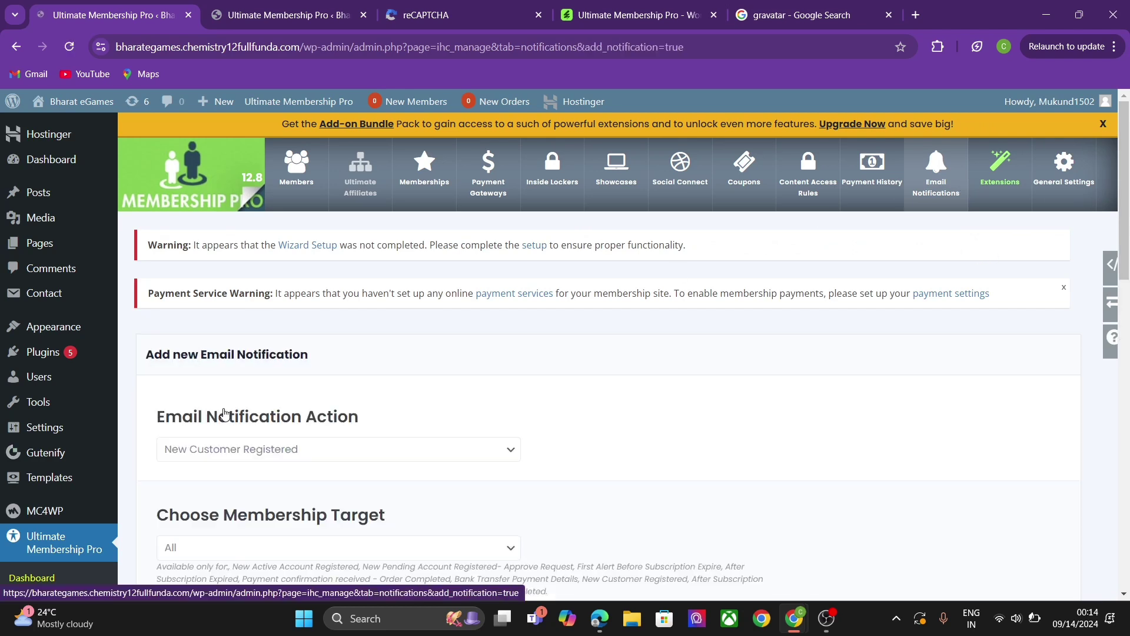
{"action": "left_click_drag", "start_coordinate": [1128, 120], "coordinate": [1114, 204]}
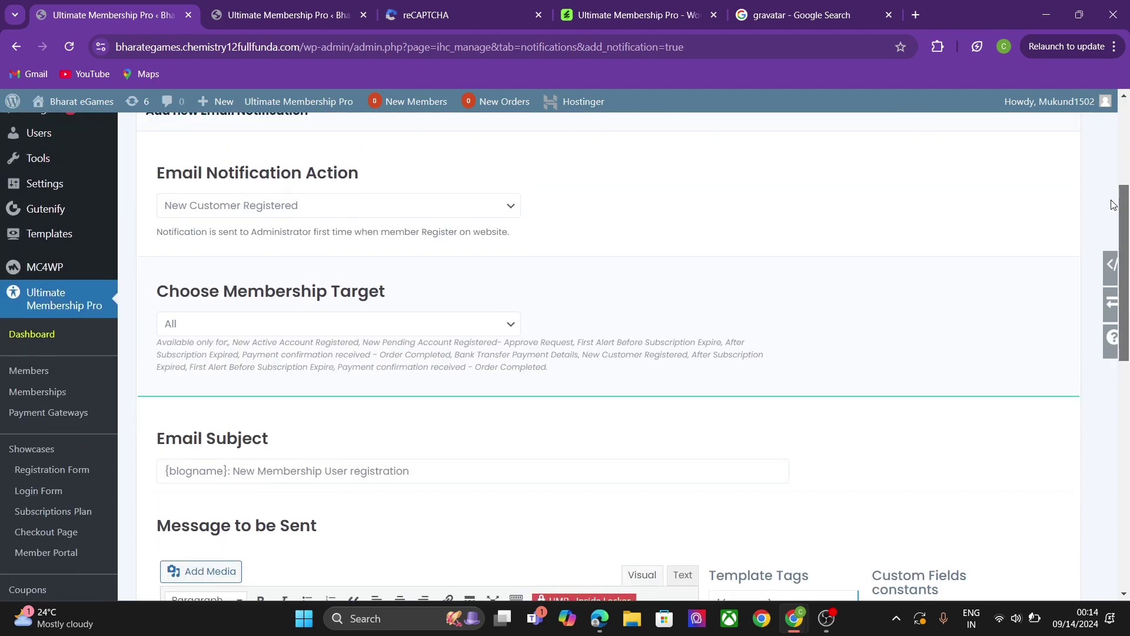
{"action": "left_click", "coordinate": [394, 203]}
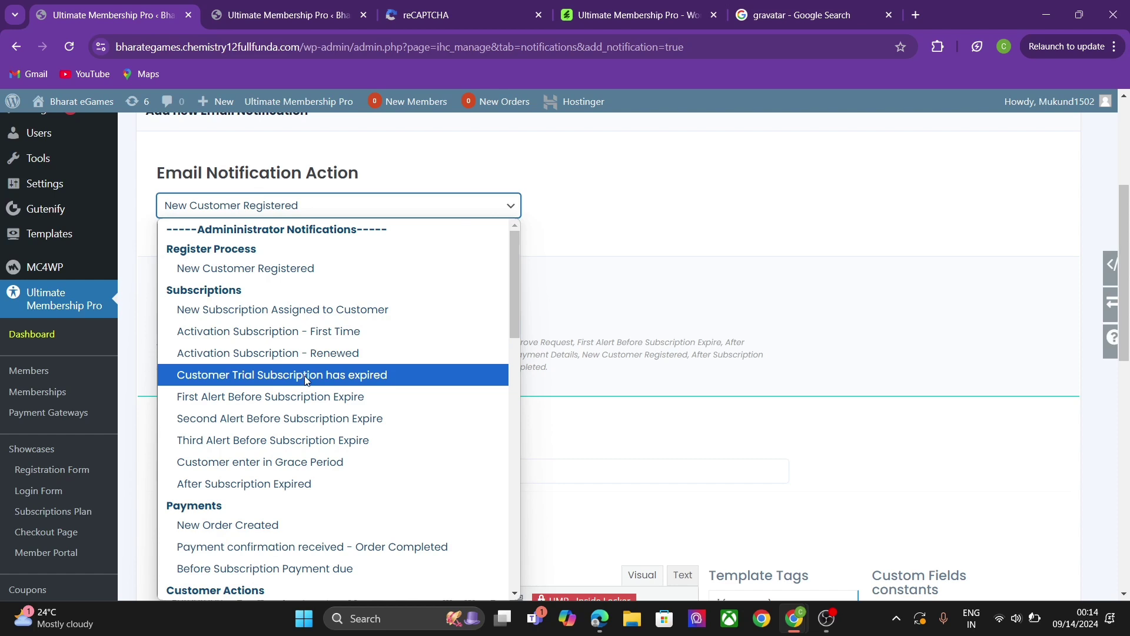
{"action": "left_click", "coordinate": [1125, 306]}
Step: Open the Prorating Subscriptions extension and examine its requirements, How it Works explanation and settings
{"action": "left_click_drag", "start_coordinate": [1126, 186], "coordinate": [1126, 111]}
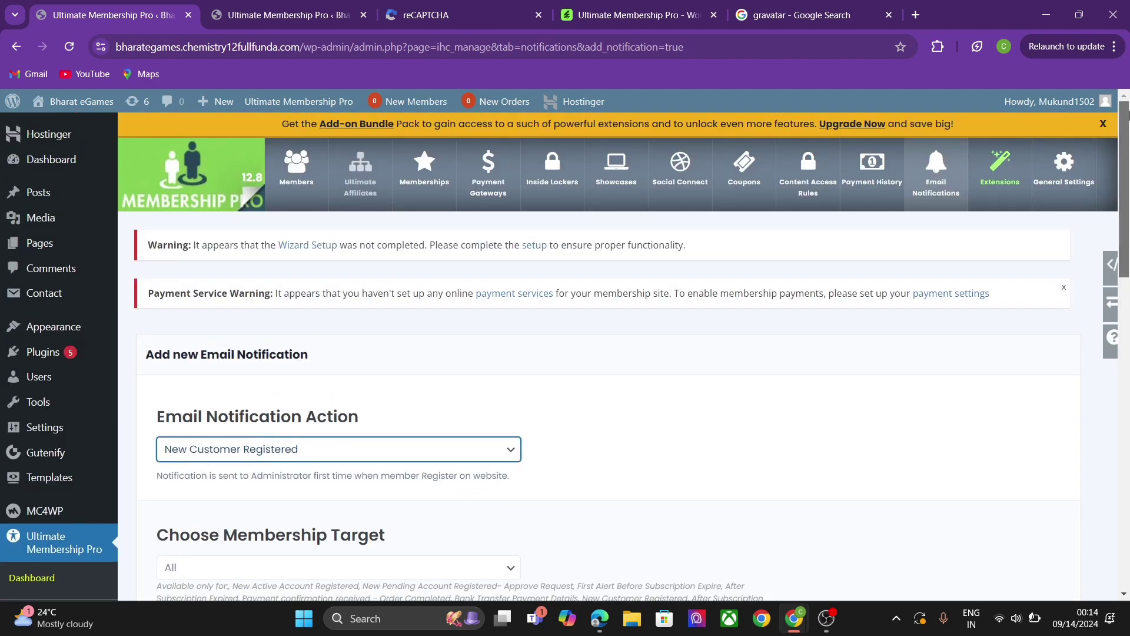
{"action": "left_click", "coordinate": [987, 174]}
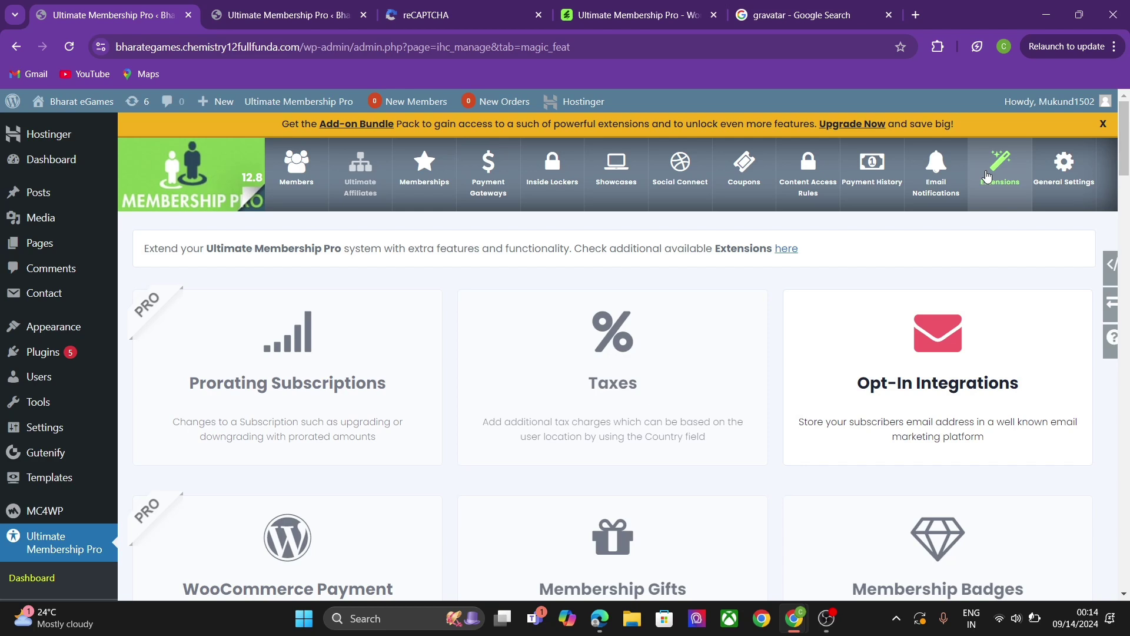
{"action": "left_click_drag", "start_coordinate": [1126, 163], "coordinate": [1126, 170]}
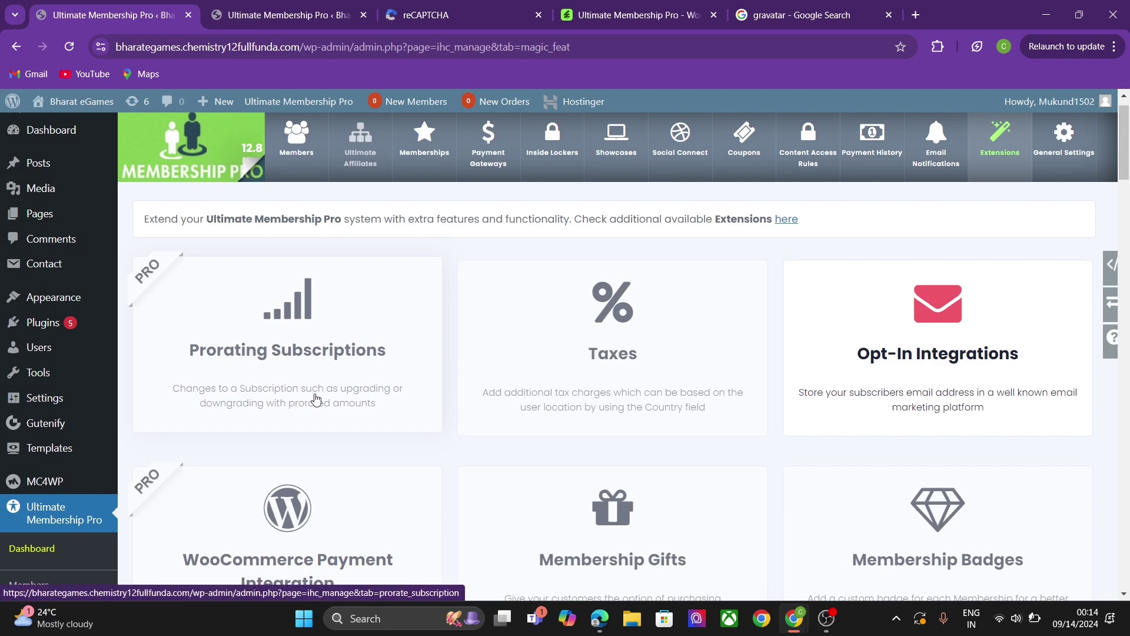
{"action": "left_click", "coordinate": [269, 422]}
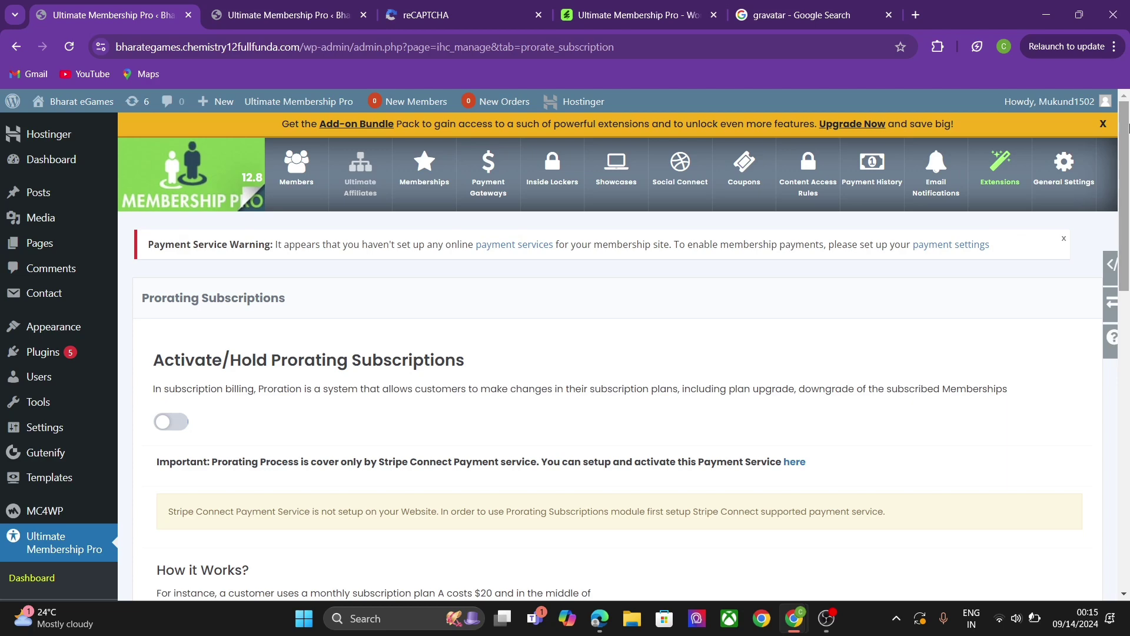
{"action": "left_click_drag", "start_coordinate": [1126, 137], "coordinate": [1126, 175]}
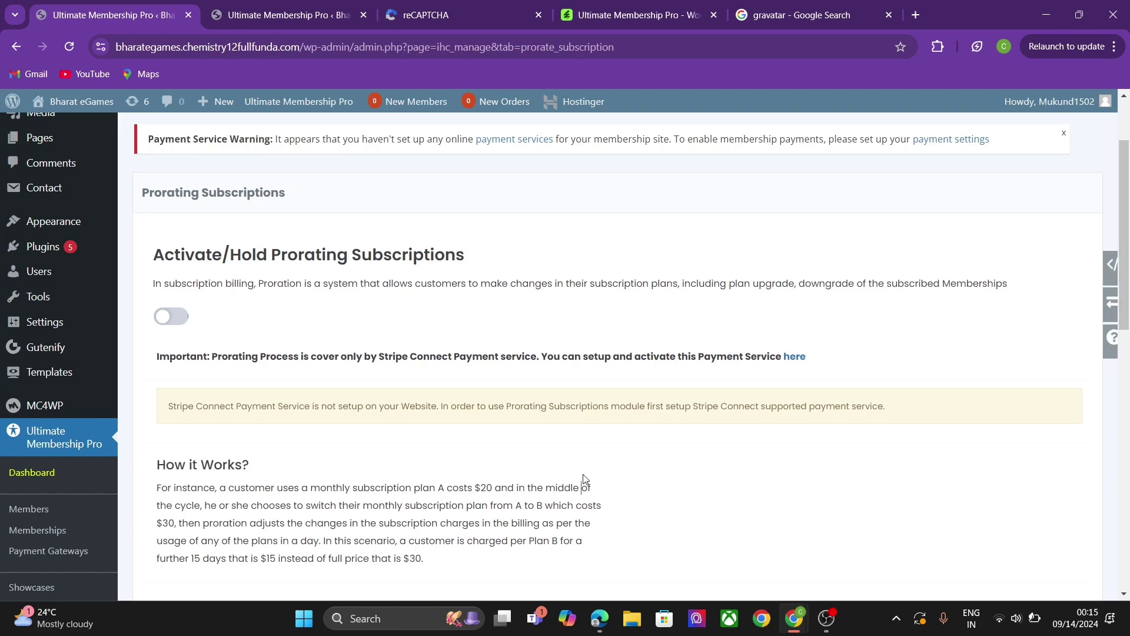
{"action": "left_click_drag", "start_coordinate": [582, 486], "coordinate": [711, 361]}
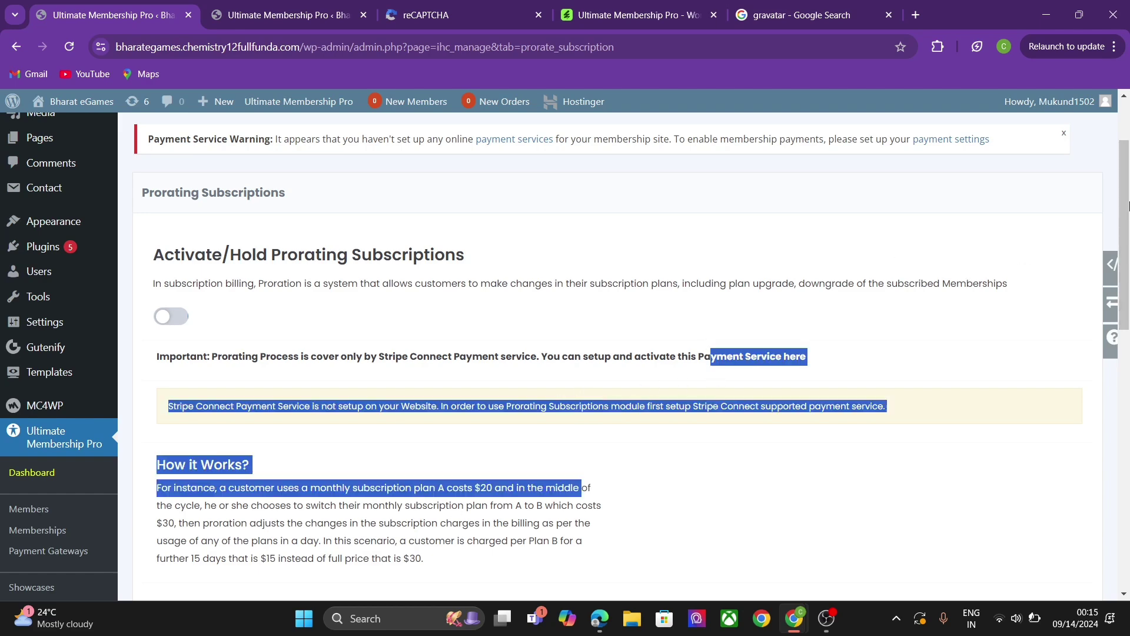
{"action": "left_click_drag", "start_coordinate": [1127, 189], "coordinate": [1124, 398]}
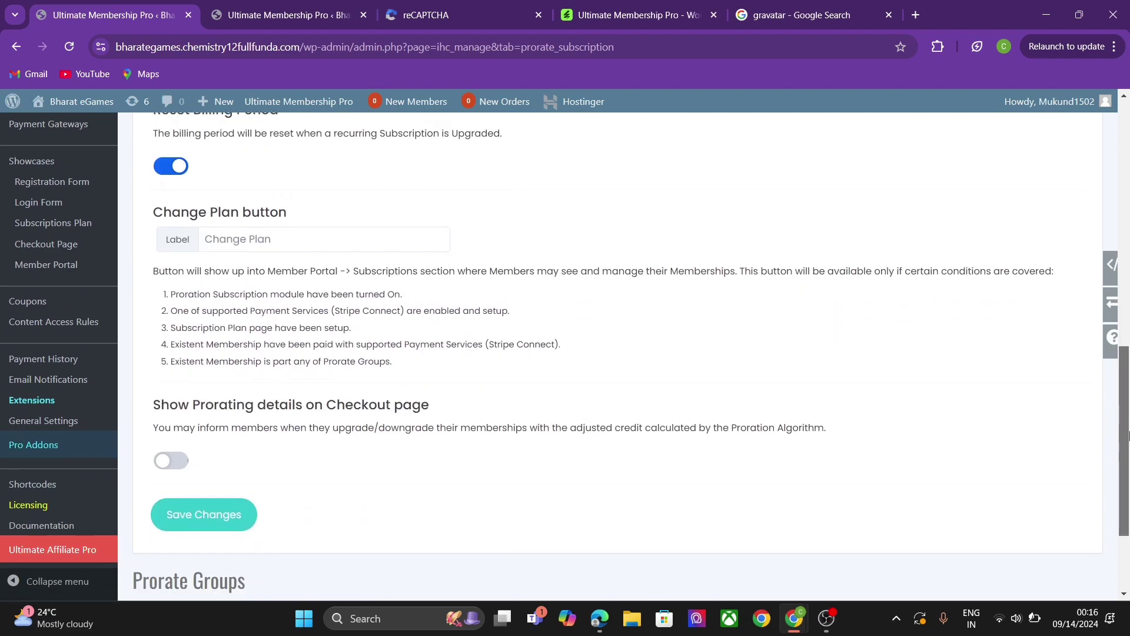
Step: Return to the extensions list and open the Membership Gifts extension
{"action": "left_click_drag", "start_coordinate": [1127, 436], "coordinate": [1094, 144]}
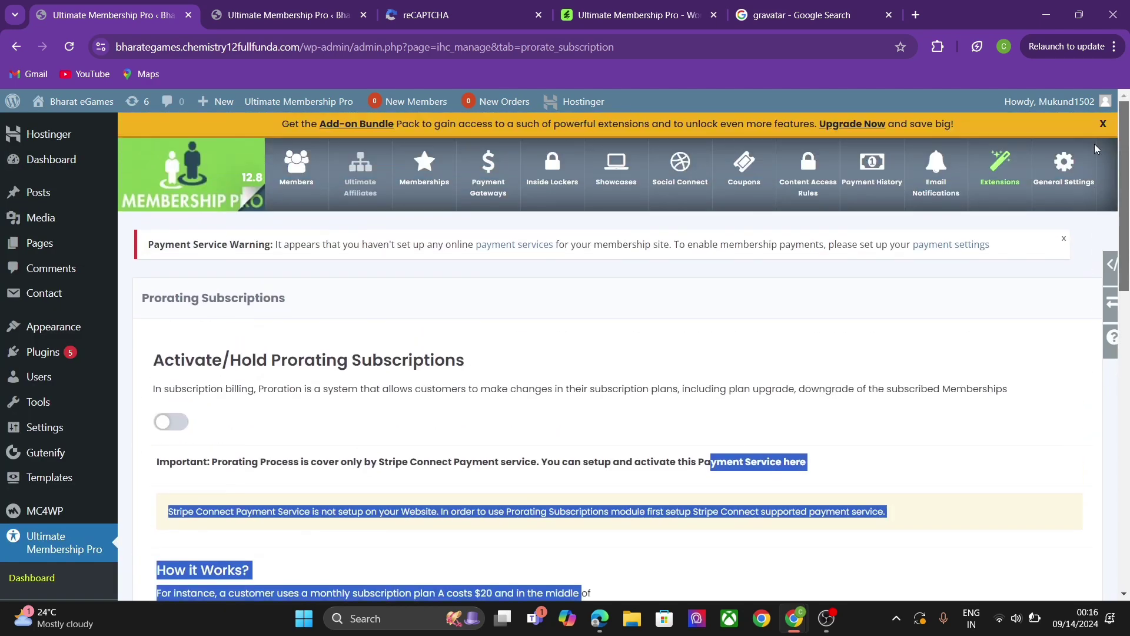
{"action": "left_click", "coordinate": [1011, 167]}
{"action": "left_click_drag", "start_coordinate": [1127, 121], "coordinate": [1128, 172]}
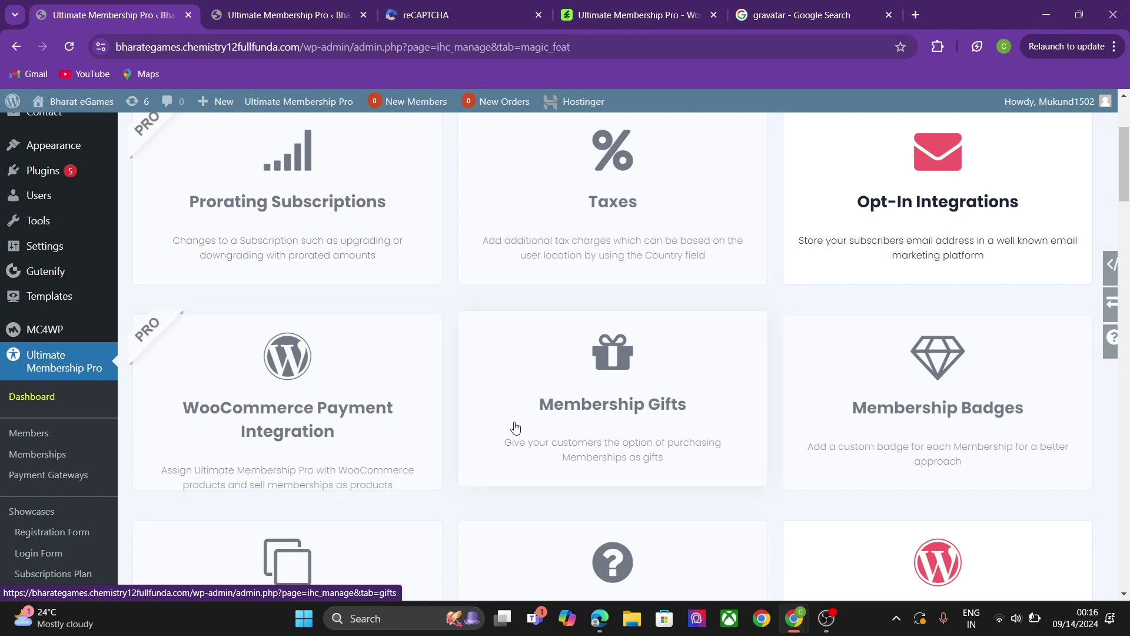
{"action": "left_click", "coordinate": [592, 424]}
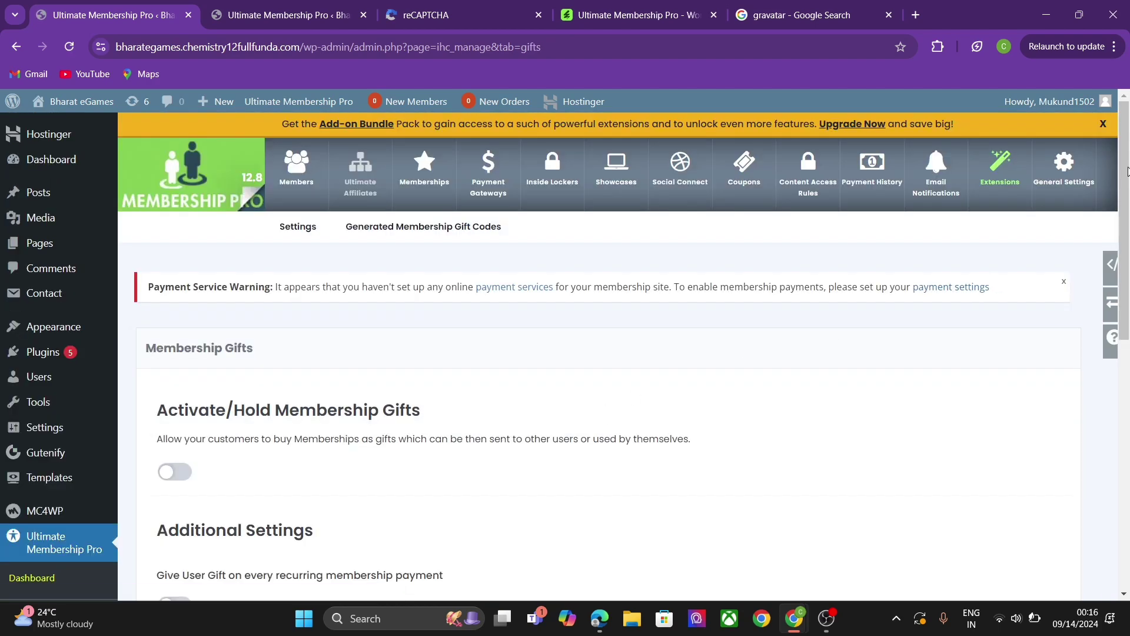
Step: Activate Membership Gifts, enable giving a user gift on every recurring membership payment, and save the changes
{"action": "left_click_drag", "start_coordinate": [1128, 171], "coordinate": [1129, 219]}
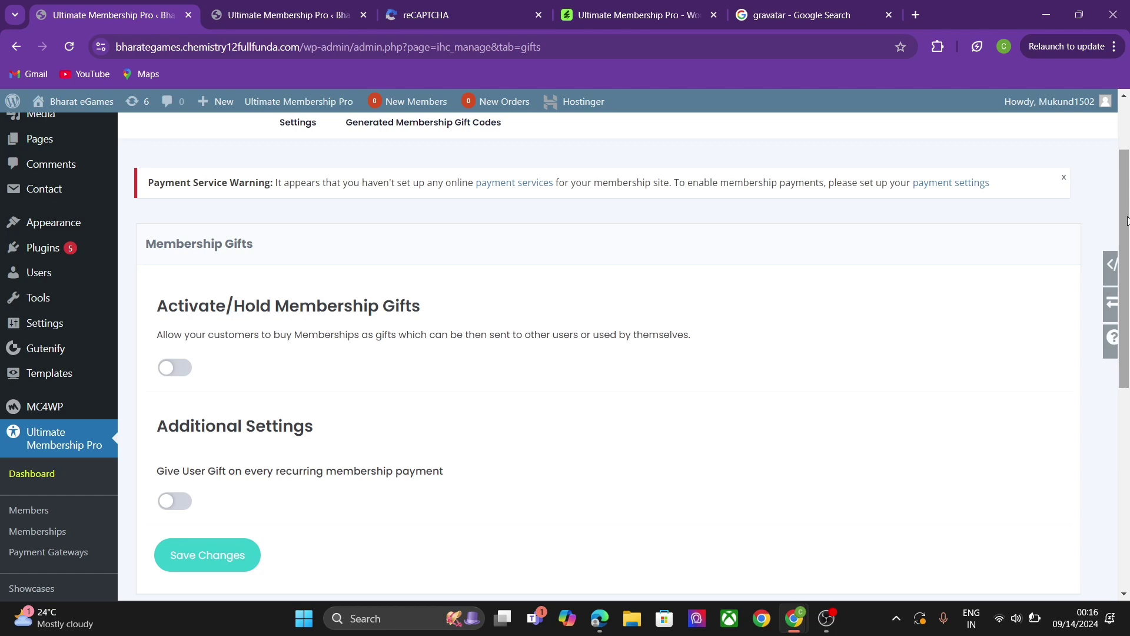
{"action": "scroll", "coordinate": [1127, 221], "scroll_direction": "down", "scroll_amount": 2}
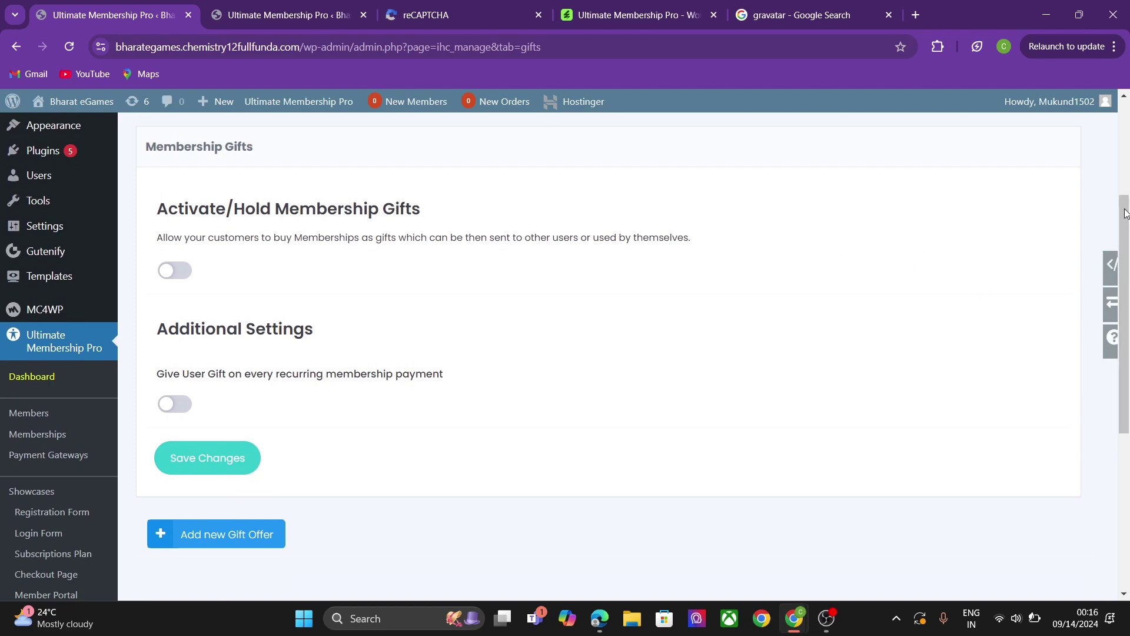
{"action": "scroll", "coordinate": [1126, 213], "scroll_direction": "down", "scroll_amount": 1}
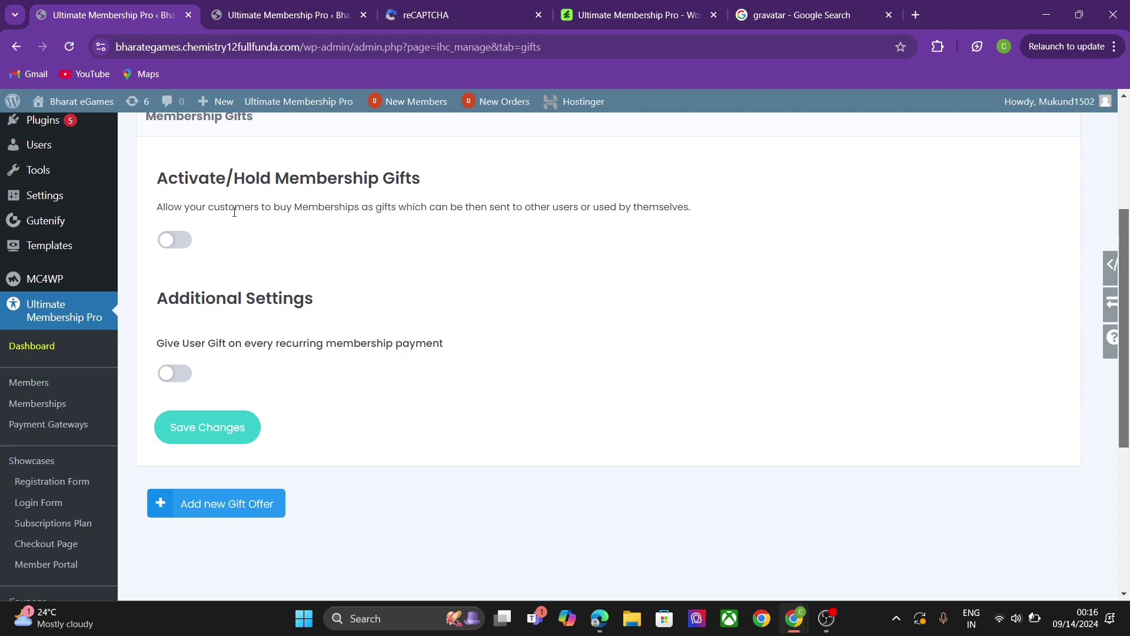
{"action": "left_click", "coordinate": [178, 242]}
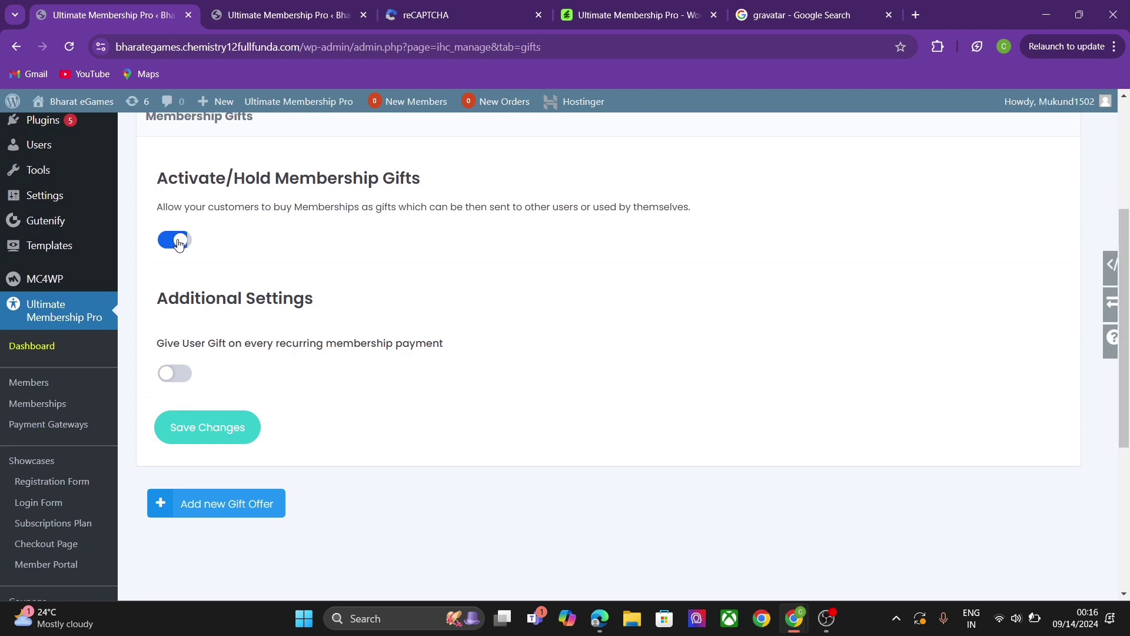
{"action": "left_click", "coordinate": [170, 376]}
{"action": "left_click", "coordinate": [203, 428]}
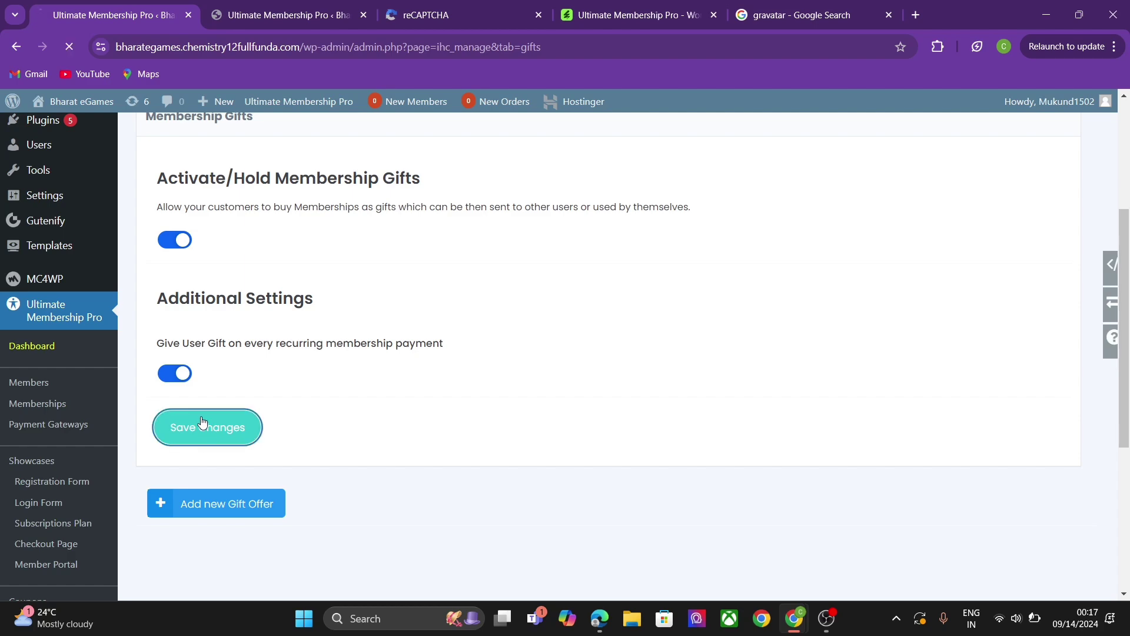
Step: Start a new gift offer and set its purchased membership to vvipmembership
{"action": "left_click_drag", "start_coordinate": [1125, 191], "coordinate": [1127, 329]}
{"action": "left_click", "coordinate": [255, 439]}
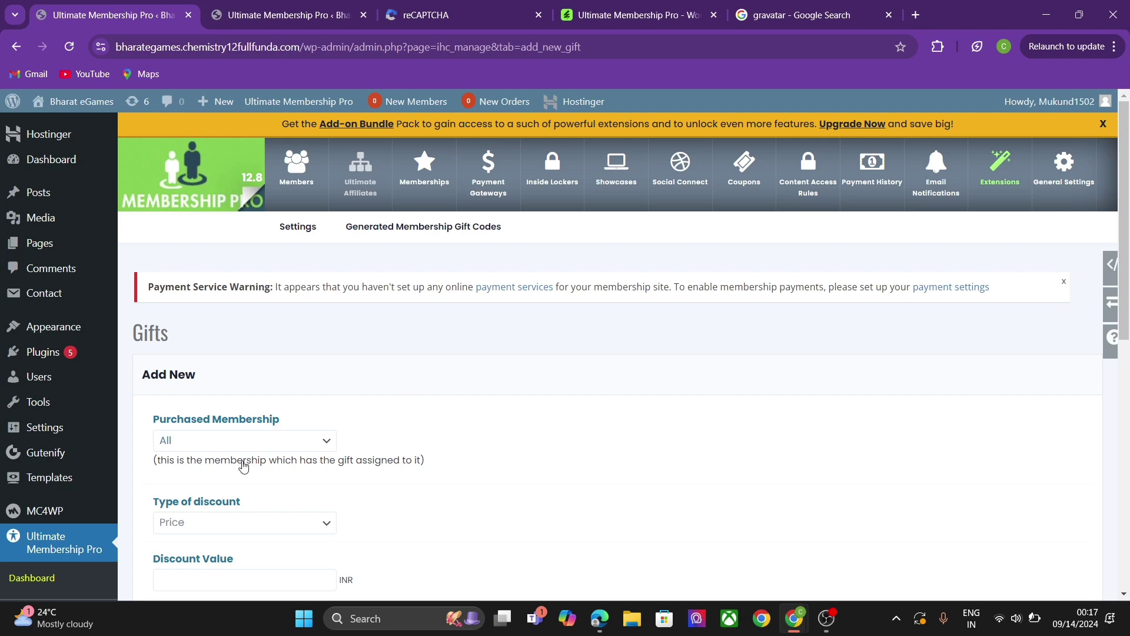
{"action": "left_click_drag", "start_coordinate": [1126, 235], "coordinate": [1127, 306]}
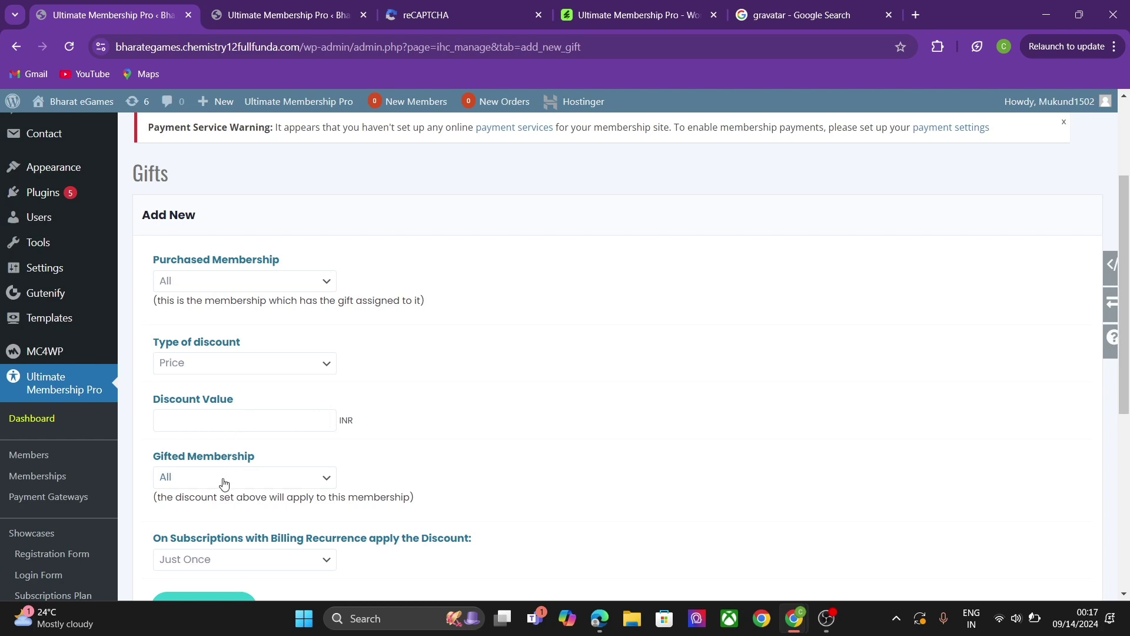
{"action": "left_click", "coordinate": [212, 281]}
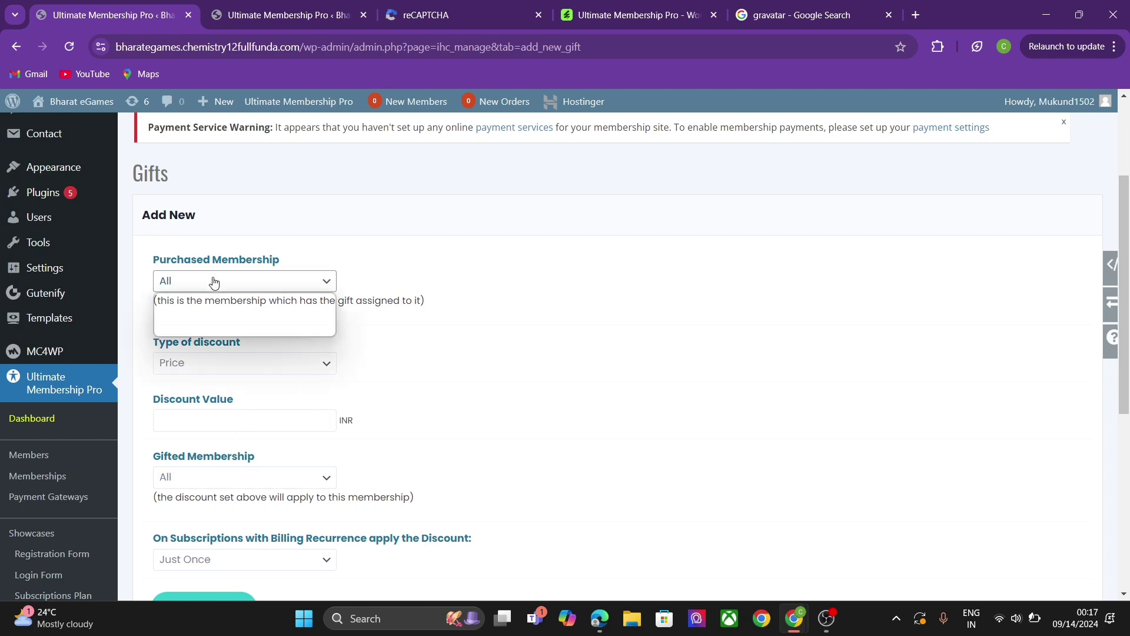
{"action": "left_click", "coordinate": [216, 328]}
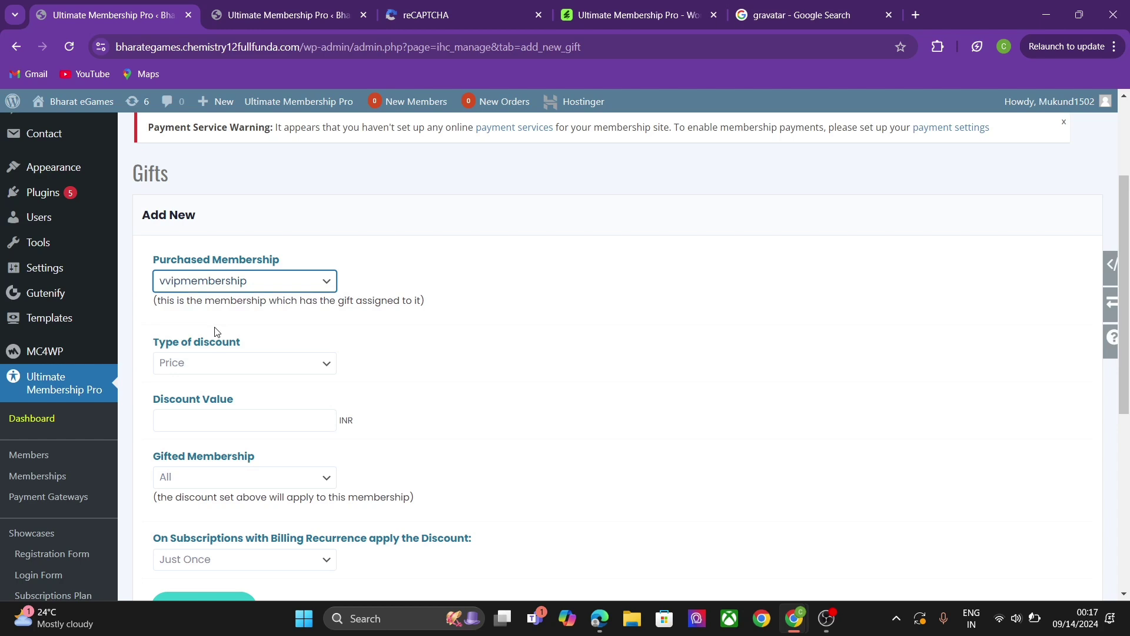
Step: Keep the gift offer's discount type as Price, set the discount value to 1000 INR, and leave the gifted membership at All
{"action": "left_click", "coordinate": [218, 374]}
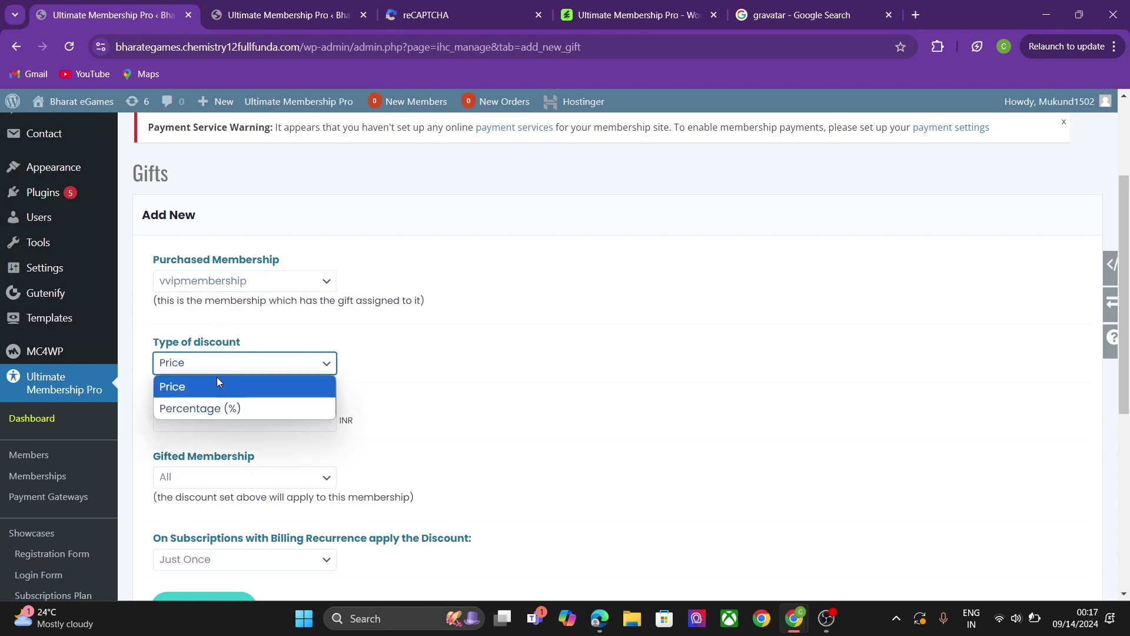
{"action": "left_click", "coordinate": [423, 381]}
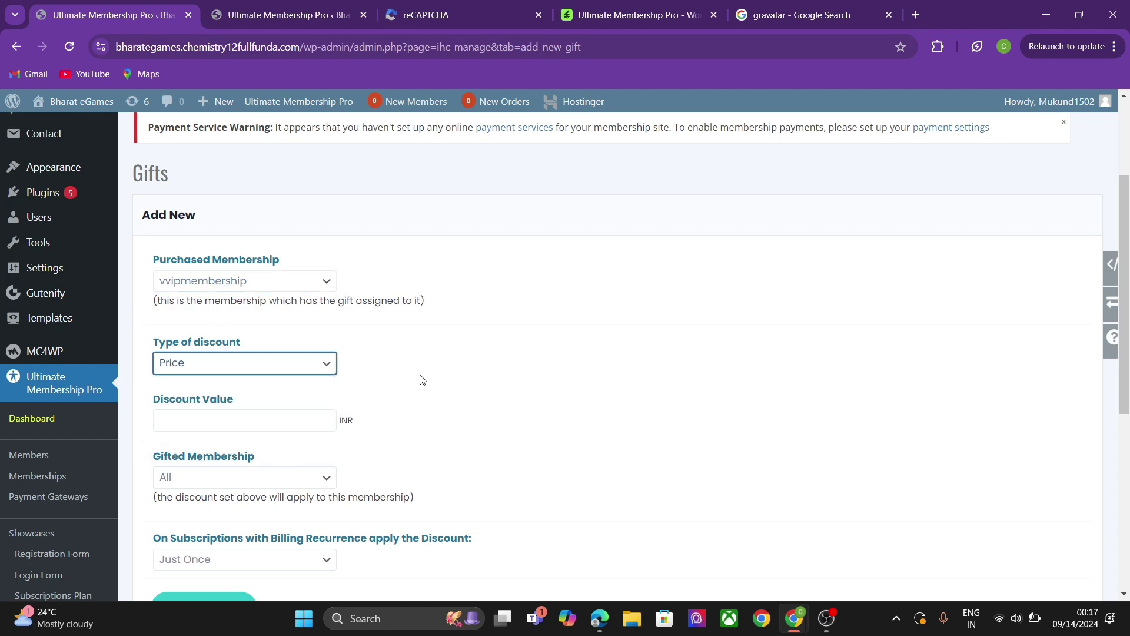
{"action": "left_click", "coordinate": [227, 413]}
{"action": "type", "text": "1000"}
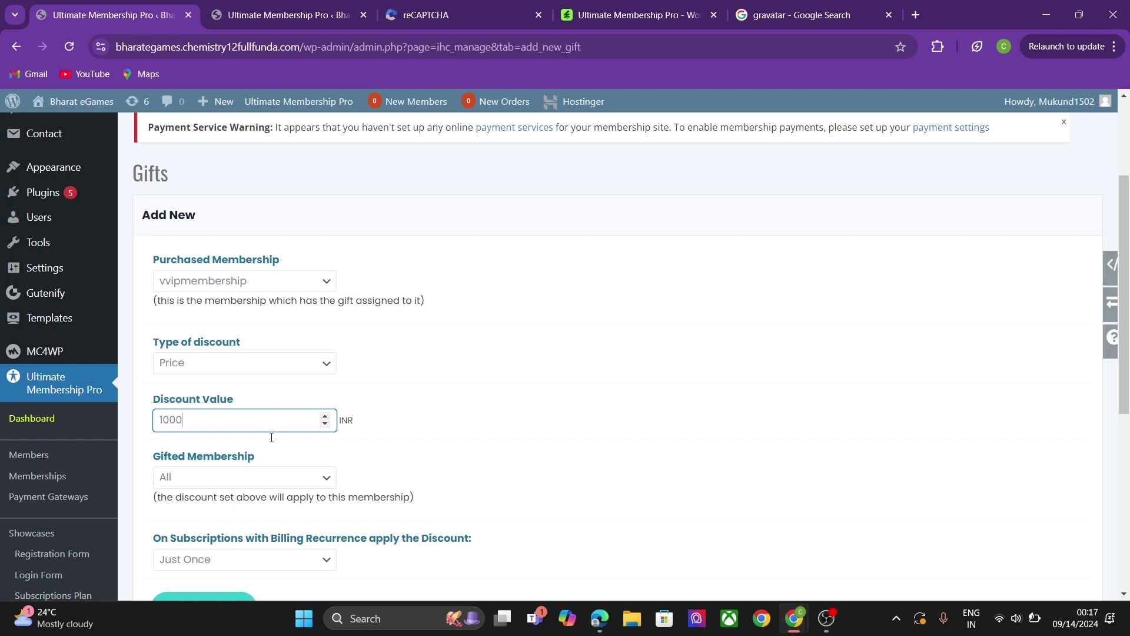
{"action": "left_click", "coordinate": [240, 483]}
{"action": "left_click", "coordinate": [239, 484]}
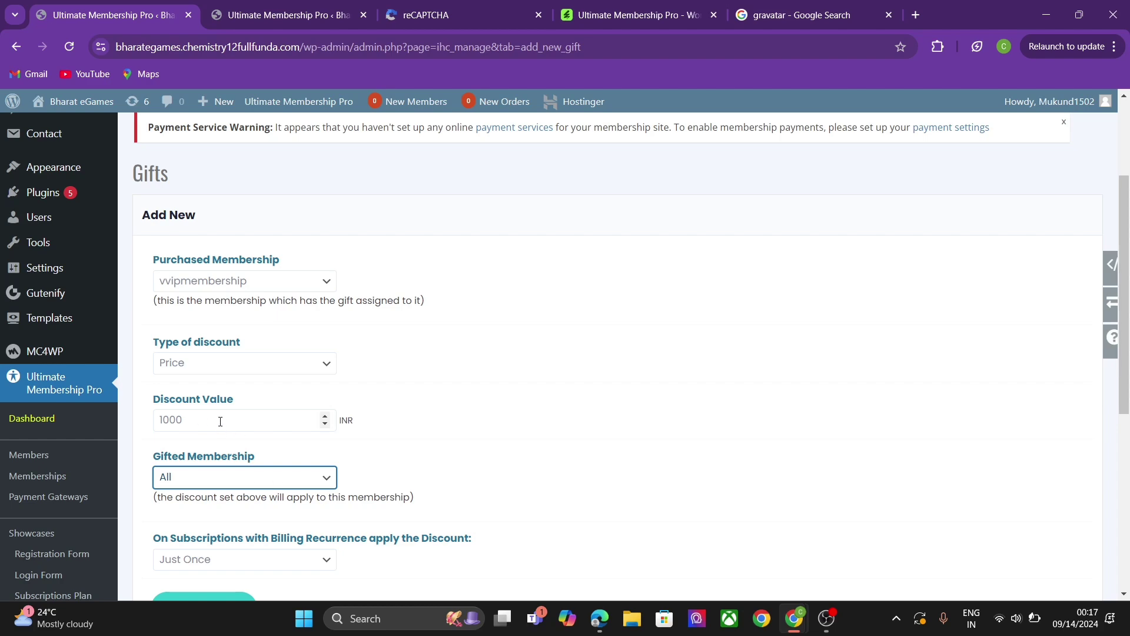
{"action": "scroll", "coordinate": [1127, 330], "scroll_direction": "down", "scroll_amount": 3}
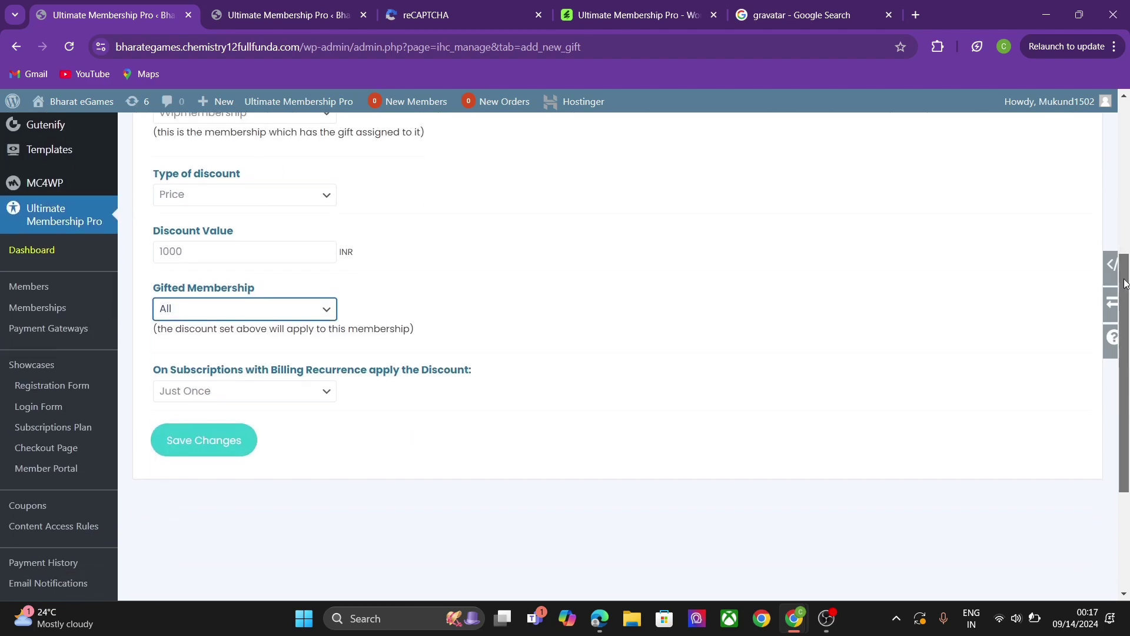
{"action": "scroll", "coordinate": [1128, 329], "scroll_direction": "up", "scroll_amount": 6}
Step: Look over the Generated Membership Gift Codes page, then go back to the Membership Gifts settings
{"action": "left_click", "coordinate": [458, 228]}
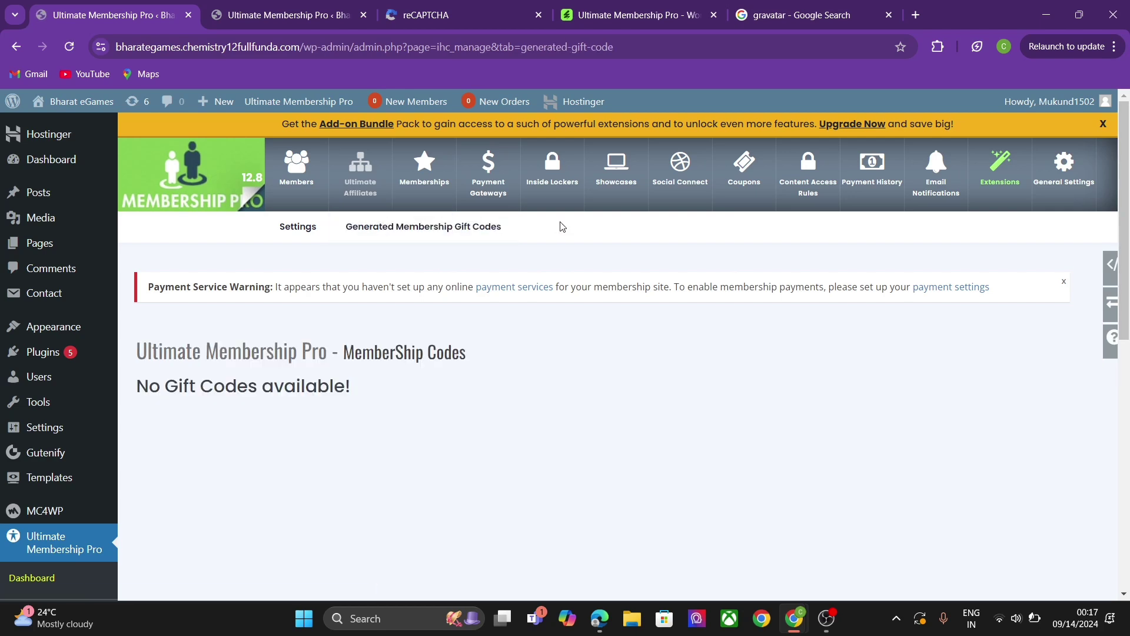
{"action": "left_click", "coordinate": [297, 232]}
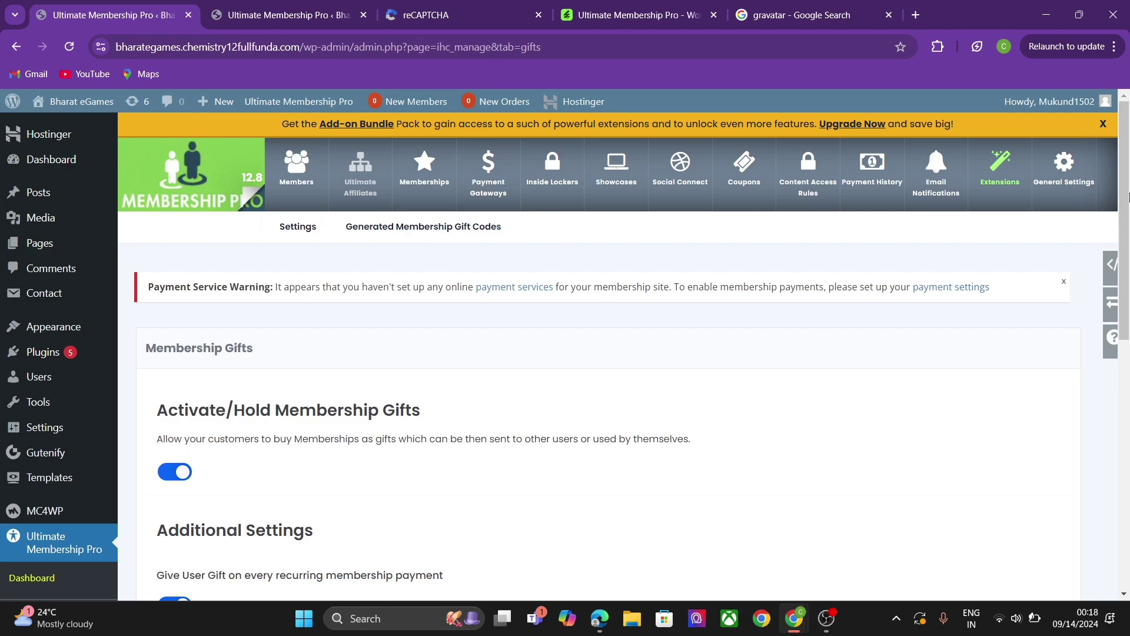
{"action": "scroll", "coordinate": [1128, 198], "scroll_direction": "down", "scroll_amount": 6}
{"action": "scroll", "coordinate": [1128, 197], "scroll_direction": "up", "scroll_amount": 6}
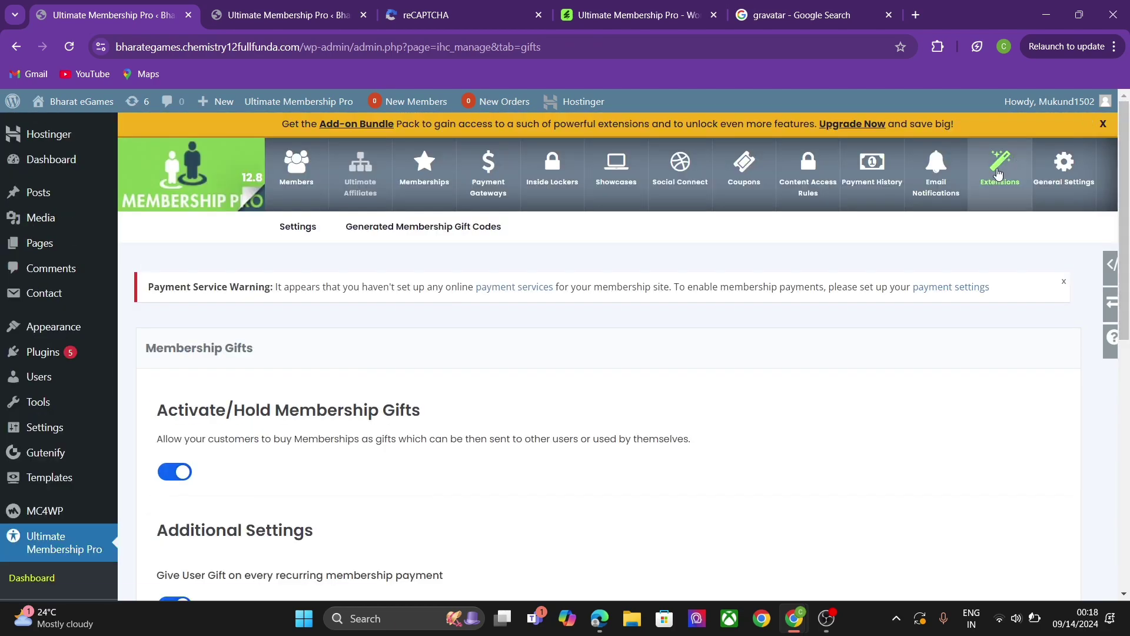
Step: Open the Membership Dynamic Price extension and examine its activation option, value-enhancing factor and per-membership settings
{"action": "left_click", "coordinate": [999, 174]}
{"action": "scroll", "coordinate": [1128, 230], "scroll_direction": "down", "scroll_amount": 6}
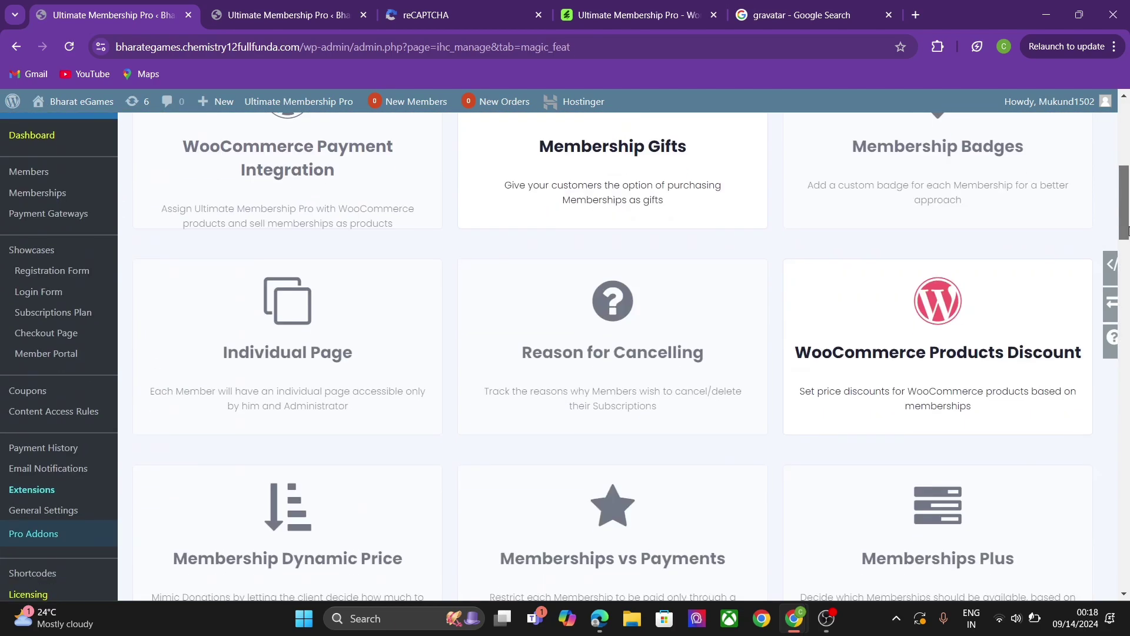
{"action": "left_click_drag", "start_coordinate": [1129, 232], "coordinate": [1069, 262]}
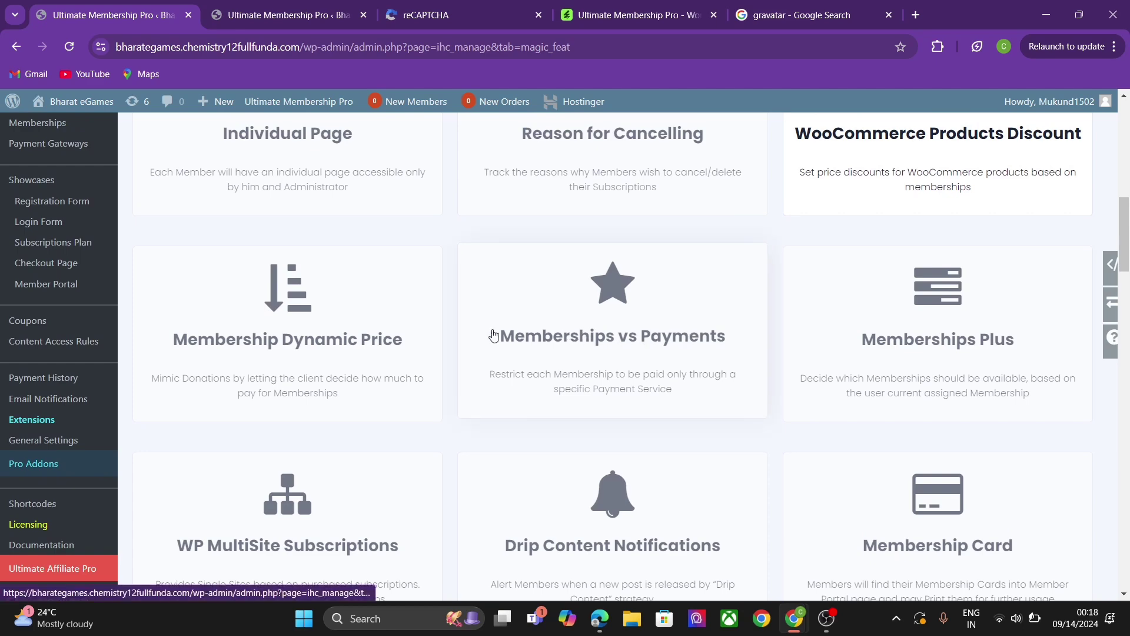
{"action": "left_click", "coordinate": [277, 324]}
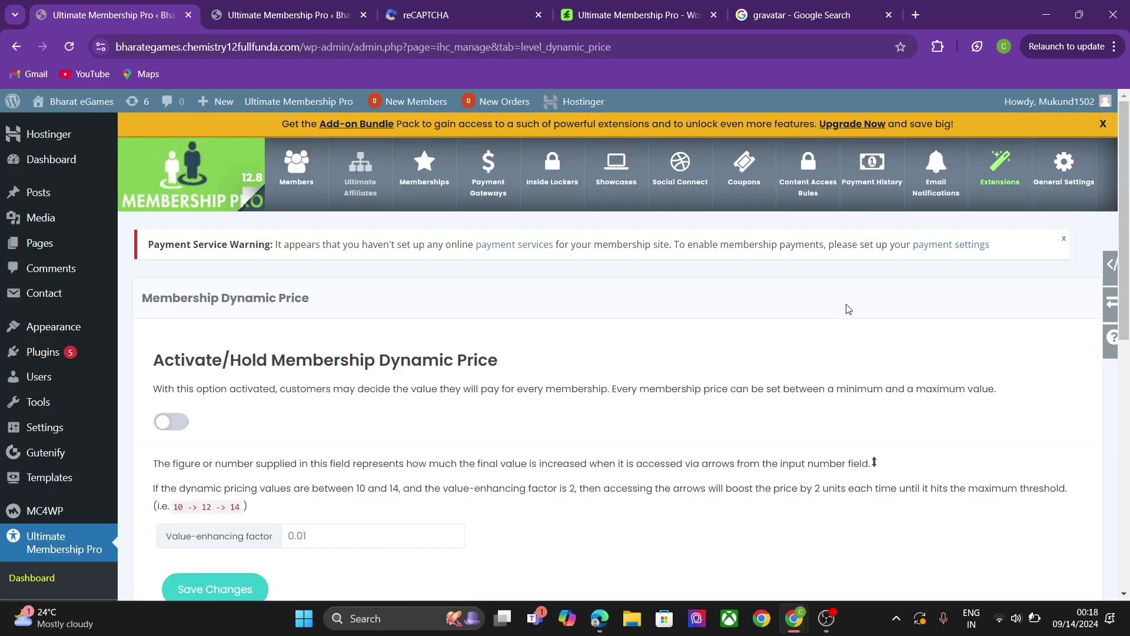
{"action": "left_click_drag", "start_coordinate": [1126, 209], "coordinate": [1129, 266]}
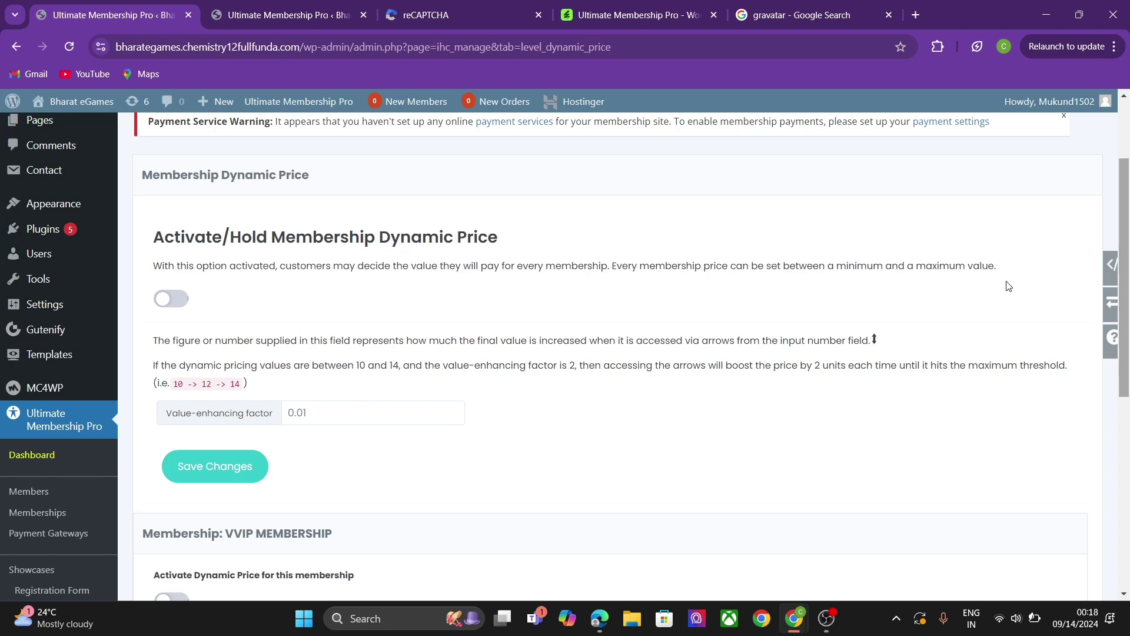
{"action": "left_click_drag", "start_coordinate": [1128, 272], "coordinate": [1129, 276]}
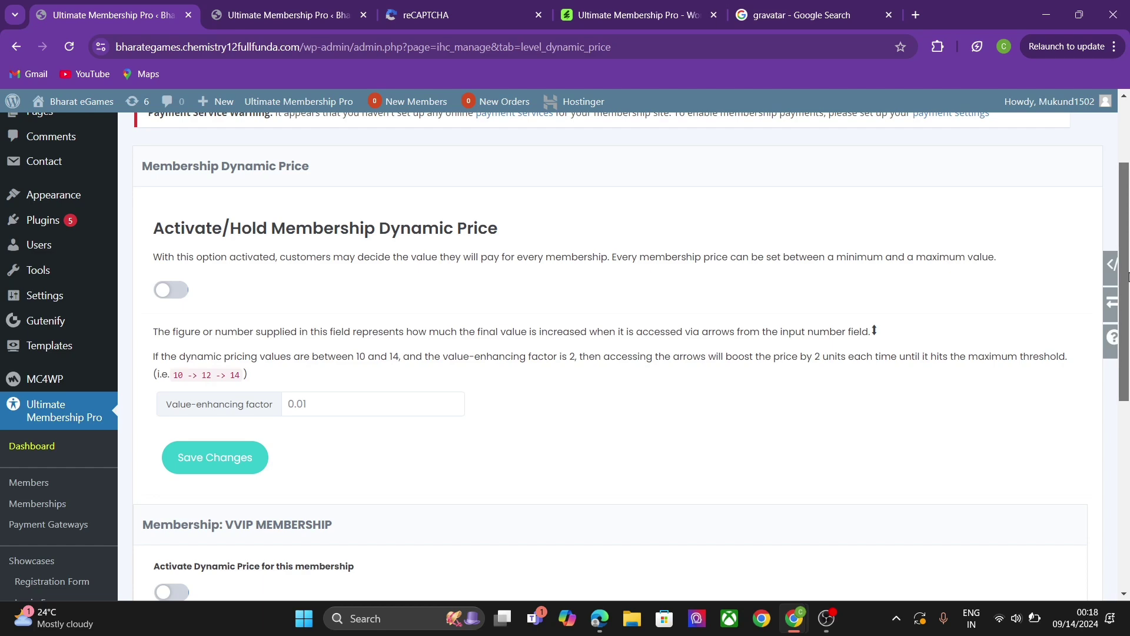
{"action": "left_click_drag", "start_coordinate": [1128, 277], "coordinate": [1129, 203]}
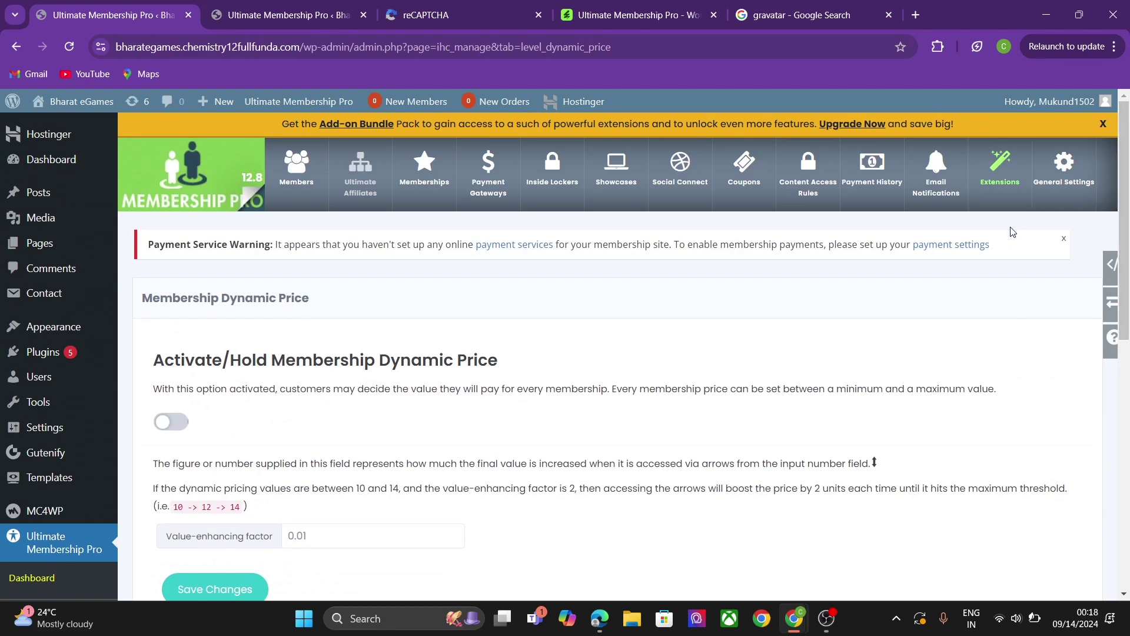
Step: Open the Memberships vs Payments extension and examine its description and the VVIP MEMBERSHIP payment settings
{"action": "left_click", "coordinate": [989, 196]}
{"action": "left_click_drag", "start_coordinate": [1128, 138], "coordinate": [1125, 228]}
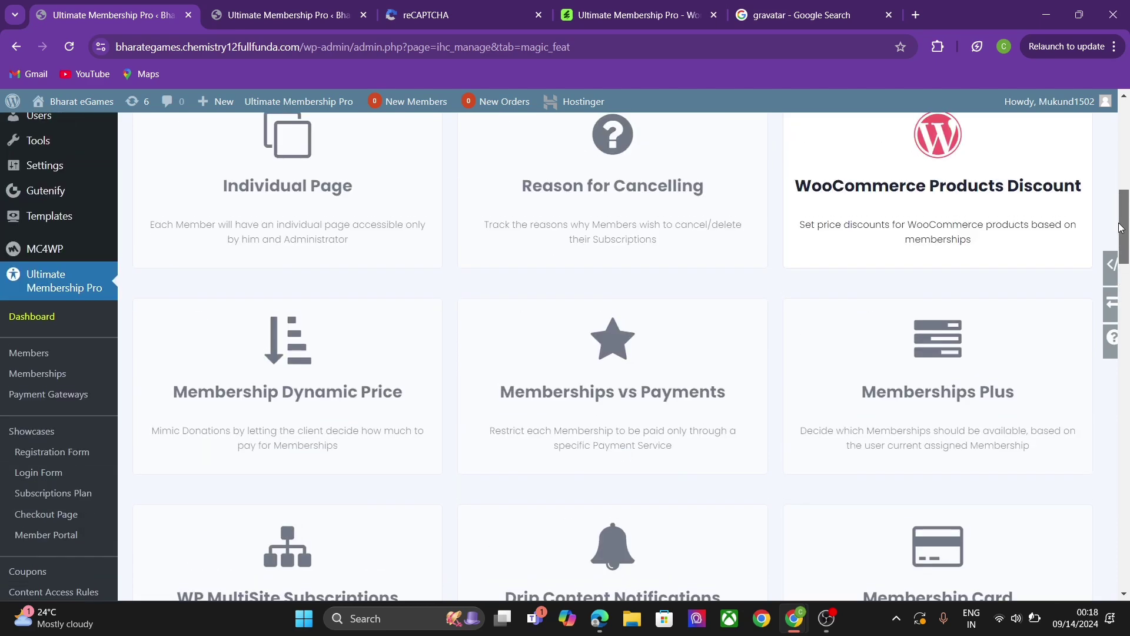
{"action": "left_click", "coordinate": [625, 354]}
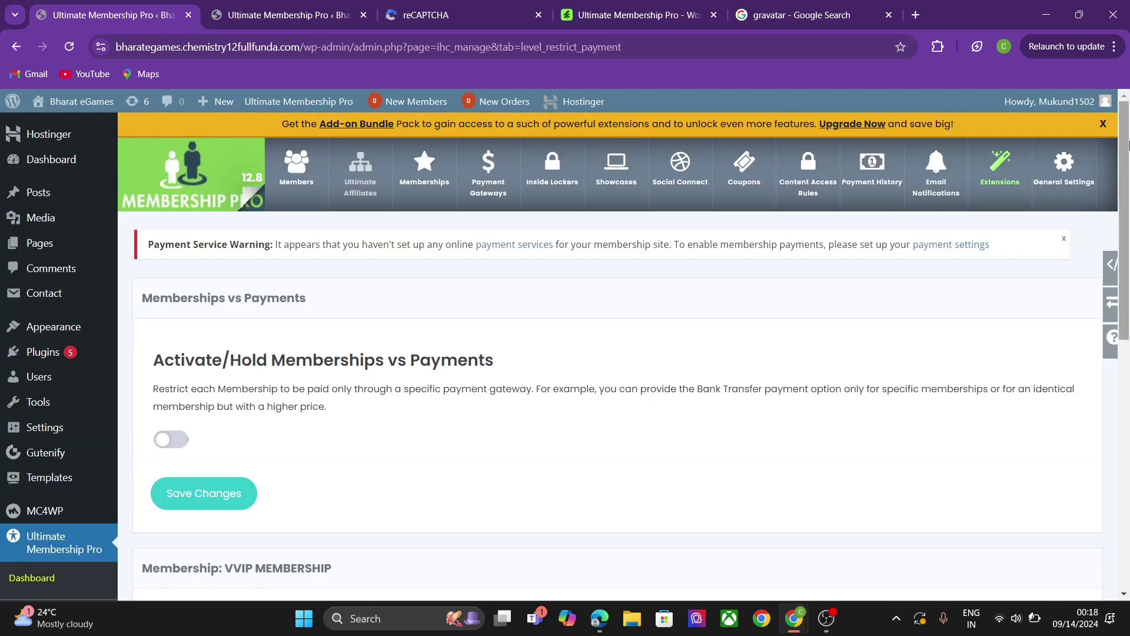
{"action": "left_click_drag", "start_coordinate": [1129, 144], "coordinate": [1129, 234]}
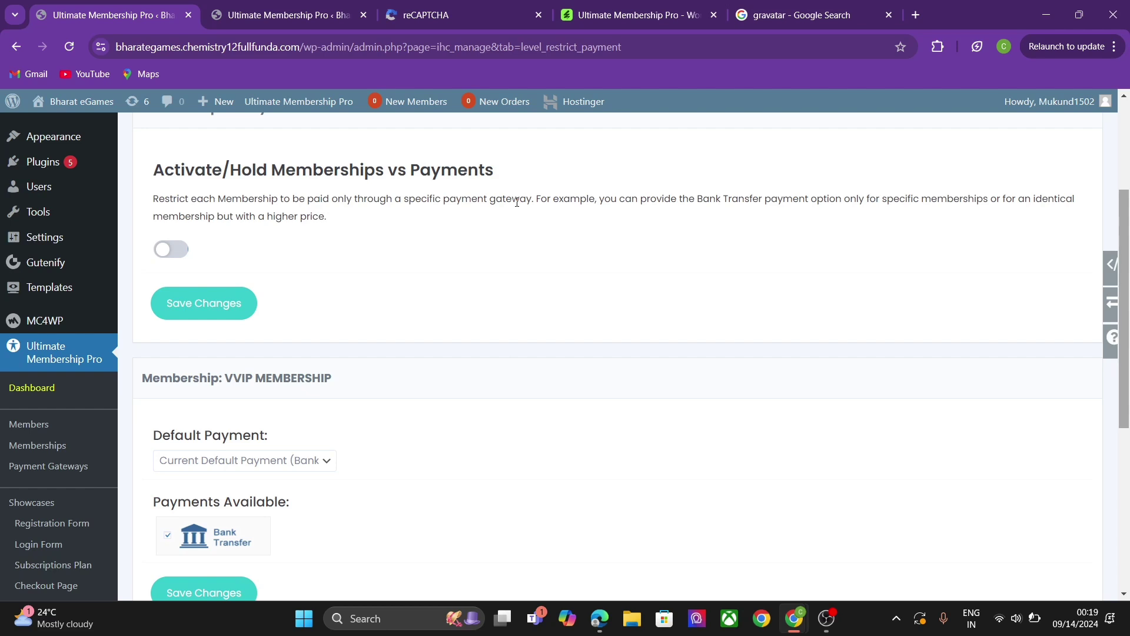
Step: Switch on Memberships vs Payments and check the default payment choices for VVIP MEMBERSHIP
{"action": "left_click", "coordinate": [163, 252]}
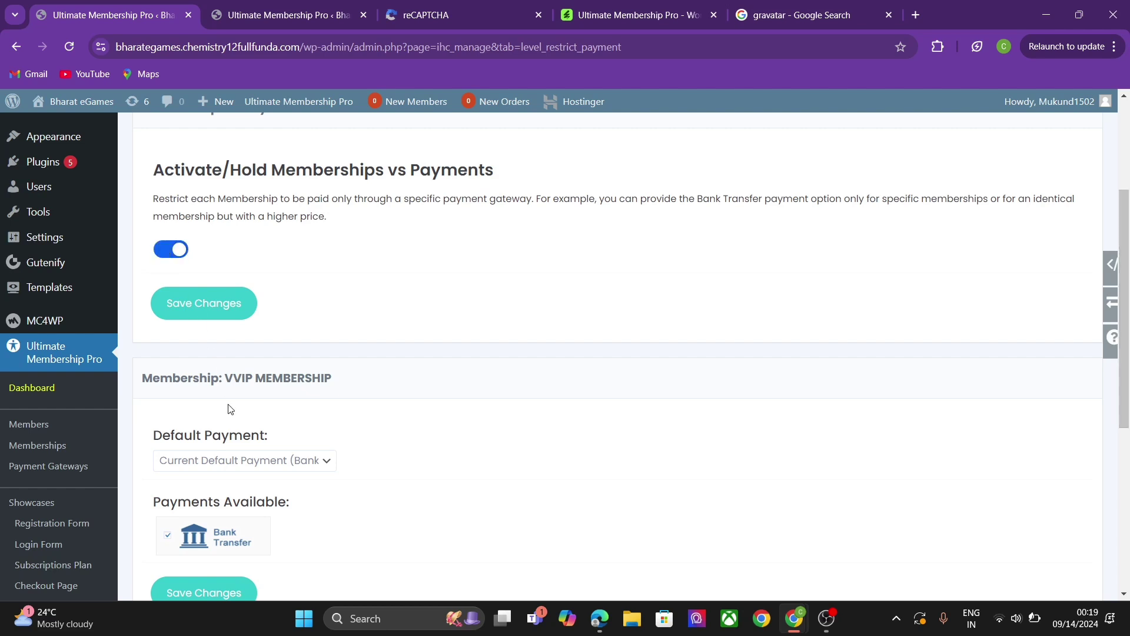
{"action": "left_click", "coordinate": [223, 455]}
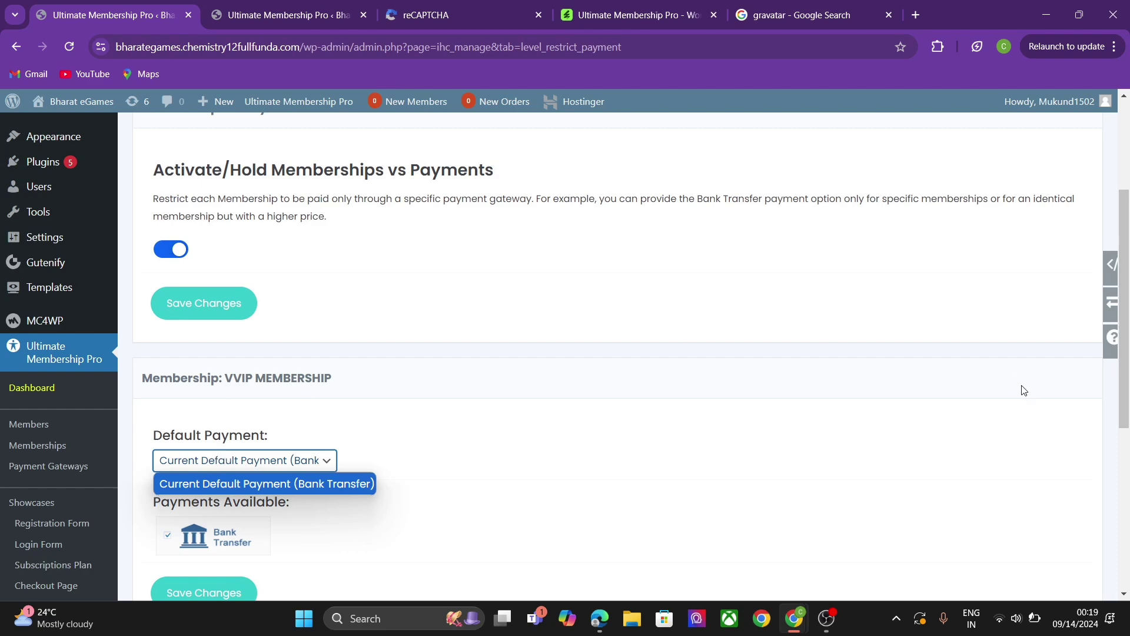
{"action": "left_click_drag", "start_coordinate": [1128, 392], "coordinate": [1129, 380]}
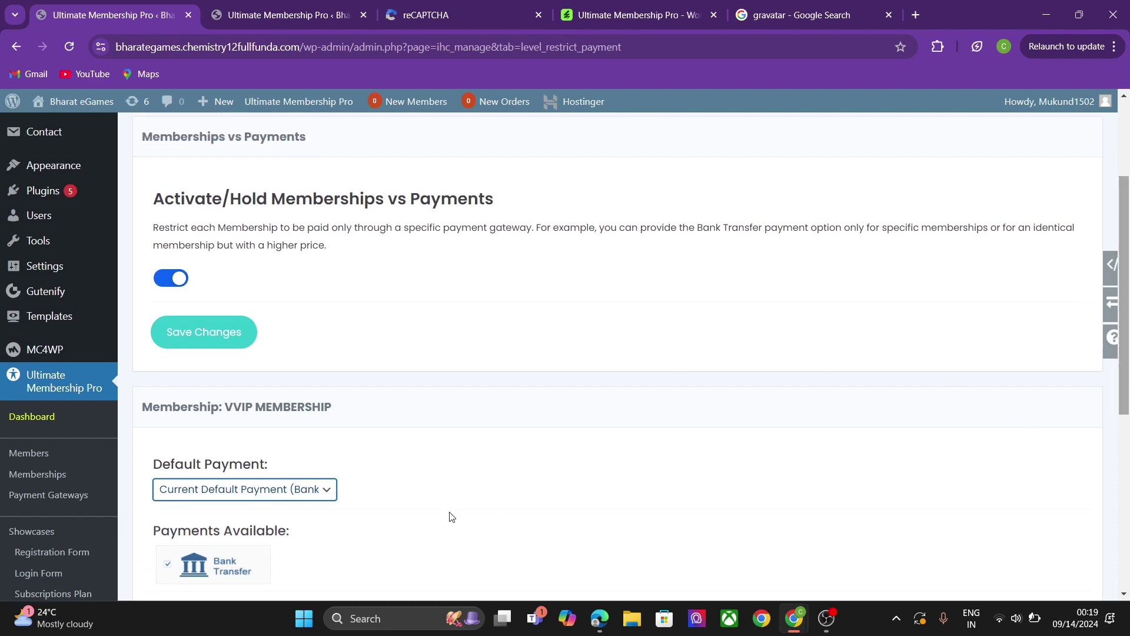
{"action": "scroll", "coordinate": [1127, 296], "scroll_direction": "up", "scroll_amount": 3}
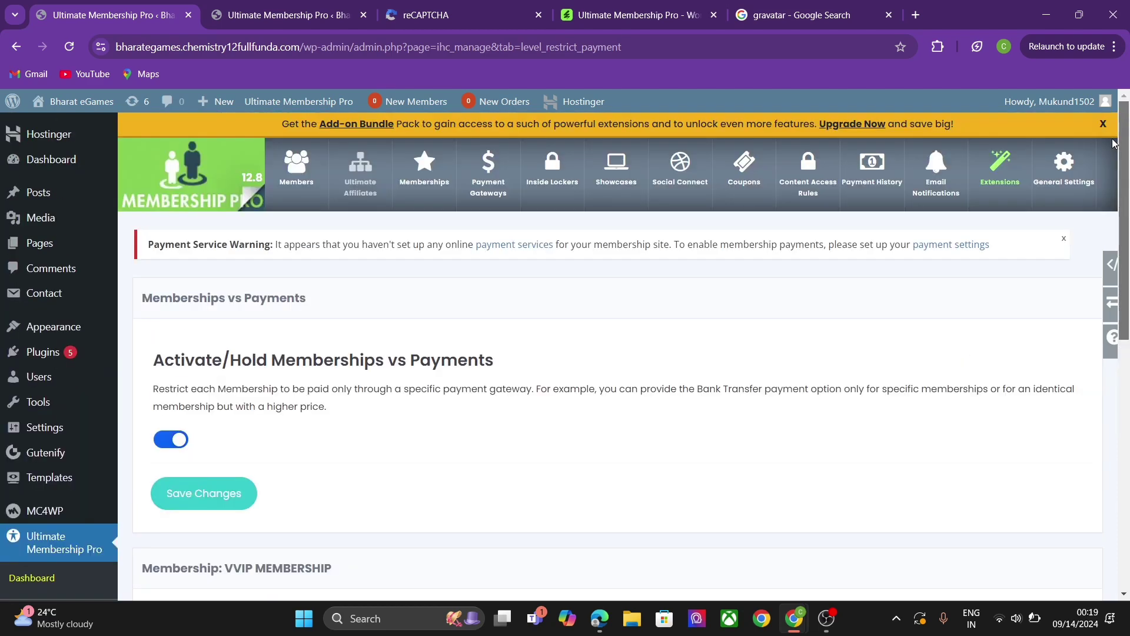
Step: Return to the extensions list and open the Memberships Plus extension
{"action": "left_click", "coordinate": [1006, 181]}
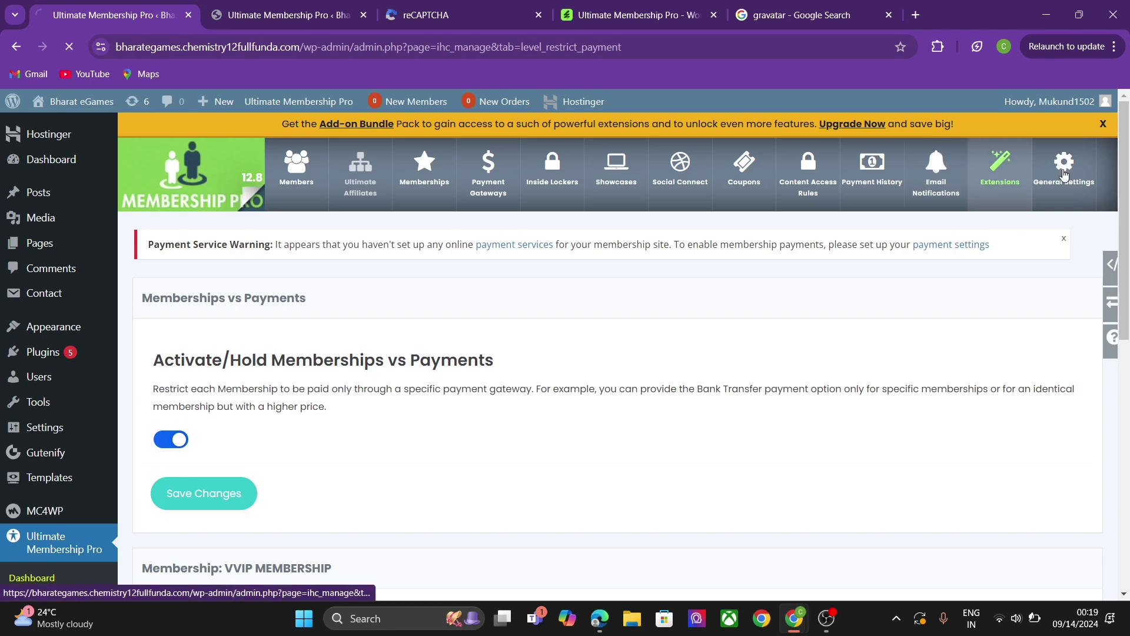
{"action": "scroll", "coordinate": [1128, 253], "scroll_direction": "down", "scroll_amount": 9}
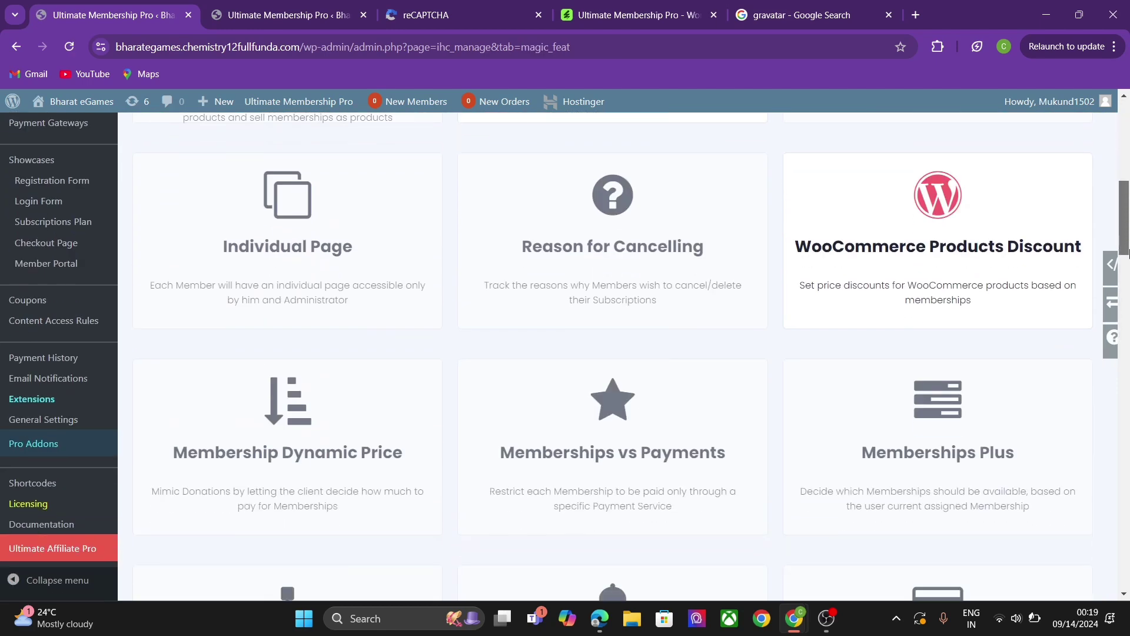
{"action": "mouse_move", "coordinate": [1129, 249]}
{"action": "left_mouse_down"}
{"action": "mouse_move", "coordinate": [1127, 216]}
{"action": "mouse_move", "coordinate": [1127, 256]}
{"action": "left_mouse_up"}
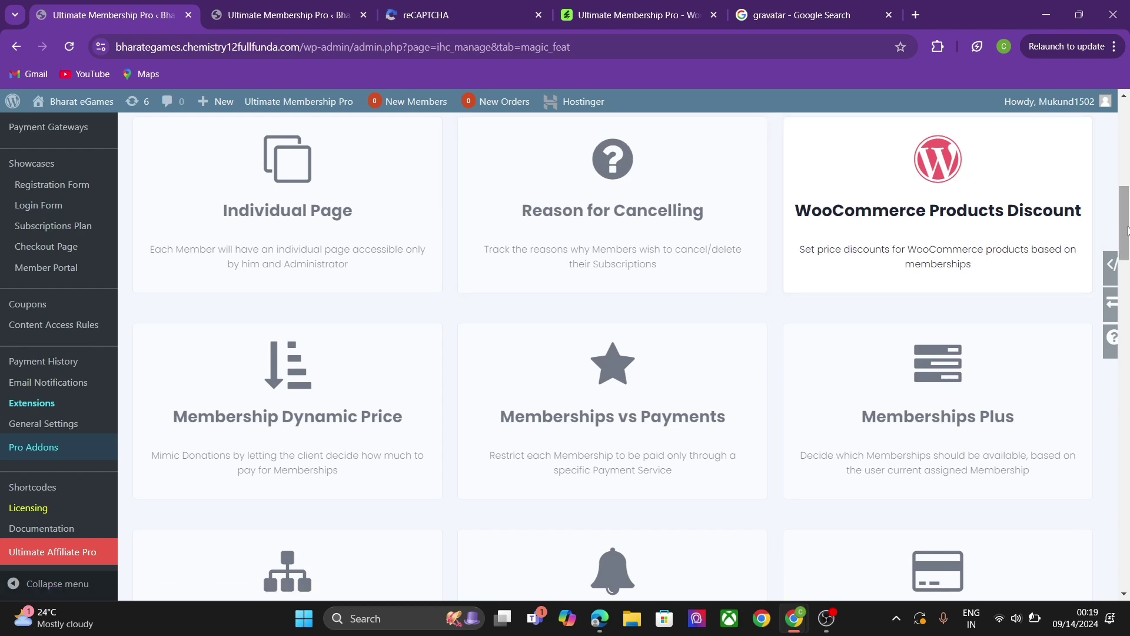
{"action": "left_click_drag", "start_coordinate": [1129, 233], "coordinate": [1127, 253]}
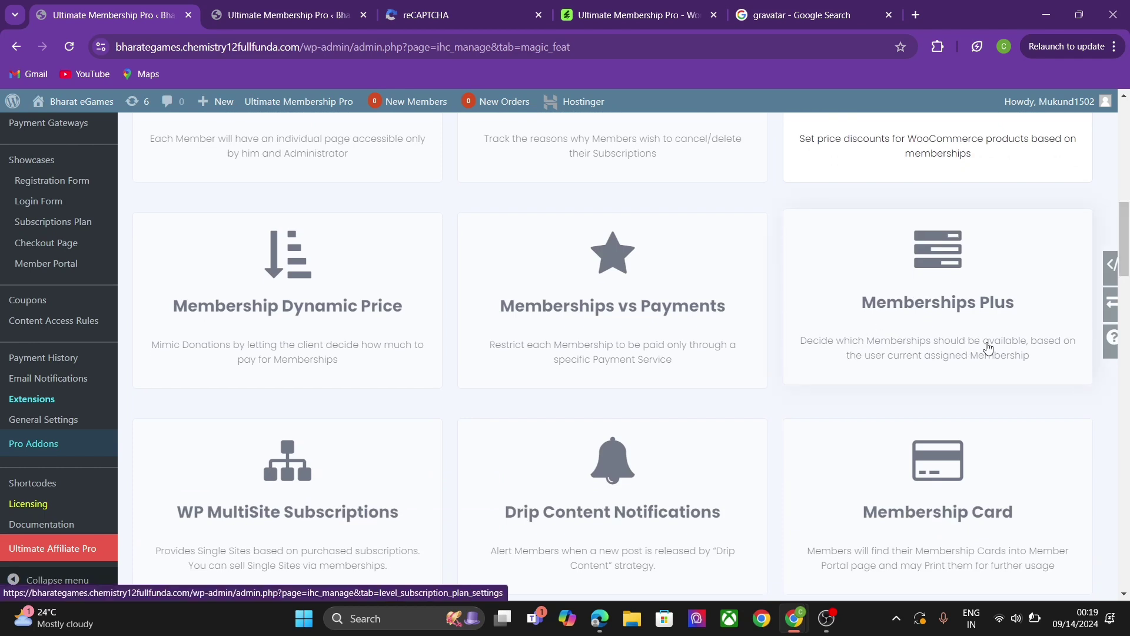
{"action": "left_click", "coordinate": [949, 361]}
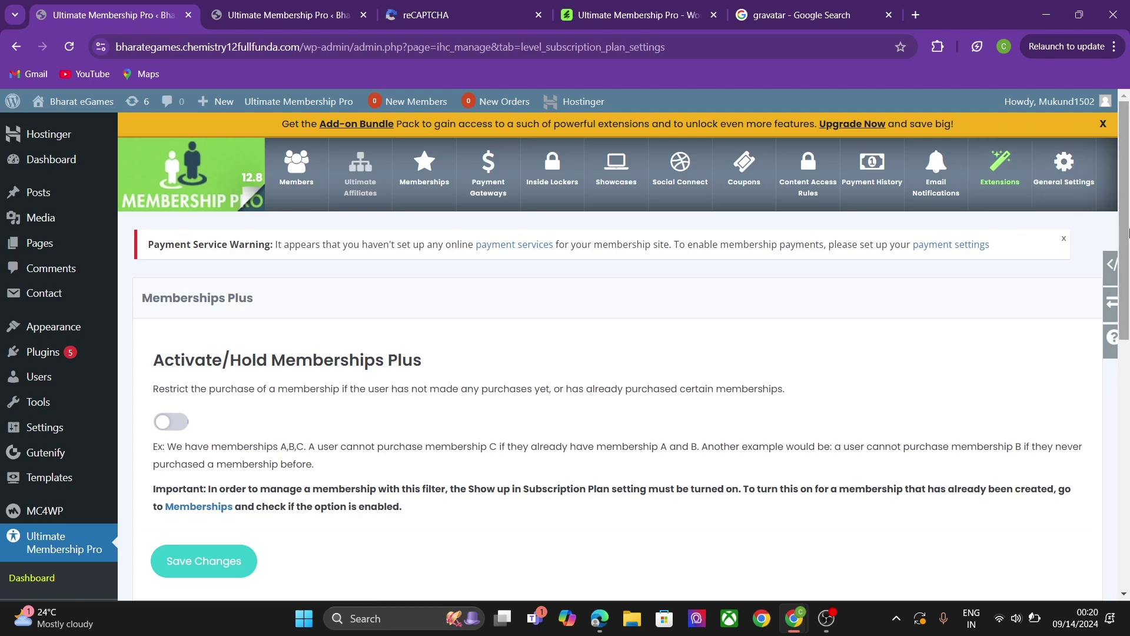
Step: Try activating the purchase restriction for VVIP MEMBERSHIP with VVIP MEMBERSHIP as the already-bought condition, without saving
{"action": "left_click_drag", "start_coordinate": [1124, 235], "coordinate": [1129, 399]}
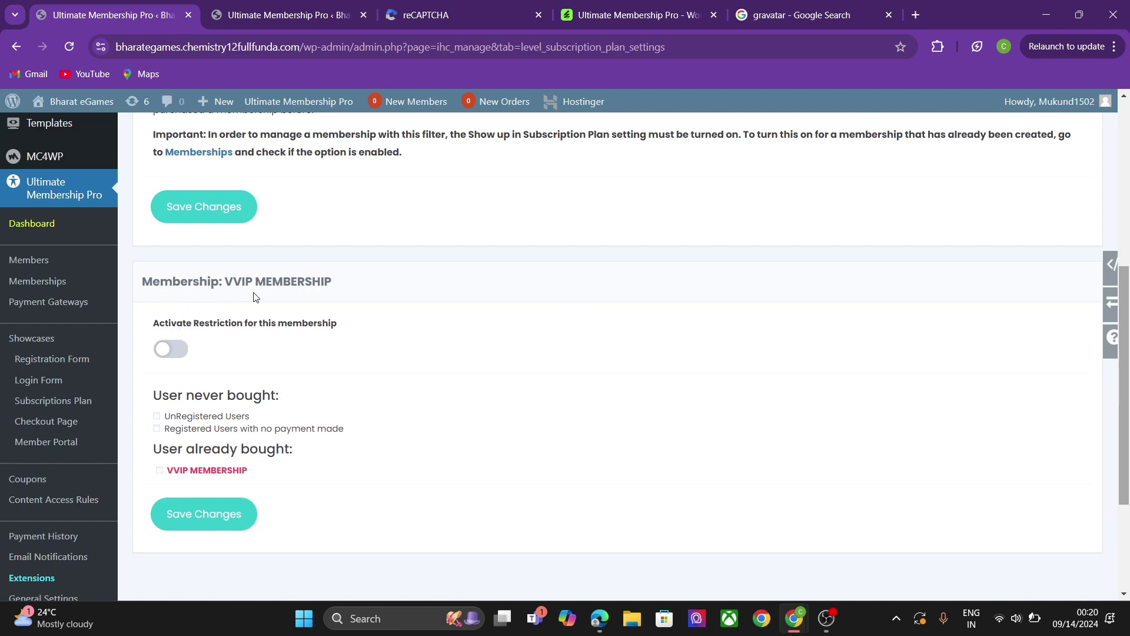
{"action": "left_click", "coordinate": [170, 350]}
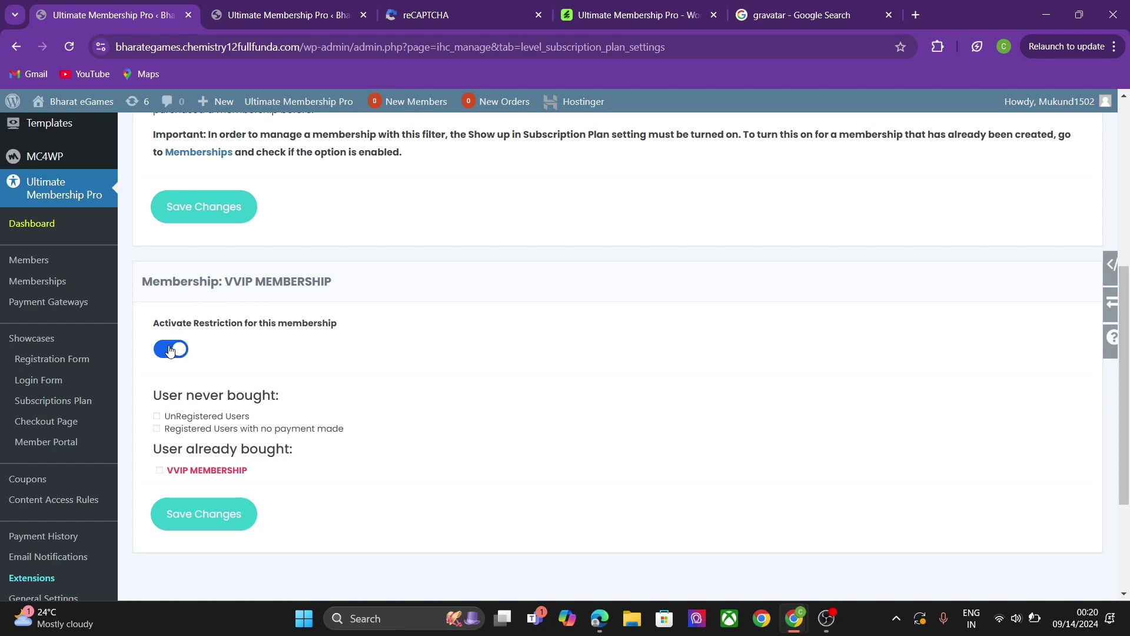
{"action": "left_click", "coordinate": [159, 471]}
{"action": "scroll", "coordinate": [1127, 453], "scroll_direction": "up", "scroll_amount": 6}
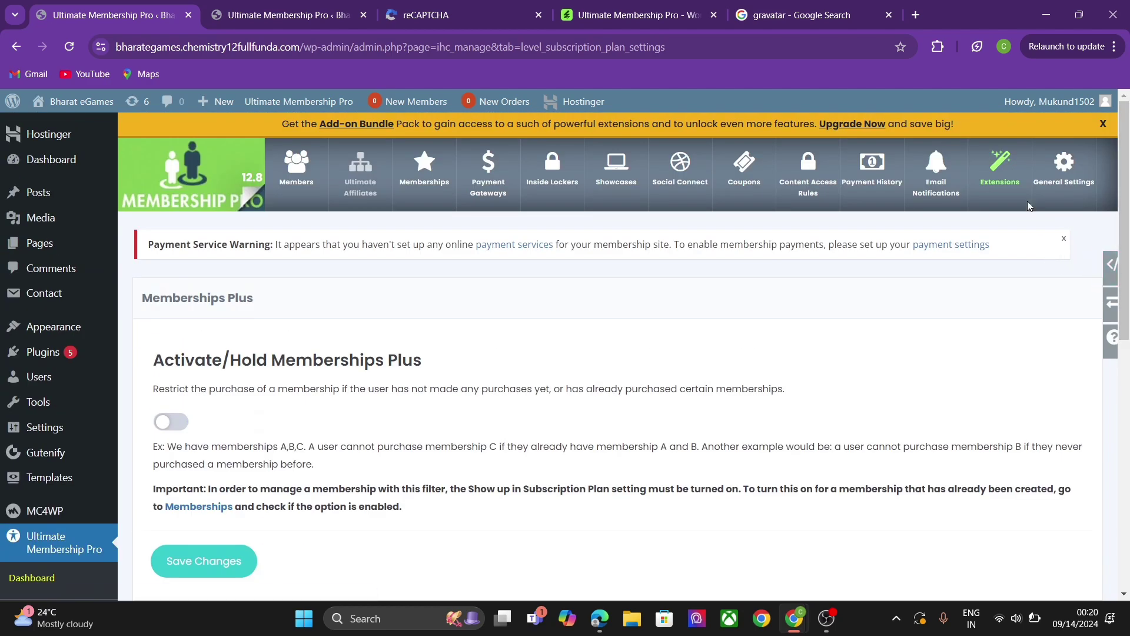
Step: Open the Drip Content Notifications extension from the extensions list, examine its activation and notification timing options, and return to the list
{"action": "left_click", "coordinate": [1007, 197]}
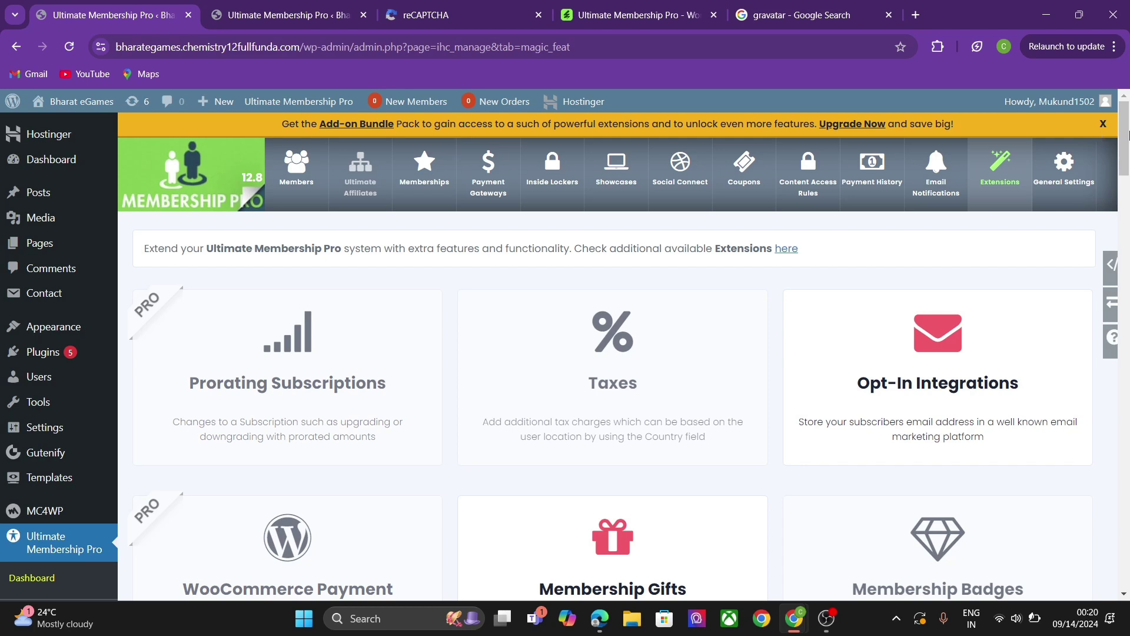
{"action": "left_click_drag", "start_coordinate": [1128, 136], "coordinate": [1097, 109]}
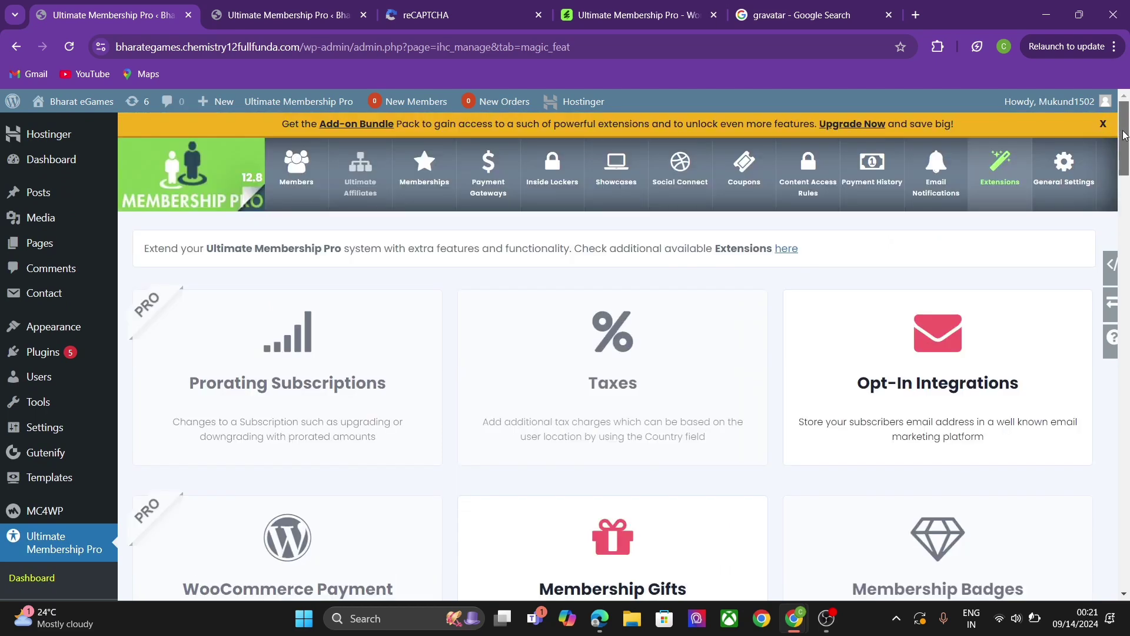
{"action": "left_click_drag", "start_coordinate": [1126, 137], "coordinate": [1126, 310]}
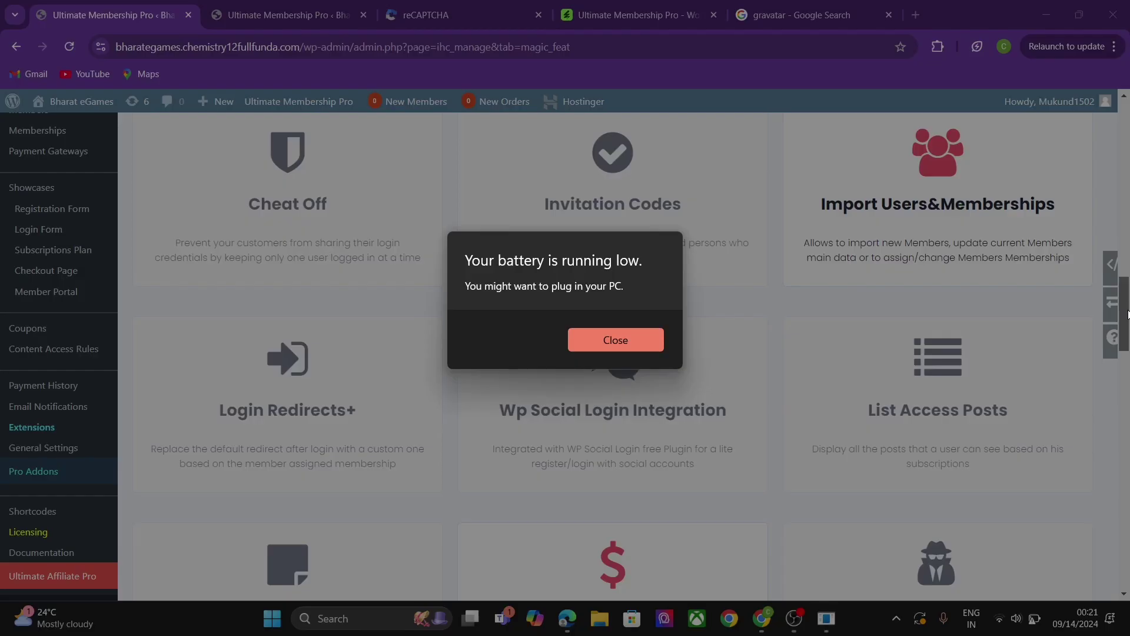
{"action": "left_click", "coordinate": [574, 333]}
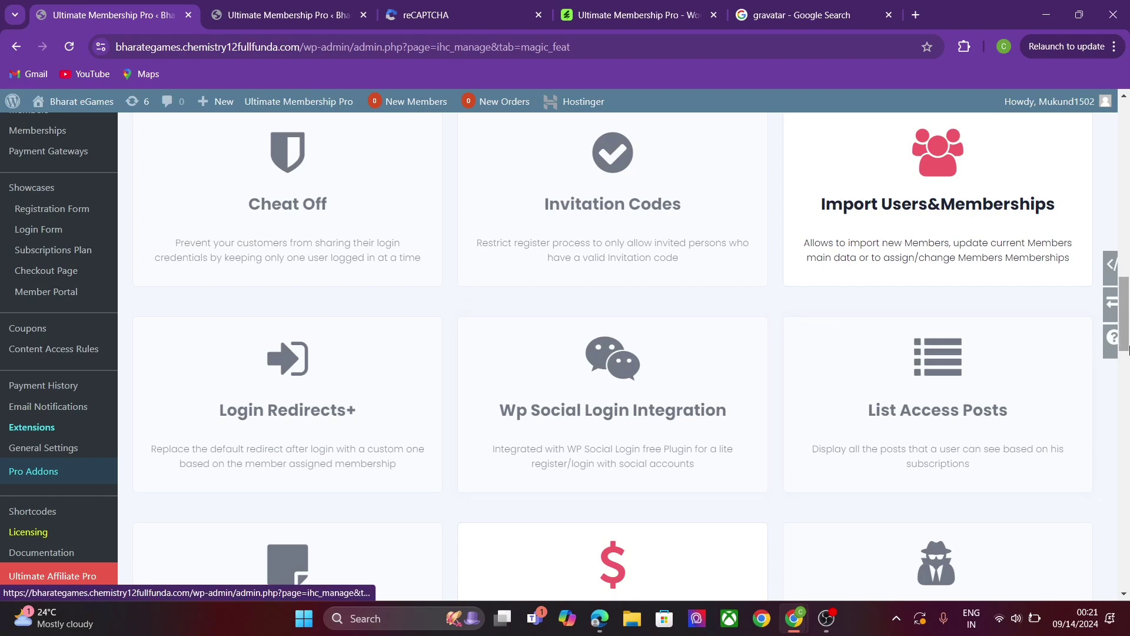
{"action": "left_click_drag", "start_coordinate": [1128, 348], "coordinate": [1126, 284]}
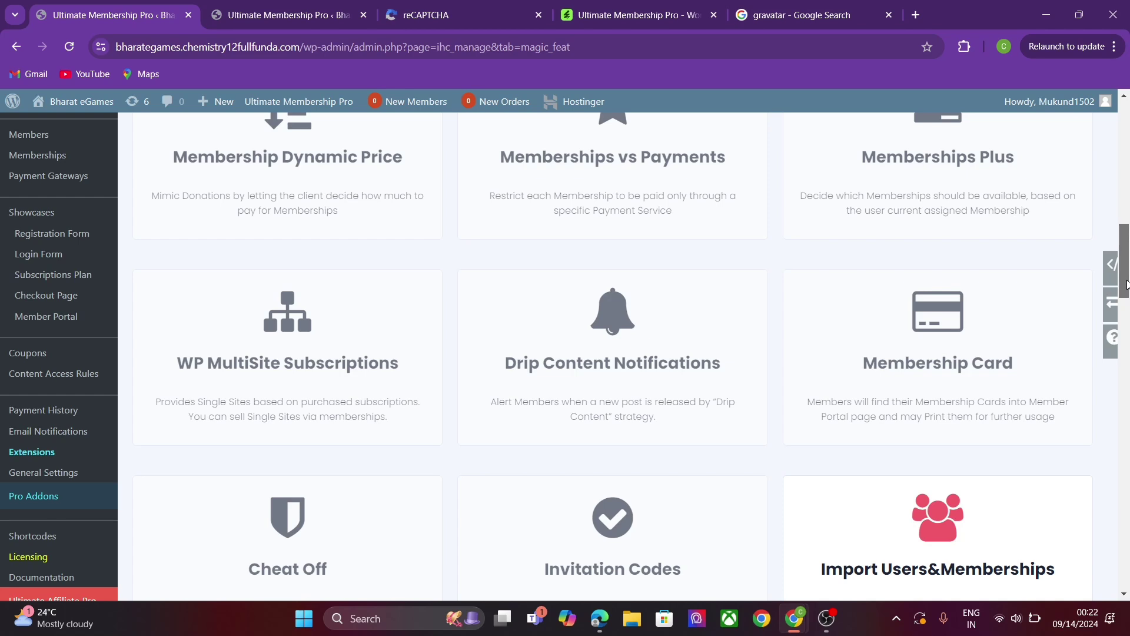
{"action": "left_click", "coordinate": [639, 336]}
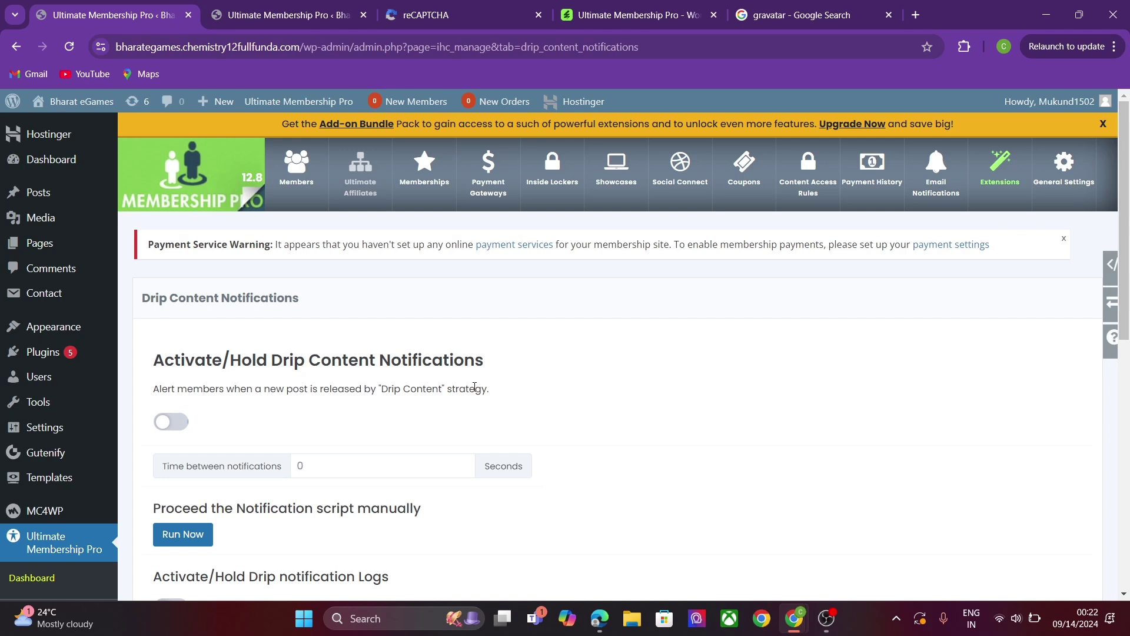
{"action": "left_click", "coordinate": [1005, 188]}
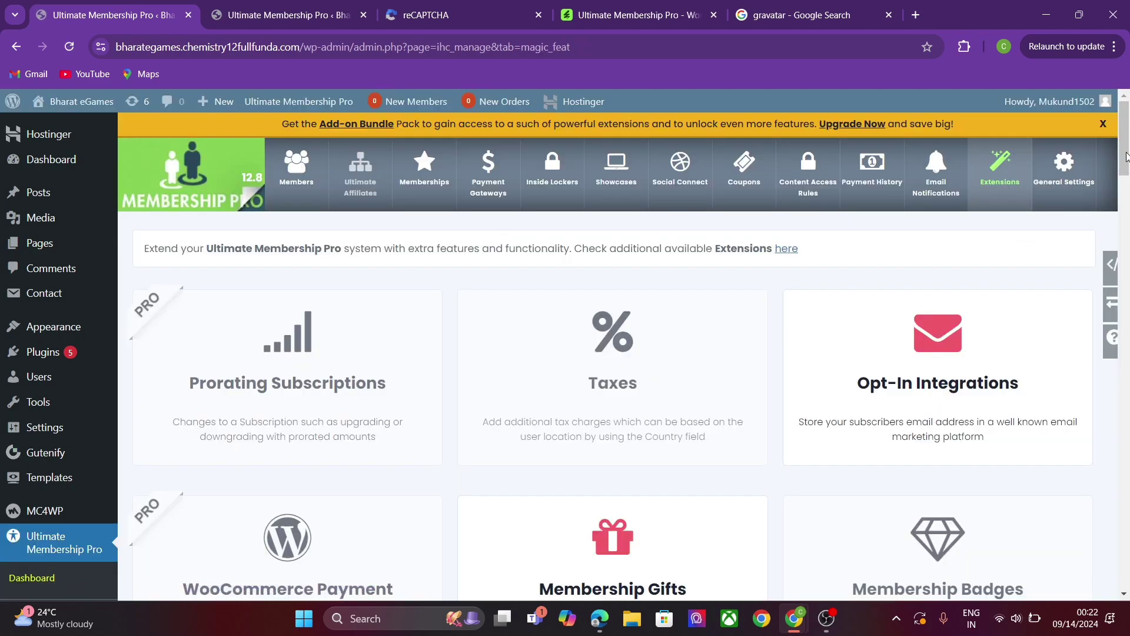
{"action": "left_click_drag", "start_coordinate": [1126, 156], "coordinate": [1065, 152]}
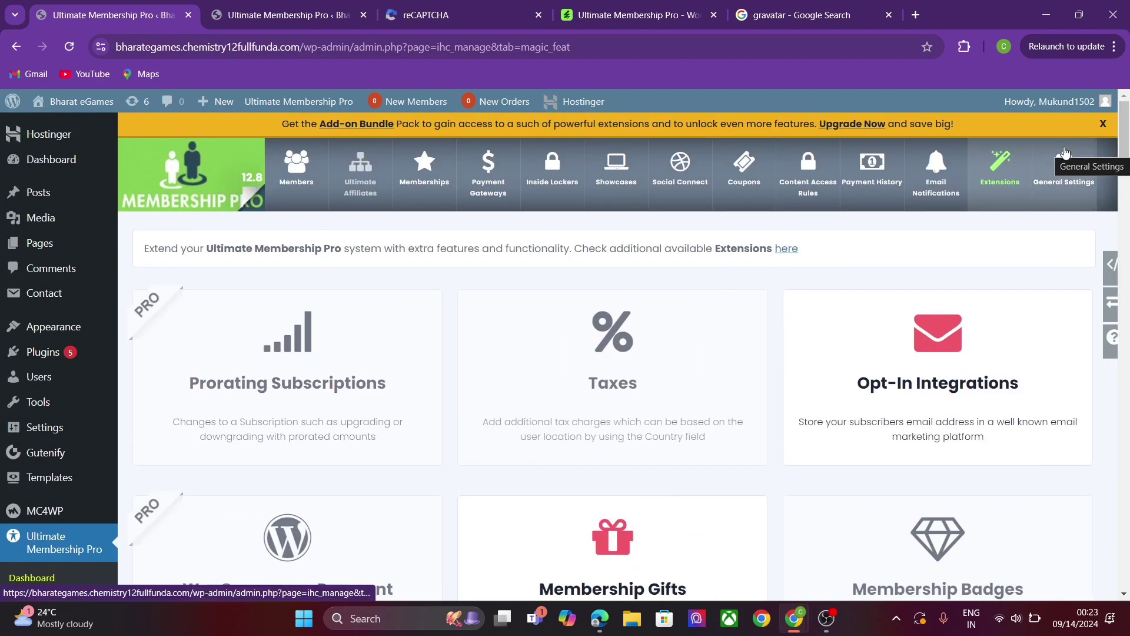